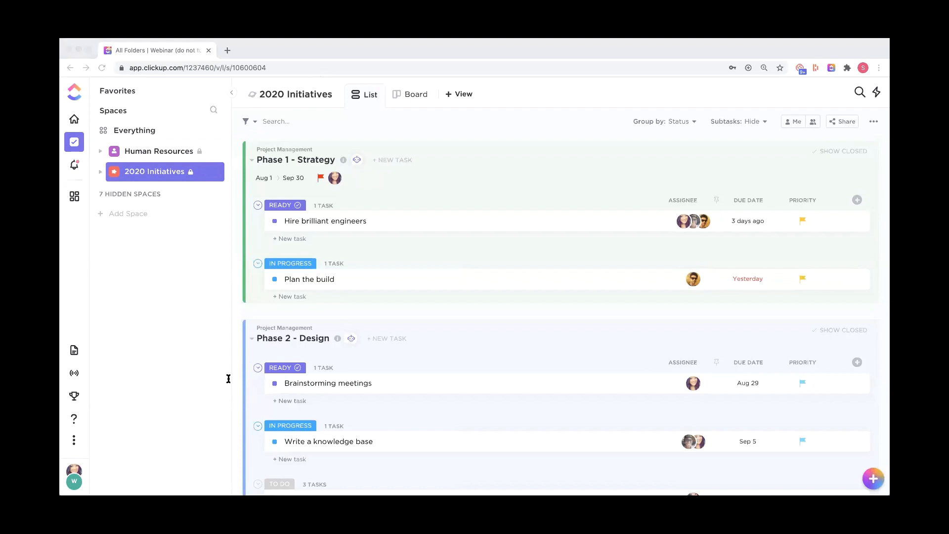
# Collapse the sidebar, look over the workspace and profile settings menu, and restore the sidebar.
pyautogui.click(294, 57)
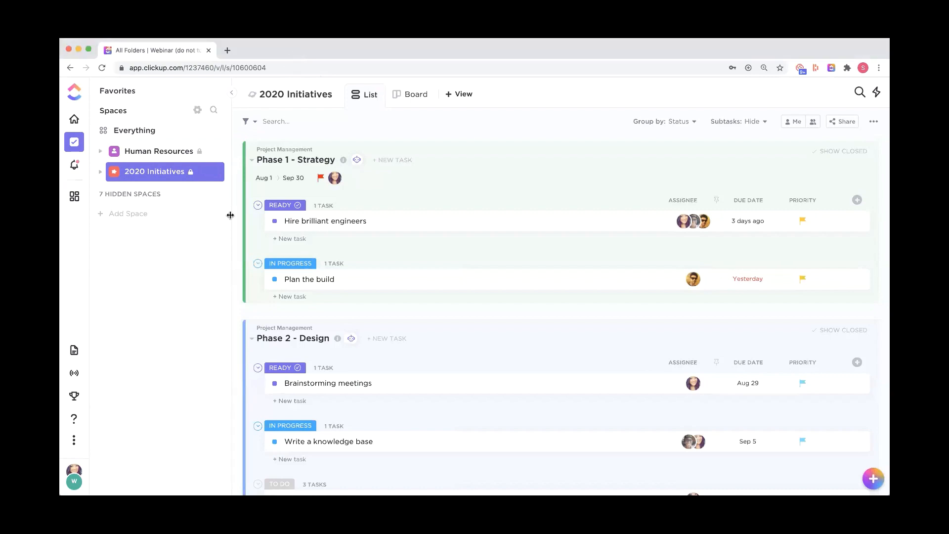
pyautogui.click(232, 93)
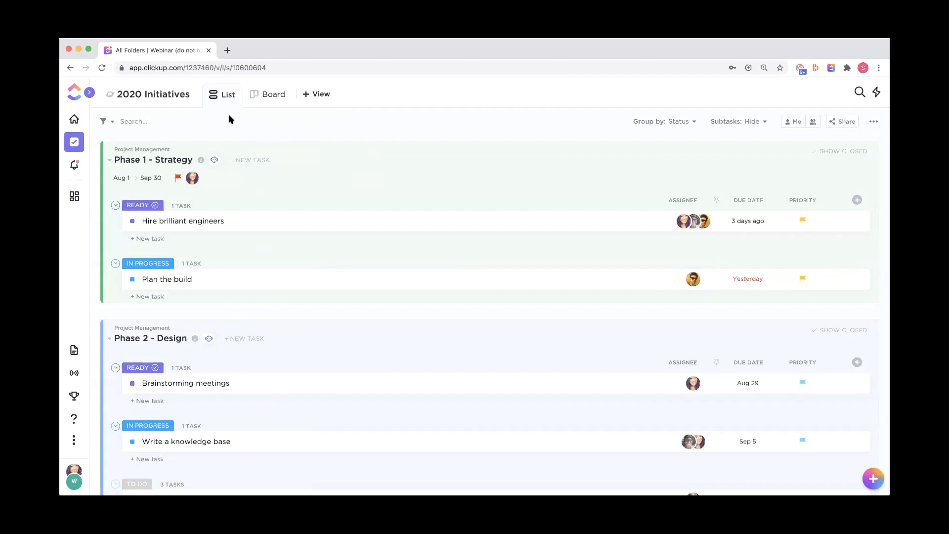
pyautogui.click(74, 482)
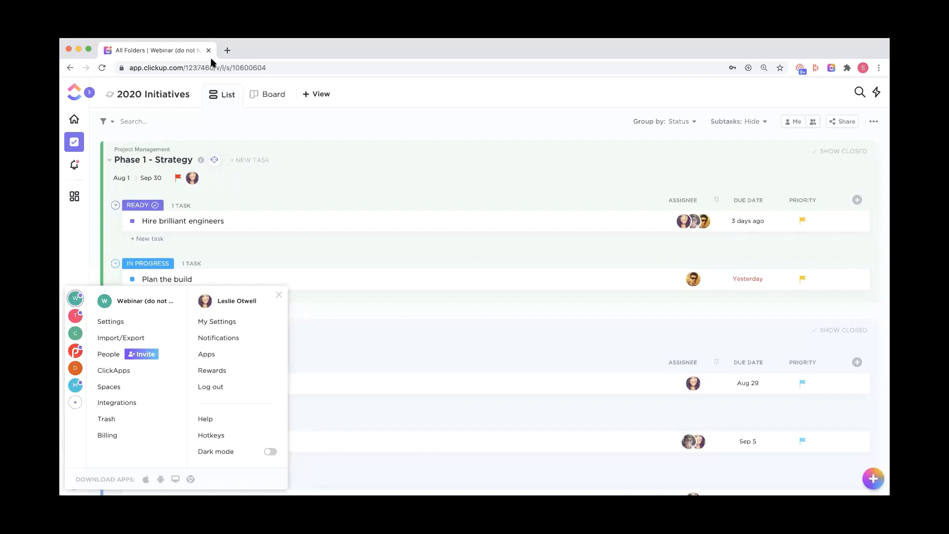
pyautogui.click(174, 115)
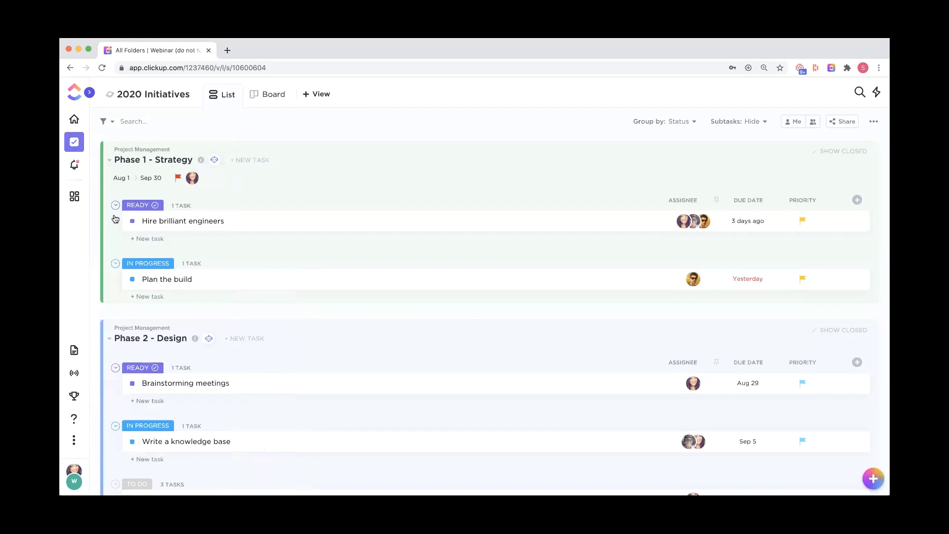
pyautogui.press('q')
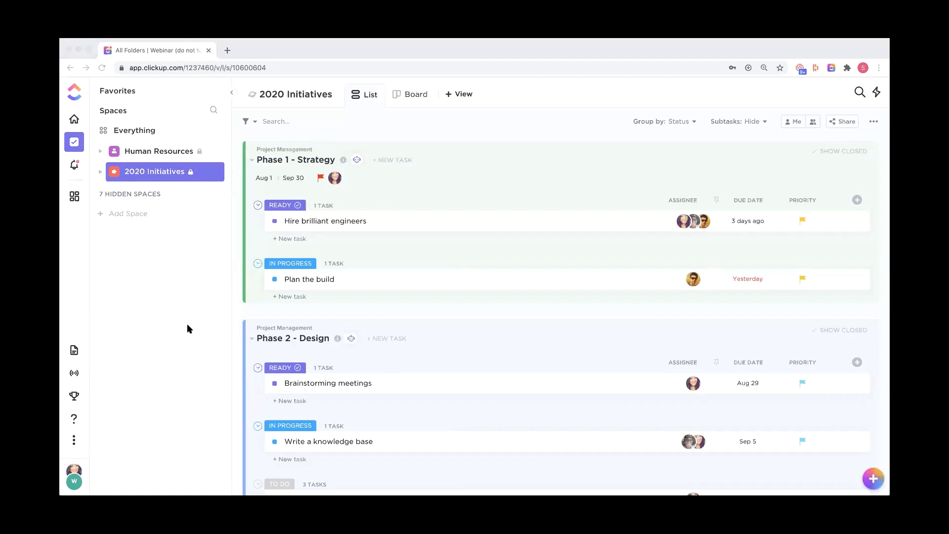
# Expand the 2020 Initiatives space and open its Project Management folder.
pyautogui.click(139, 153)
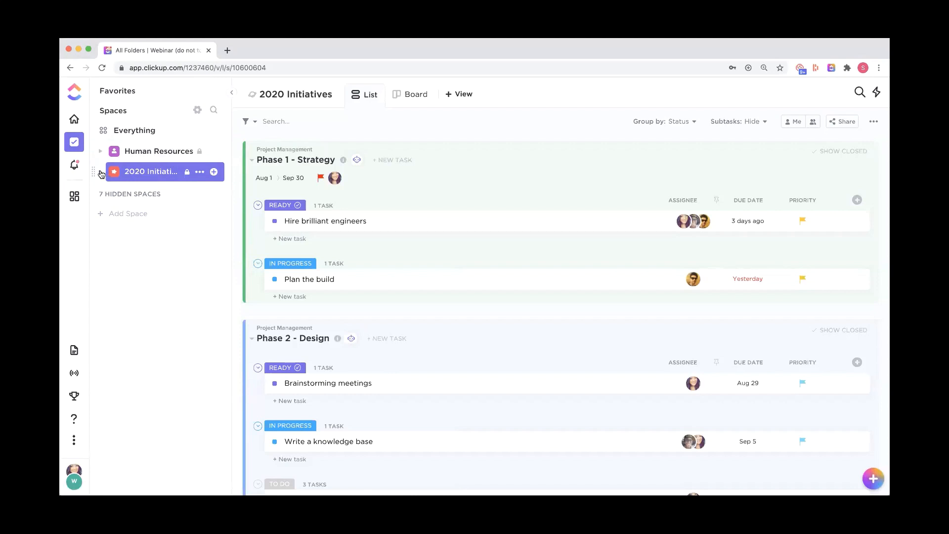
pyautogui.click(101, 172)
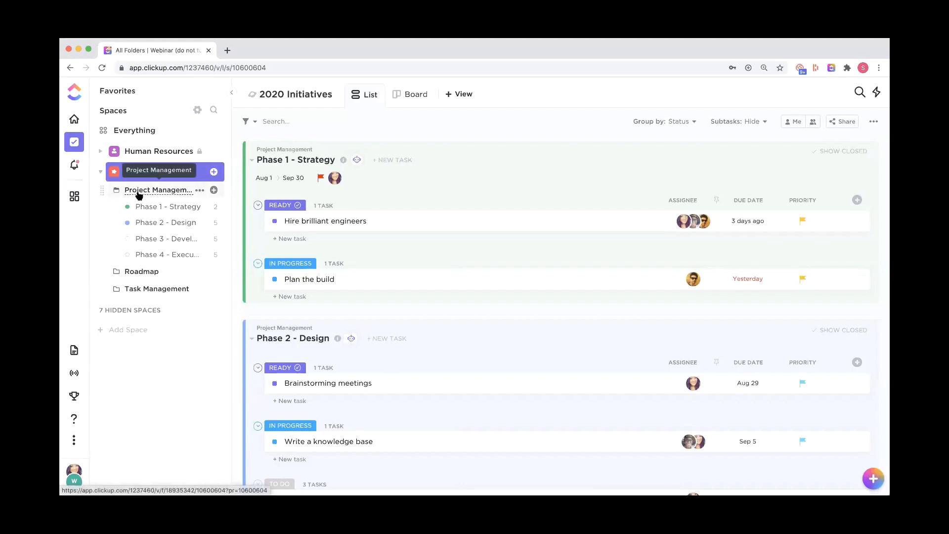
pyautogui.click(139, 194)
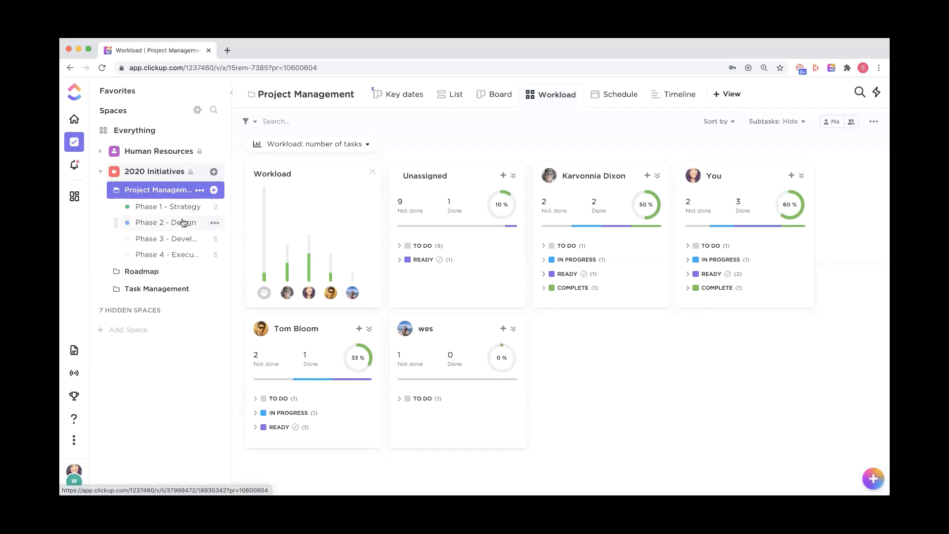
# Add a new list with the default name directly under the 2020 Initiatives space.
pyautogui.click(214, 172)
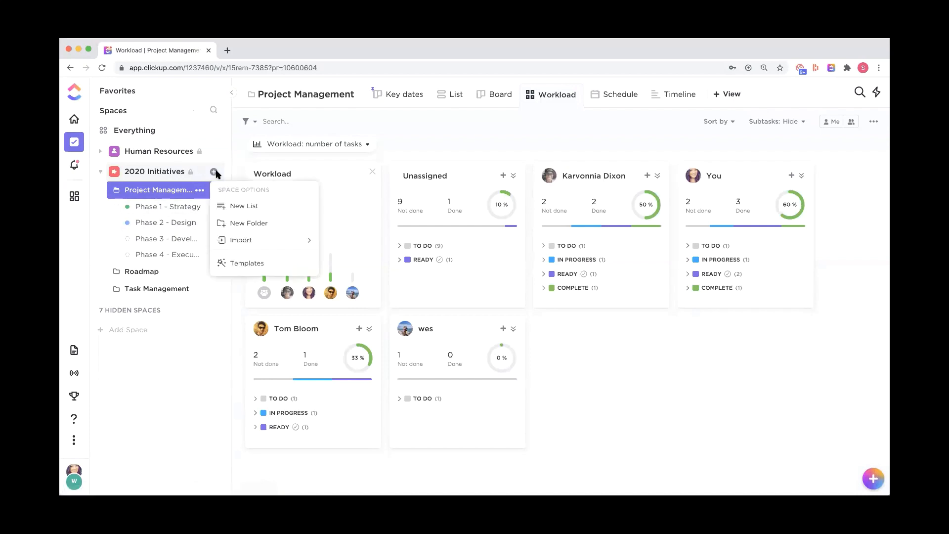
pyautogui.click(243, 207)
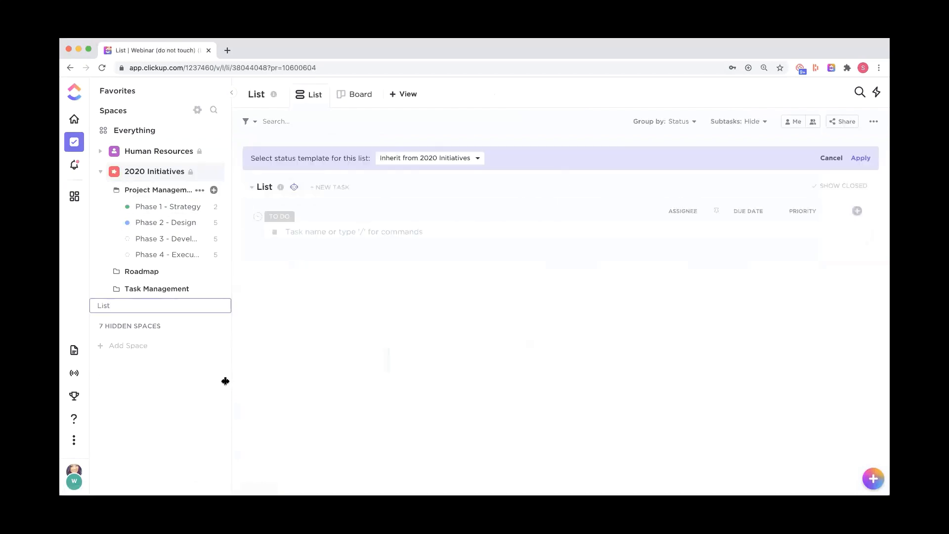
pyautogui.click(139, 312)
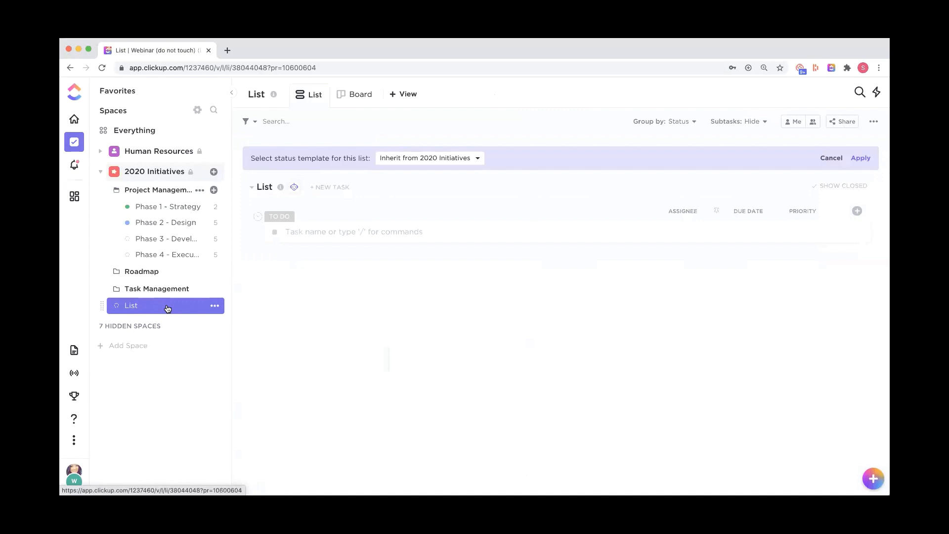
# Delete the empty list named List from the 2020 Initiatives space.
pyautogui.click(214, 307)
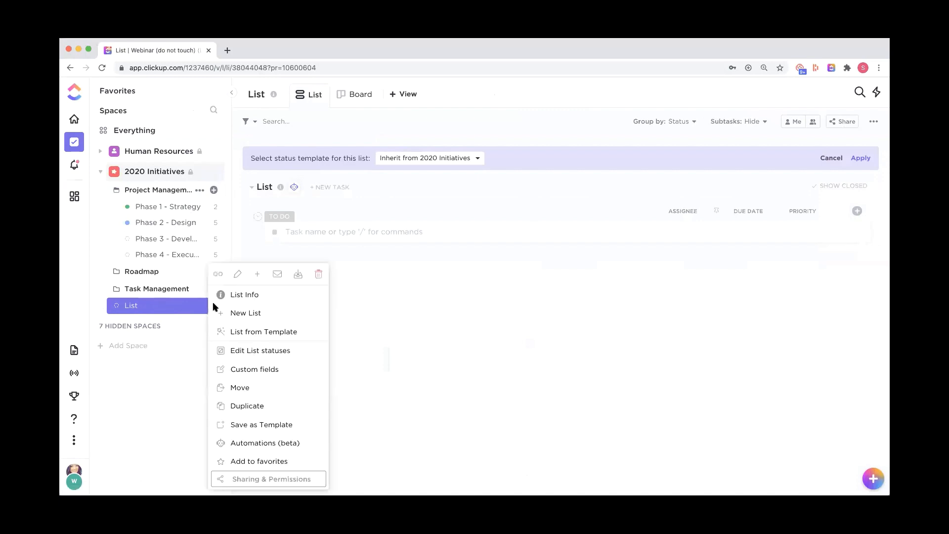
pyautogui.click(321, 274)
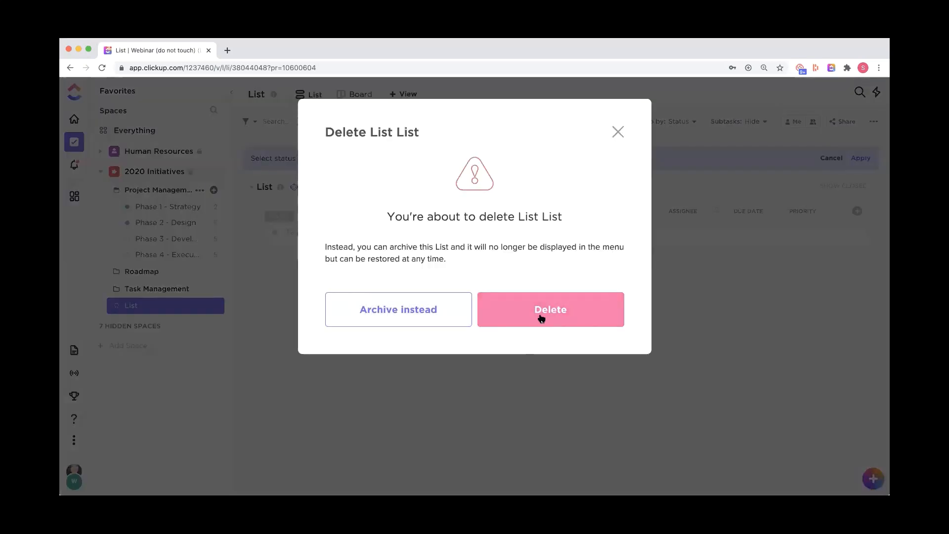
pyautogui.click(540, 314)
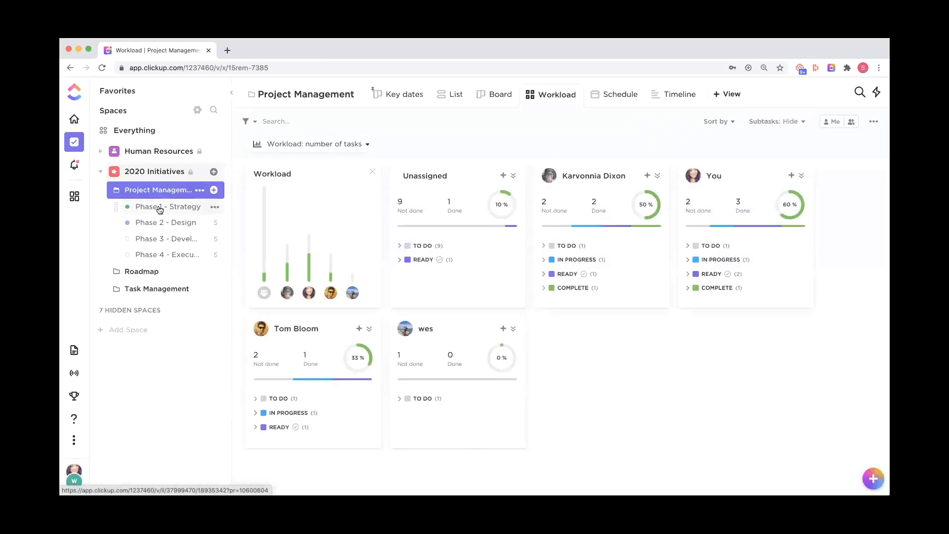
# Open the Plan the build task from the Phase 1 - Strategy list and view its status options.
pyautogui.click(159, 207)
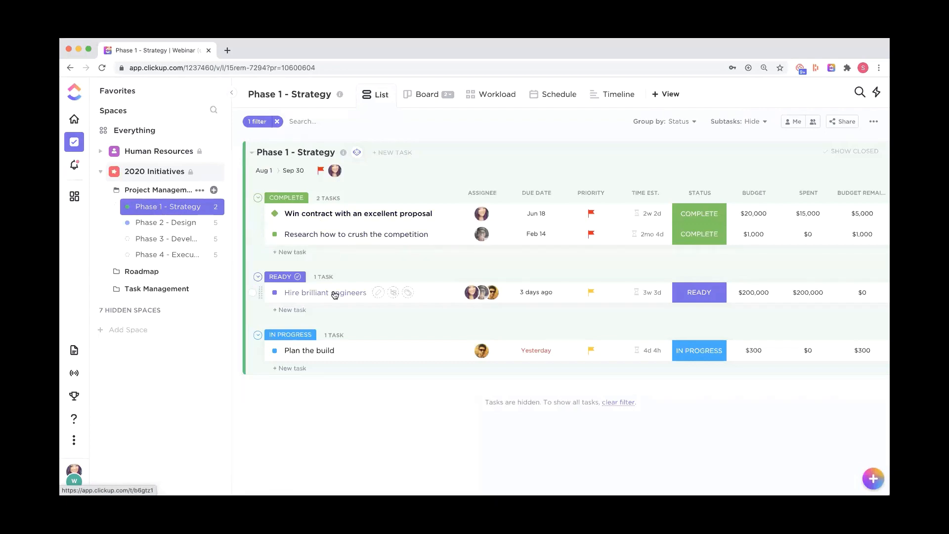
pyautogui.click(327, 354)
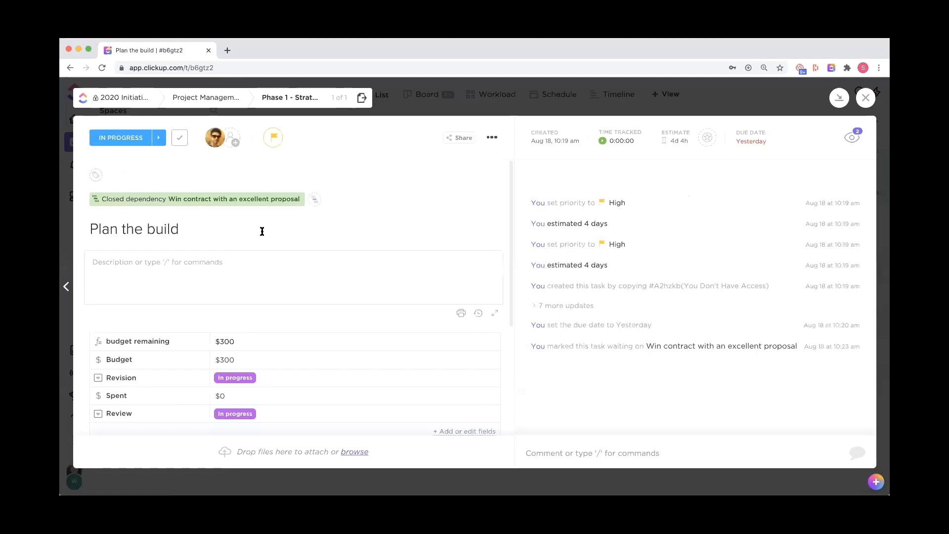
pyautogui.click(122, 137)
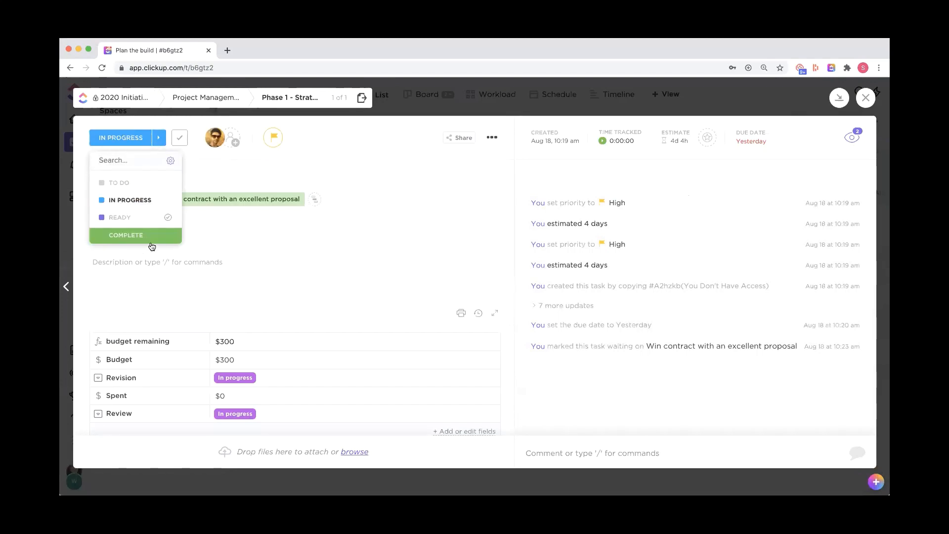
pyautogui.click(358, 194)
# Add yourself as an assignee of the Plan the build task and remove that assignment again.
pyautogui.click(234, 140)
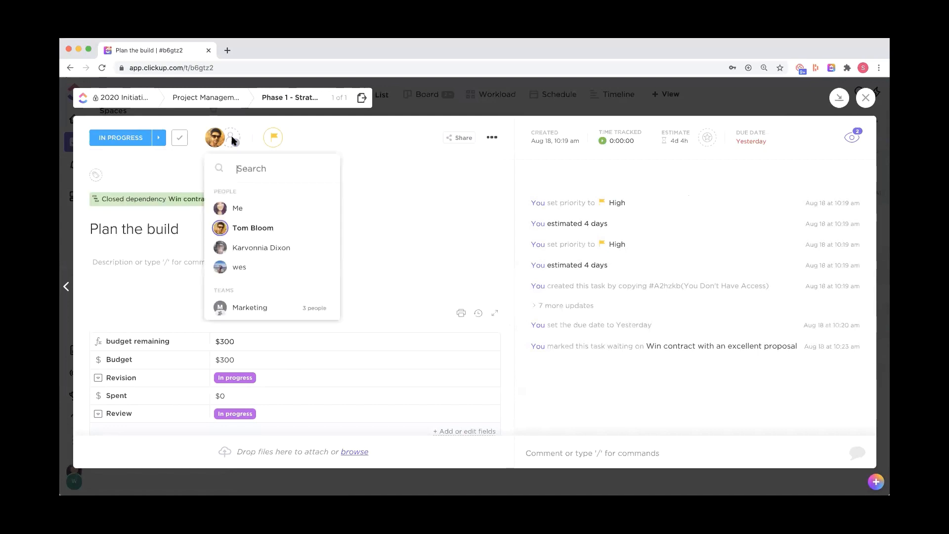
pyautogui.click(236, 217)
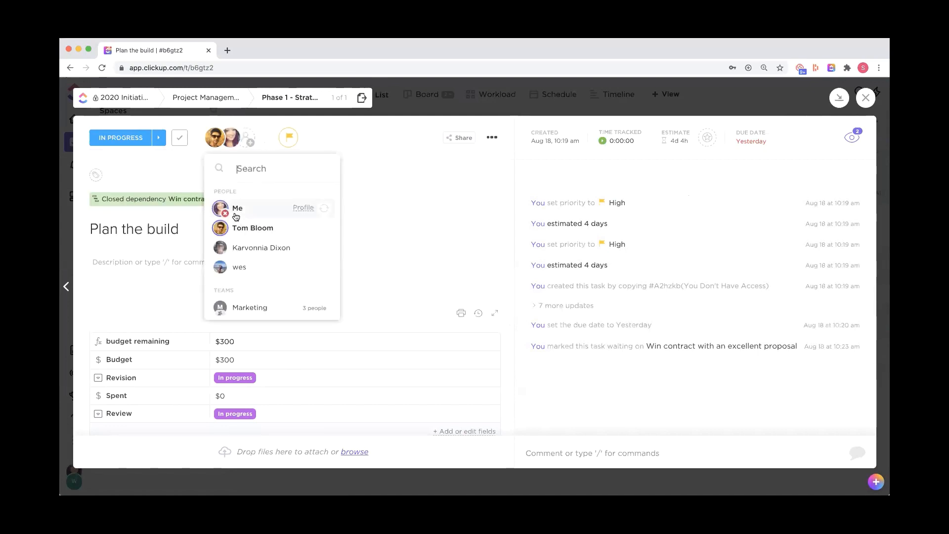
pyautogui.click(229, 216)
pyautogui.click(414, 231)
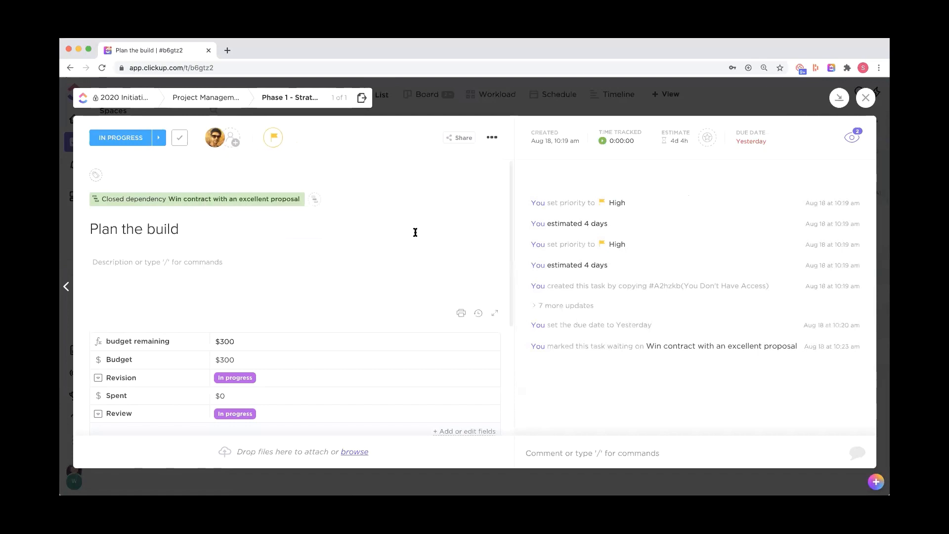
# Look through the task's custom fields, subtasks, attachments and comment box, and close the task.
pyautogui.scroll(-5, 416, 232)
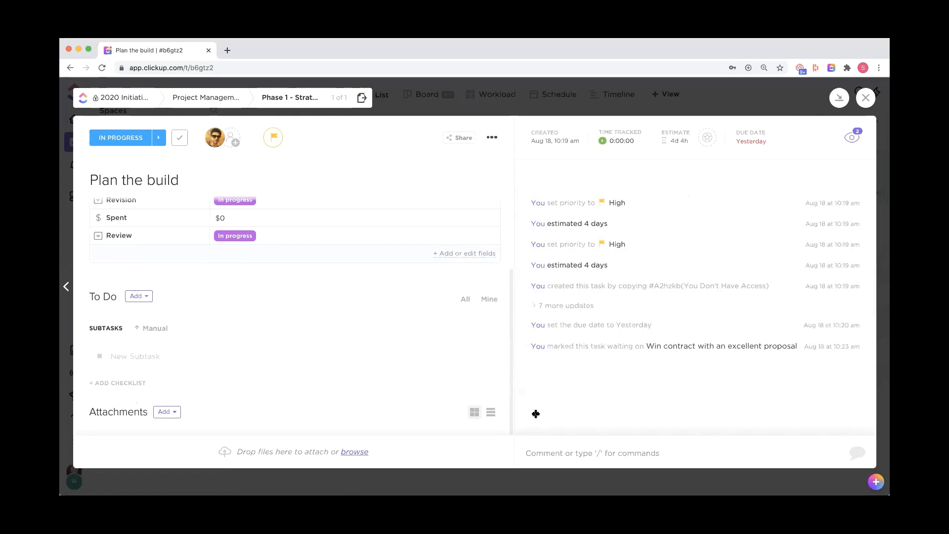
pyautogui.click(558, 450)
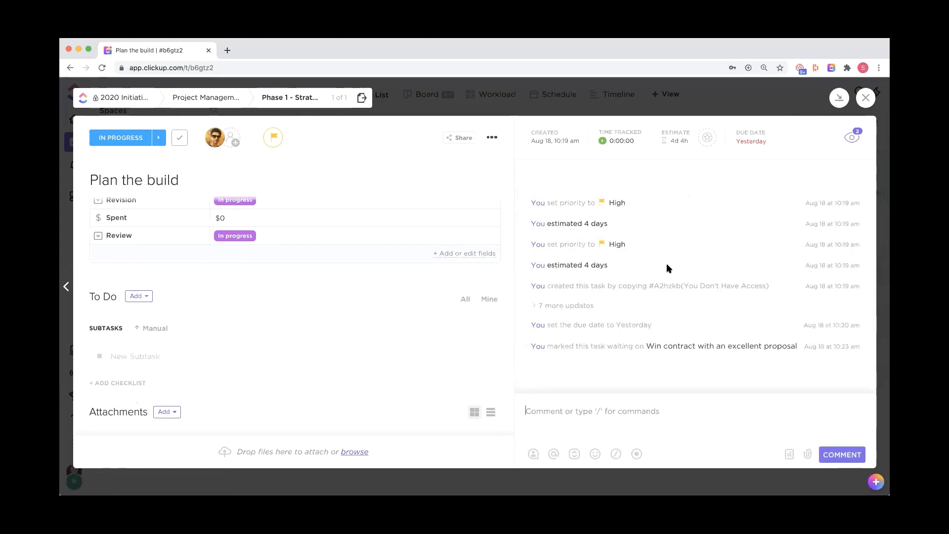
pyautogui.click(775, 97)
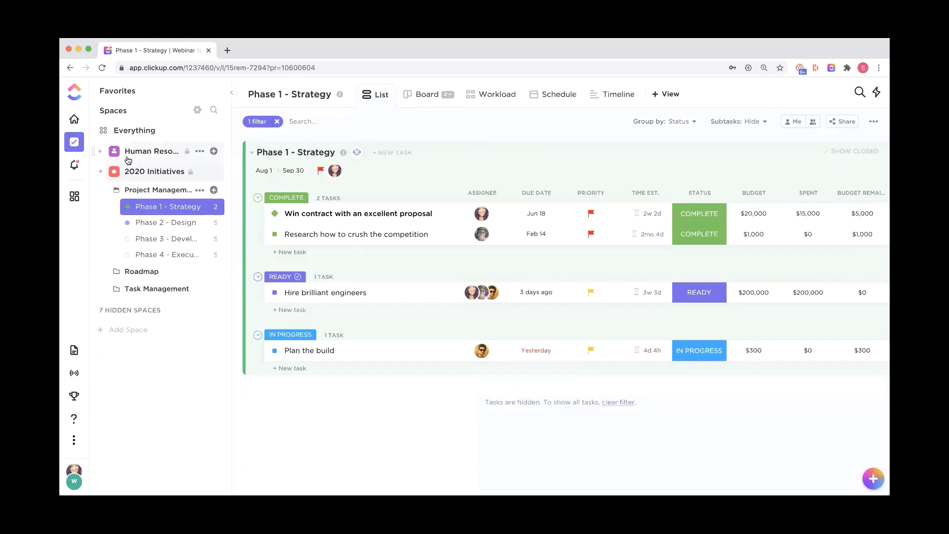
# Collapse the 2020 Initiatives space and start creating a new space named Project Management.
pyautogui.click(101, 172)
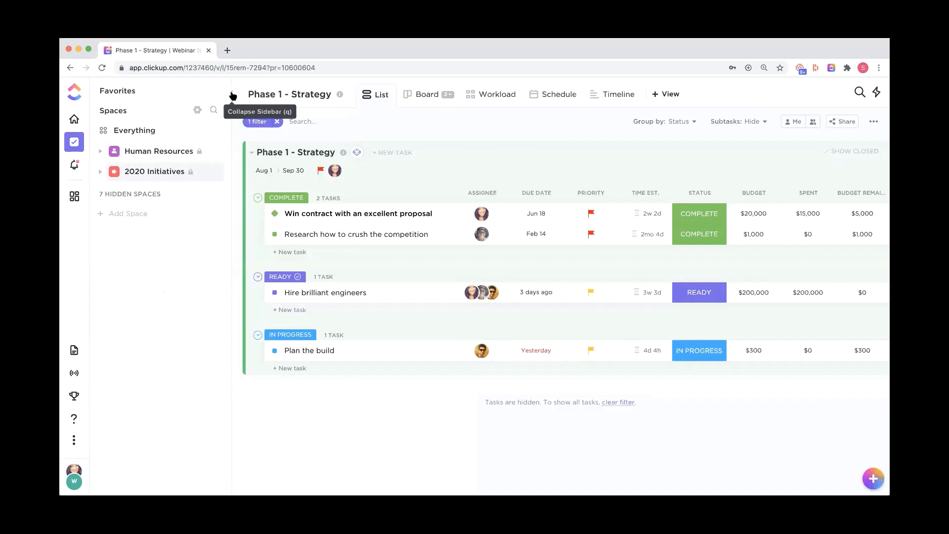
pyautogui.click(127, 214)
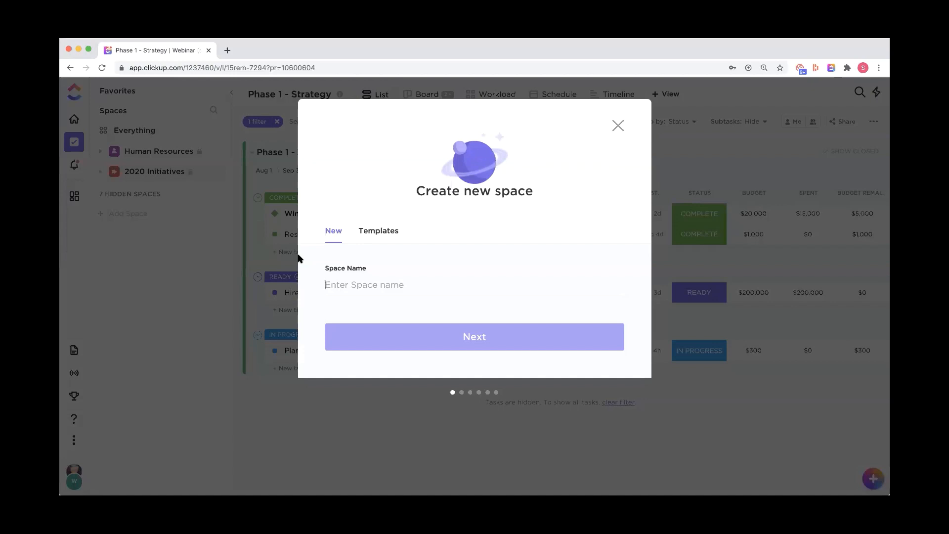
pyautogui.write('Proje')
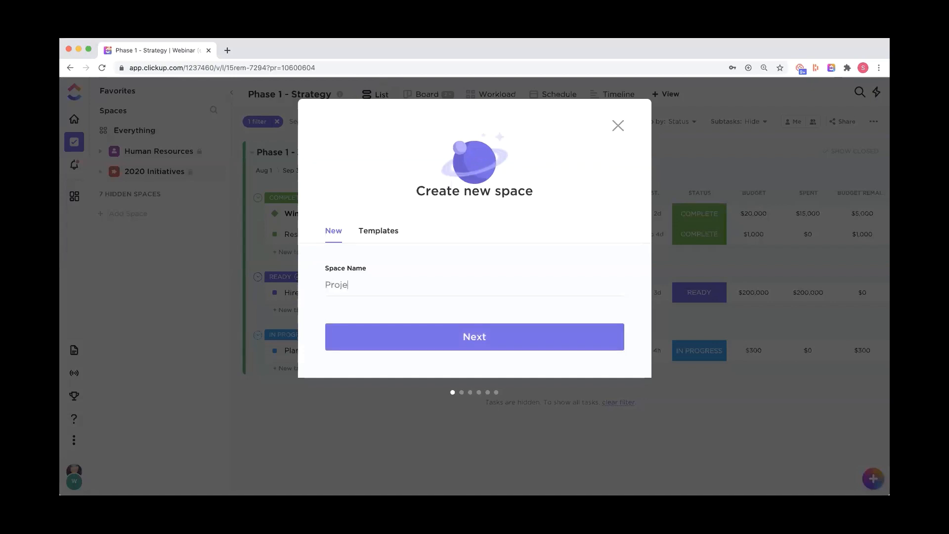
pyautogui.write('ct Management')
pyautogui.click(414, 338)
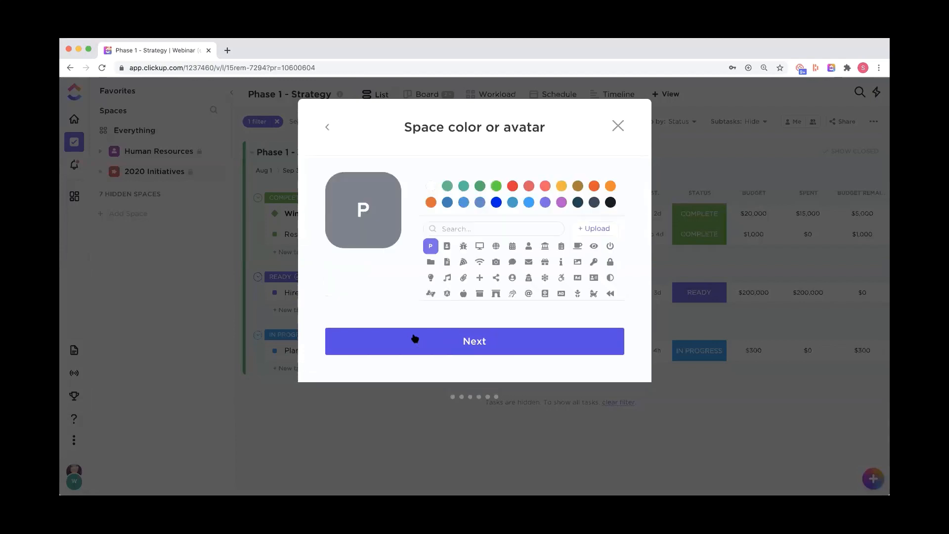
# Give the new space a bright blue color and a globe icon as its avatar.
pyautogui.click(496, 202)
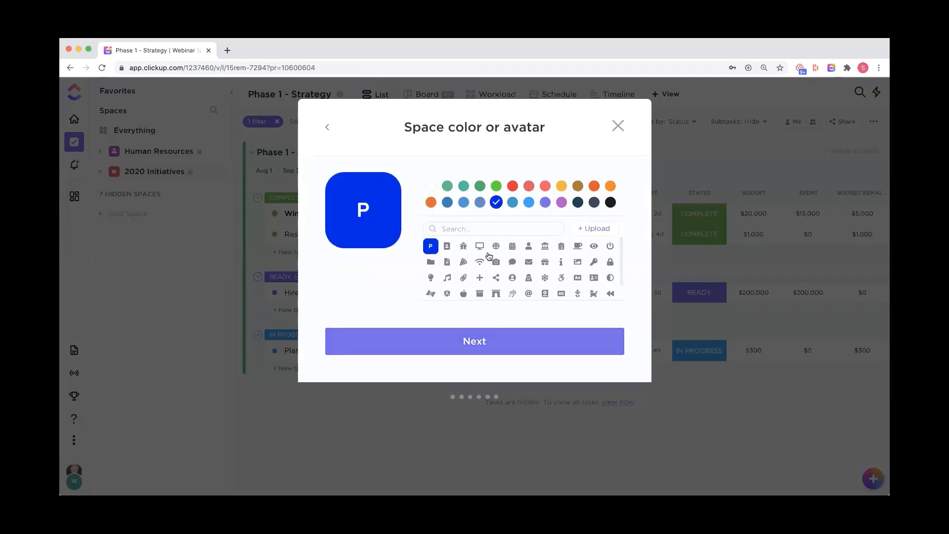
pyautogui.click(496, 247)
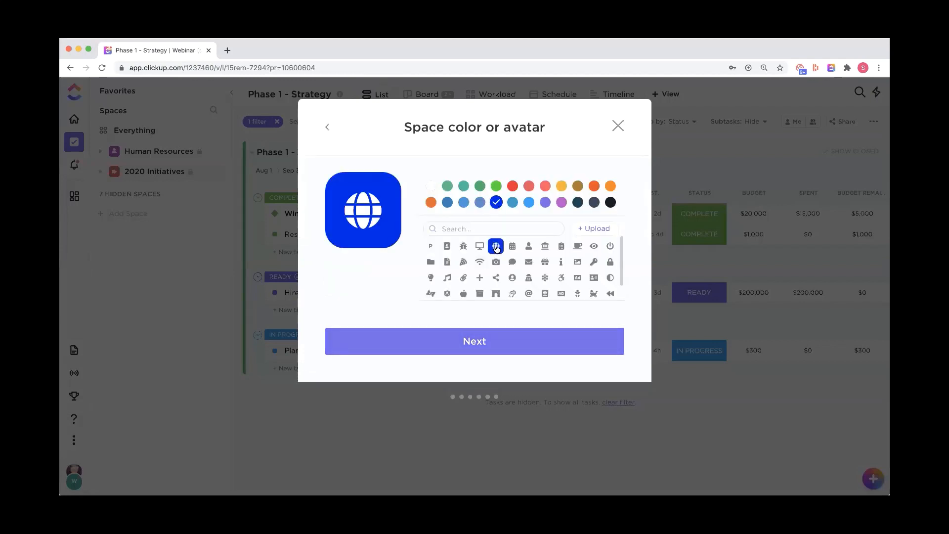
pyautogui.click(454, 342)
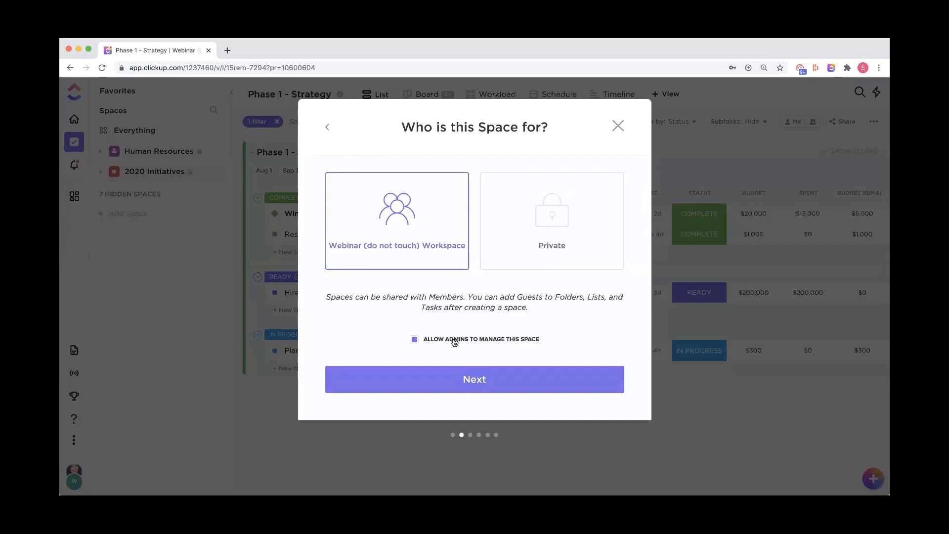
# Make the space private, share it with three additional workspace members, and continue to the task statuses.
pyautogui.click(550, 249)
pyautogui.click(494, 304)
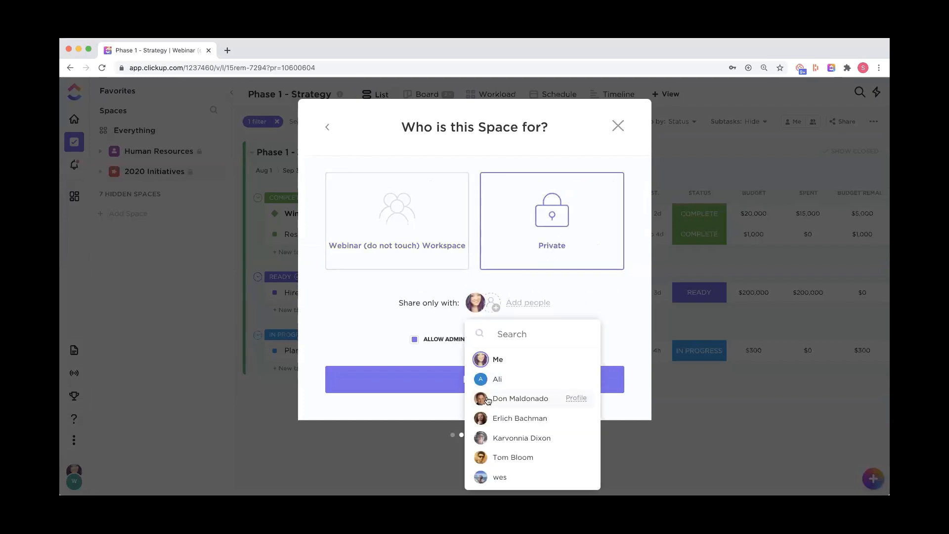
pyautogui.click(488, 401)
pyautogui.click(485, 418)
pyautogui.click(484, 437)
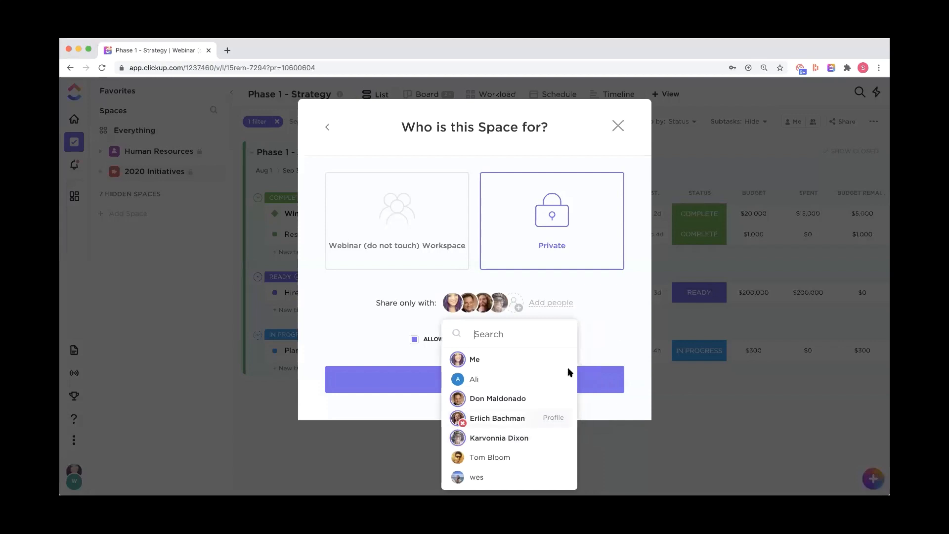
pyautogui.click(608, 339)
pyautogui.click(553, 385)
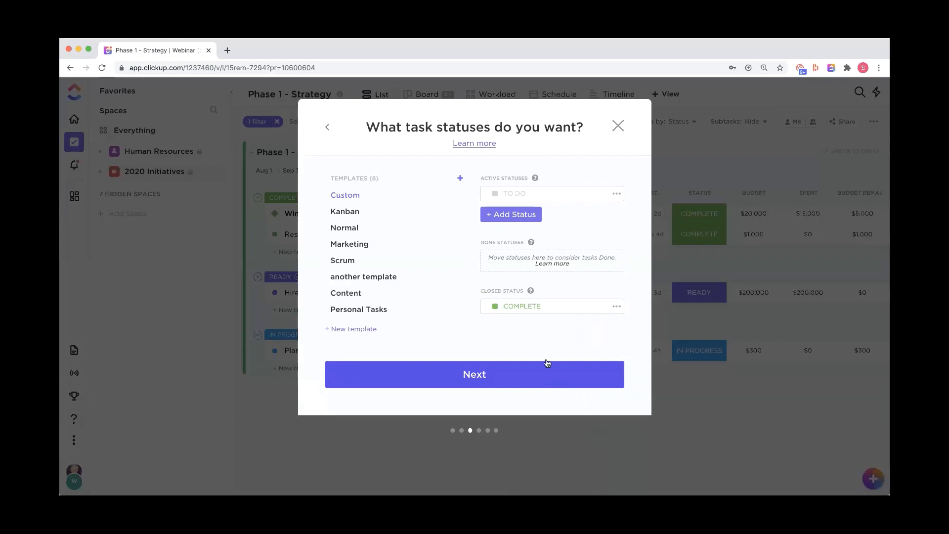
# Add an active status named "in progress" to the space's custom task statuses.
pyautogui.click(509, 216)
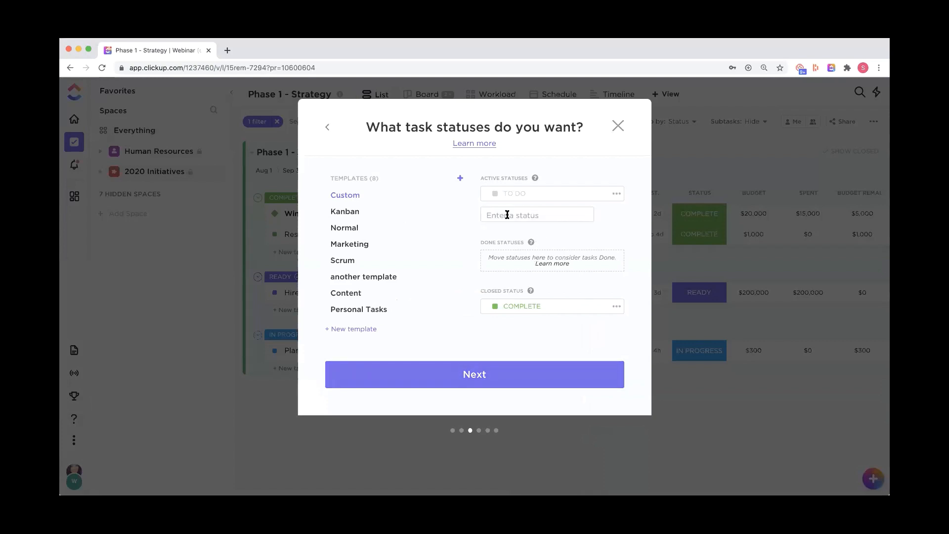
pyautogui.write('in progress')
pyautogui.press('Return')
pyautogui.click(493, 210)
pyautogui.click(456, 198)
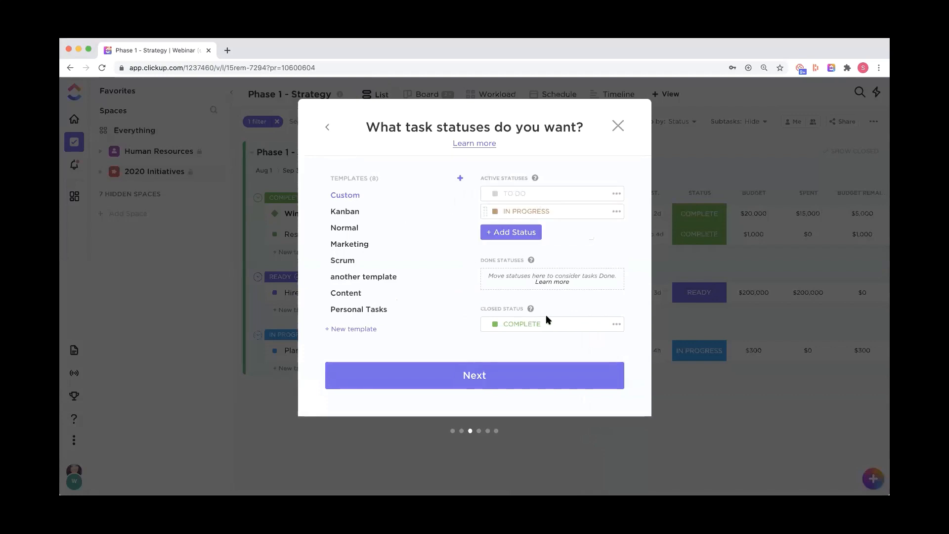
# Open the color choices of the "in progress" status, close them, and continue from the task statuses to the ClickApps.
pyautogui.click(496, 212)
pyautogui.click(600, 246)
pyautogui.click(503, 374)
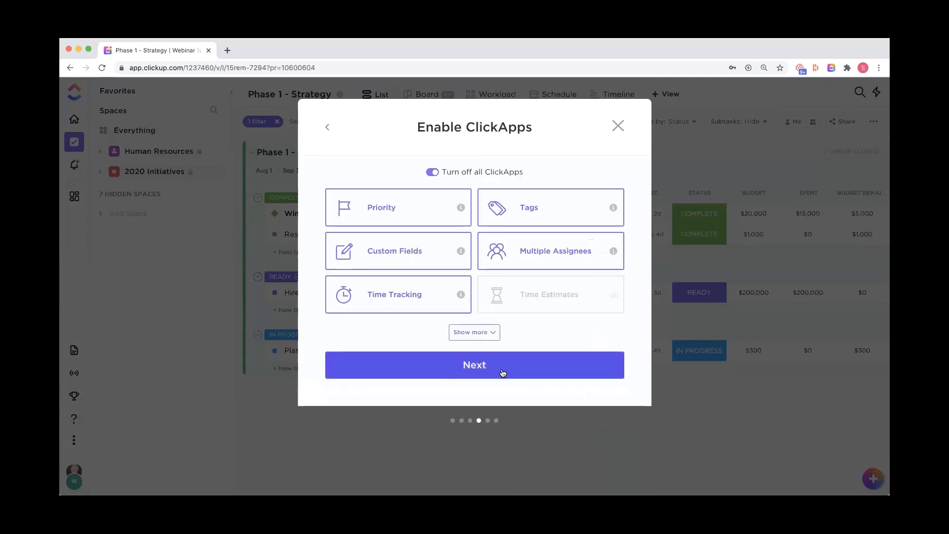
# Expand the full list of ClickApps and turn off Multiple Assignees, Dependency Warning and Incomplete Warning for the space.
pyautogui.click(484, 339)
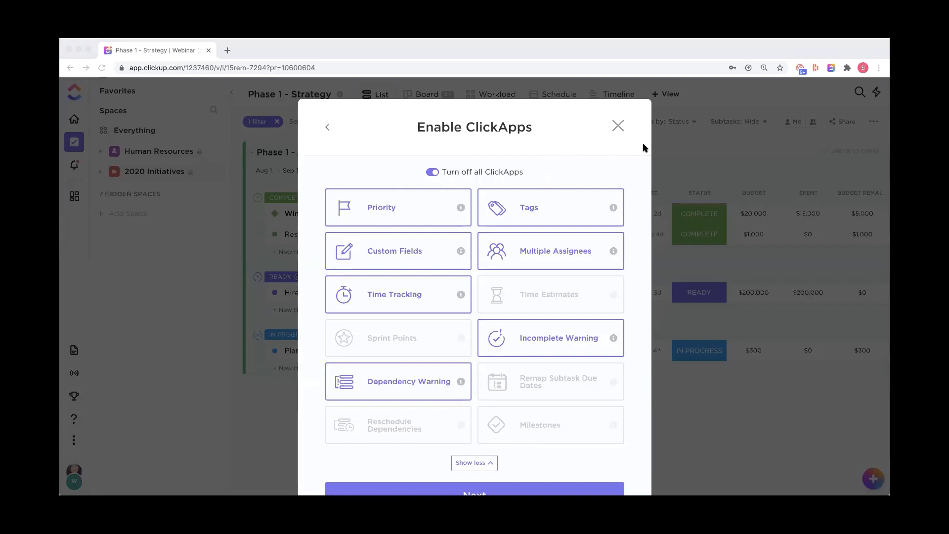
pyautogui.click(542, 248)
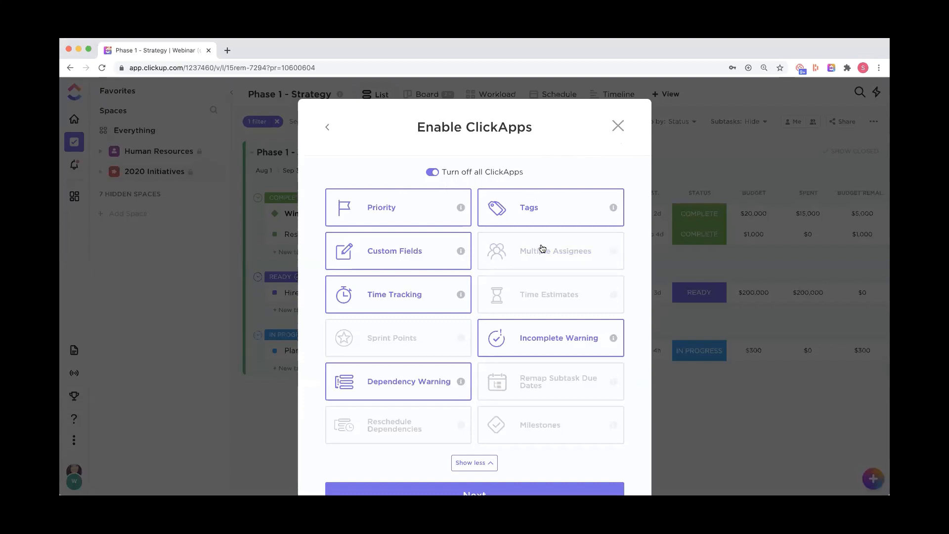
pyautogui.click(389, 395)
pyautogui.click(540, 347)
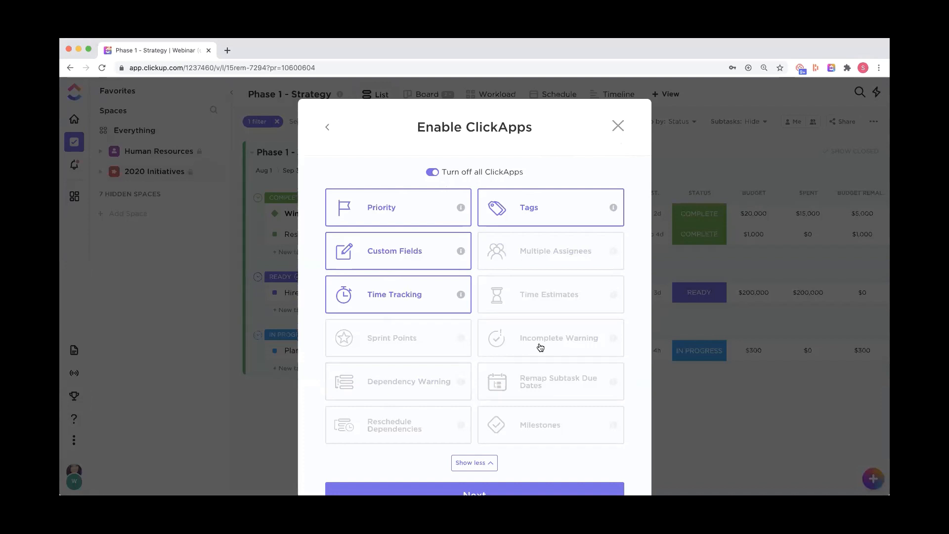
# Enable Multiple Assignees, Time Estimates, Dependency Warning, Remap Subtask Due Dates, Milestones and Reschedule Dependencies, and continue to the default view settings.
pyautogui.click(557, 252)
pyautogui.click(530, 297)
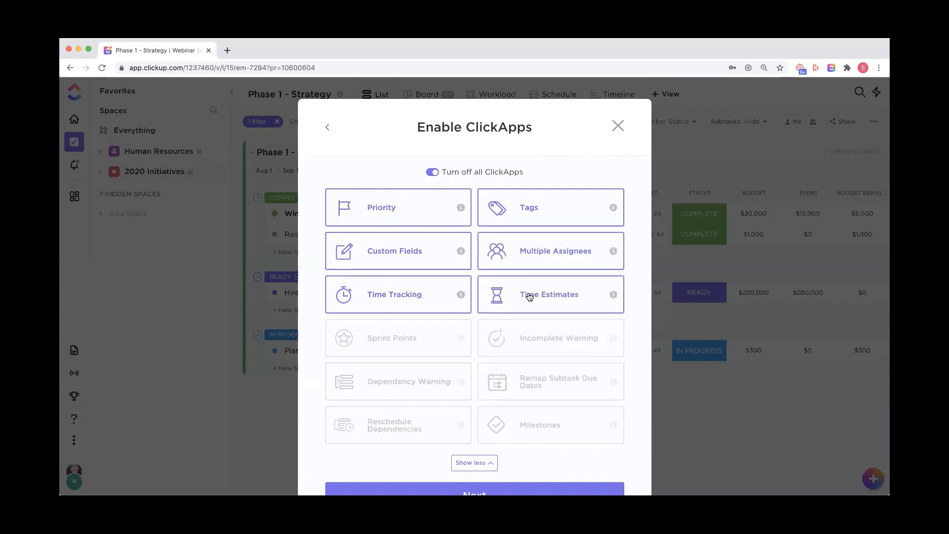
pyautogui.click(448, 393)
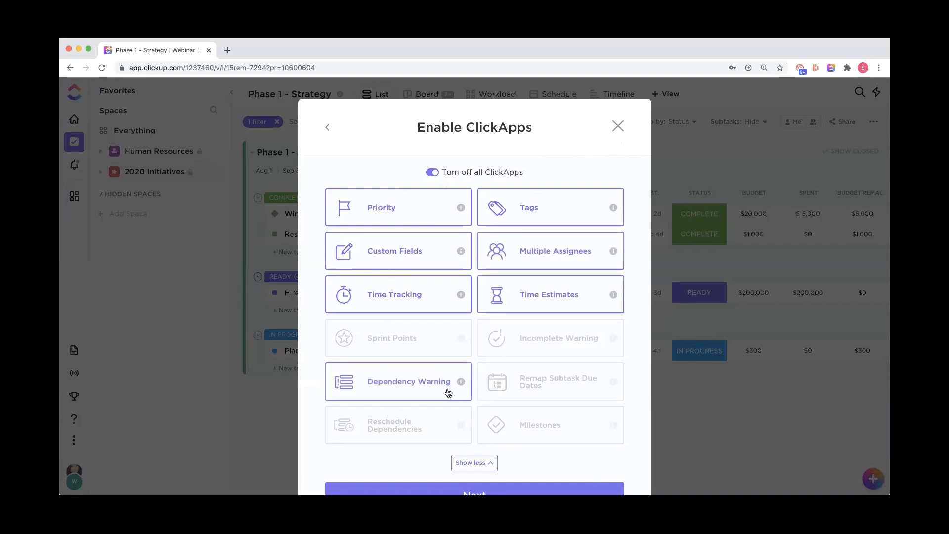
pyautogui.click(555, 395)
pyautogui.click(533, 429)
pyautogui.click(406, 439)
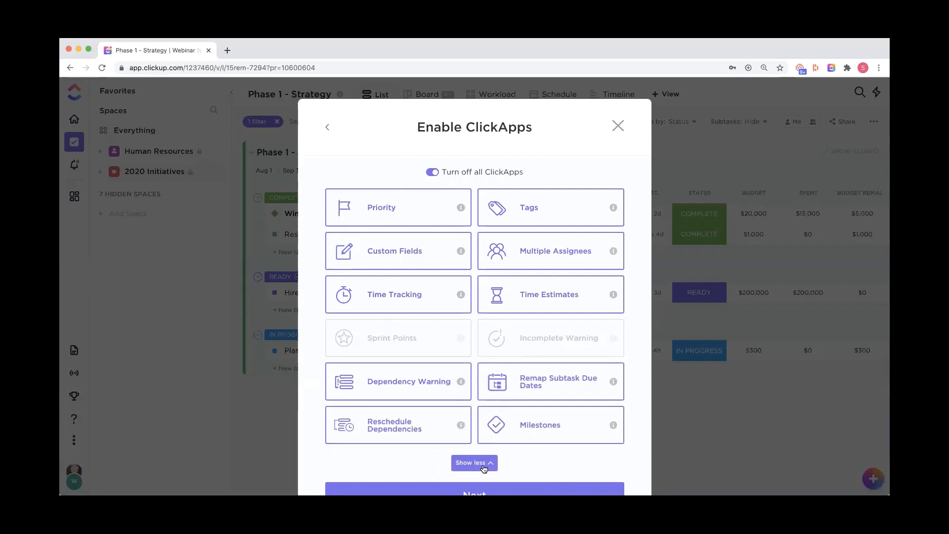
pyautogui.scroll(-2, 482, 472)
pyautogui.click(480, 470)
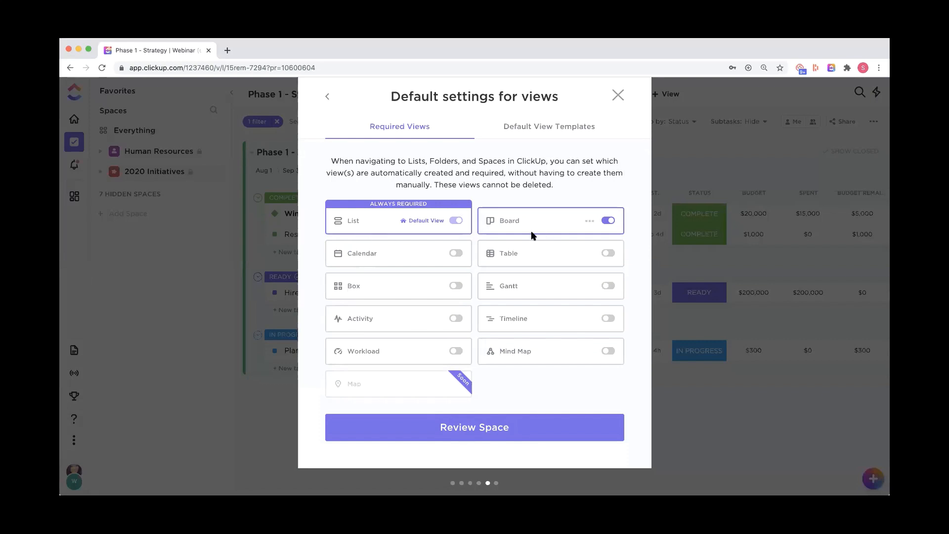
# Switch the required Calendar view on and back off, then review the Project Management space and create it.
pyautogui.click(456, 253)
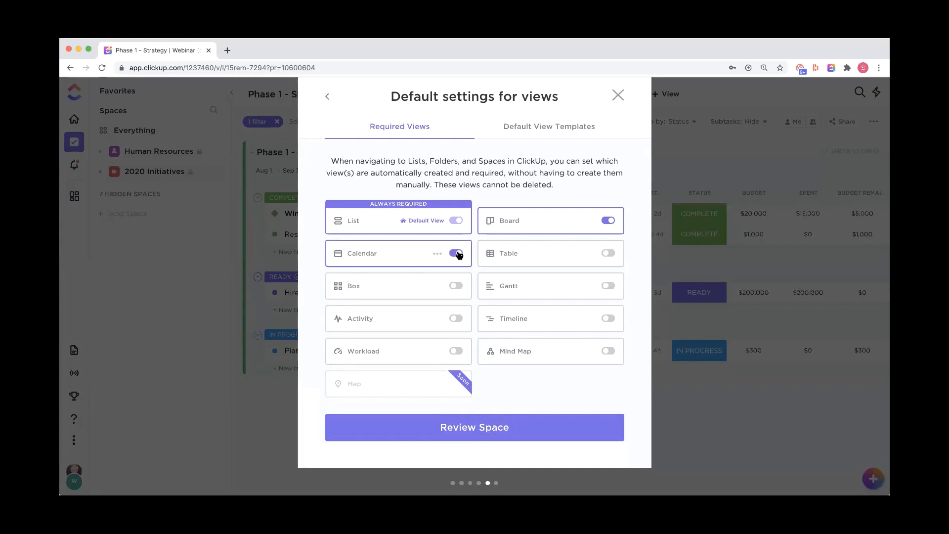
pyautogui.click(456, 254)
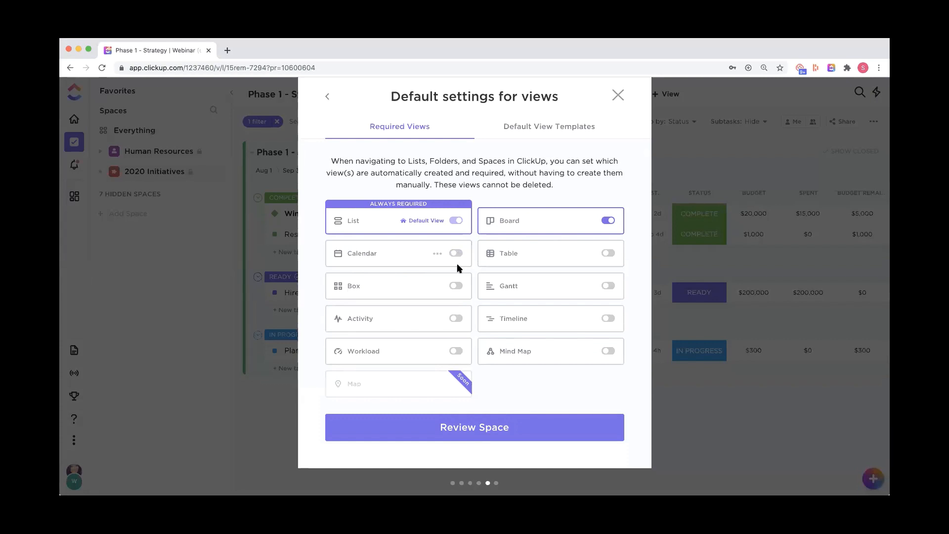
pyautogui.click(477, 432)
pyautogui.click(477, 433)
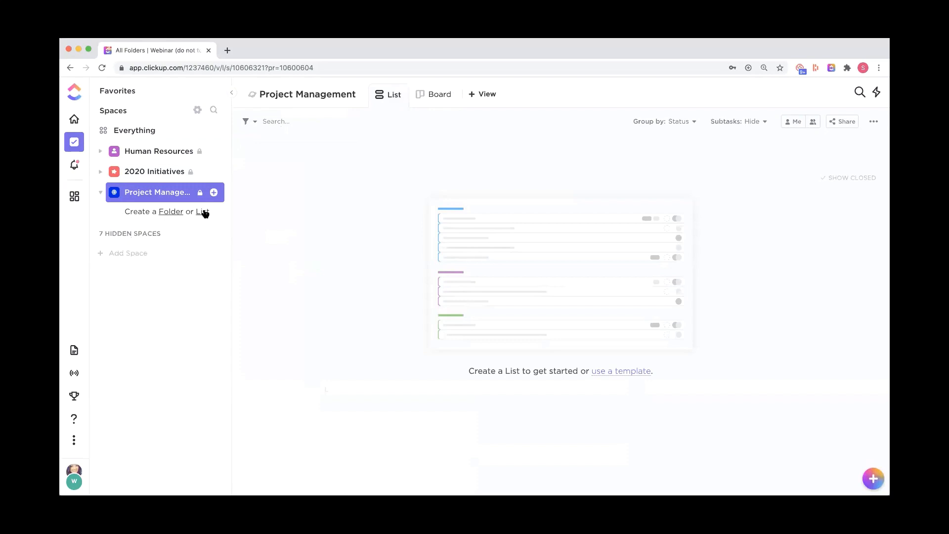
# Create a folder named Project in the new Project Management space.
pyautogui.click(167, 212)
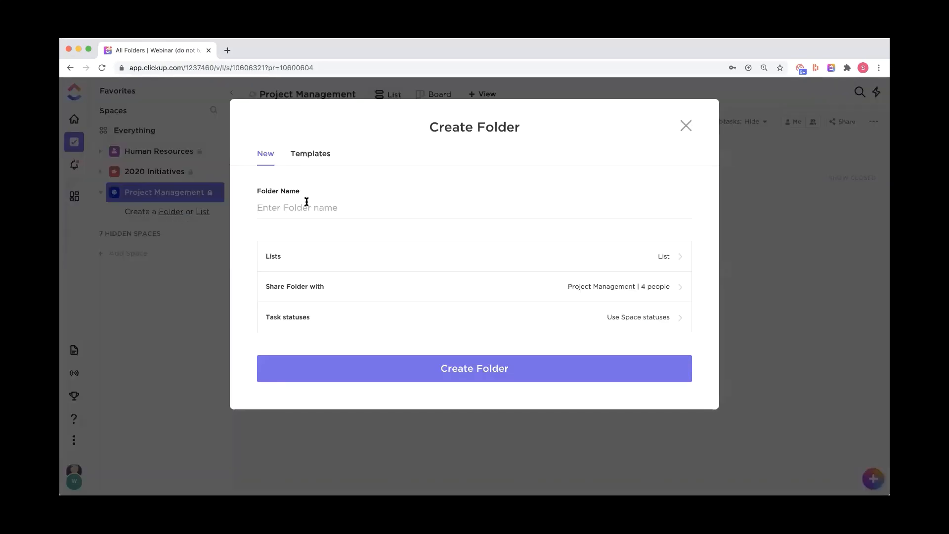
pyautogui.write('Project')
pyautogui.press('Return')
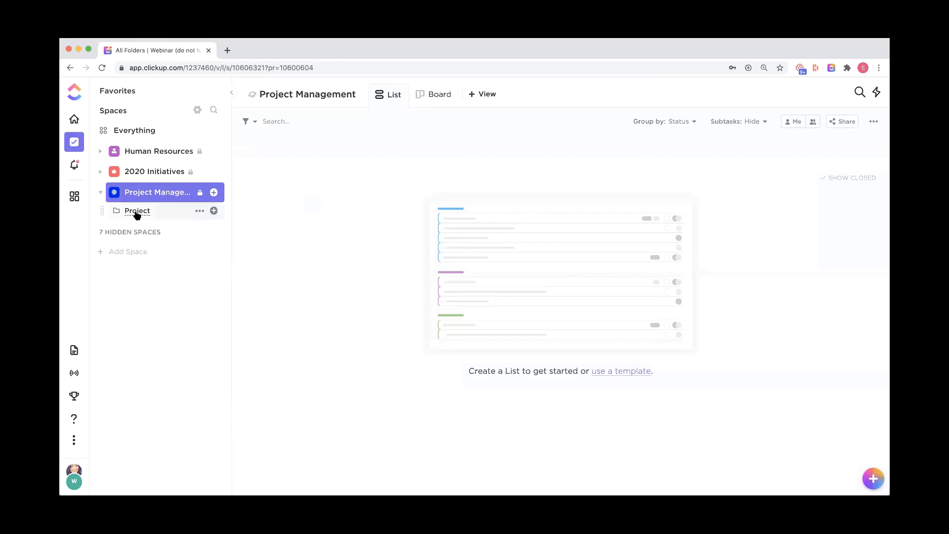
# Add a new list named List1 to the Project folder and open the folder's default list.
pyautogui.click(199, 211)
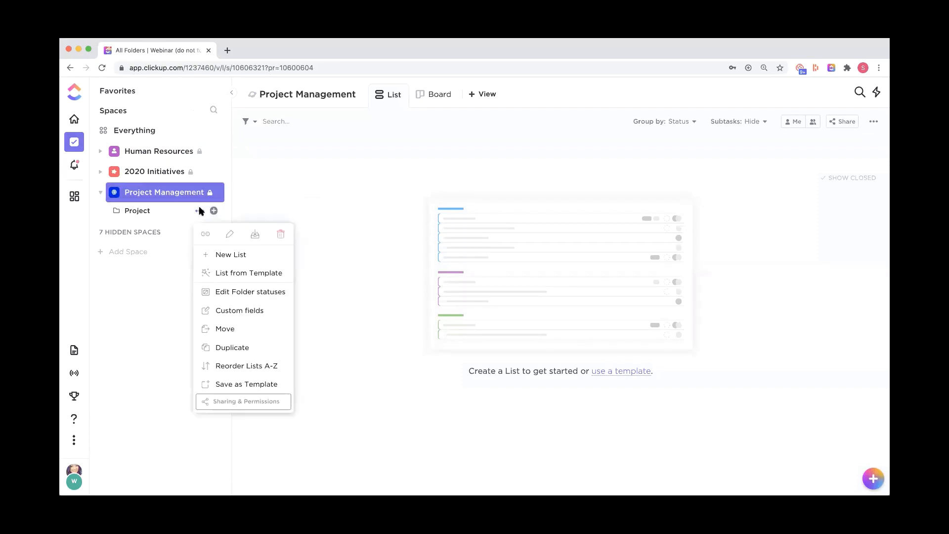
pyautogui.click(207, 254)
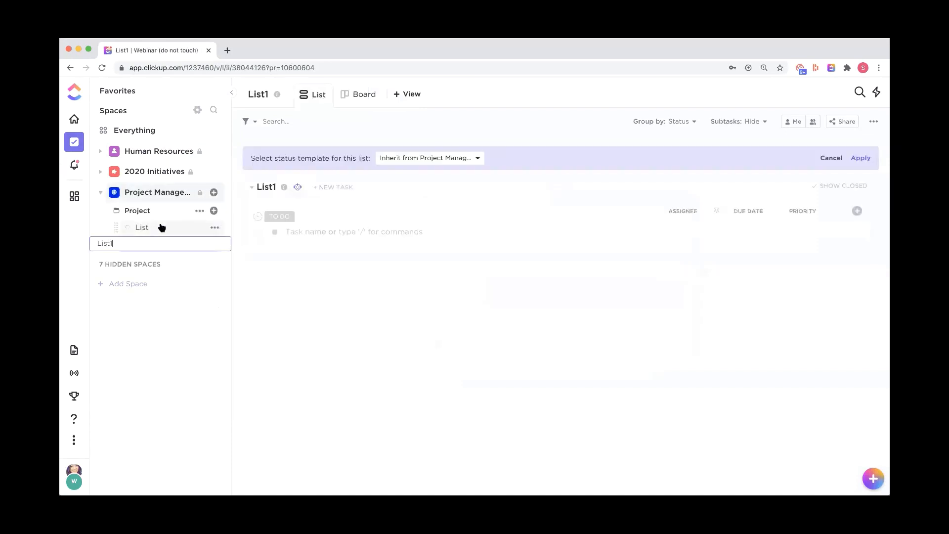
pyautogui.click(161, 228)
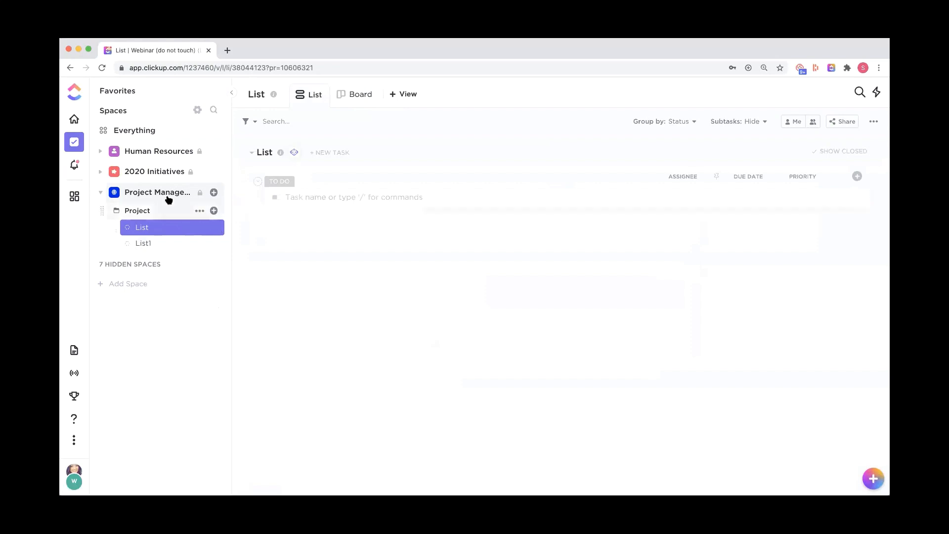
# Add a folder to the Project Management space from ClickUp's Task Management template in the Project Management category, and open it.
pyautogui.click(214, 193)
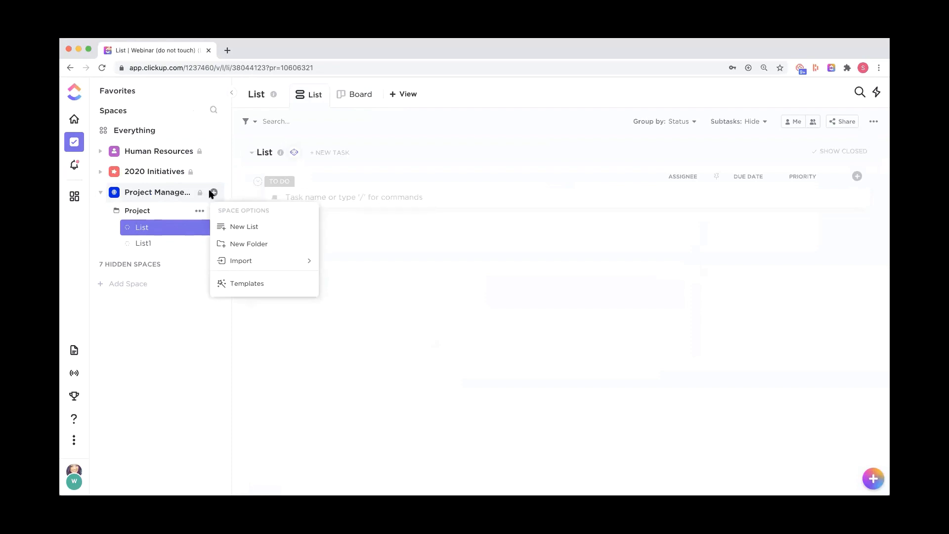
pyautogui.click(257, 283)
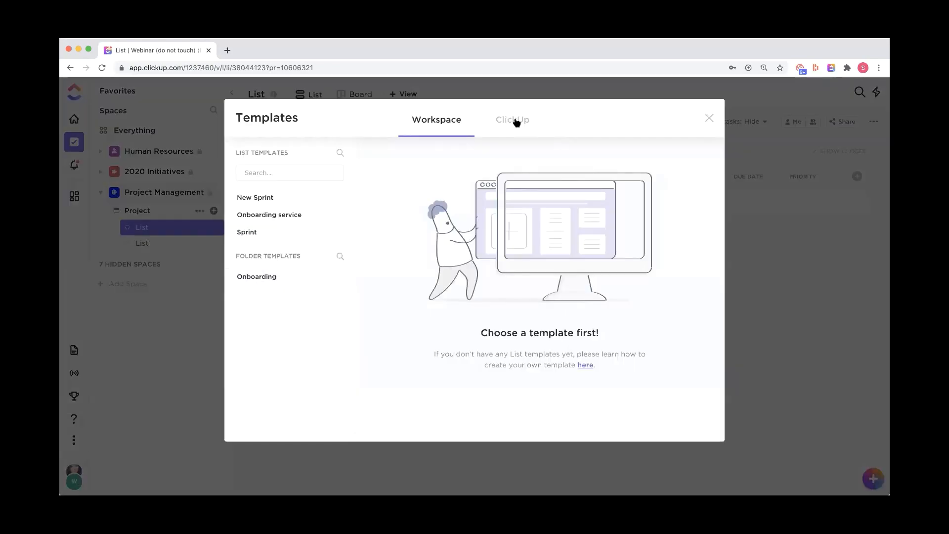
pyautogui.click(516, 122)
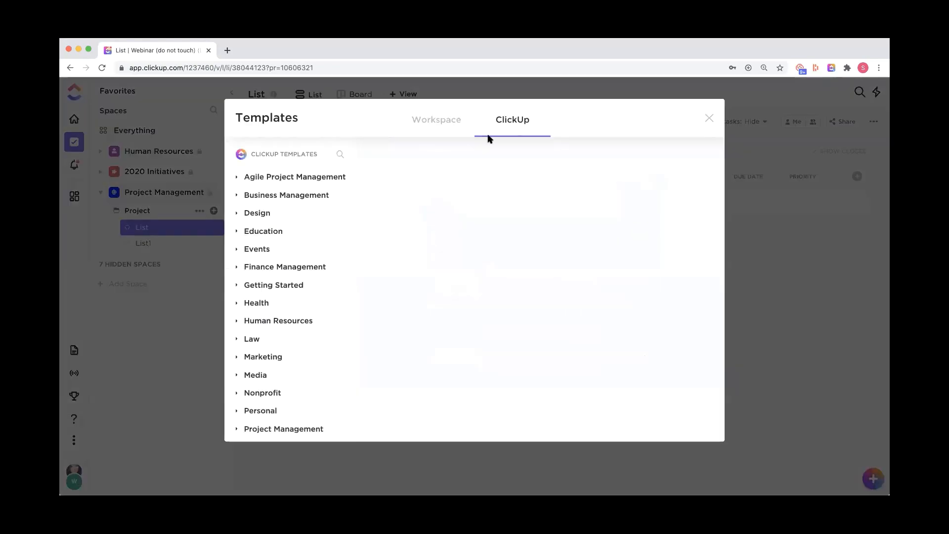
pyautogui.scroll(-2, 312, 302)
pyautogui.scroll(-3, 311, 309)
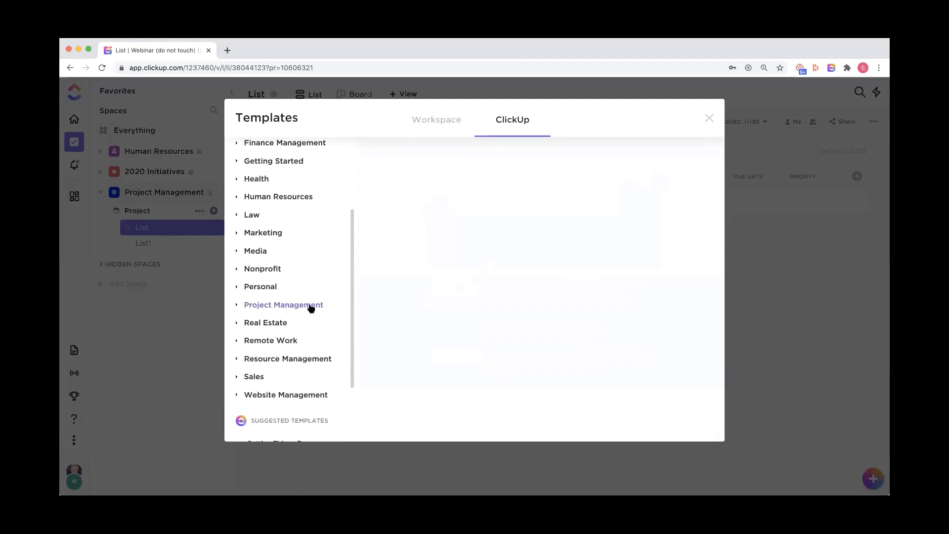
pyautogui.click(311, 307)
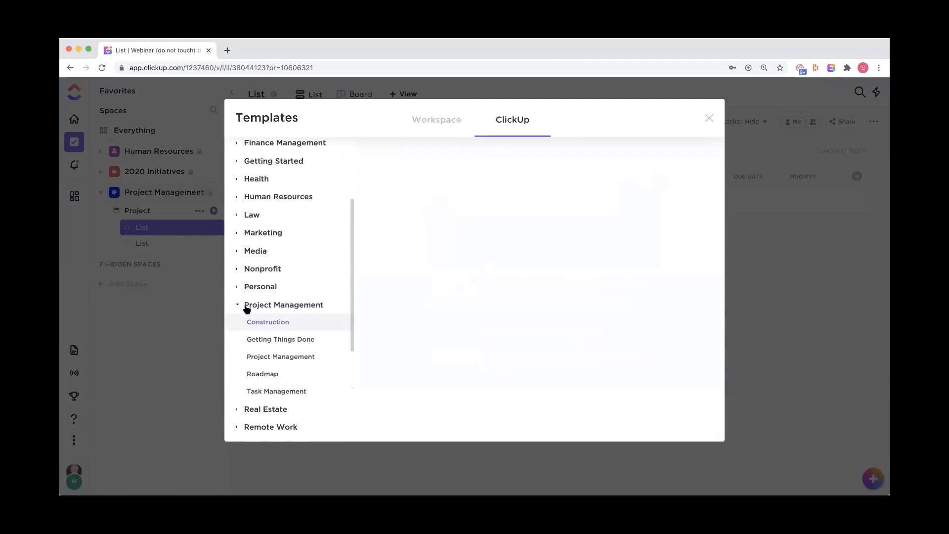
pyautogui.click(257, 377)
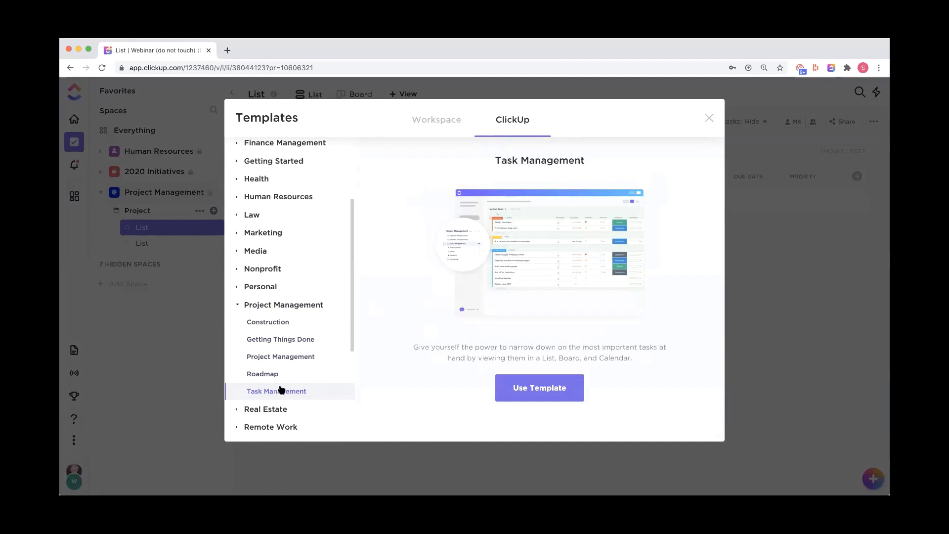
pyautogui.click(546, 388)
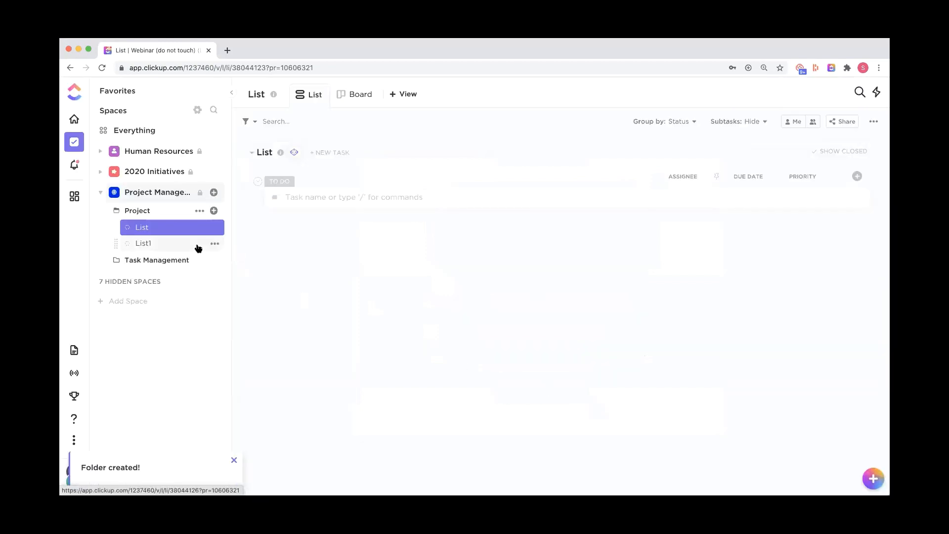
pyautogui.click(170, 259)
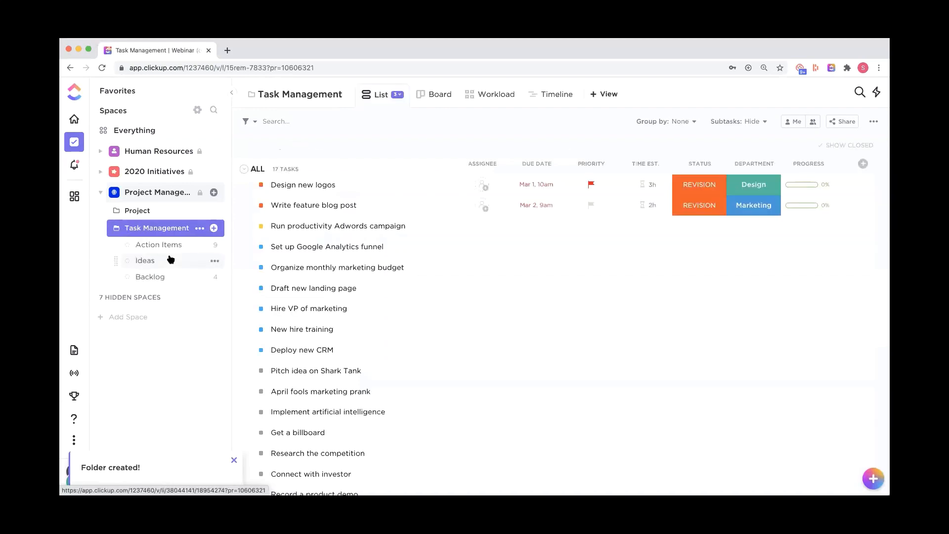
# Collapse the Project Management space and open the "Hire brilliant engineers" task in the 2020 Initiatives space.
pyautogui.click(101, 193)
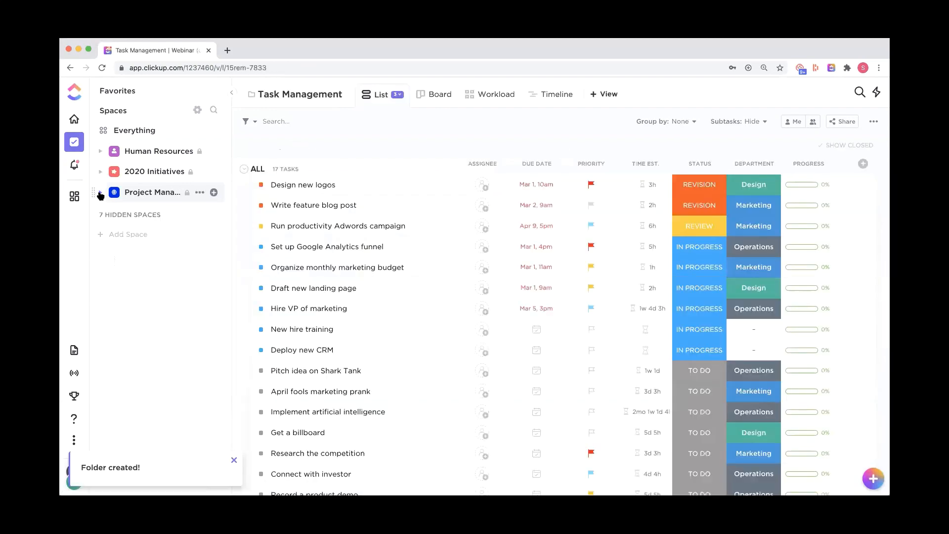
pyautogui.click(138, 171)
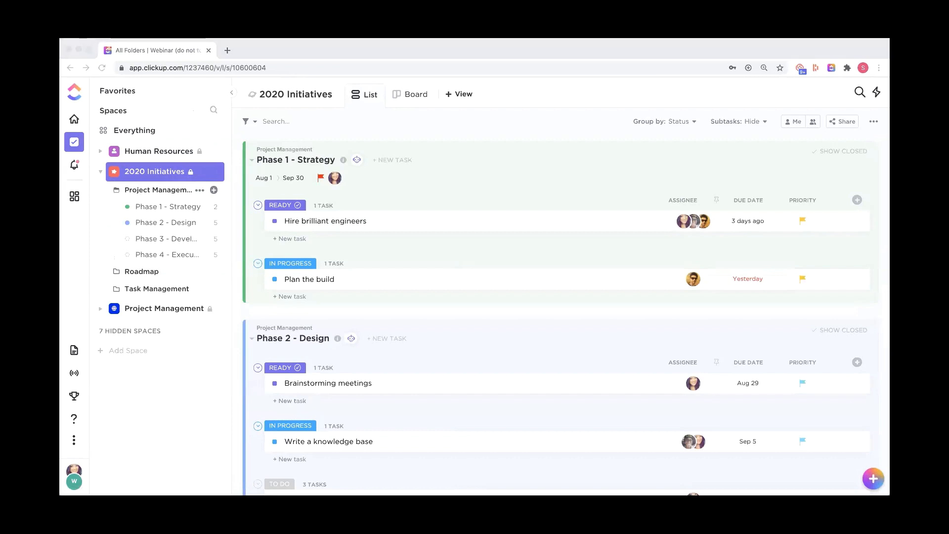
pyautogui.click(159, 50)
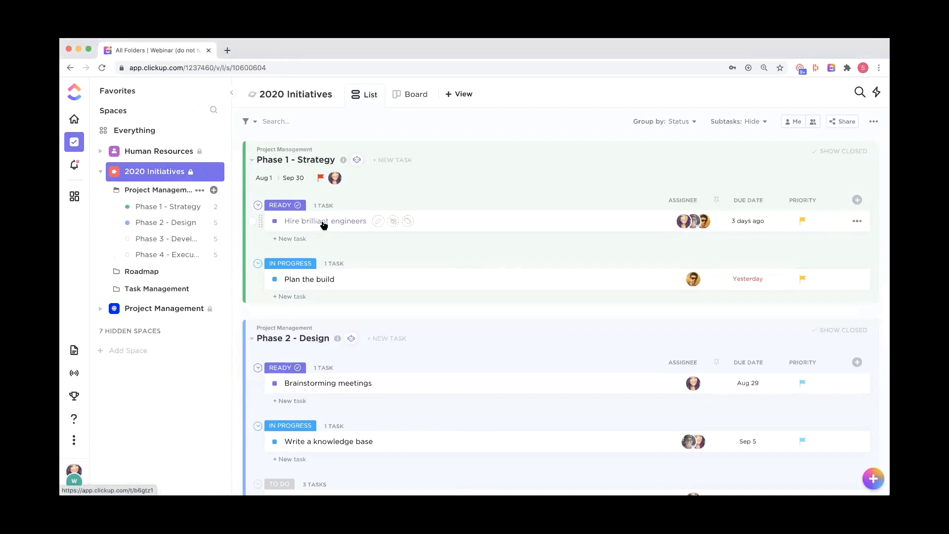
pyautogui.click(323, 223)
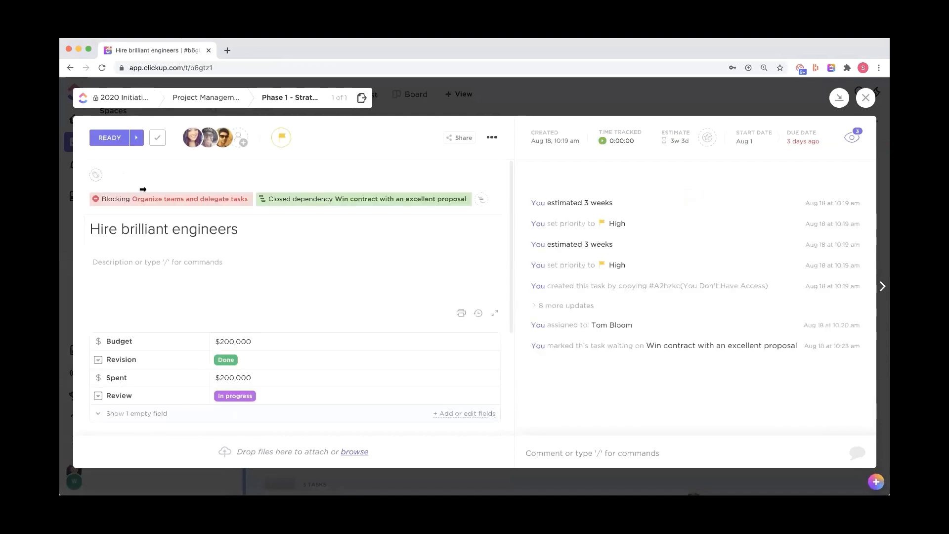
# Set the status of the "Hire brilliant engineers" task to In Progress and look through its status options again.
pyautogui.click(110, 140)
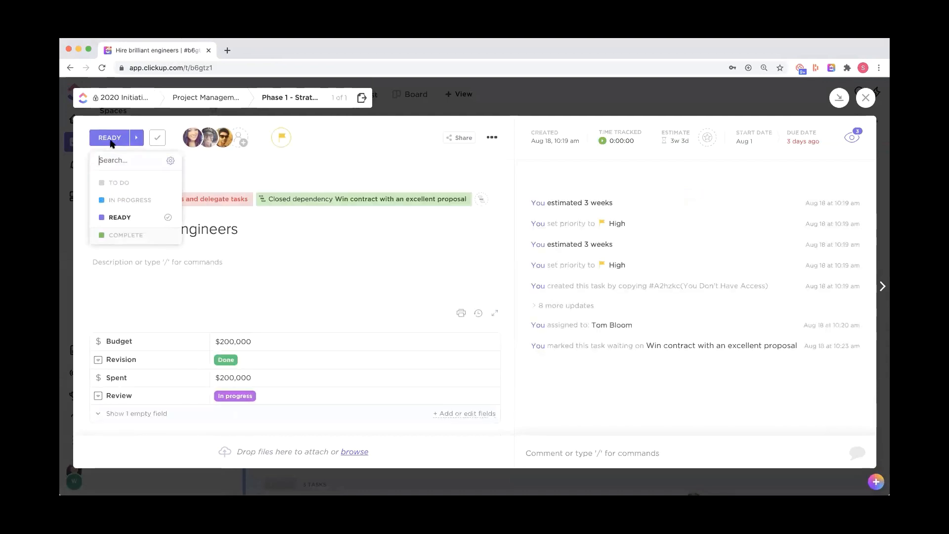
pyautogui.click(124, 200)
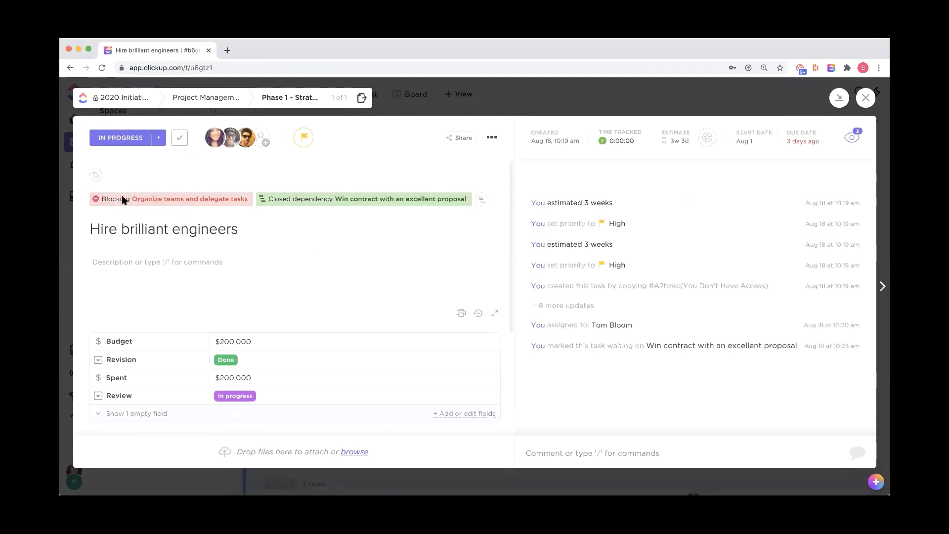
pyautogui.moveTo(122, 199)
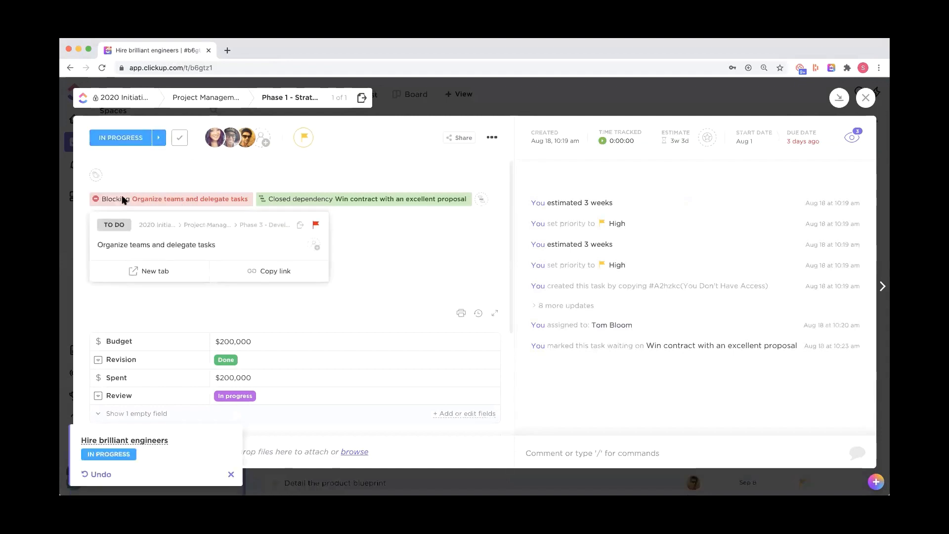
pyautogui.click(121, 142)
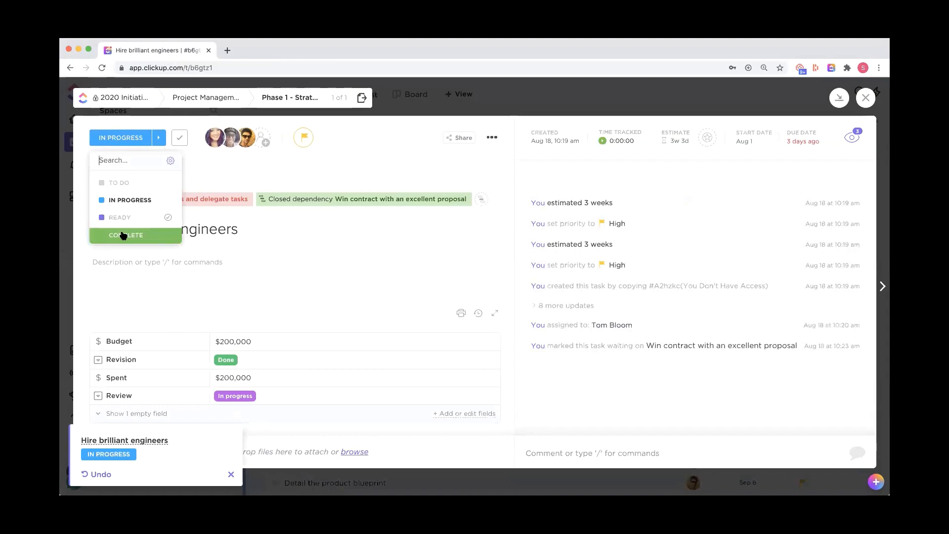
pyautogui.click(259, 175)
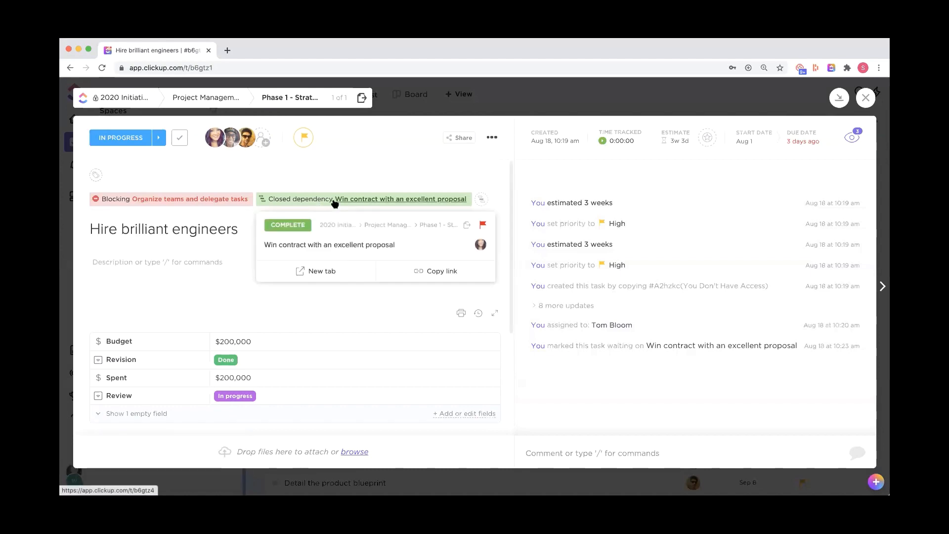
# Add "Organize teams and delegate tasks" as a waiting-on dependency of the "Hire brilliant engineers" task.
pyautogui.click(482, 199)
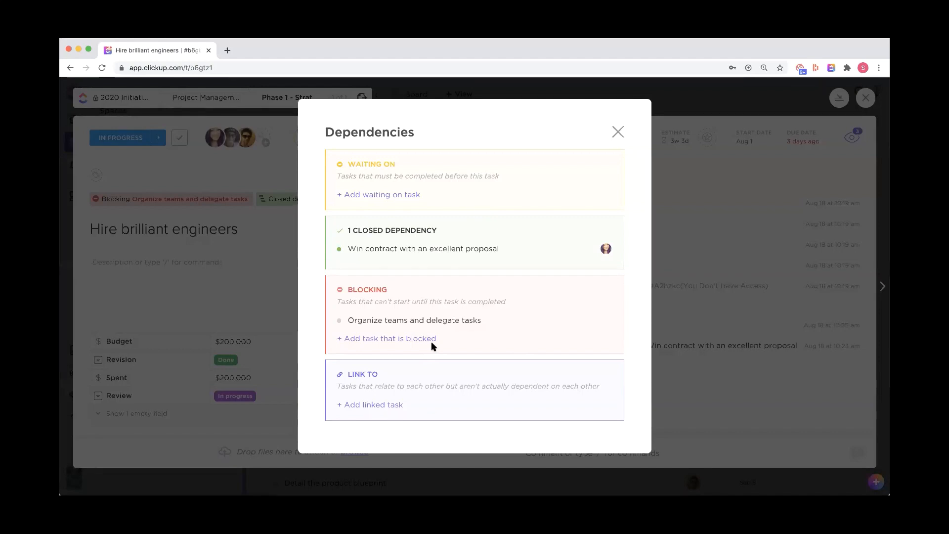
pyautogui.click(379, 195)
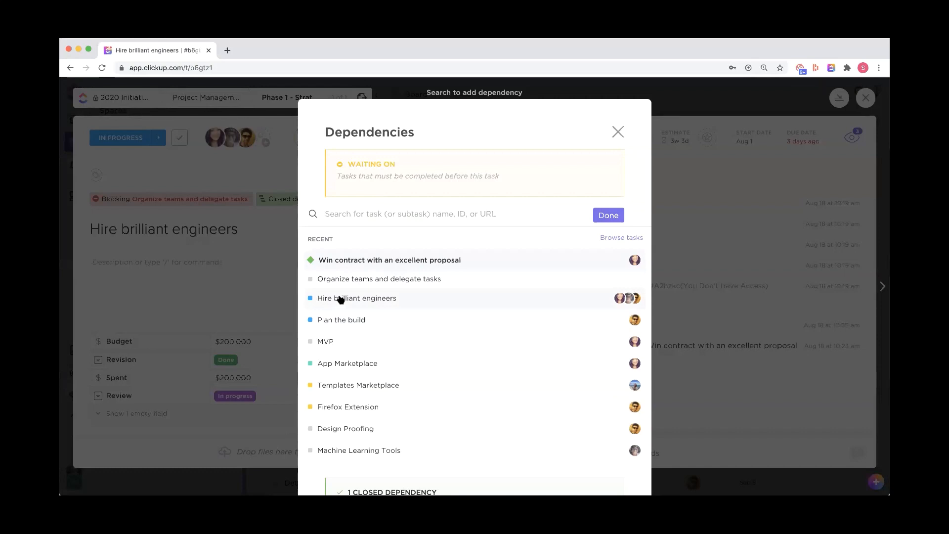
pyautogui.click(363, 279)
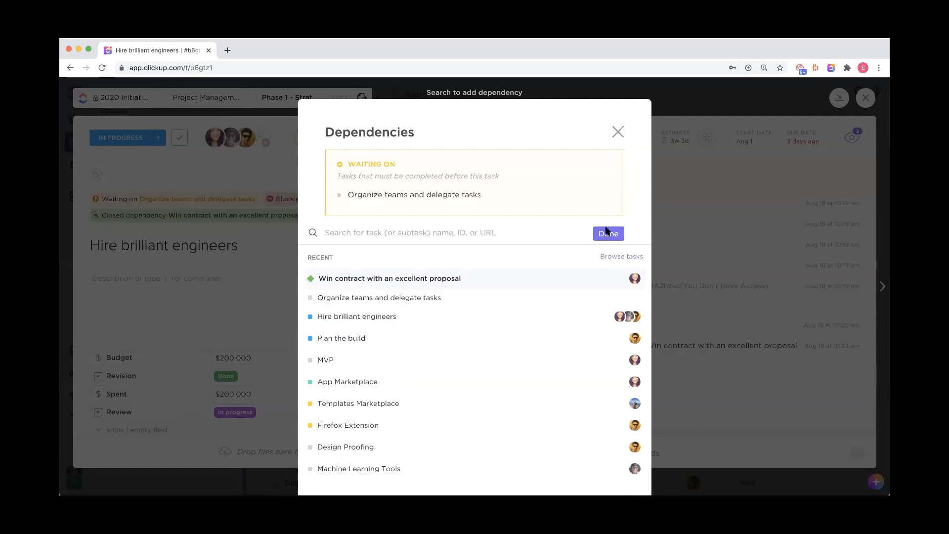
pyautogui.click(608, 235)
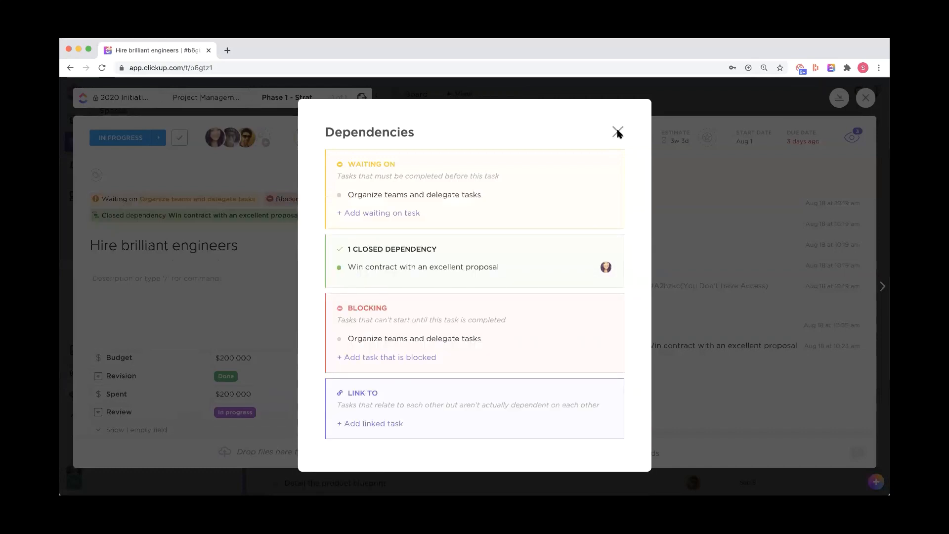
pyautogui.click(618, 132)
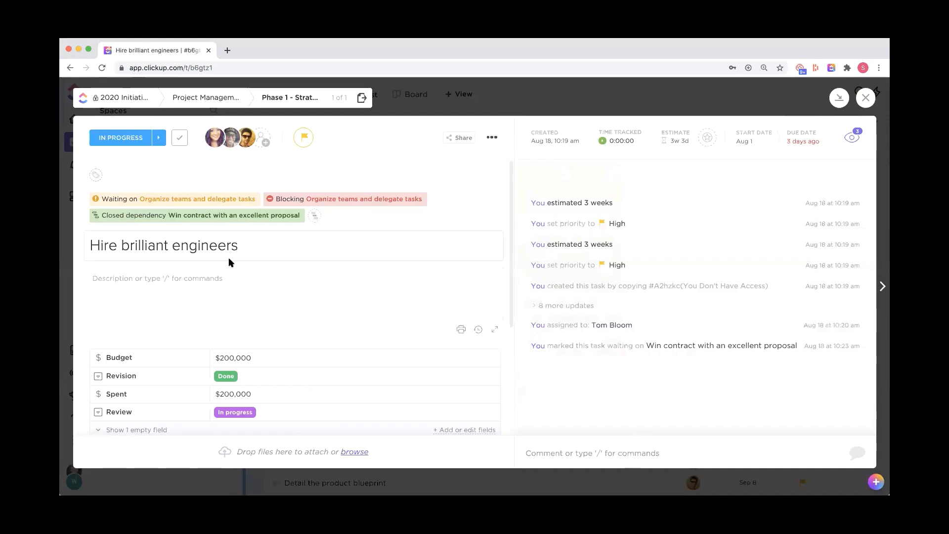
# Start the task description with a Heading 1 line reading "Header".
pyautogui.click(225, 297)
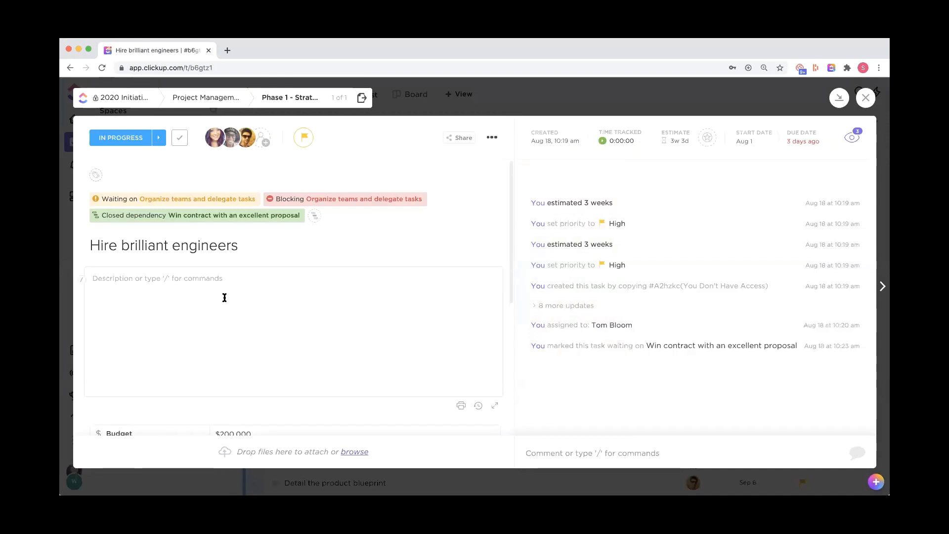
pyautogui.write('/ ')
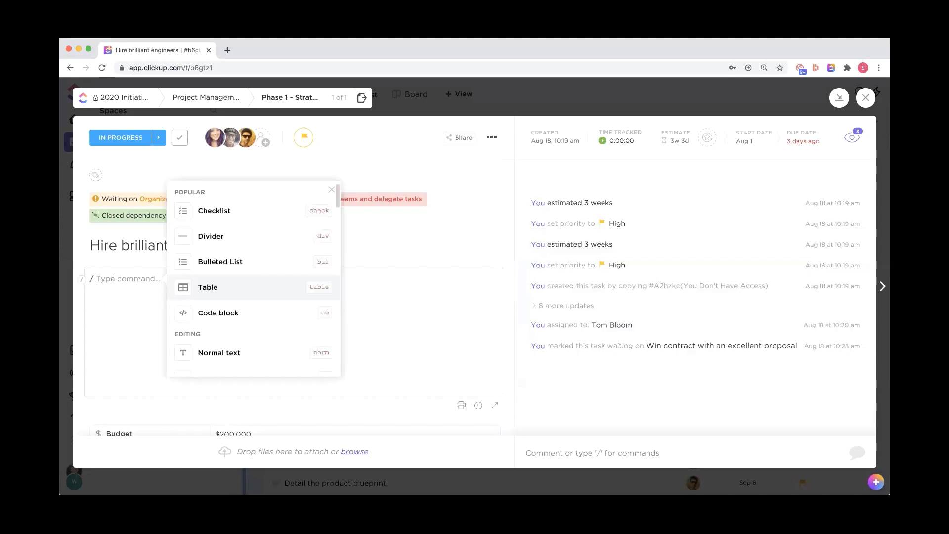
pyautogui.write('h1')
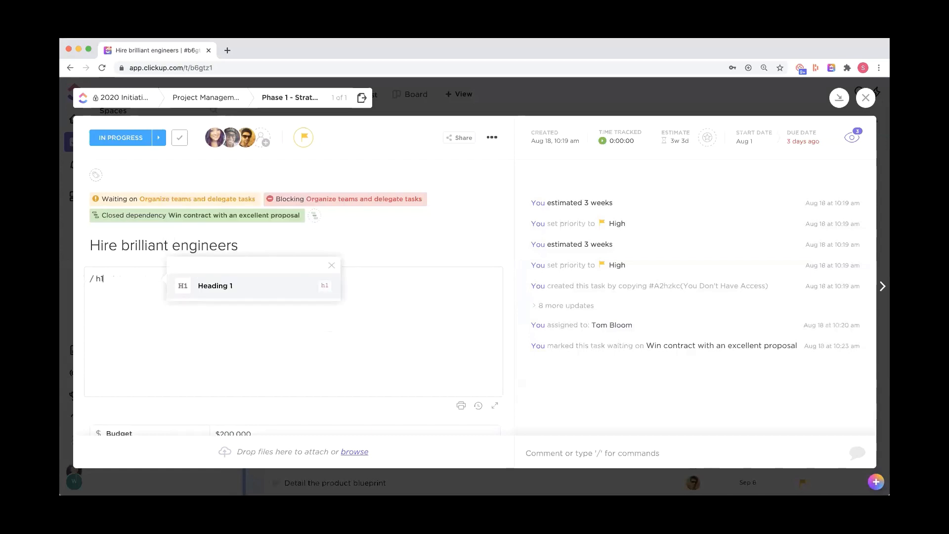
pyautogui.press('Return')
pyautogui.write('Header')
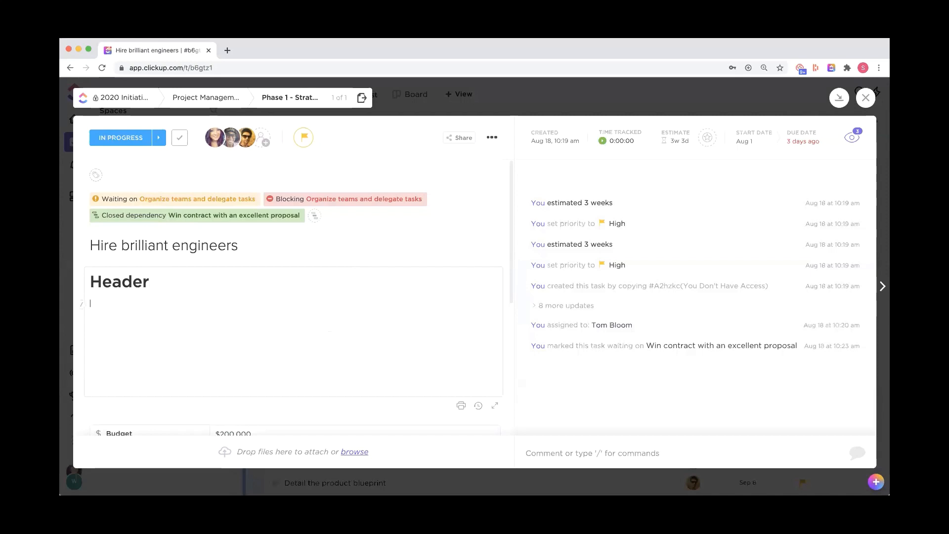
# Add a checklist entry "item" below the heading in the description and mark it as done.
pyautogui.write('/check')
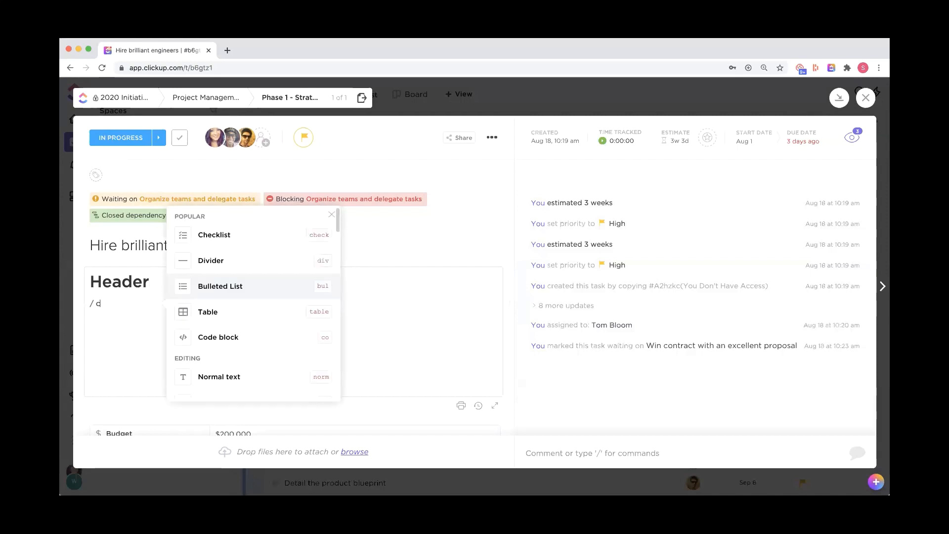
pyautogui.press('Return')
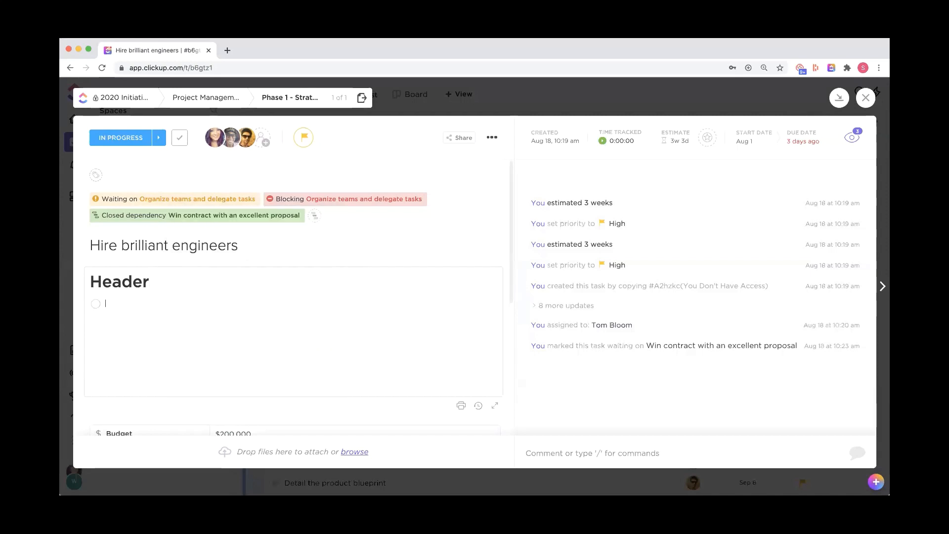
pyautogui.write('item')
pyautogui.click(96, 304)
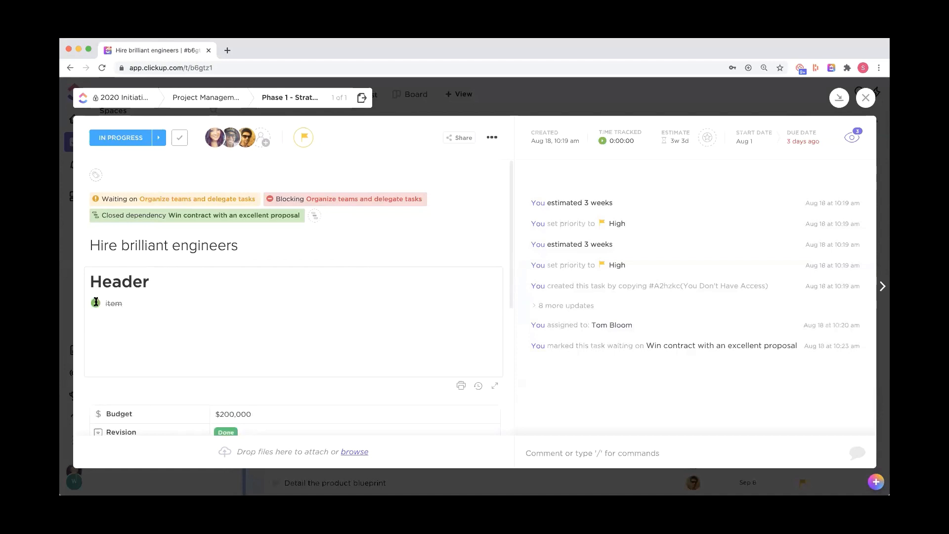
# Look through the task's custom fields, including the empty budget remaining field and the Review options, and hide the empty field again.
pyautogui.scroll(-4, 220, 321)
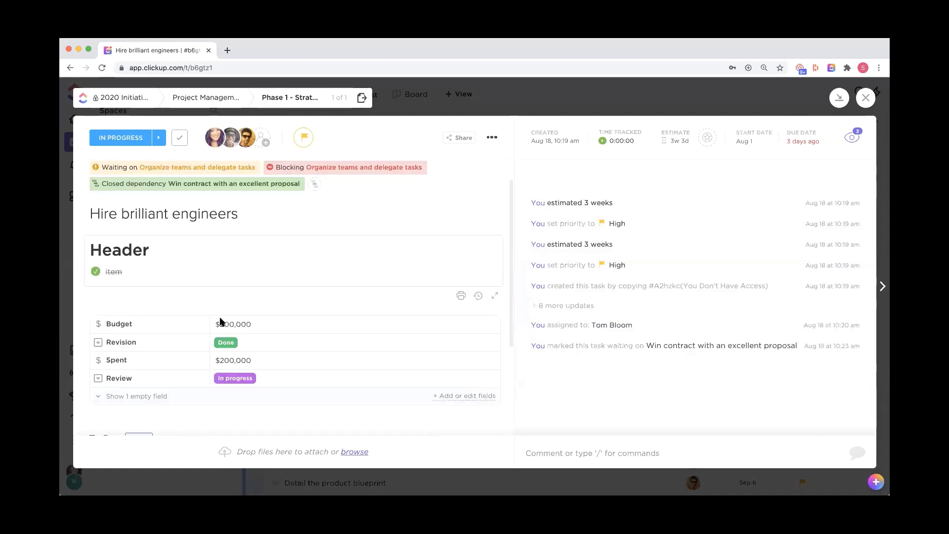
pyautogui.scroll(1, 220, 321)
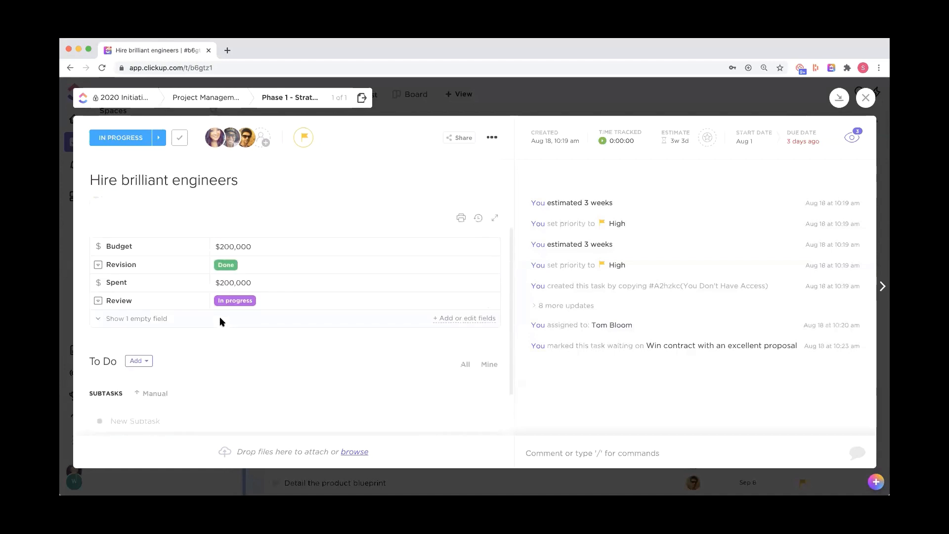
pyautogui.click(99, 320)
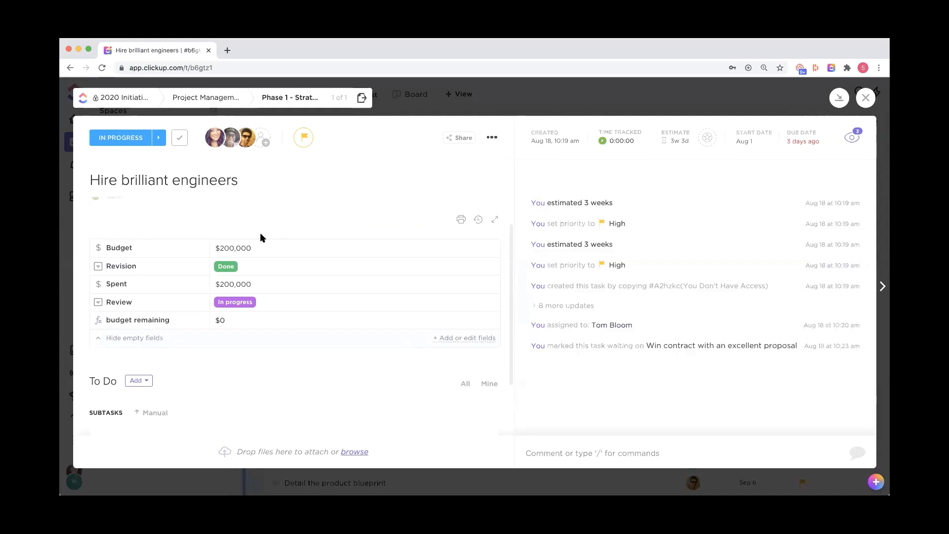
pyautogui.click(252, 248)
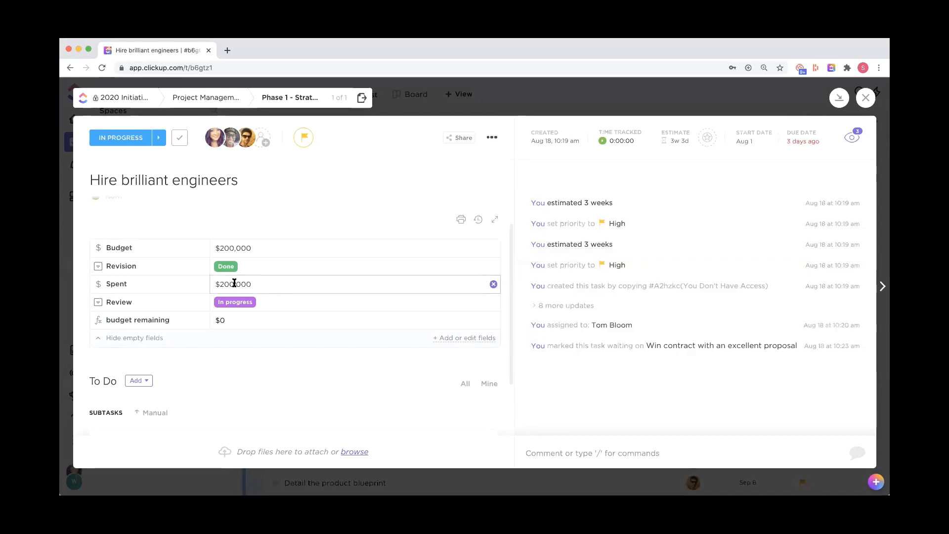
pyautogui.click(221, 305)
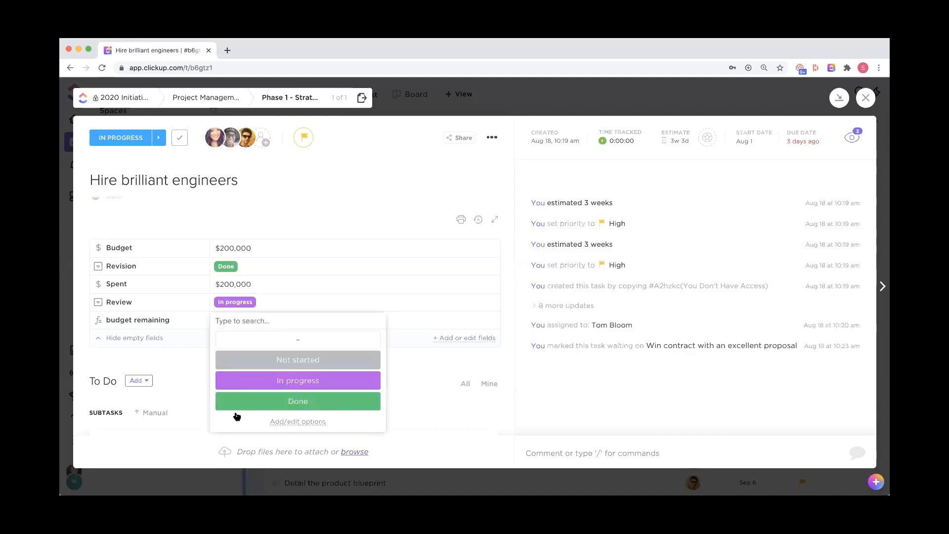
pyautogui.click(163, 355)
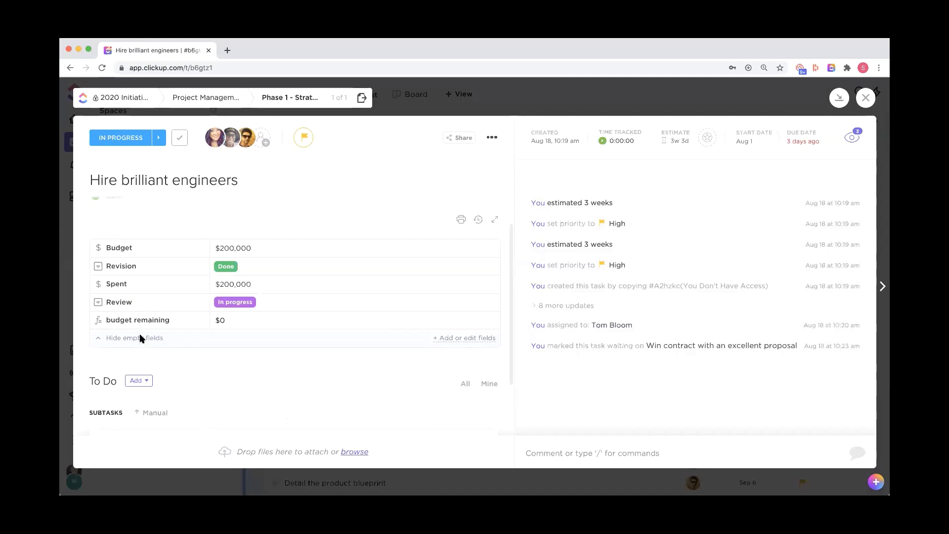
pyautogui.click(140, 339)
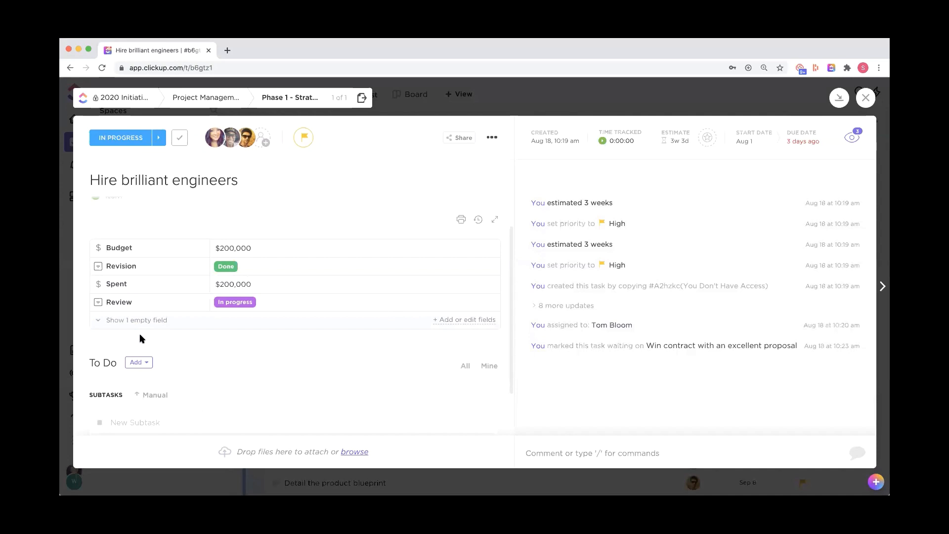
# View the custom field manager for Phase 1 - Strategy and the form for a new Date field, and close it without creating a field.
pyautogui.click(450, 320)
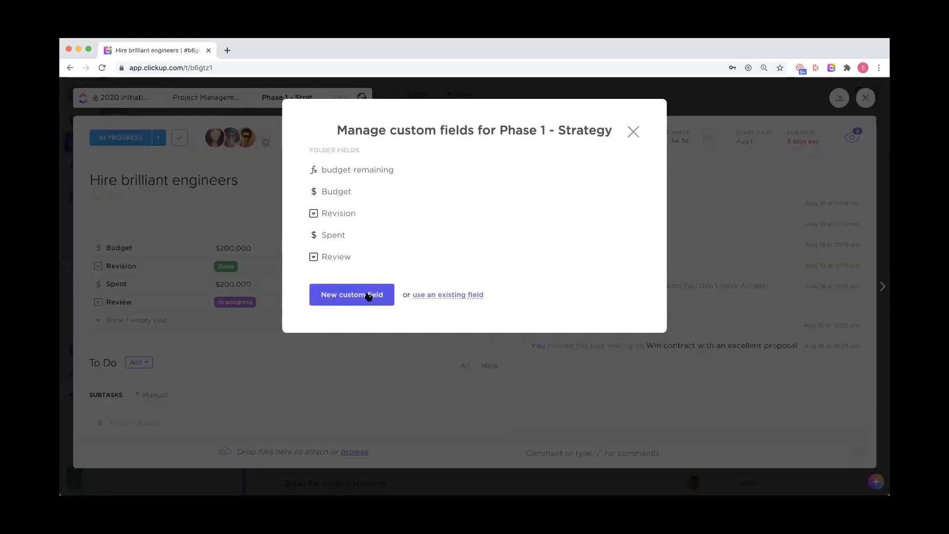
pyautogui.click(370, 300)
pyautogui.click(278, 241)
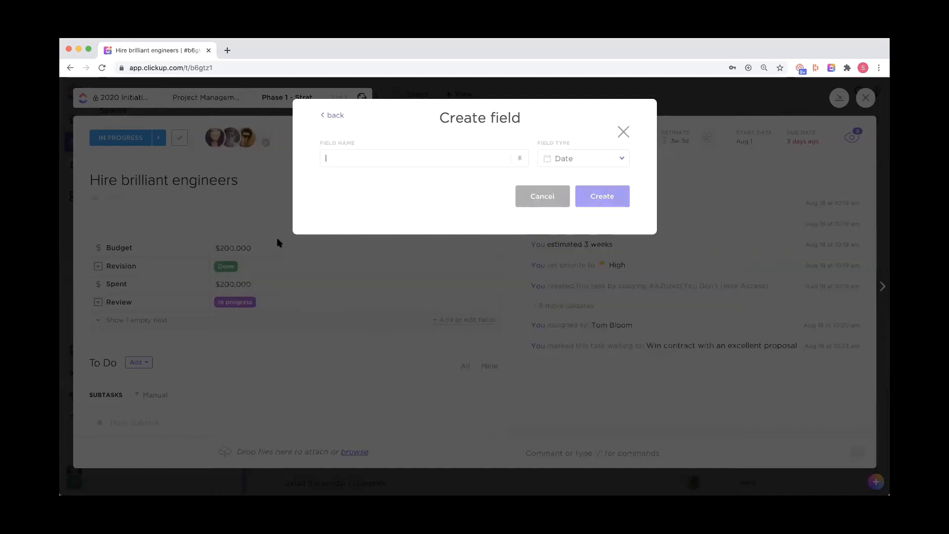
pyautogui.click(325, 115)
pyautogui.click(633, 131)
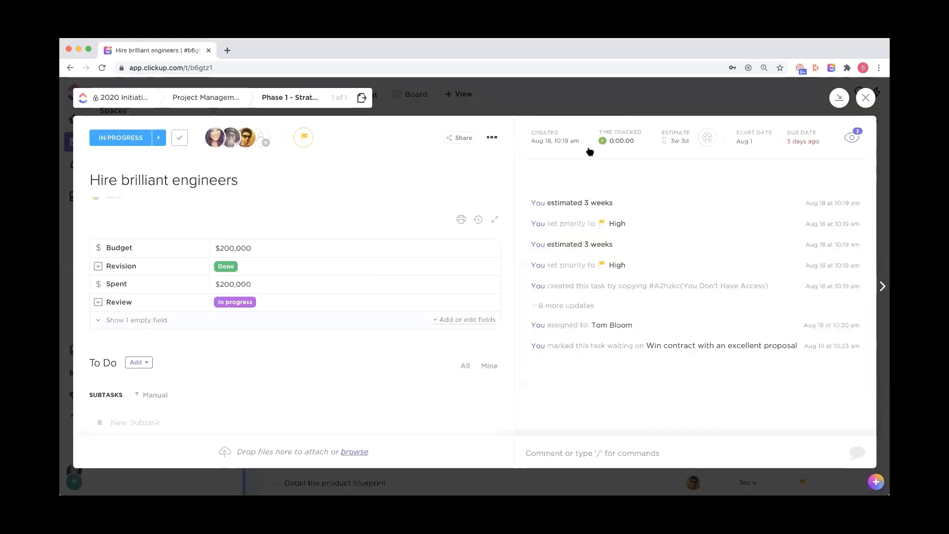
pyautogui.click(284, 286)
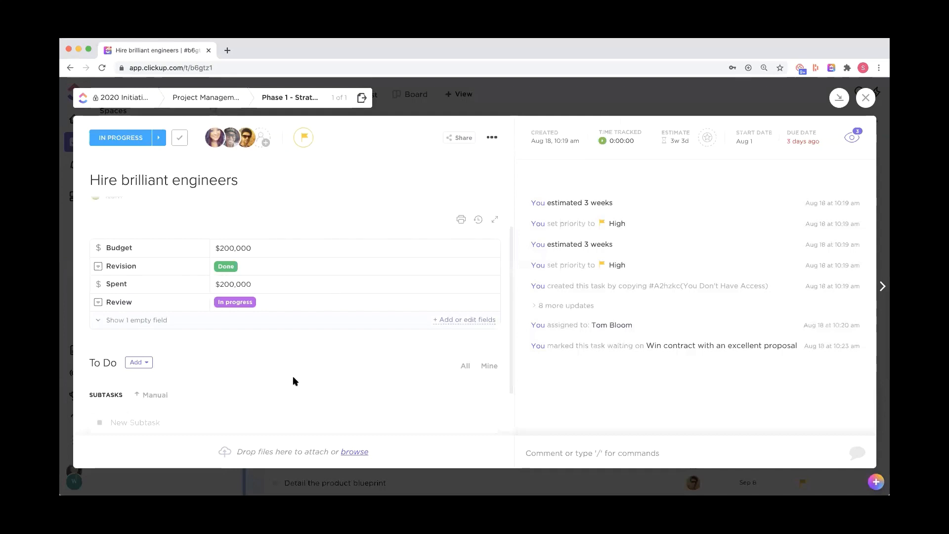
# Add a subtask named "subtasks" to the "Hire brilliant engineers" task.
pyautogui.scroll(-2, 293, 378)
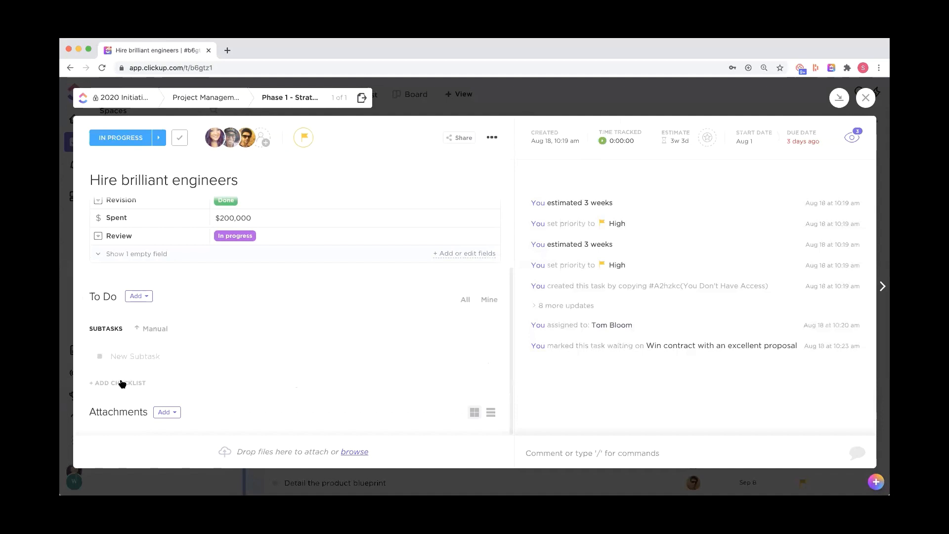
pyautogui.click(133, 358)
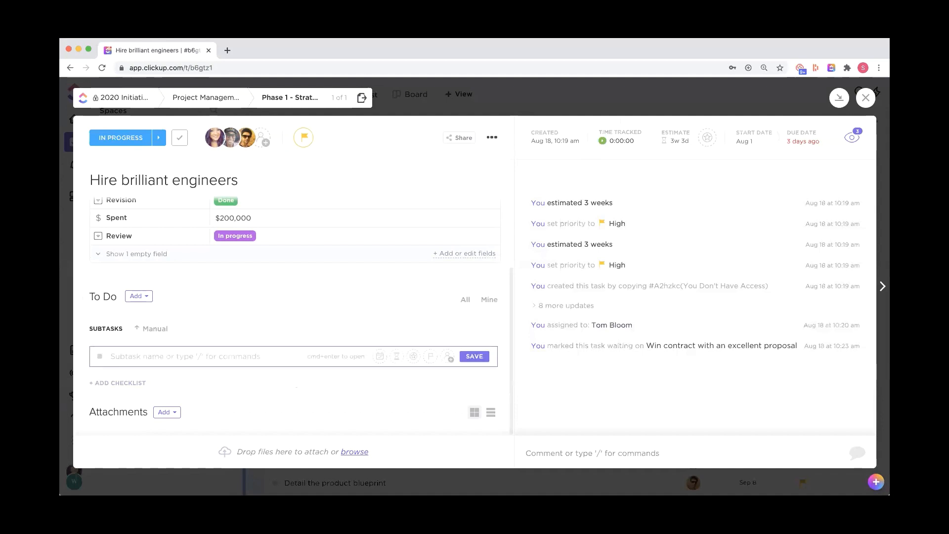
pyautogui.write('subtasks')
pyautogui.press('Return')
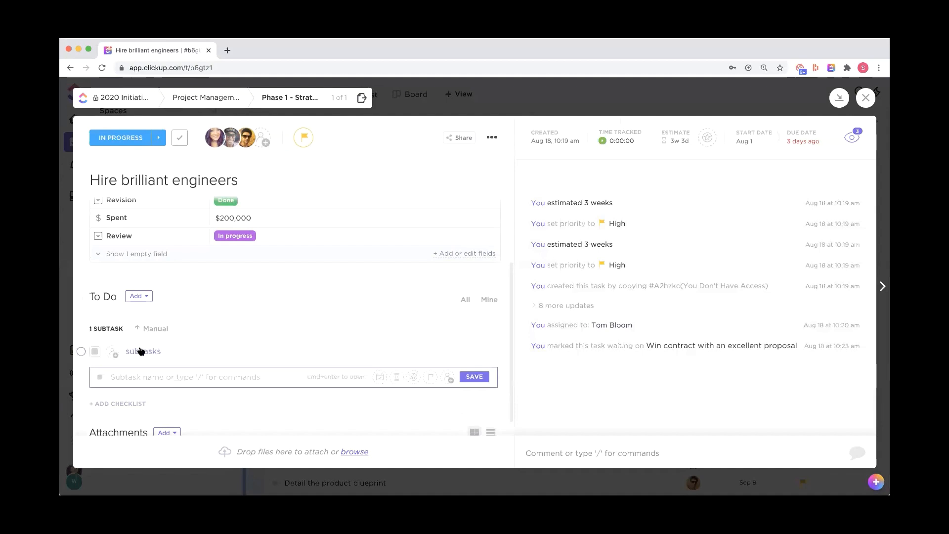
# Open the "subtasks" subtask, look over its status, description, fields and attachments areas, and return to the parent task.
pyautogui.click(138, 351)
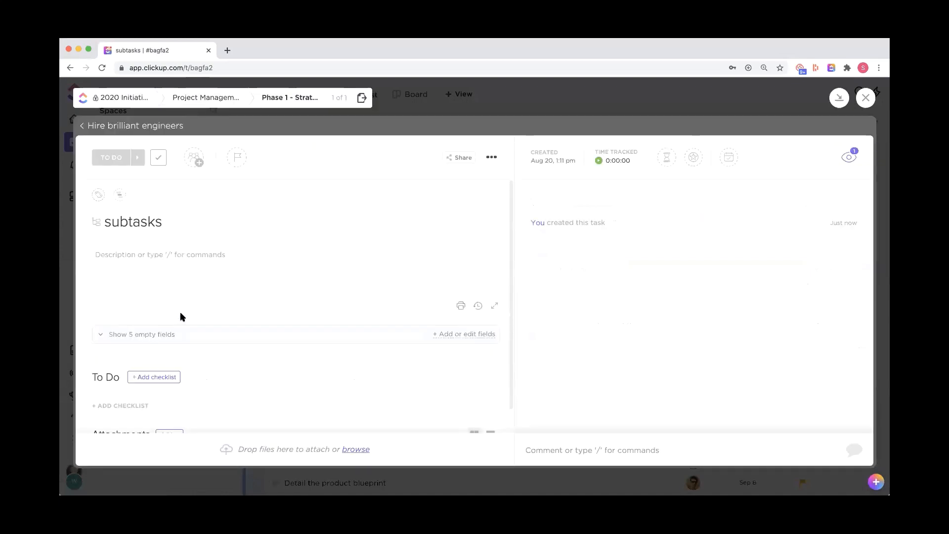
pyautogui.click(195, 270)
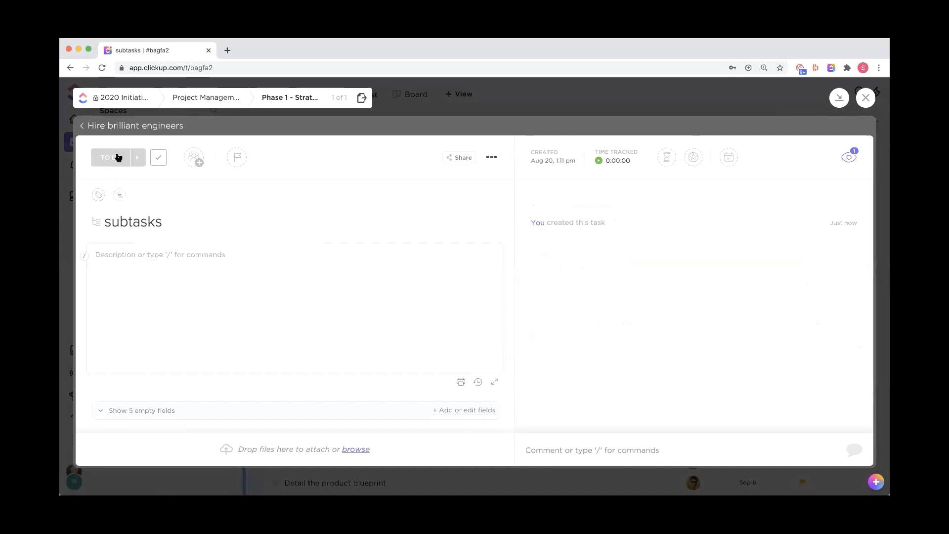
pyautogui.click(118, 158)
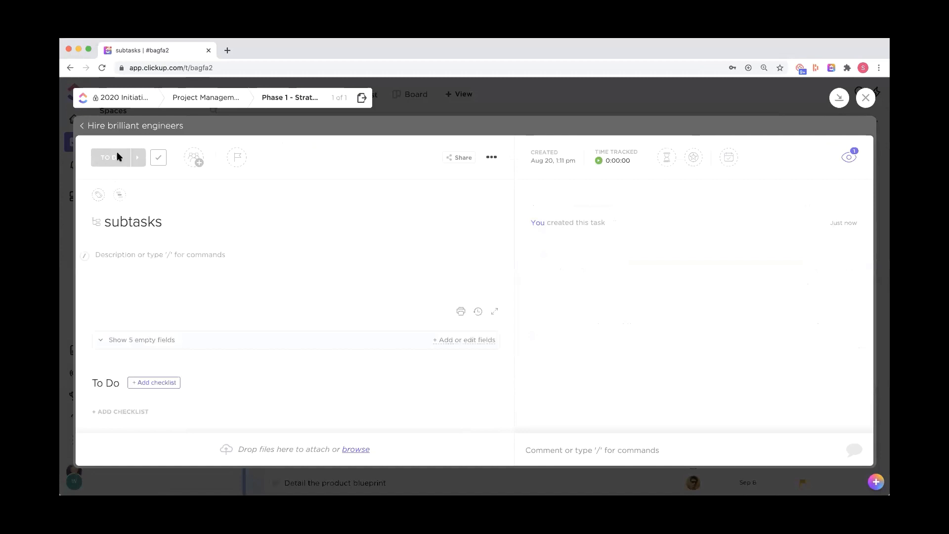
pyautogui.click(260, 206)
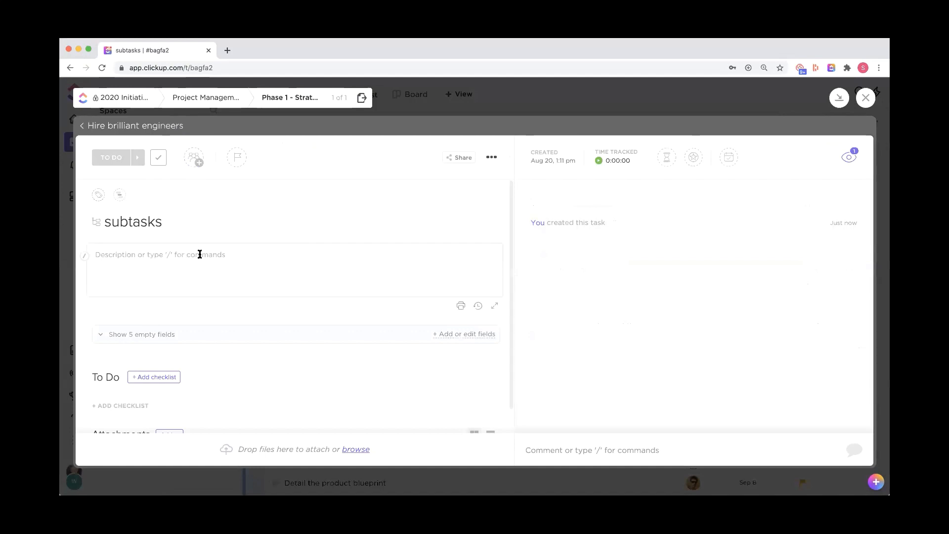
pyautogui.scroll(-1, 200, 254)
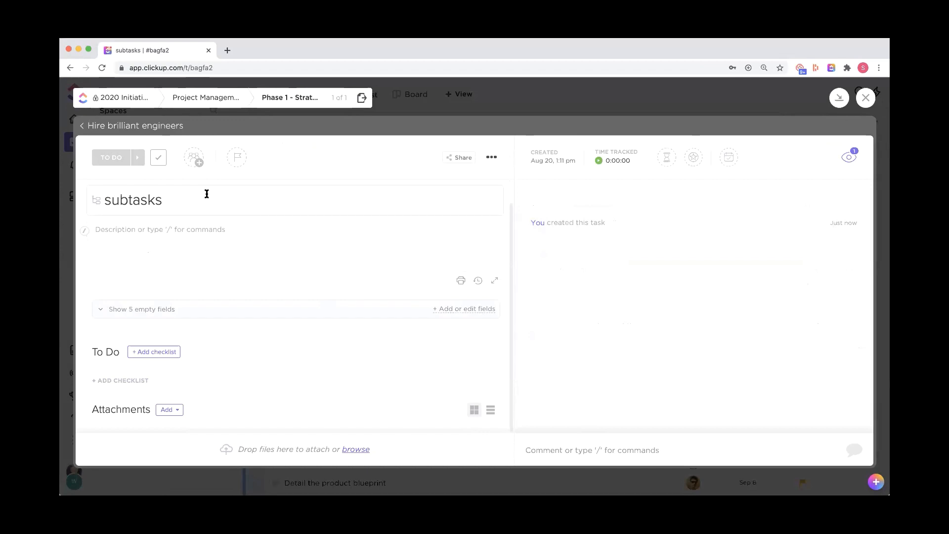
pyautogui.click(142, 125)
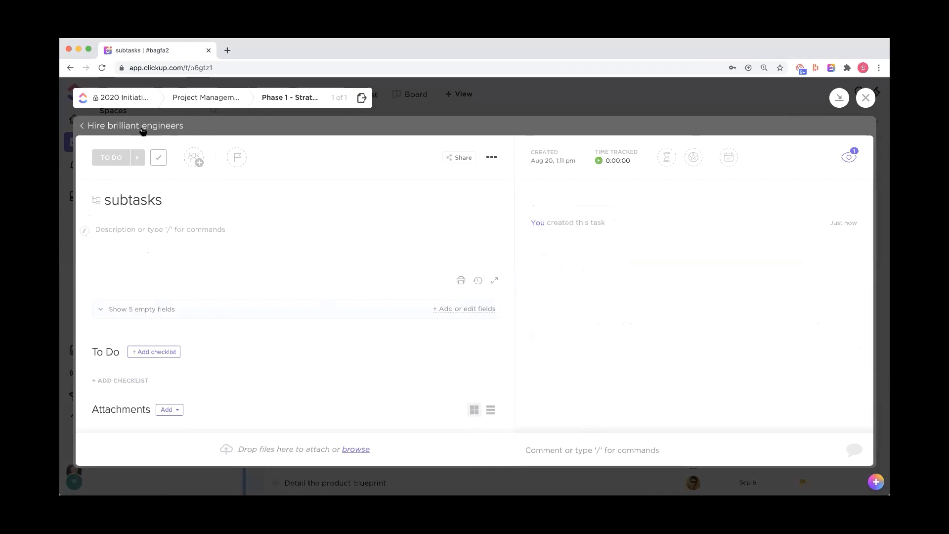
# Add a checklist named "Checklist" to the To Do section of the "Hire brilliant engineers" task.
pyautogui.scroll(-5, 215, 356)
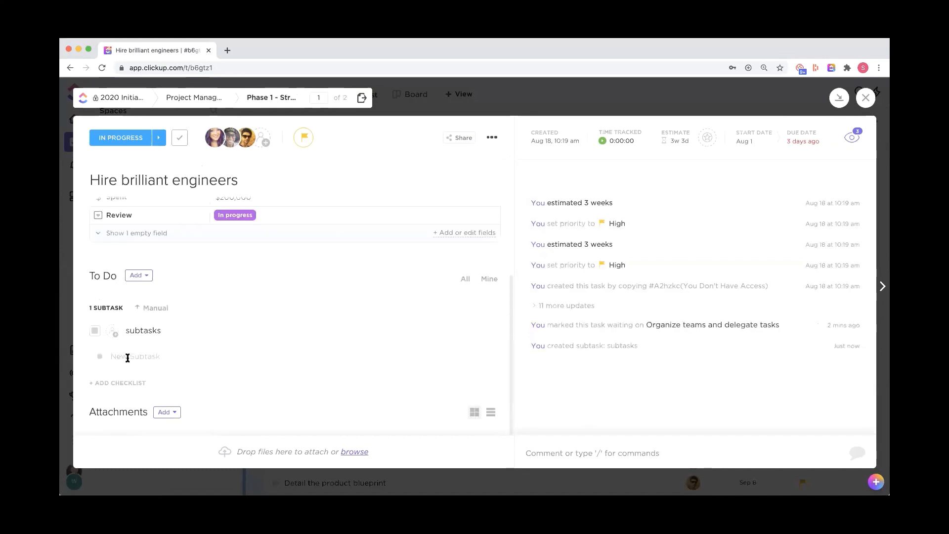
pyautogui.click(121, 383)
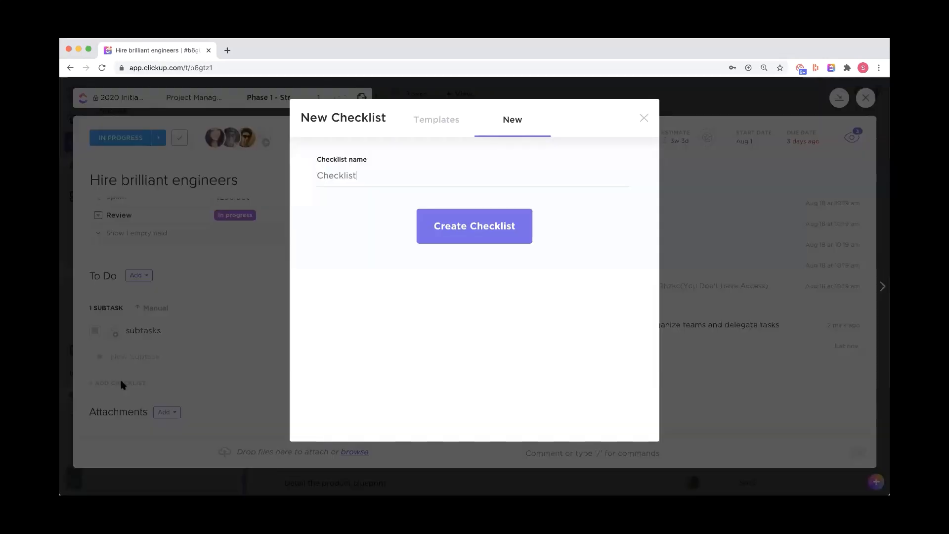
pyautogui.click(474, 225)
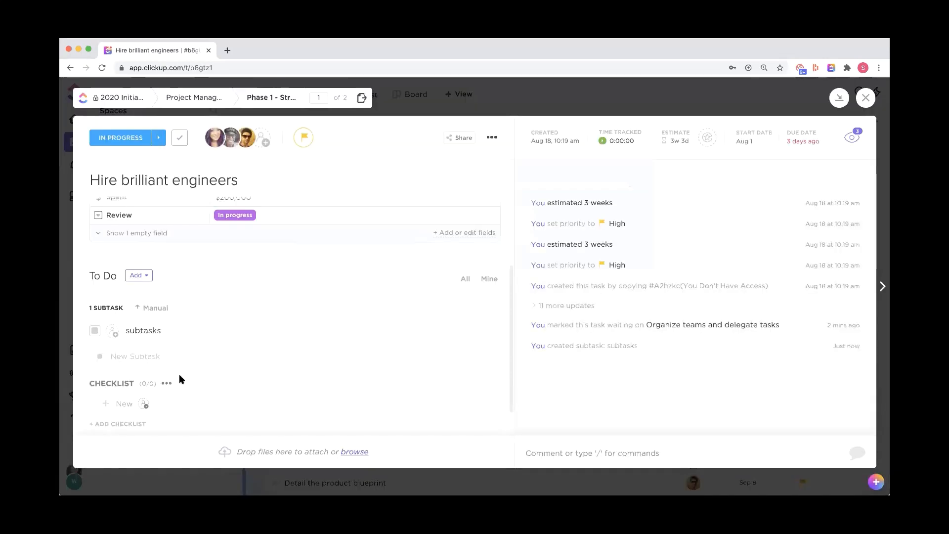
# Add an item named "frgsr" to the checklist, assign it to yourself, and check it off as completed.
pyautogui.write('frgsr')
pyautogui.press('Return')
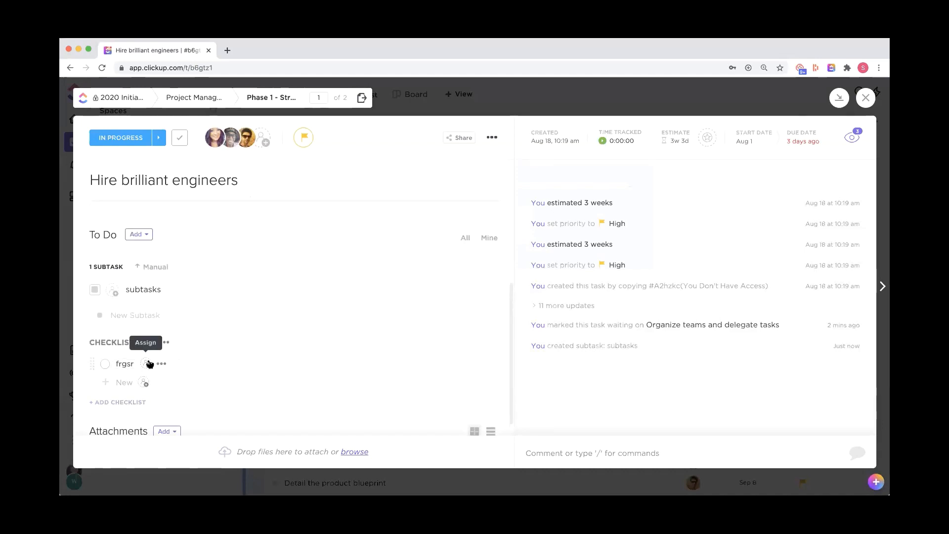
pyautogui.click(148, 364)
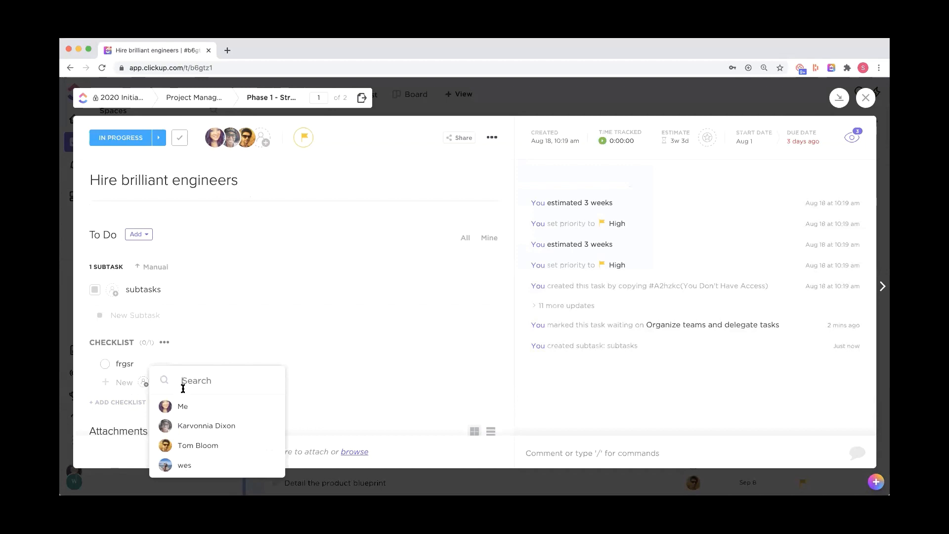
pyautogui.click(182, 406)
pyautogui.click(105, 364)
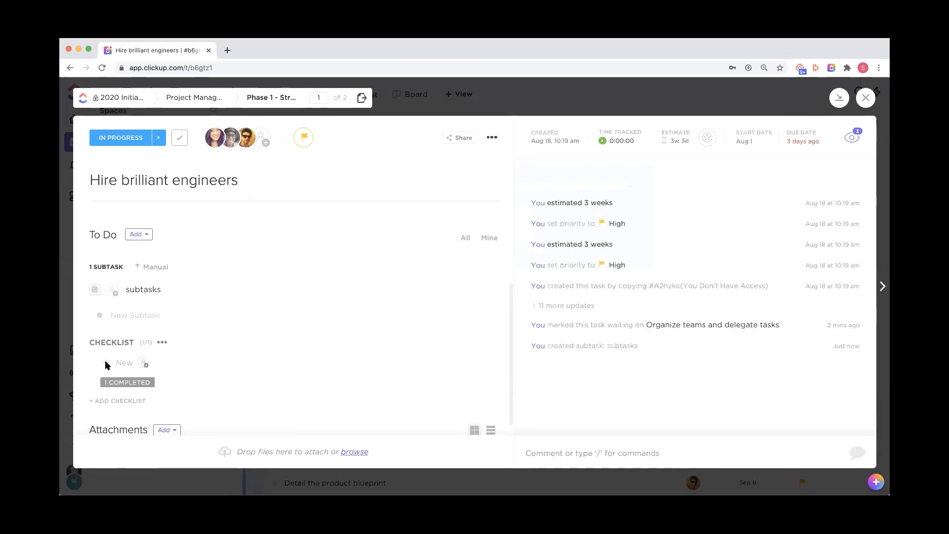
# View the checklist's options and the available attachment sources, closing both without choosing anything.
pyautogui.click(163, 343)
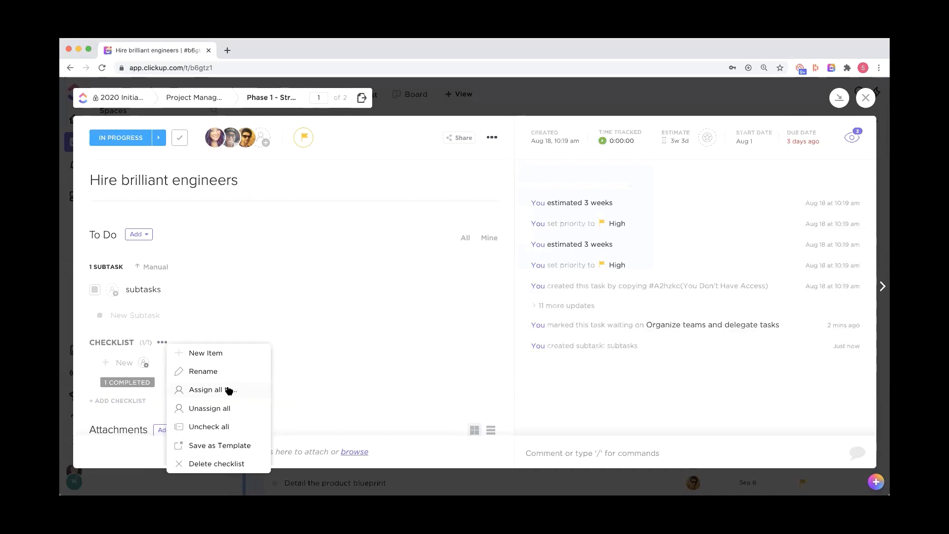
pyautogui.click(339, 375)
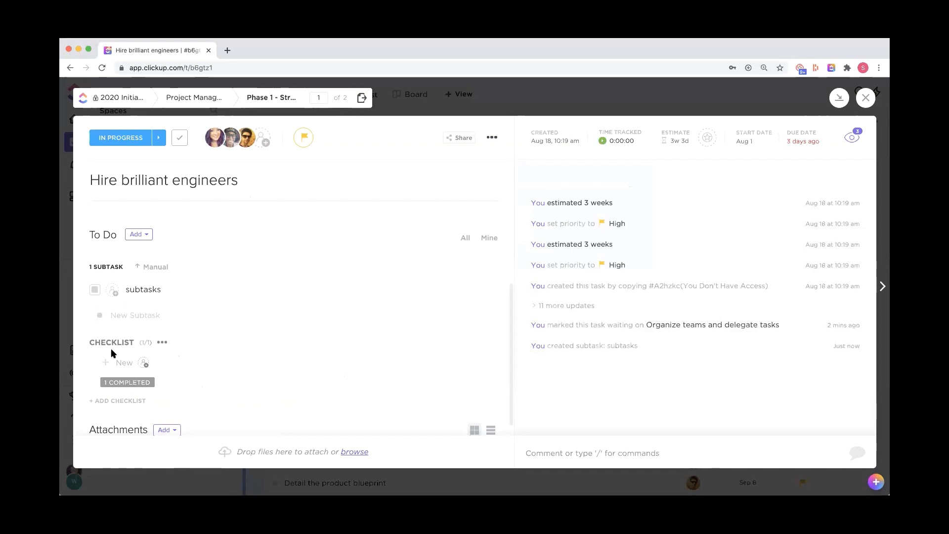
pyautogui.scroll(-1, 111, 353)
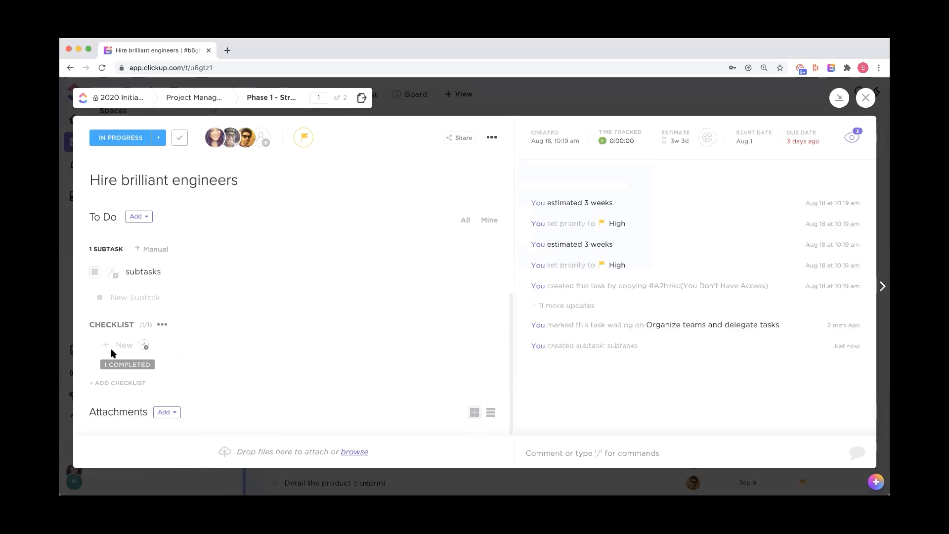
pyautogui.click(176, 413)
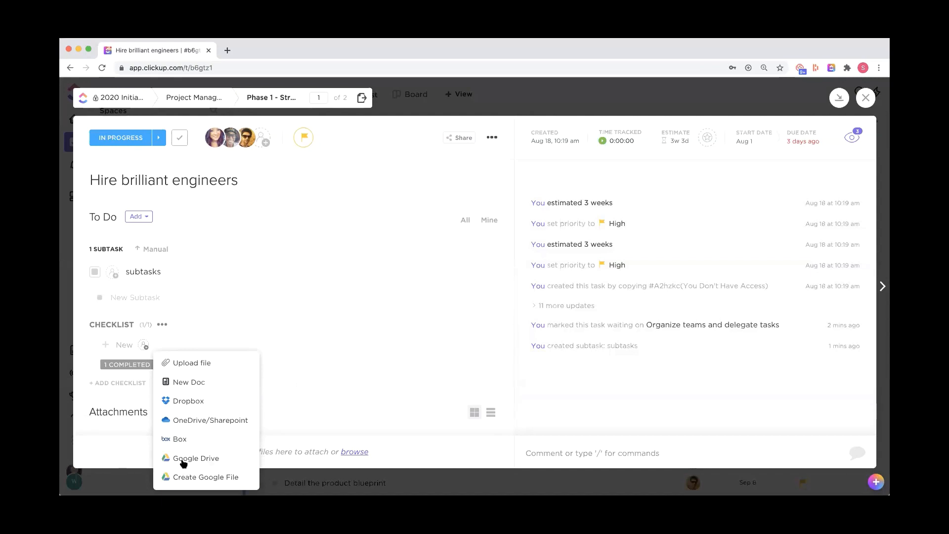
pyautogui.click(136, 414)
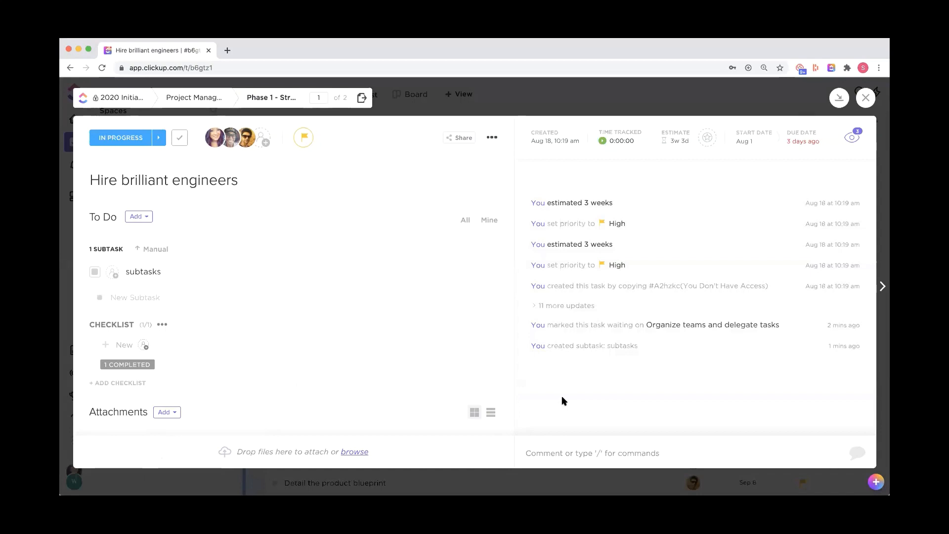
# Write a task comment that mentions the first listed teammate and says "please advise!", and view its attachment sources without adding a file.
pyautogui.click(538, 454)
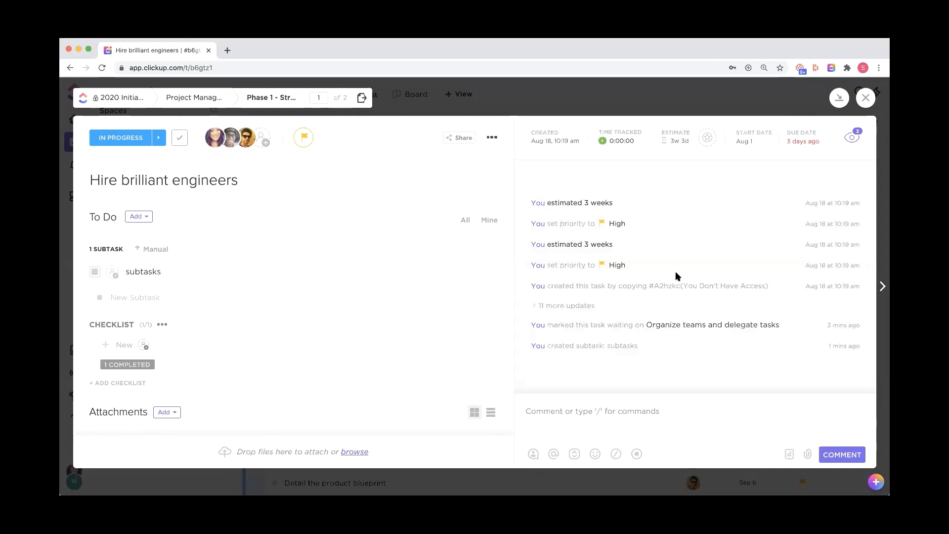
pyautogui.write('@')
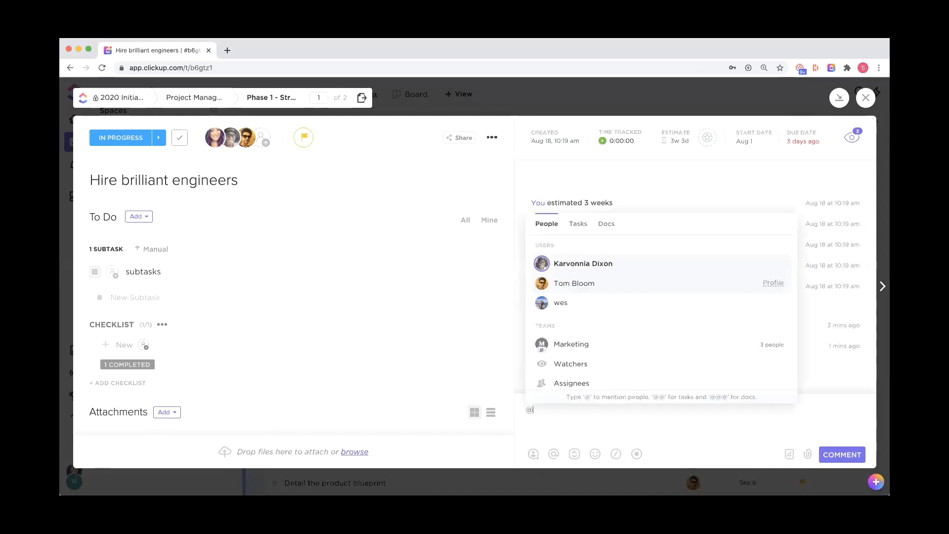
pyautogui.click(568, 261)
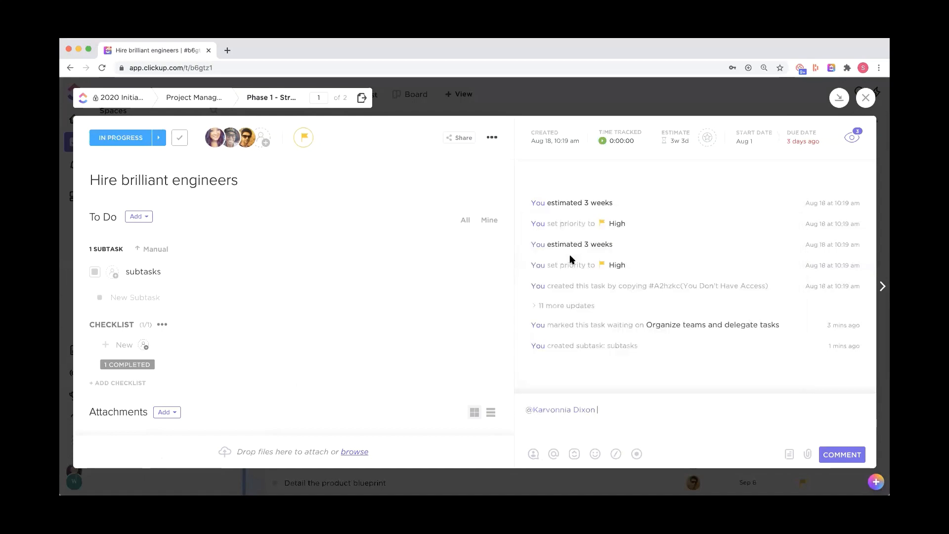
pyautogui.write('please ')
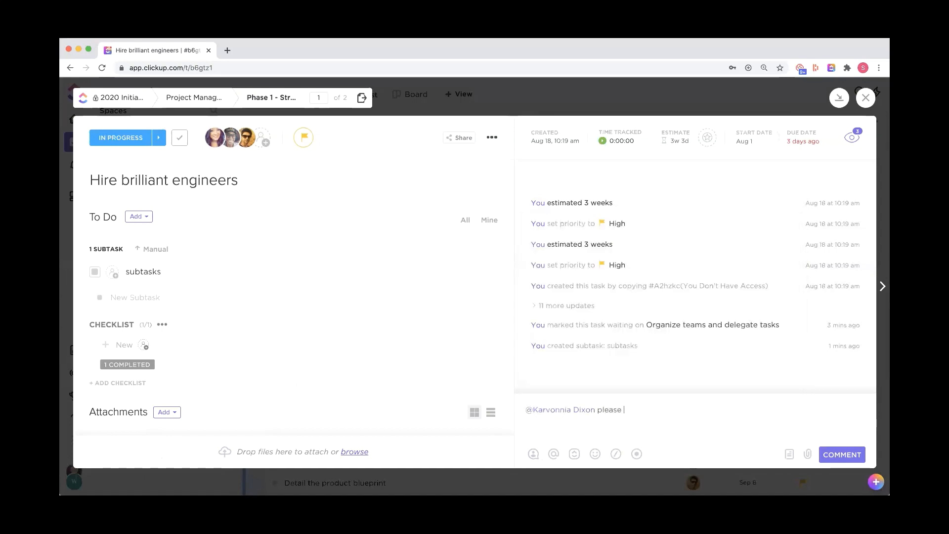
pyautogui.write('adv')
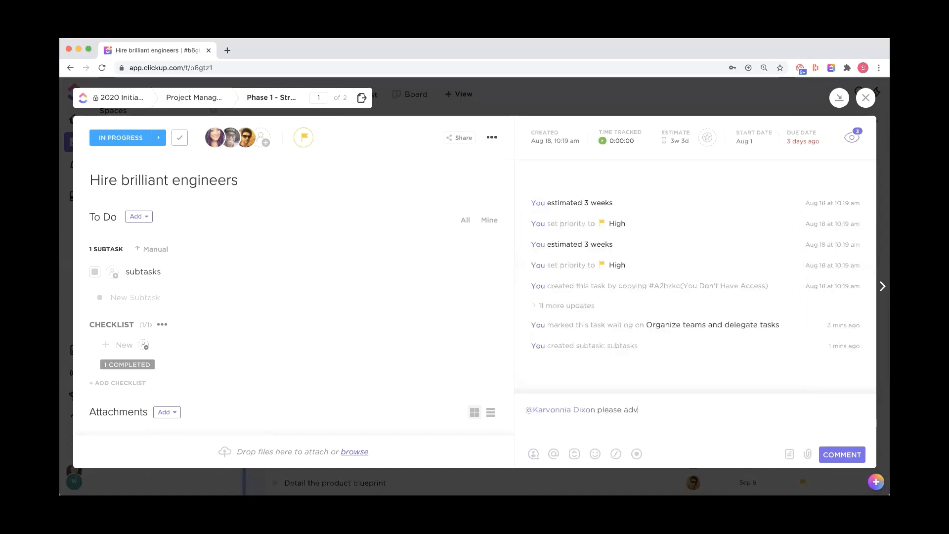
pyautogui.write('ise!')
pyautogui.click(807, 454)
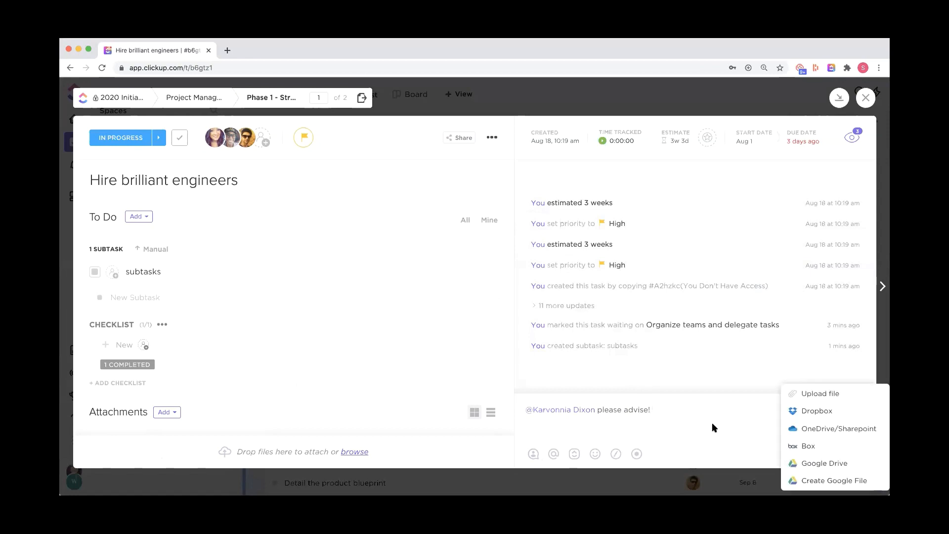
pyautogui.click(712, 424)
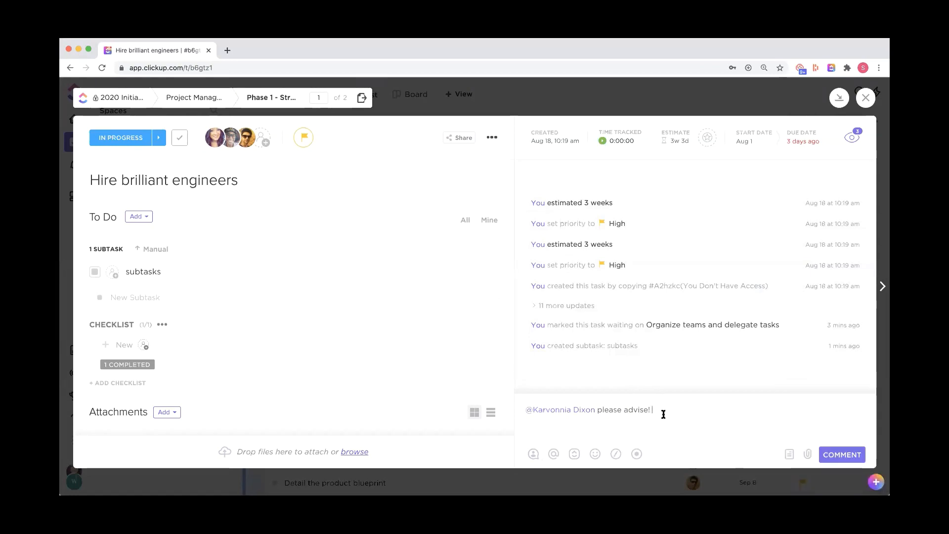
# Assign the drafted comment to the teammate it mentions and post it on the task.
pyautogui.click(533, 454)
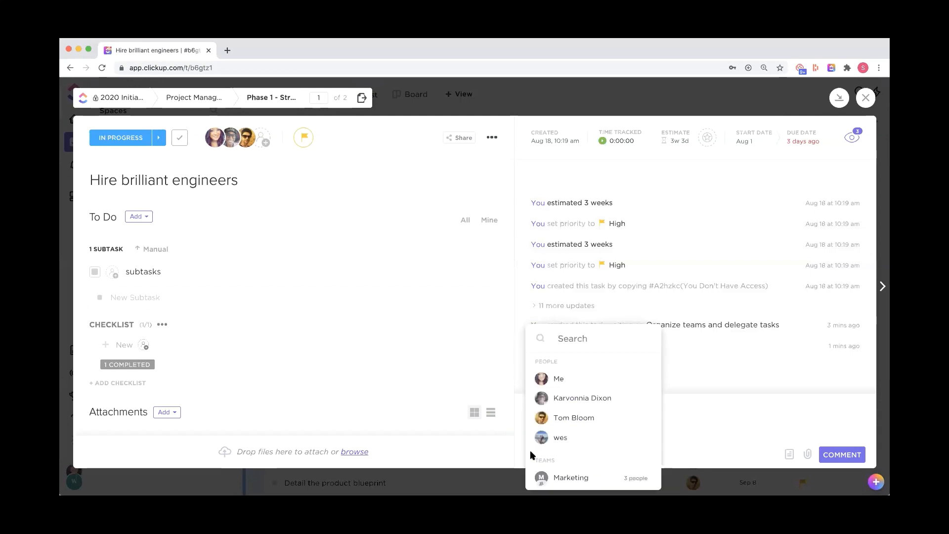
pyautogui.click(587, 398)
pyautogui.click(825, 455)
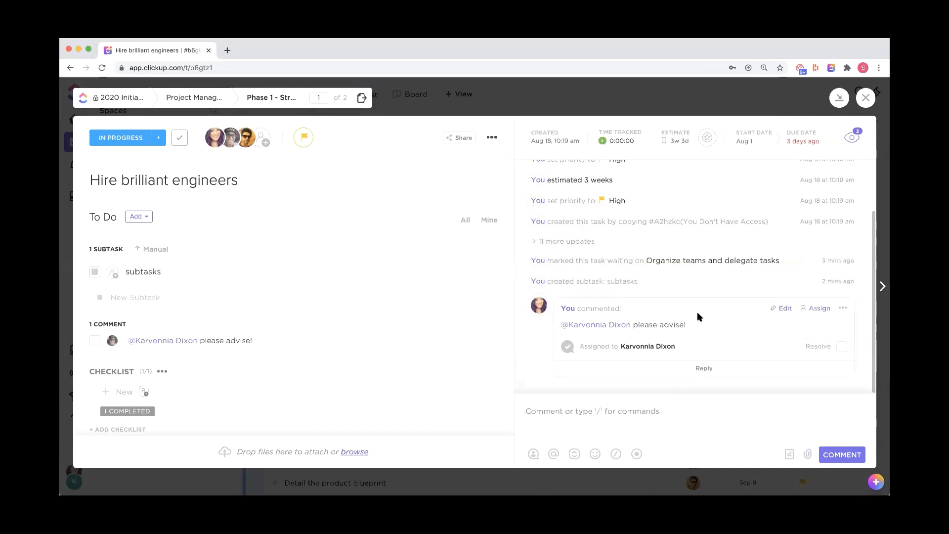
# Review the assigned comment in the task activity and To Do section, and mark it as resolved.
pyautogui.scroll(3, 694, 325)
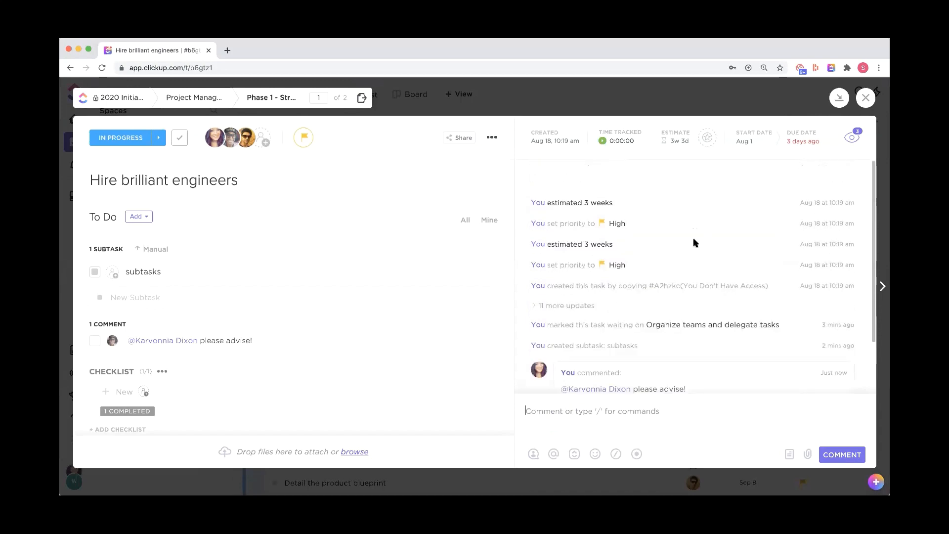
pyautogui.scroll(-3, 693, 242)
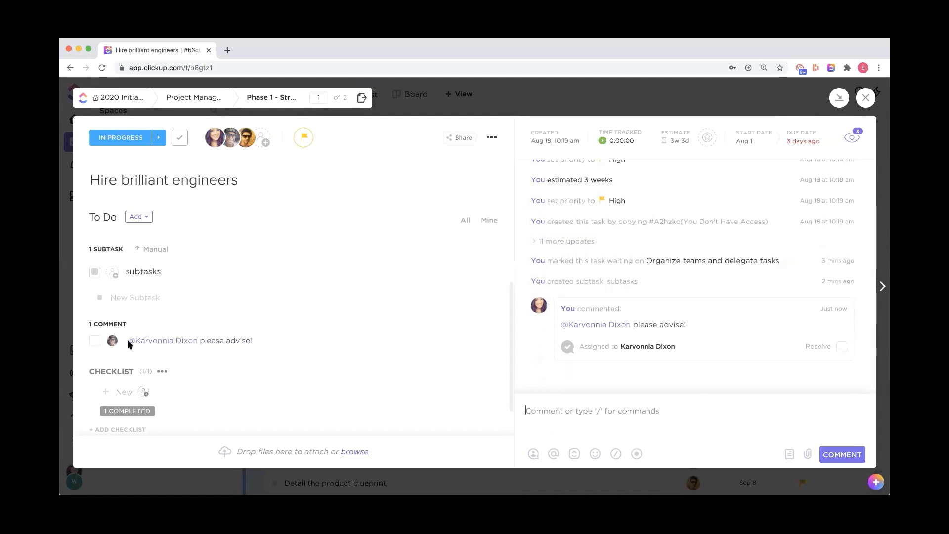
pyautogui.click(236, 344)
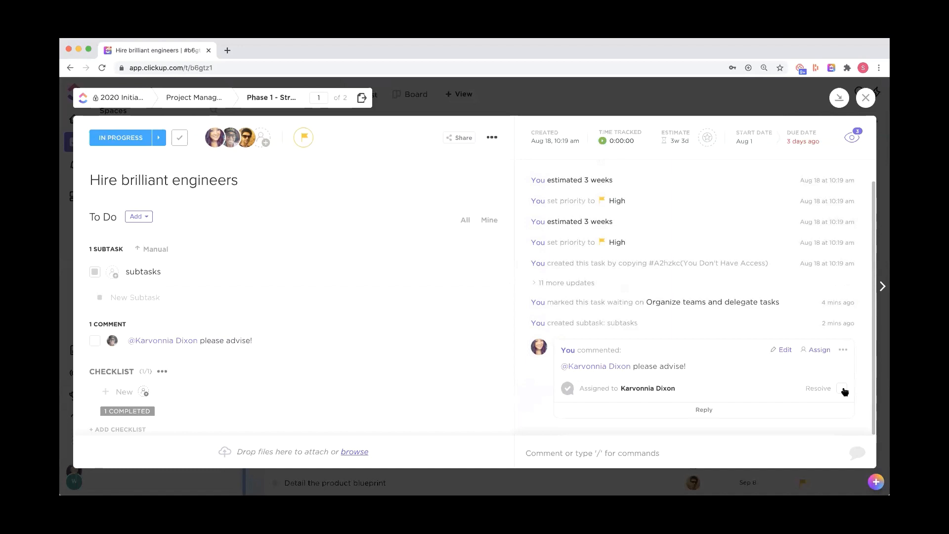
pyautogui.click(844, 391)
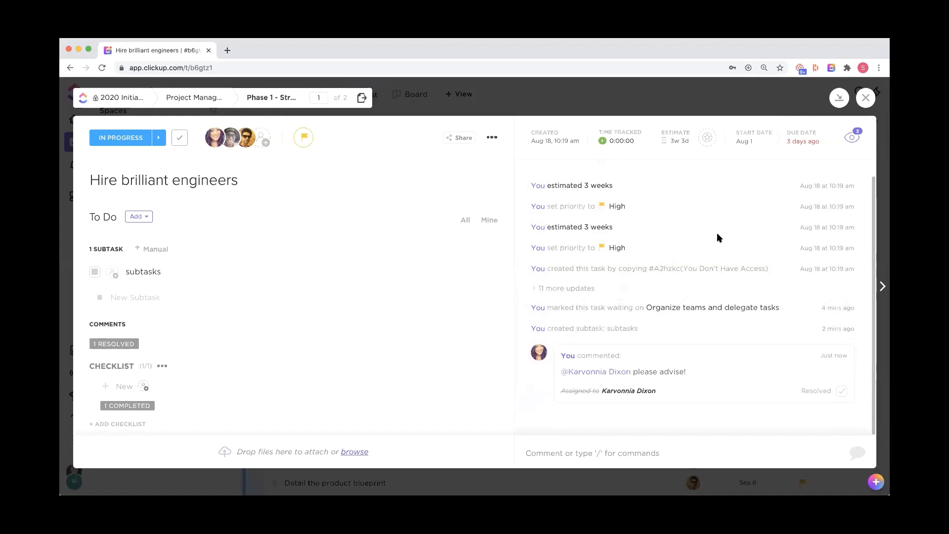
# Log 3 minutes of tracked time manually on the task, and briefly run and stop its timer.
pyautogui.click(622, 143)
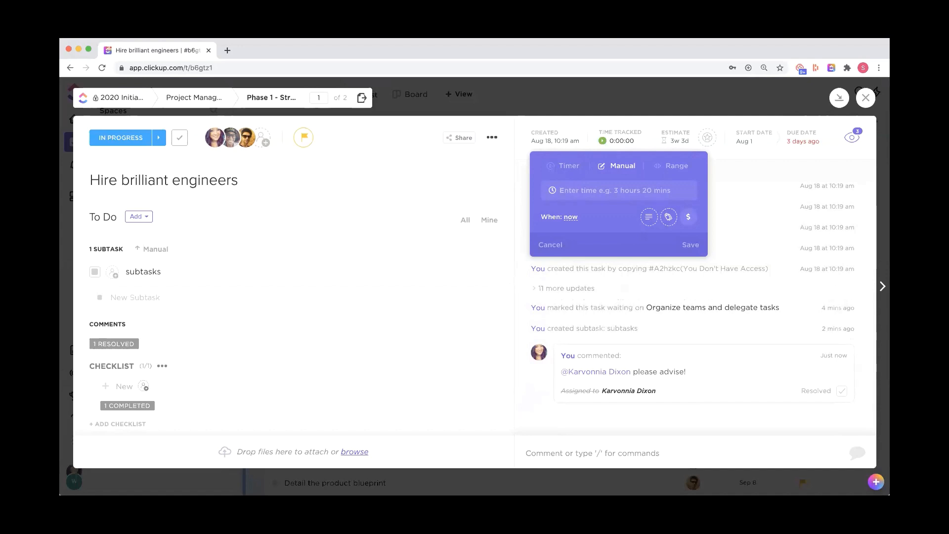
pyautogui.write('3')
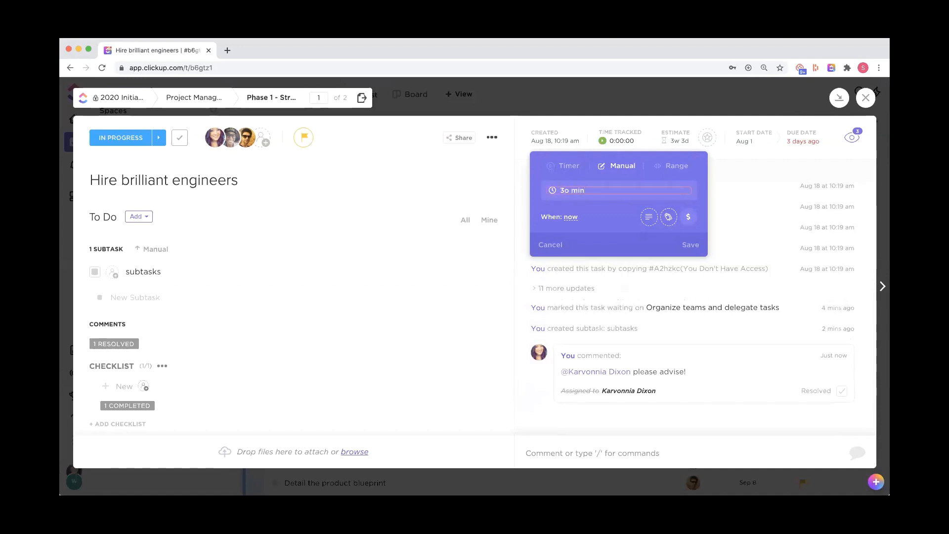
pyautogui.write('m')
pyautogui.press('Return')
pyautogui.click(603, 142)
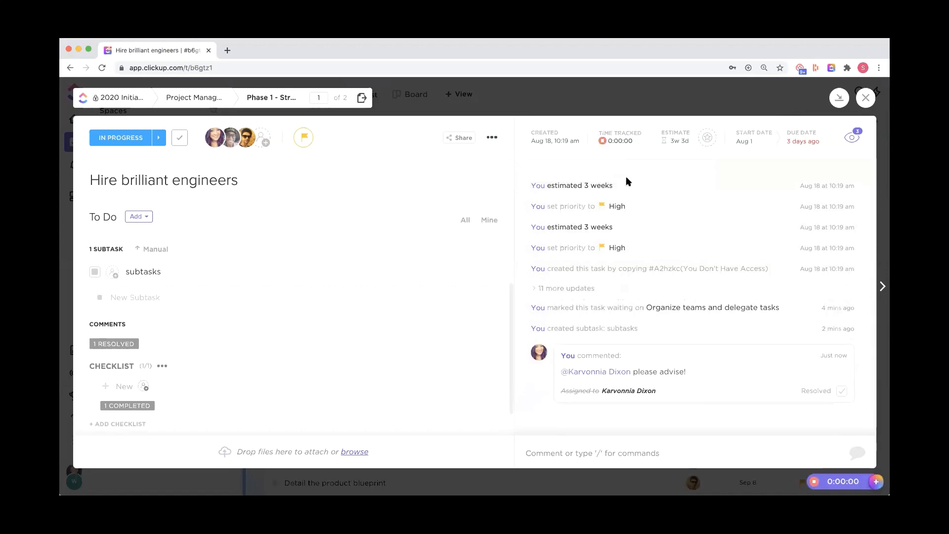
pyautogui.click(603, 140)
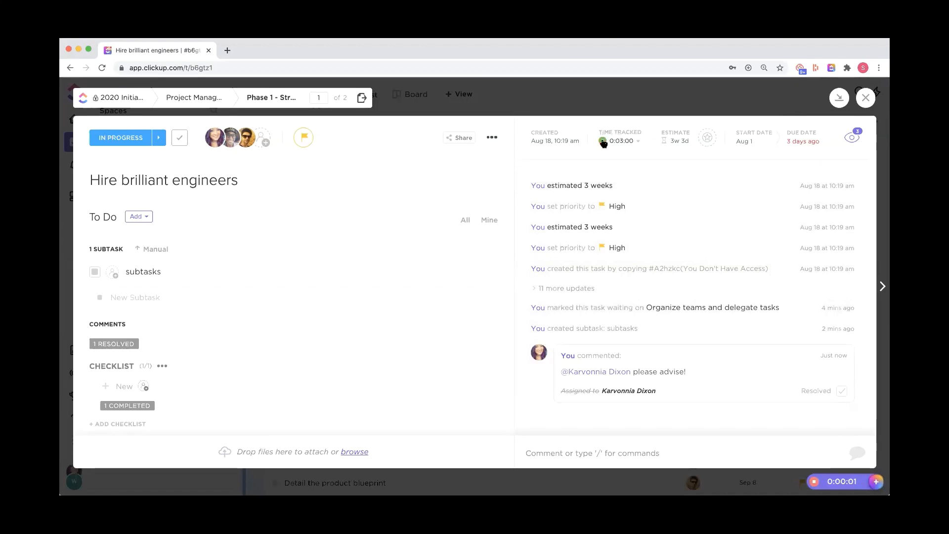
# View the task's tracked time breakdown and its time estimate, closing both without changes.
pyautogui.click(636, 142)
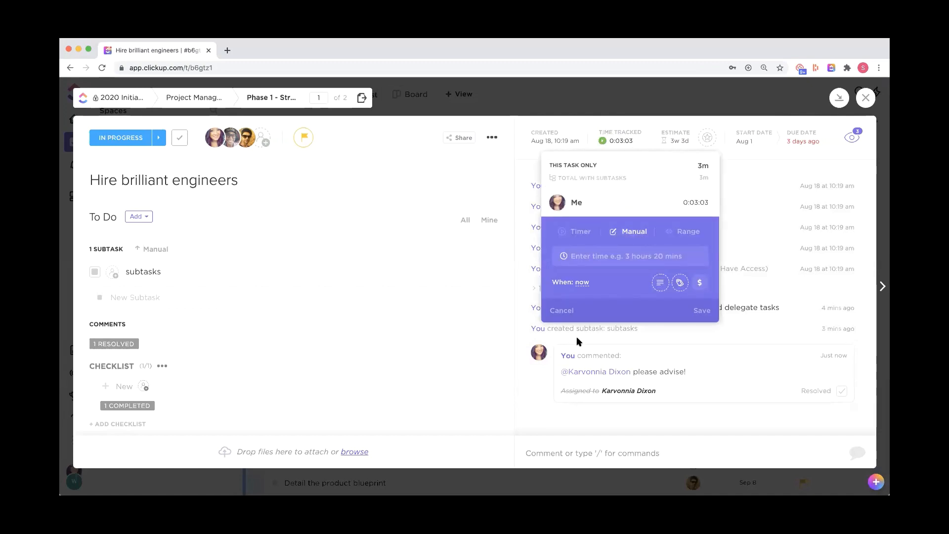
pyautogui.click(772, 199)
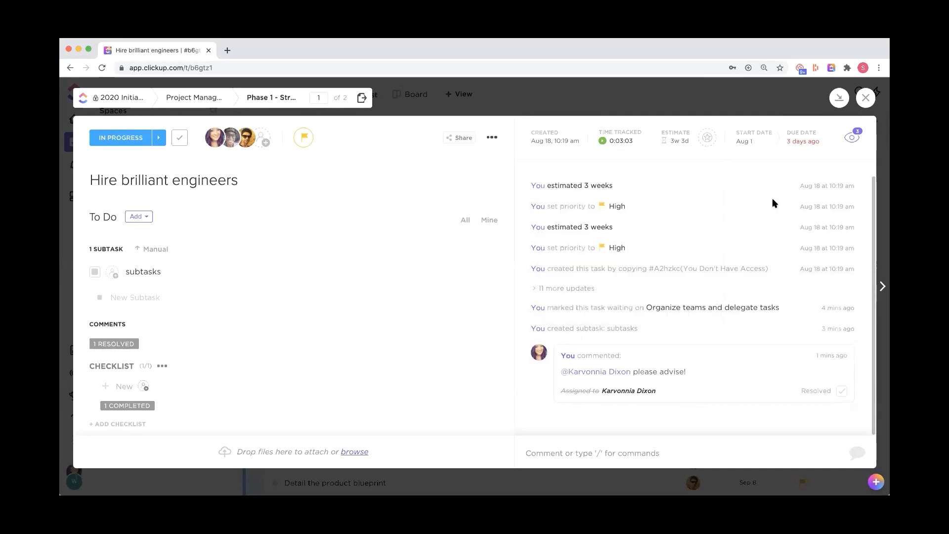
pyautogui.click(687, 142)
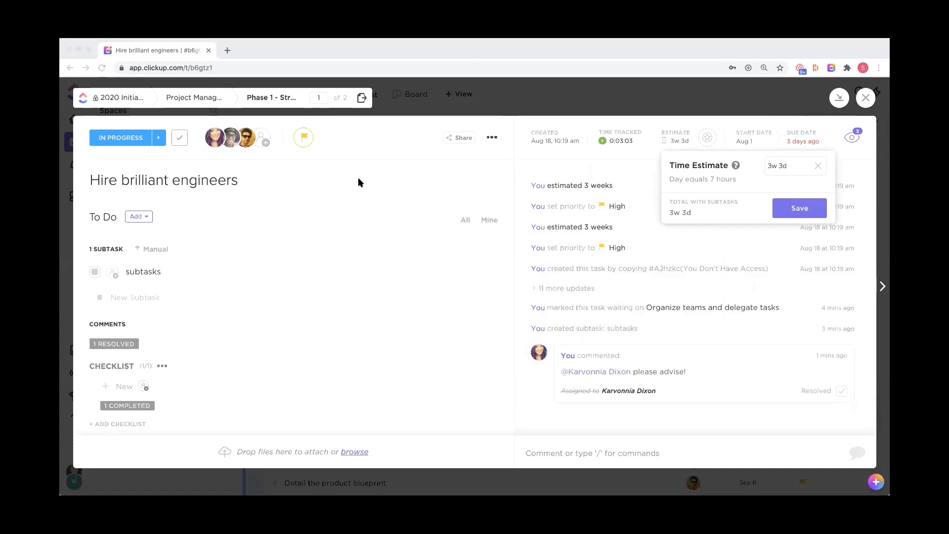
pyautogui.click(644, 164)
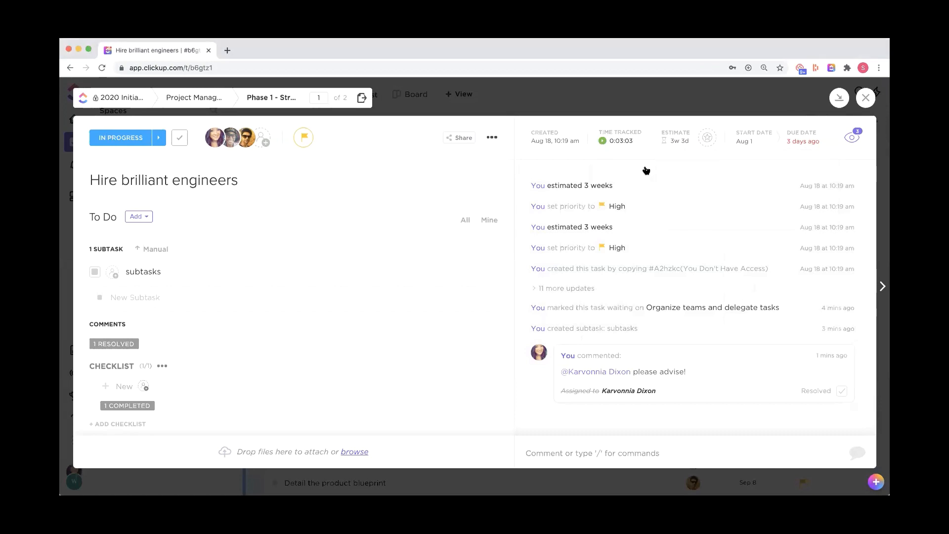
# Clear the task's existing dates and set the start date to August 18, 2020 and the due date to August 22, 2020 at 9:00 am.
pyautogui.click(751, 141)
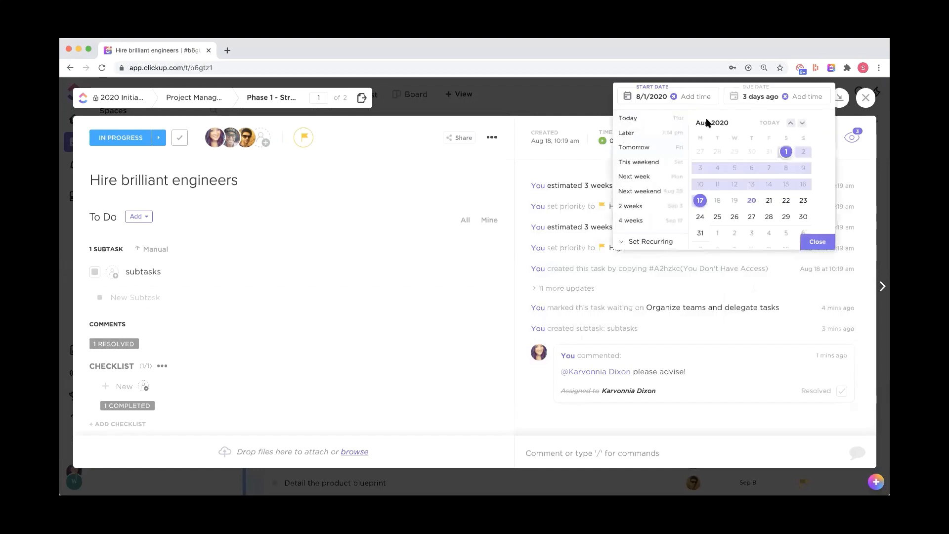
pyautogui.click(673, 96)
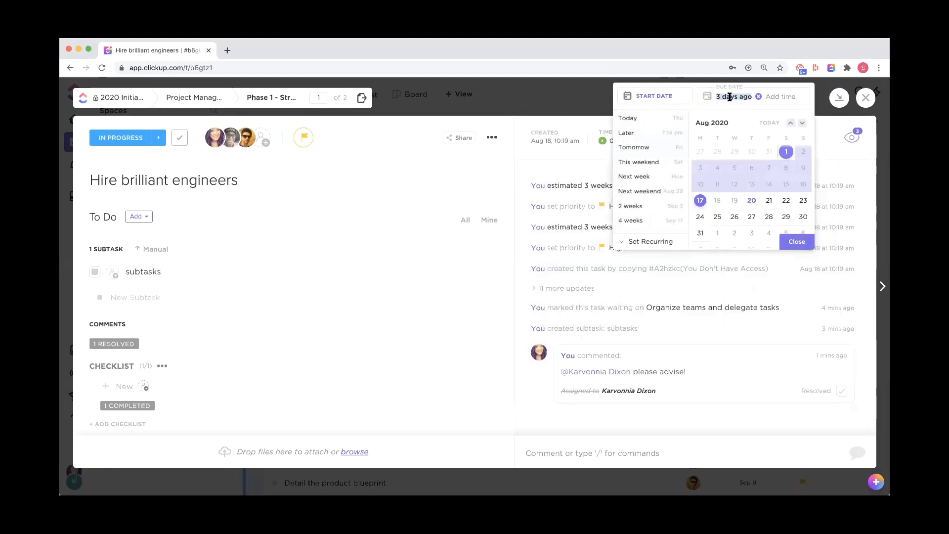
pyautogui.click(760, 97)
pyautogui.click(661, 95)
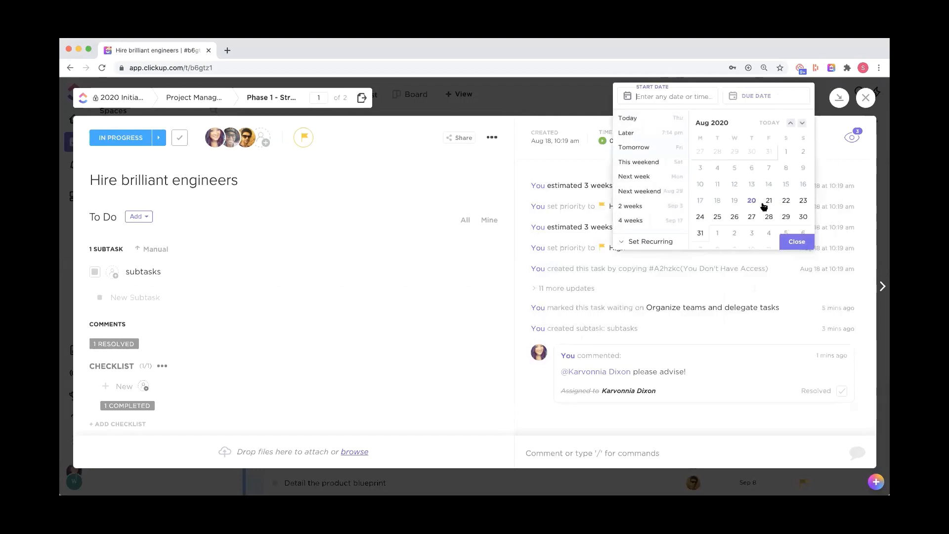
pyautogui.click(717, 200)
pyautogui.click(786, 200)
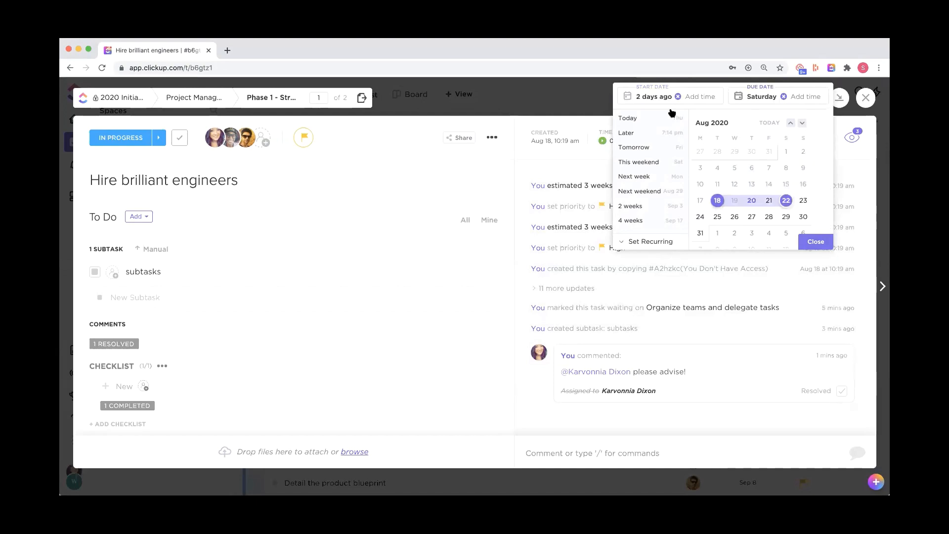
pyautogui.click(799, 96)
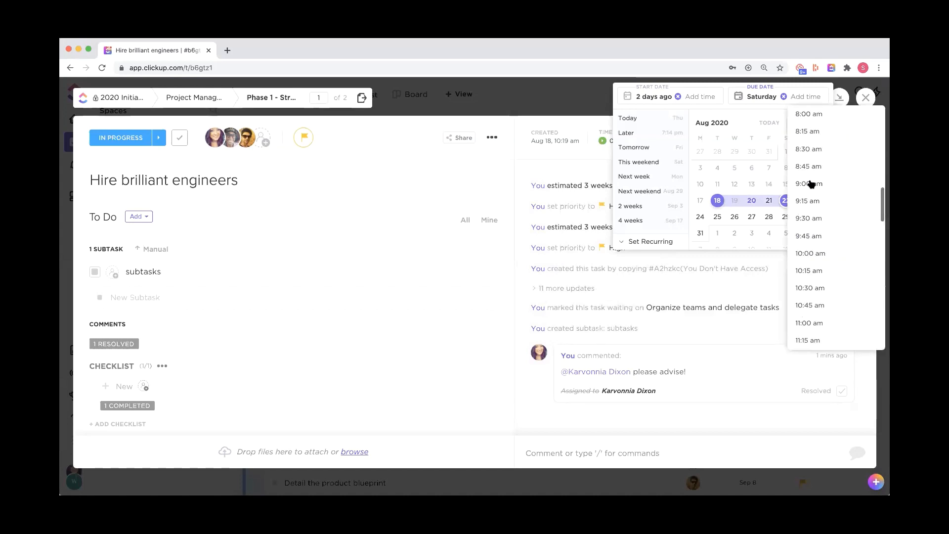
pyautogui.click(810, 183)
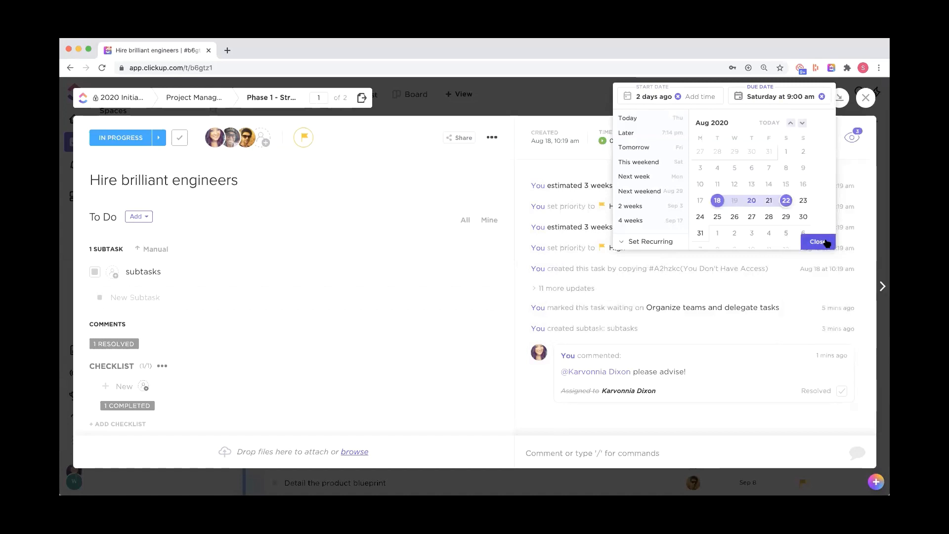
# Close the date picker and review who is watching the Hire brilliant engineers task, leaving the watchers as they are.
pyautogui.click(827, 242)
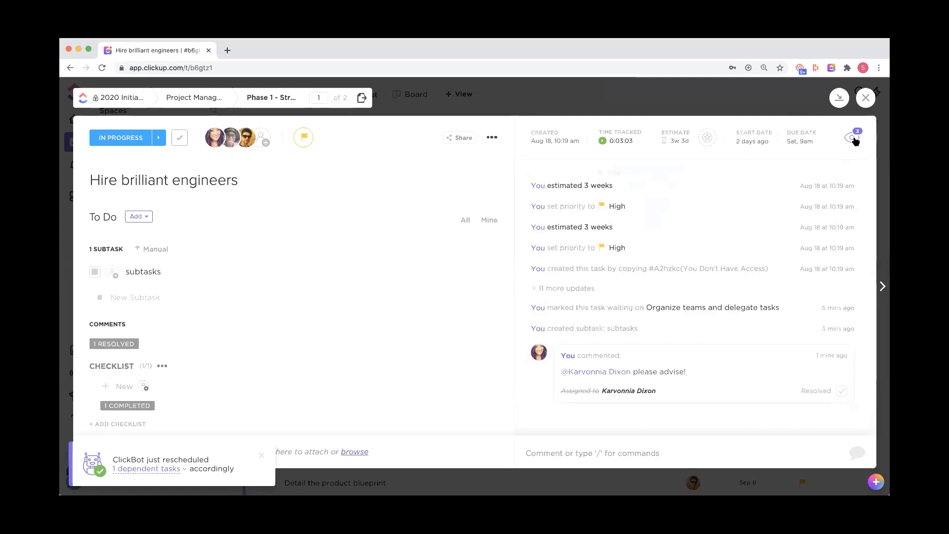
pyautogui.click(853, 138)
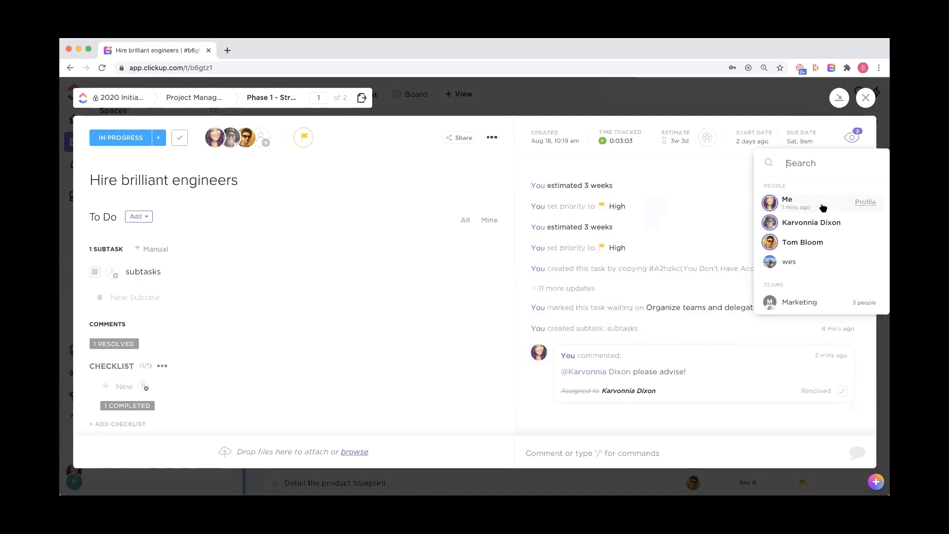
pyautogui.click(654, 217)
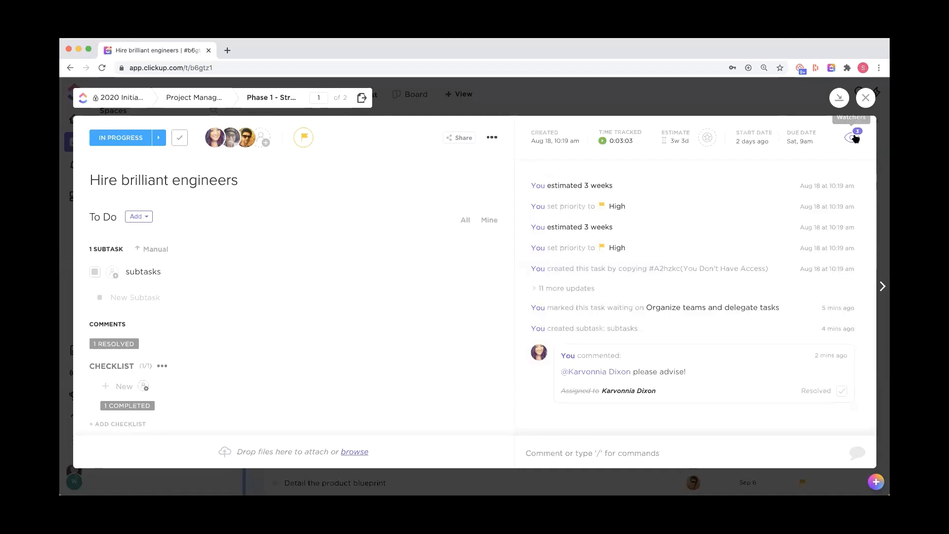
pyautogui.click(853, 137)
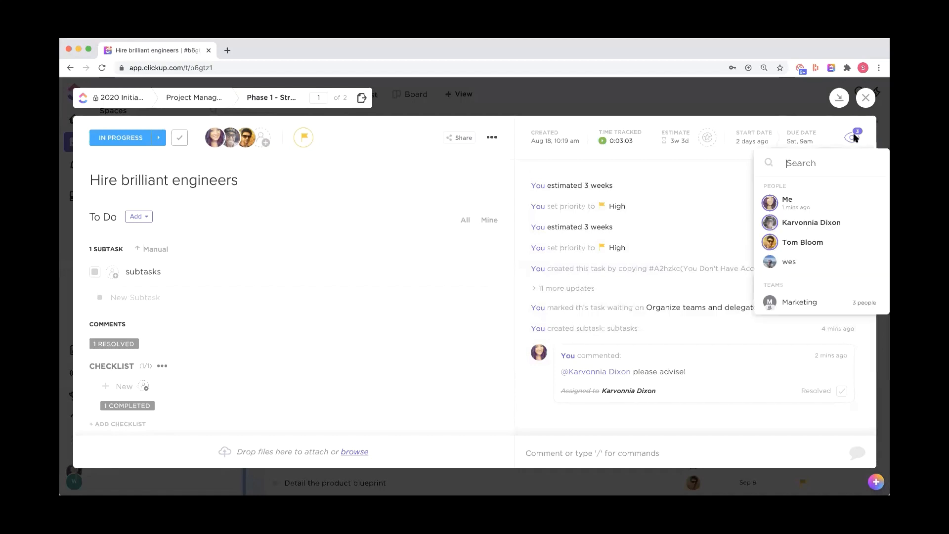
pyautogui.click(829, 128)
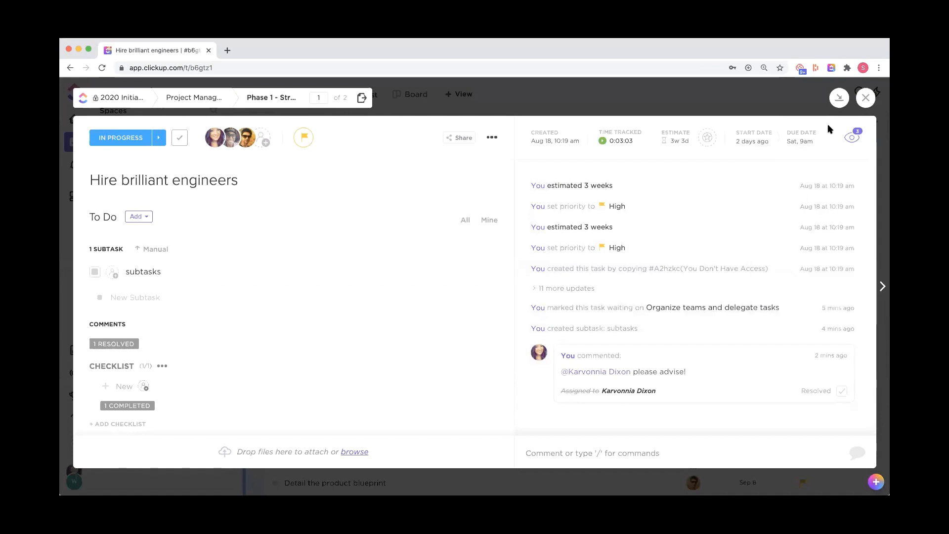
pyautogui.click(853, 138)
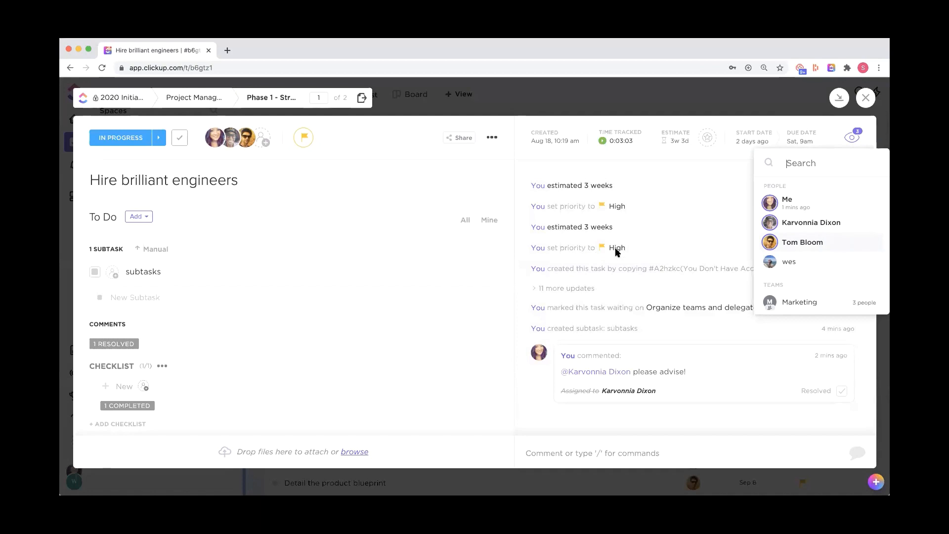
pyautogui.click(661, 228)
# Close the task and show the Project Management folder of the 2020 Initiatives space in List view.
pyautogui.click(690, 93)
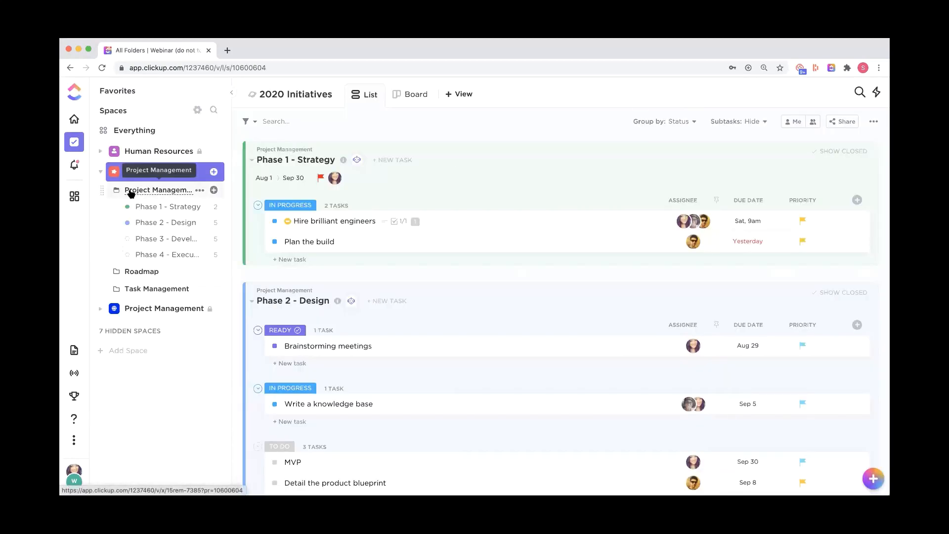
pyautogui.click(133, 192)
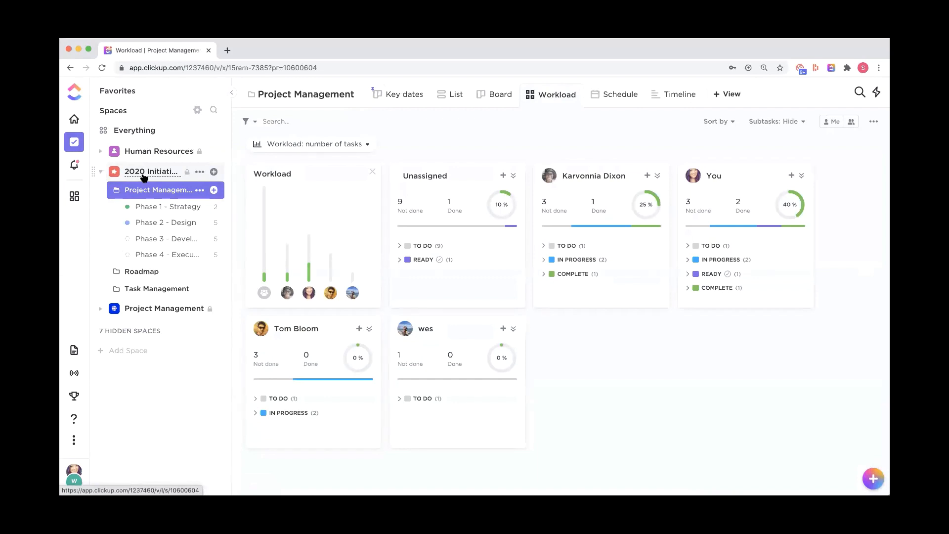
pyautogui.click(442, 94)
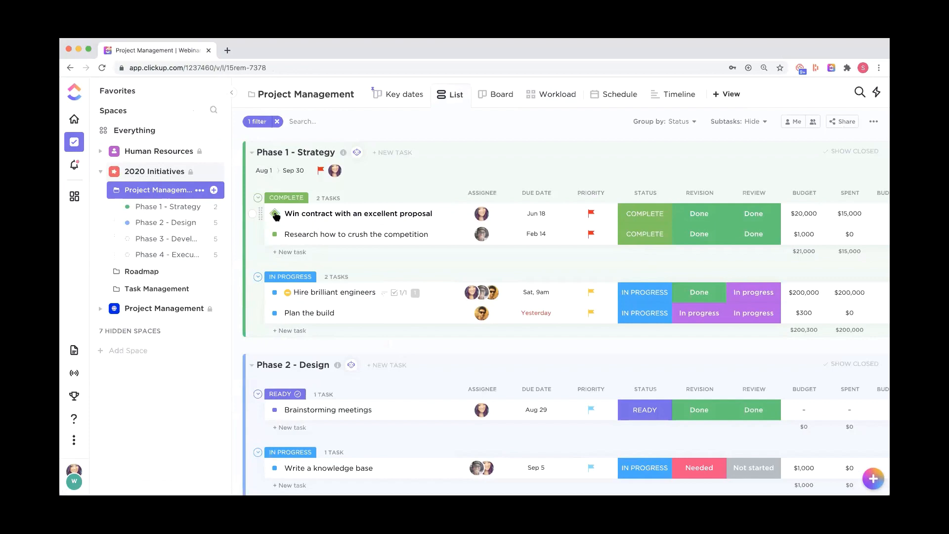
pyautogui.scroll(-5, 296, 213)
pyautogui.scroll(5, 316, 209)
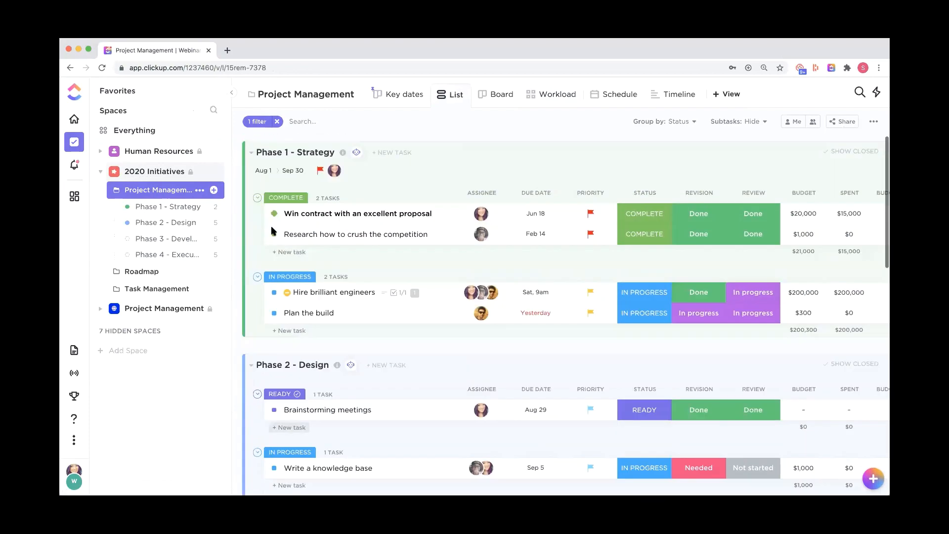
# Open the Win contract with an excellent proposal task, check its milestone option, and close the task without changes.
pyautogui.click(314, 214)
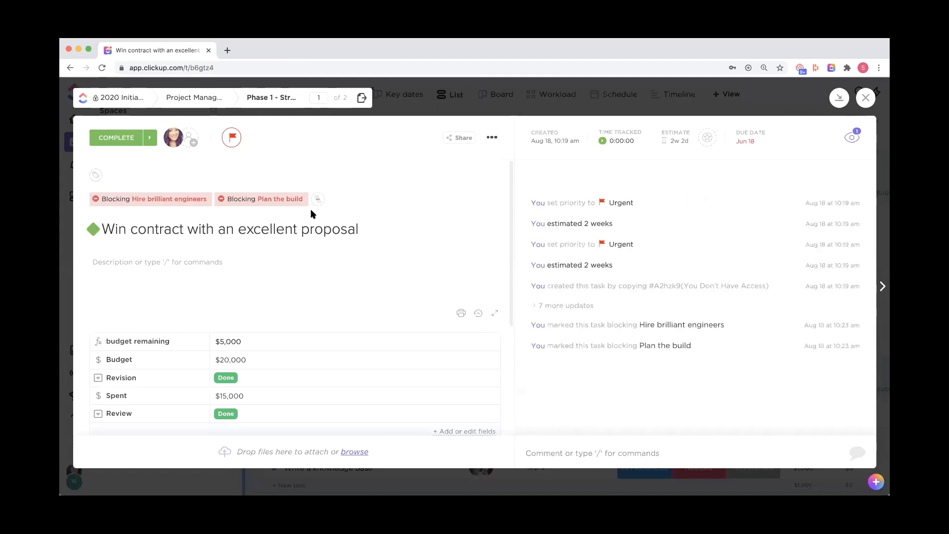
pyautogui.click(493, 138)
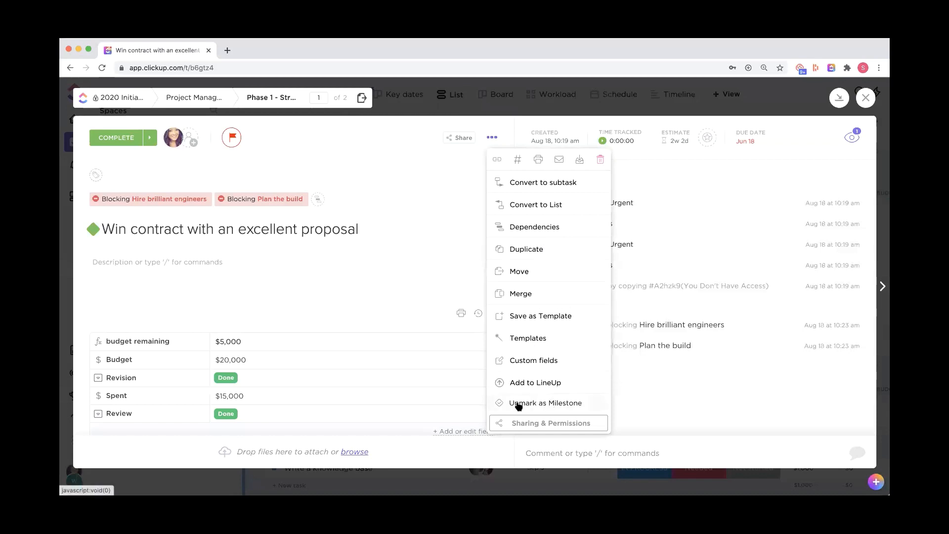
pyautogui.click(381, 150)
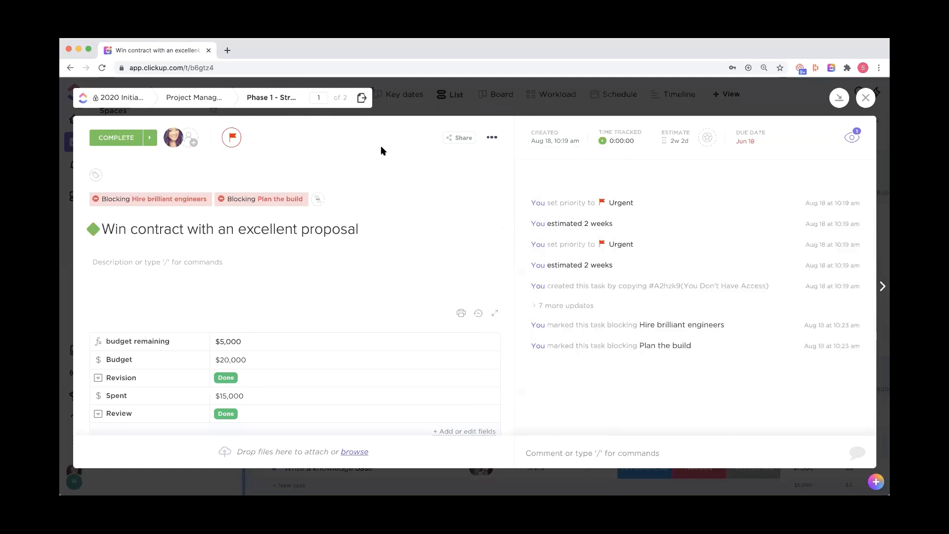
pyautogui.click(450, 107)
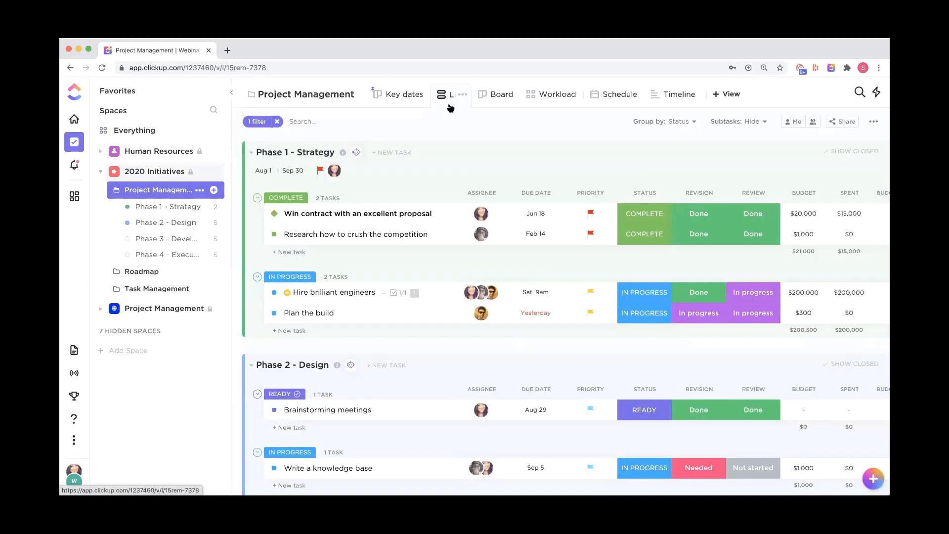
# Check the status choices for Hire brilliant engineers and review the Project Management folder's space and custom status settings without saving.
pyautogui.click(275, 292)
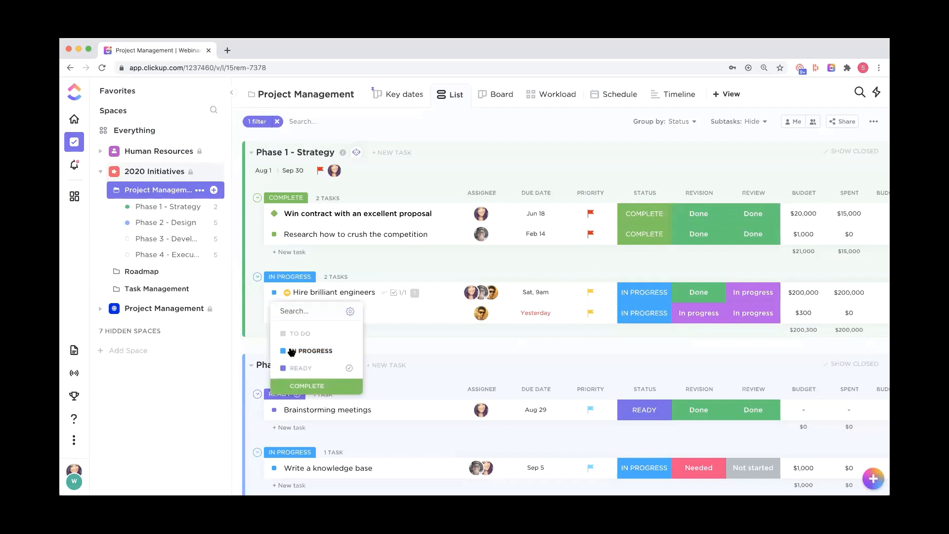
pyautogui.click(198, 197)
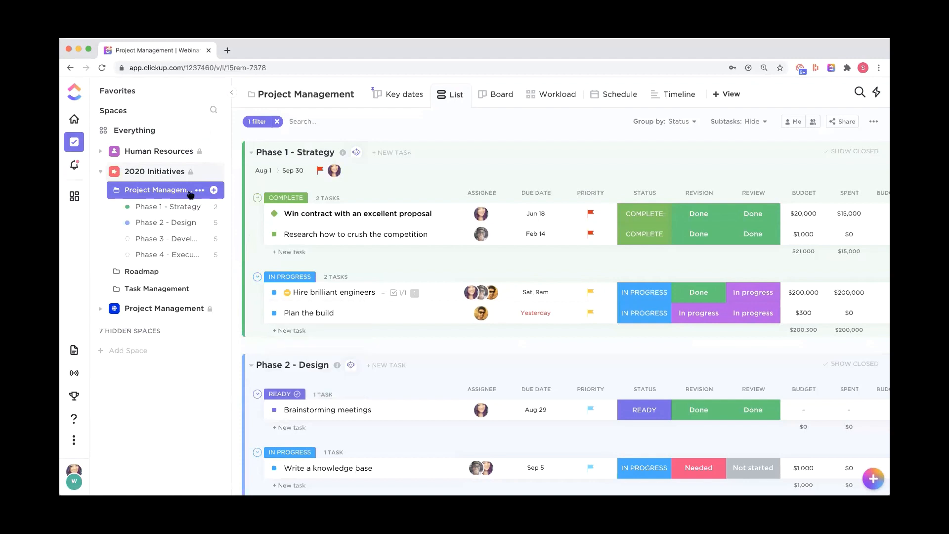
pyautogui.click(200, 191)
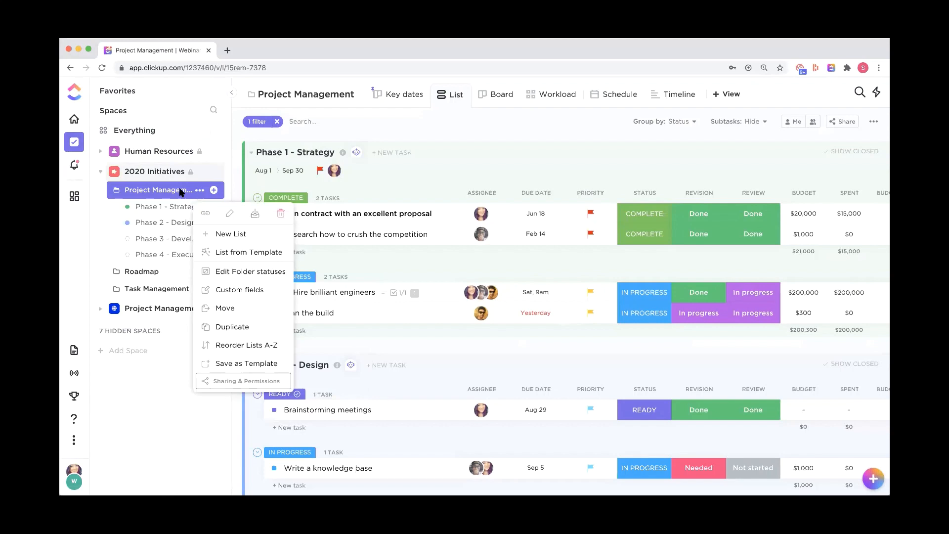
pyautogui.click(239, 274)
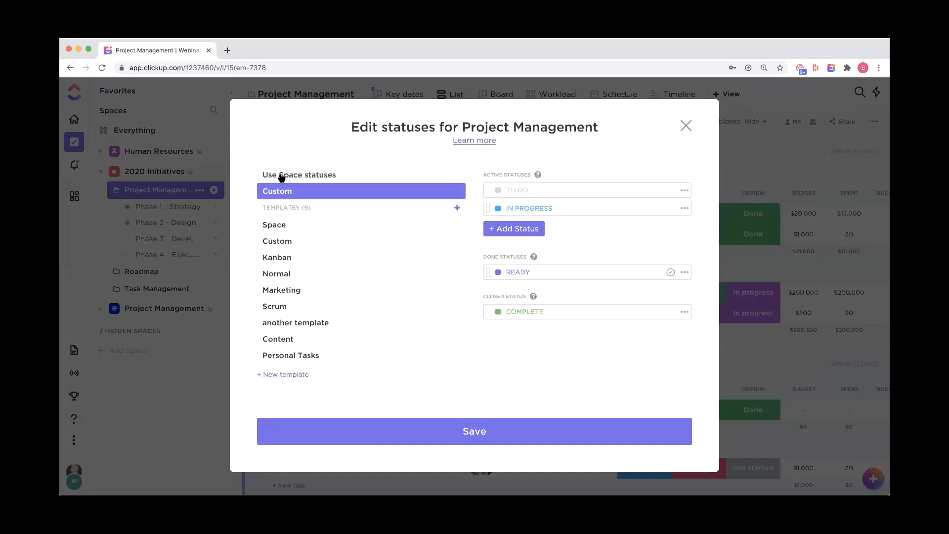
pyautogui.click(279, 175)
pyautogui.click(279, 193)
pyautogui.click(687, 126)
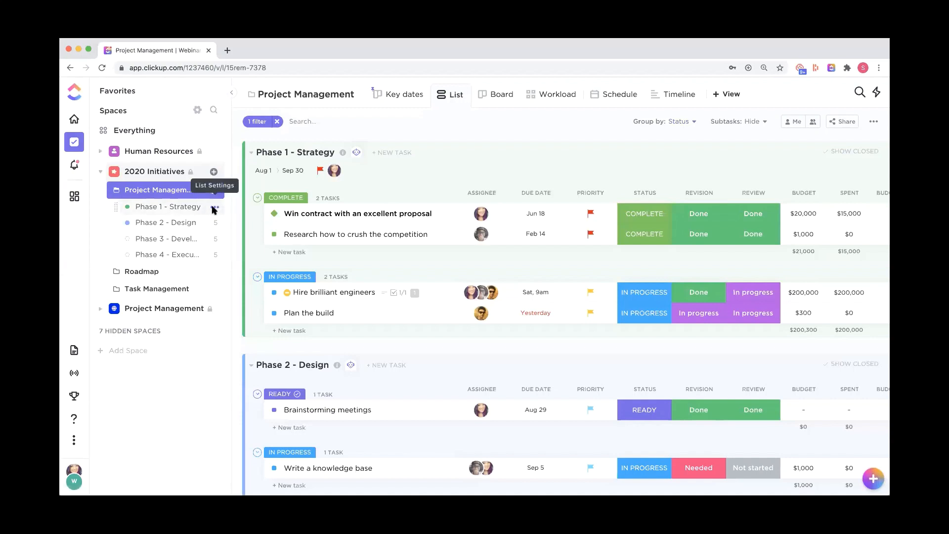
# Review the Phase 1 - Strategy list's status settings, comparing Custom with Use Folder statuses, and close them without saving.
pyautogui.click(214, 208)
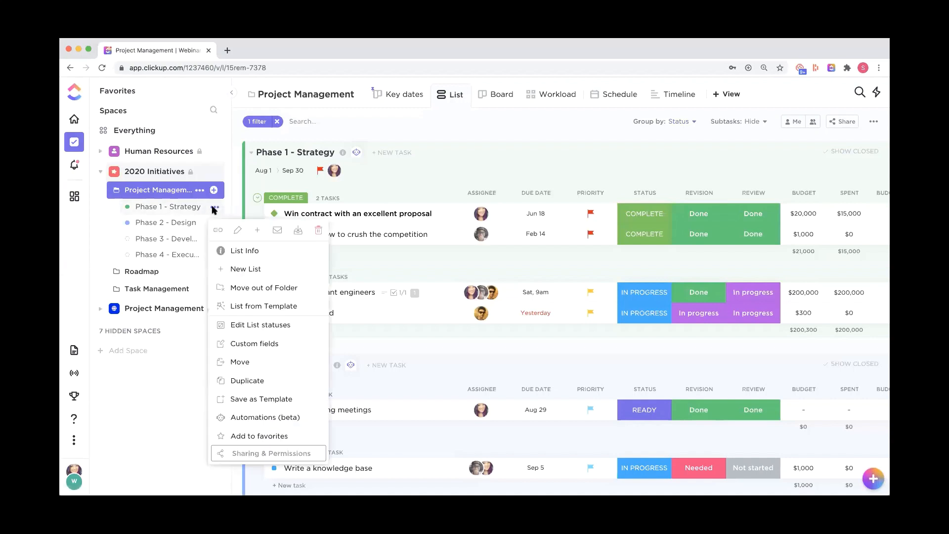
pyautogui.click(246, 327)
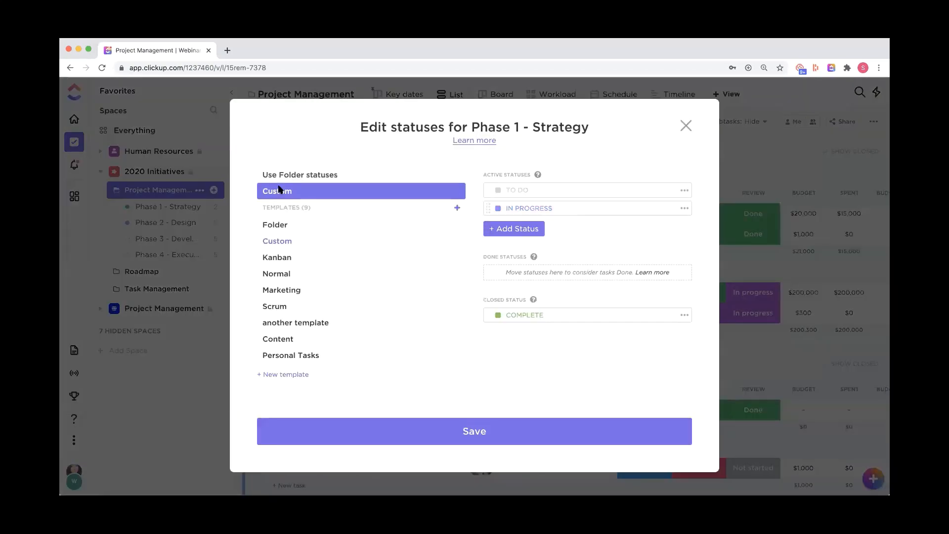
pyautogui.click(280, 175)
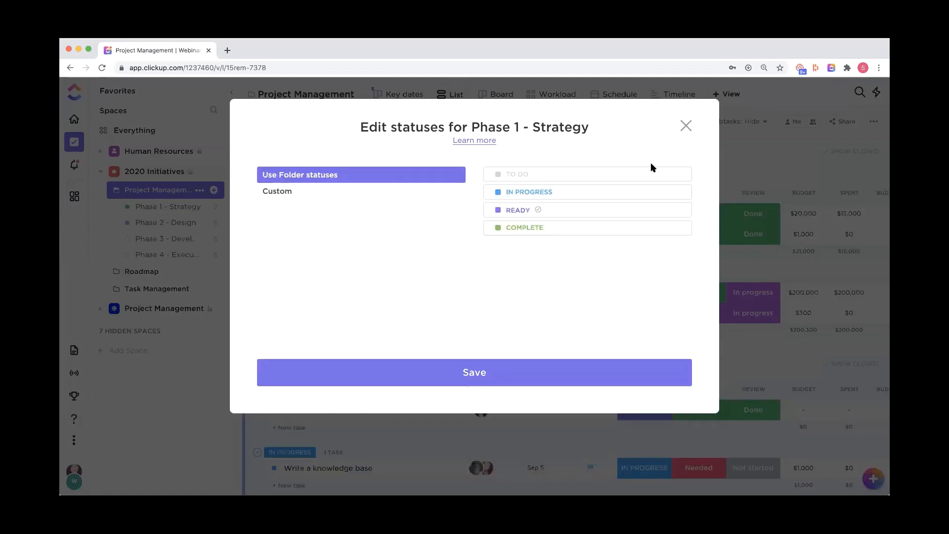
pyautogui.click(687, 128)
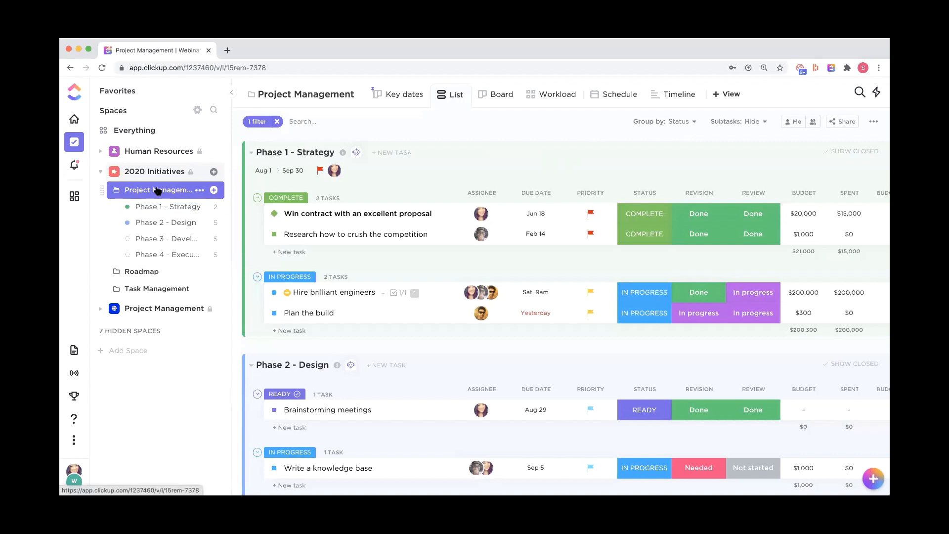
# Collapse the sidebar and view the Revision and Review options of the Win contract with an excellent proposal task.
pyautogui.click(232, 94)
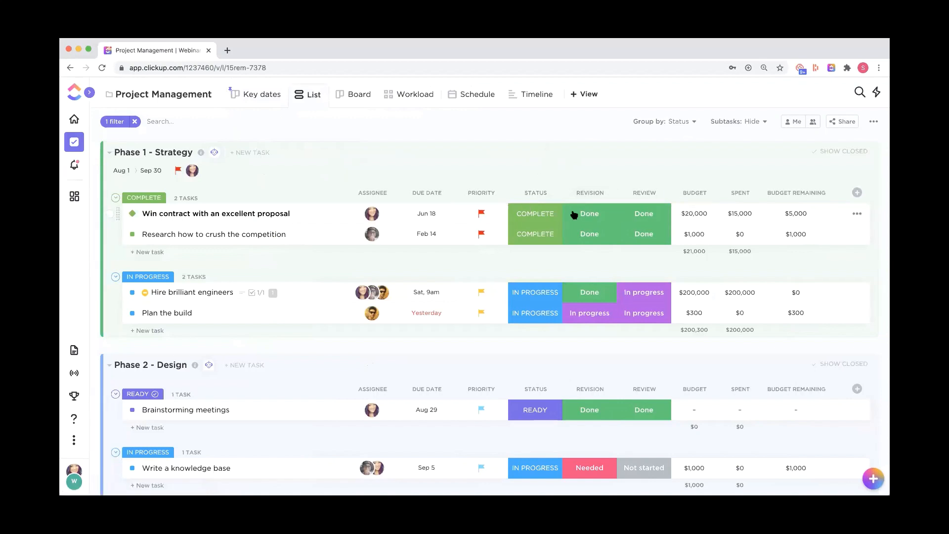
pyautogui.click(596, 214)
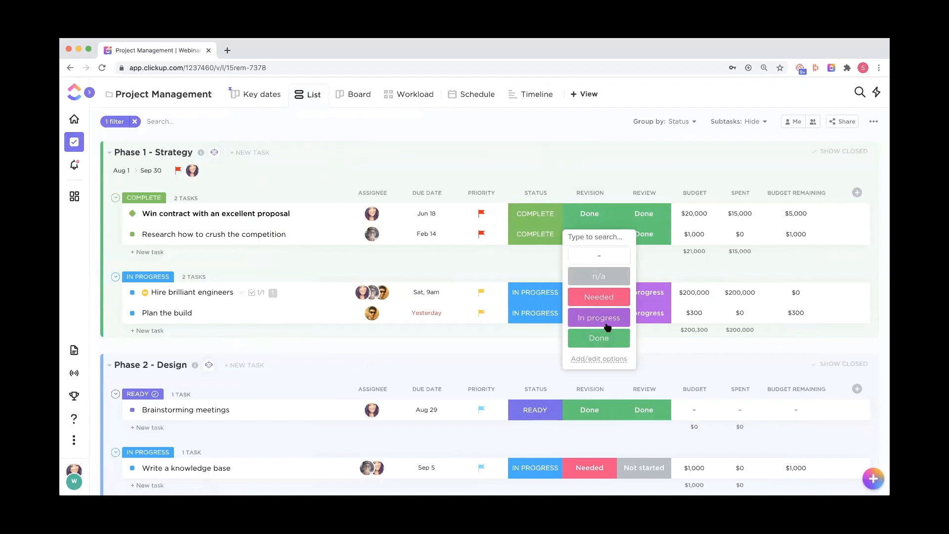
pyautogui.click(639, 173)
pyautogui.click(658, 214)
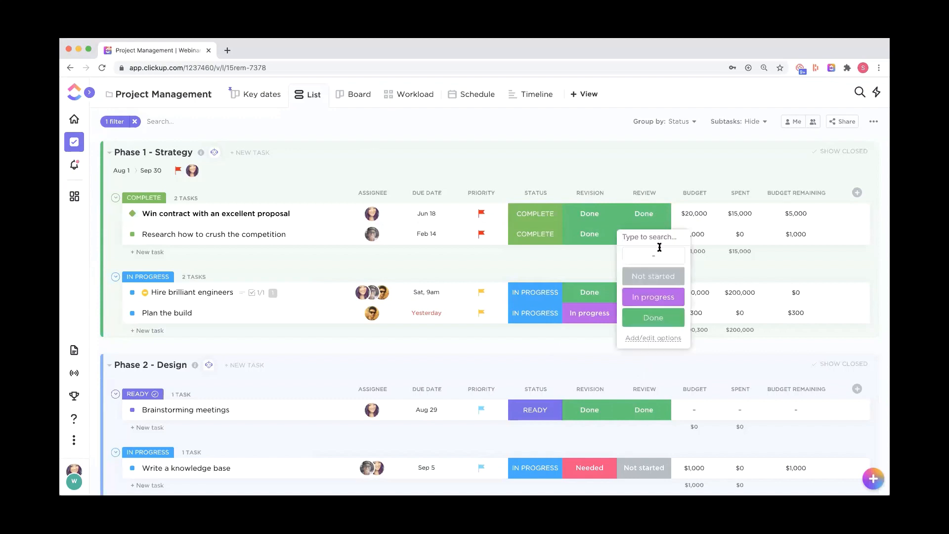
pyautogui.click(663, 169)
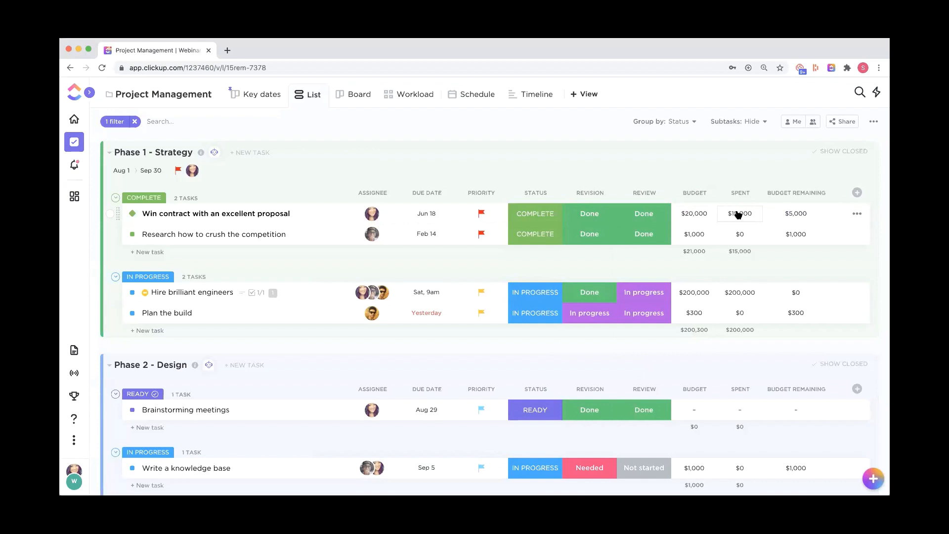
# Calculate the Win contract task's Budget Remaining as Budget minus Spent, and look through the field types available for new columns.
pyautogui.click(796, 216)
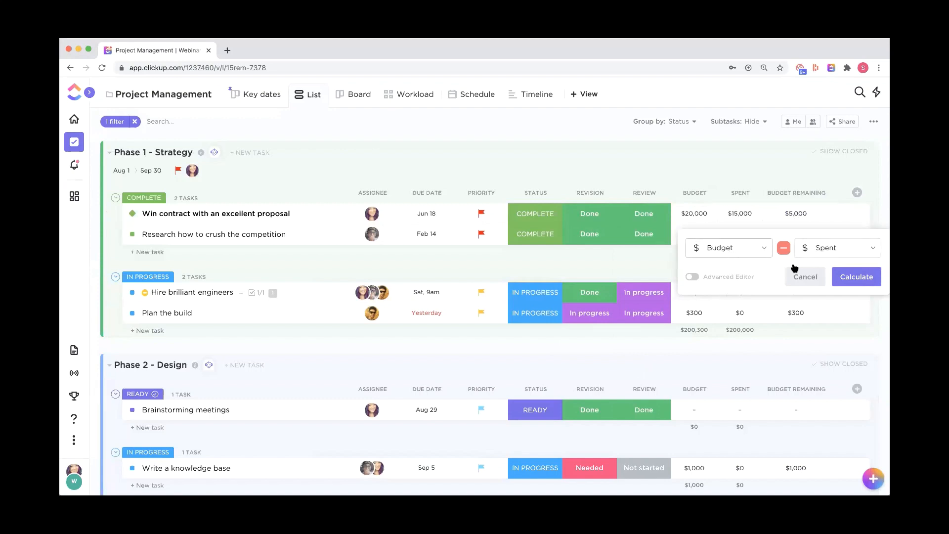
pyautogui.click(856, 276)
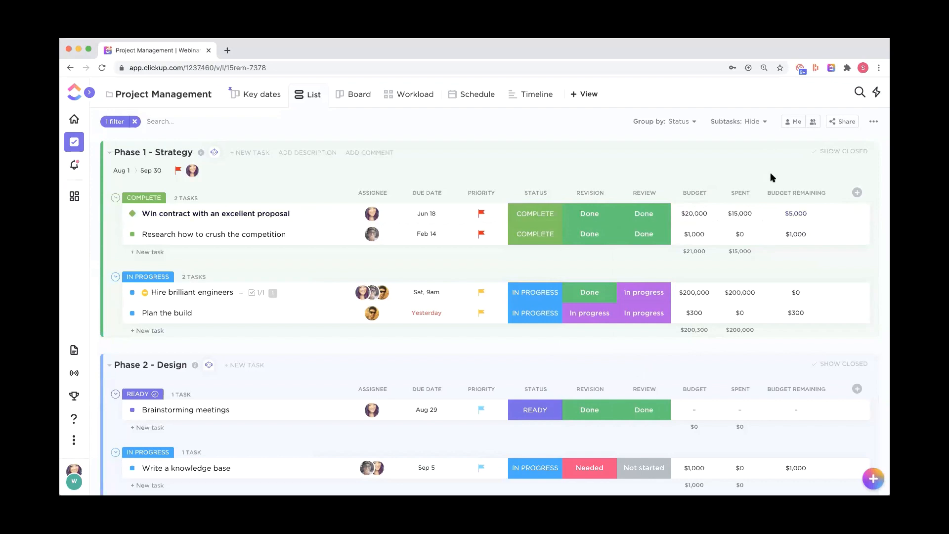
pyautogui.click(858, 193)
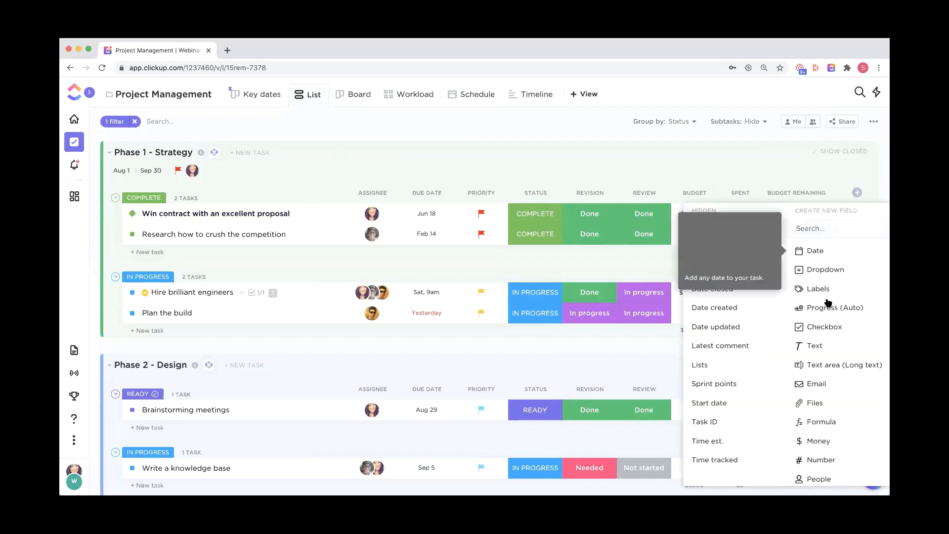
pyautogui.scroll(-3, 829, 302)
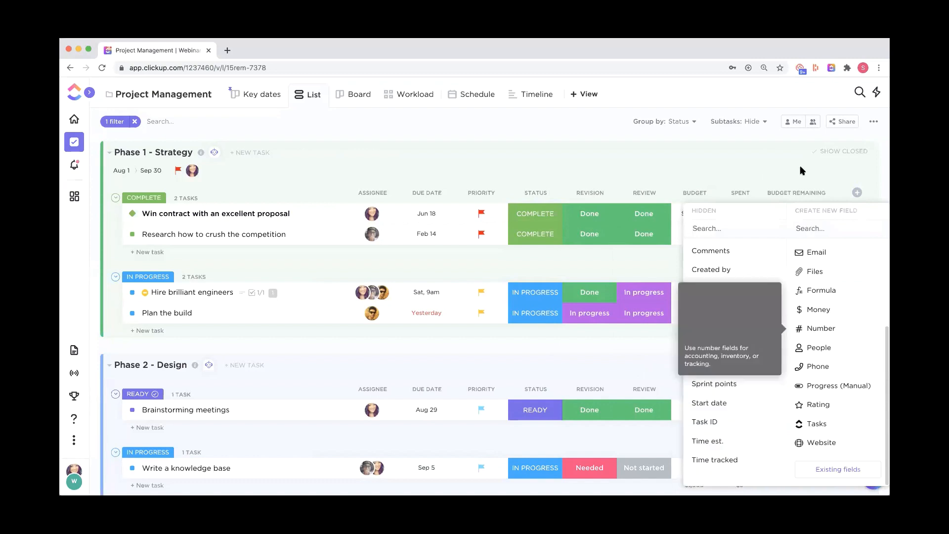
pyautogui.click(775, 162)
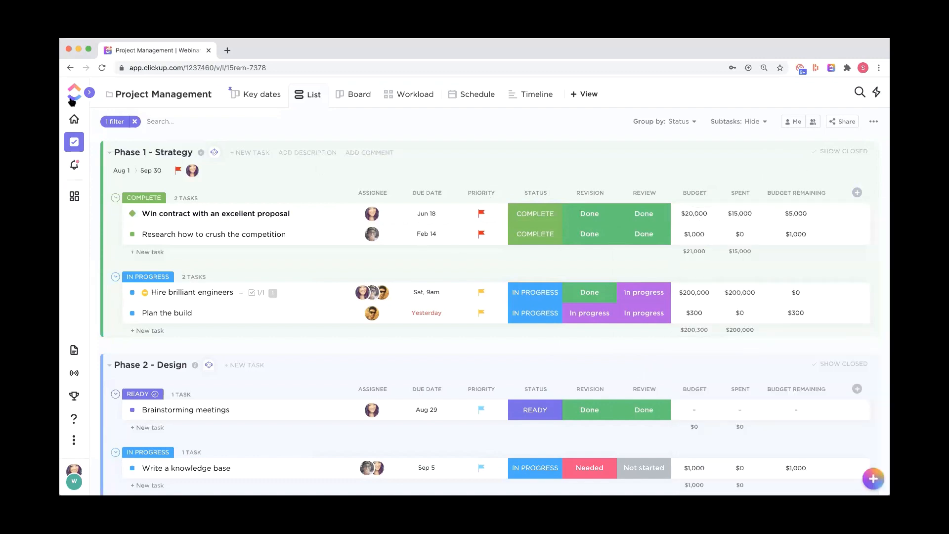
# Look over the task and page view types that can be added to the folder, without adding one.
pyautogui.moveTo(88, 94)
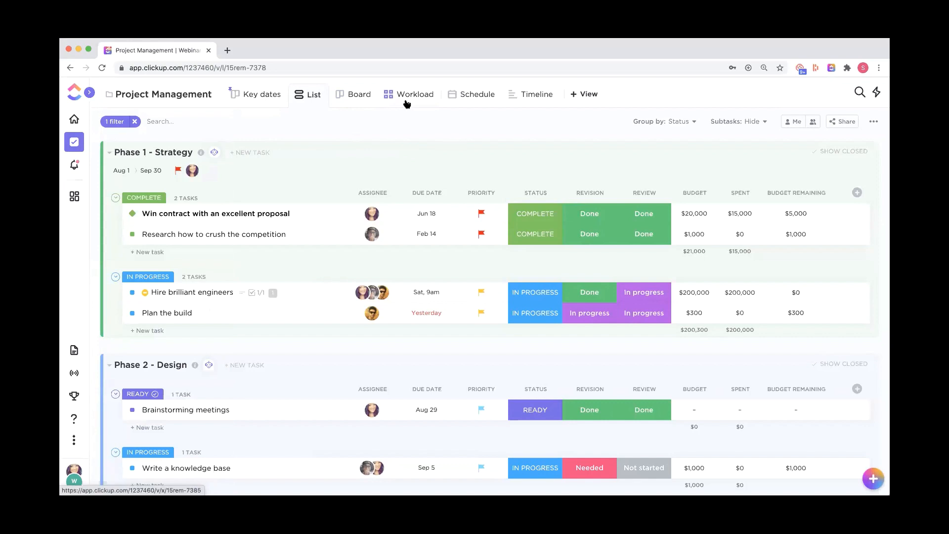
pyautogui.click(576, 98)
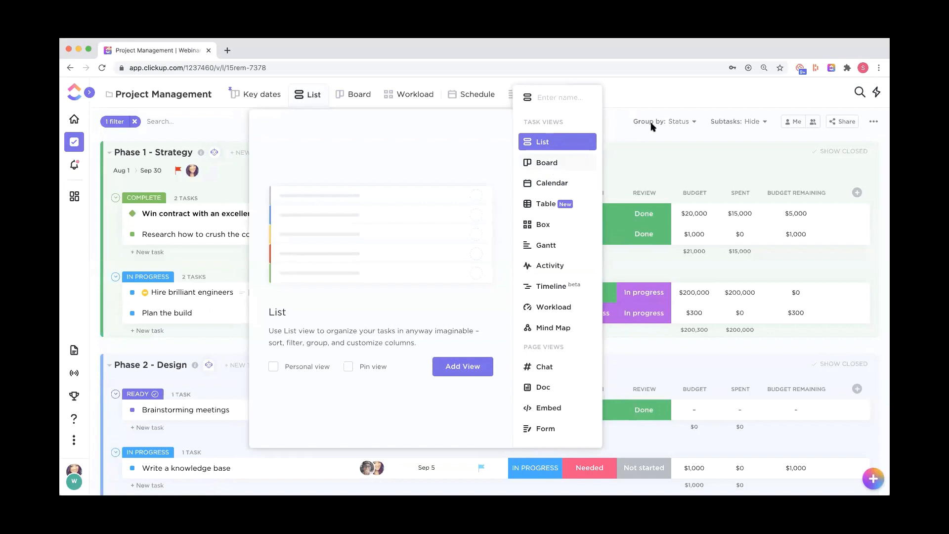
pyautogui.click(638, 133)
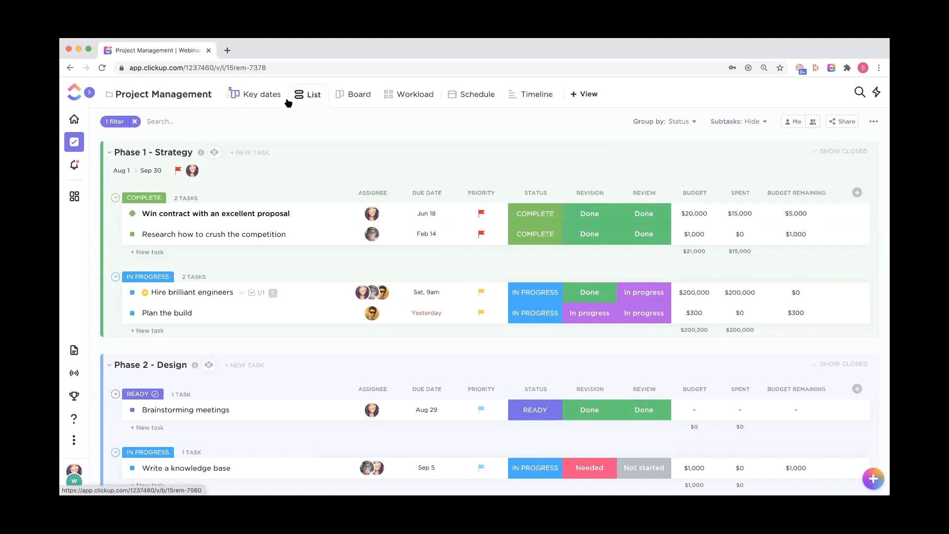
# Switch the Project Management folder to Board view and move the Mockup task from To Do to Ready.
pyautogui.click(355, 98)
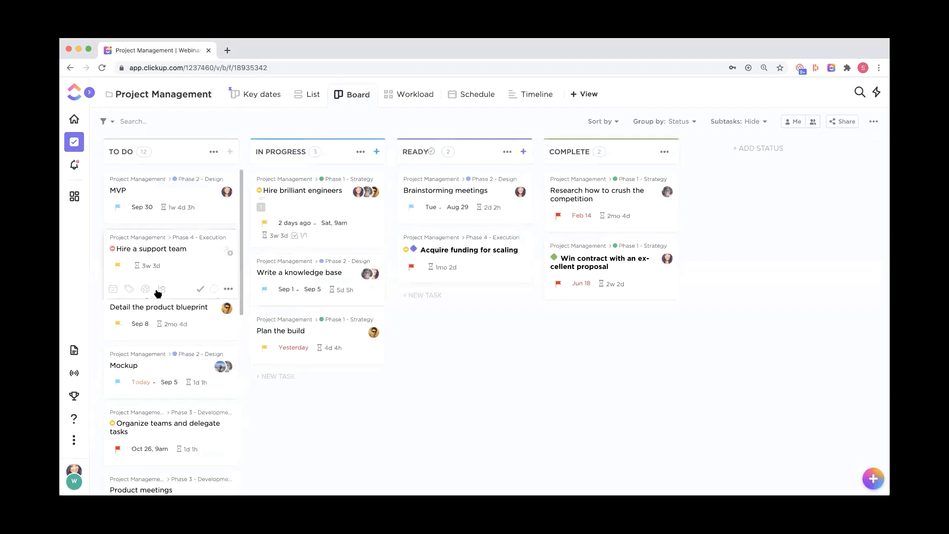
pyautogui.moveTo(295, 246)
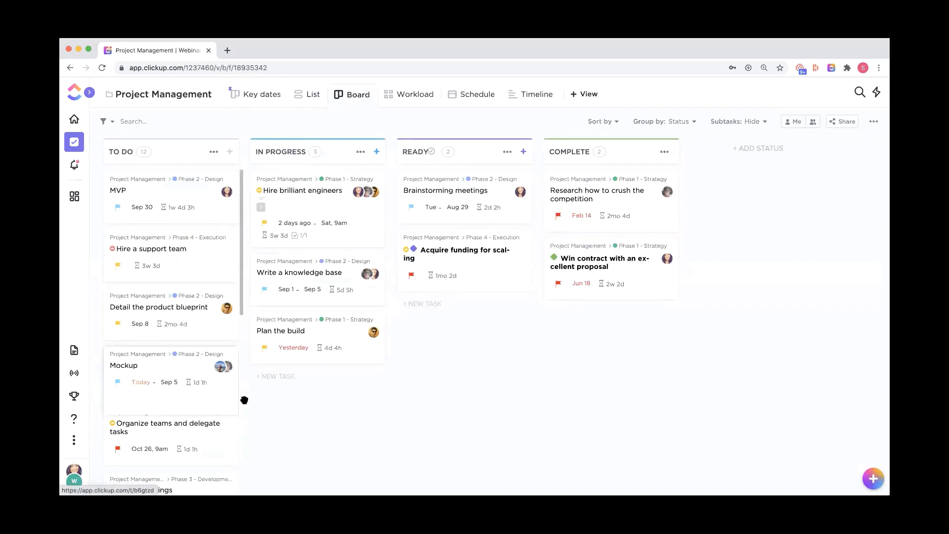
pyautogui.moveTo(245, 400); pyautogui.dragTo(476, 328)
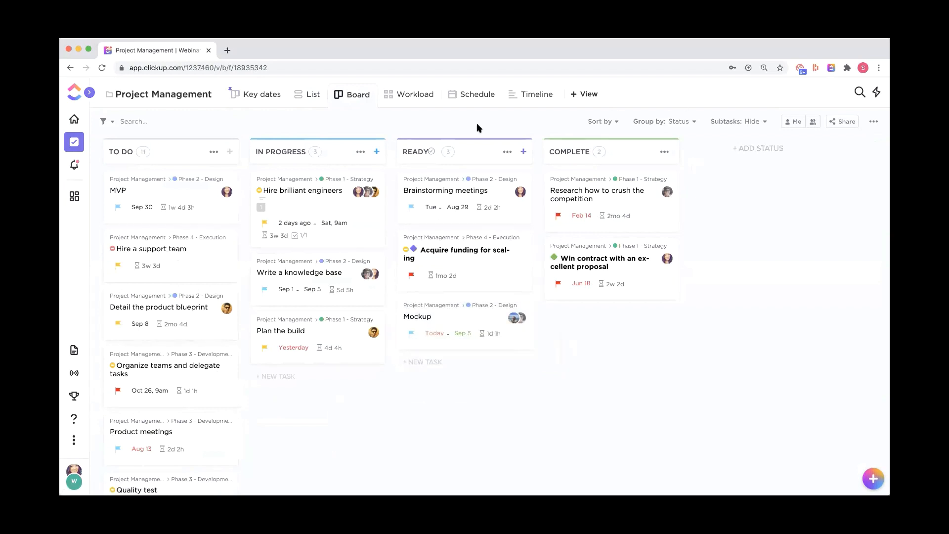
# Group the board by due date and look across its columns from Overdue to No Due Date.
pyautogui.click(664, 121)
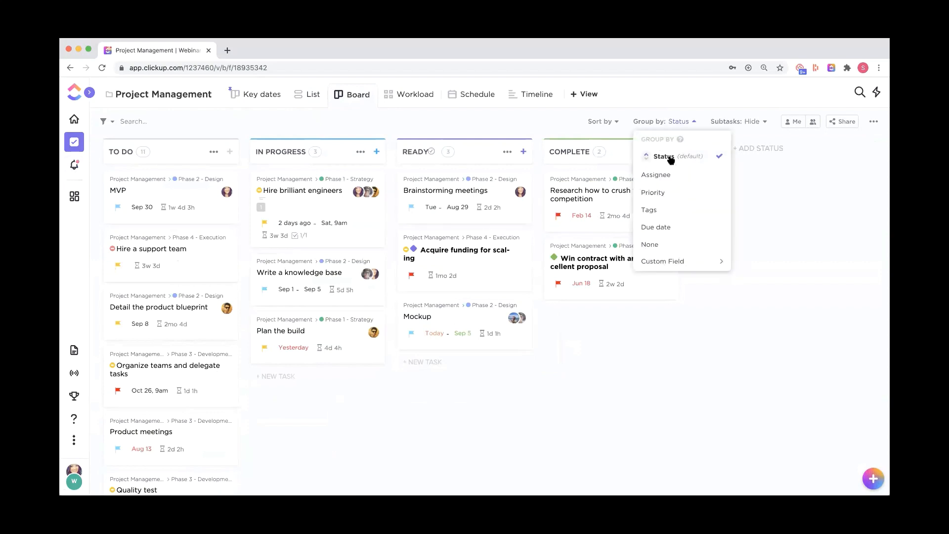
pyautogui.click(657, 227)
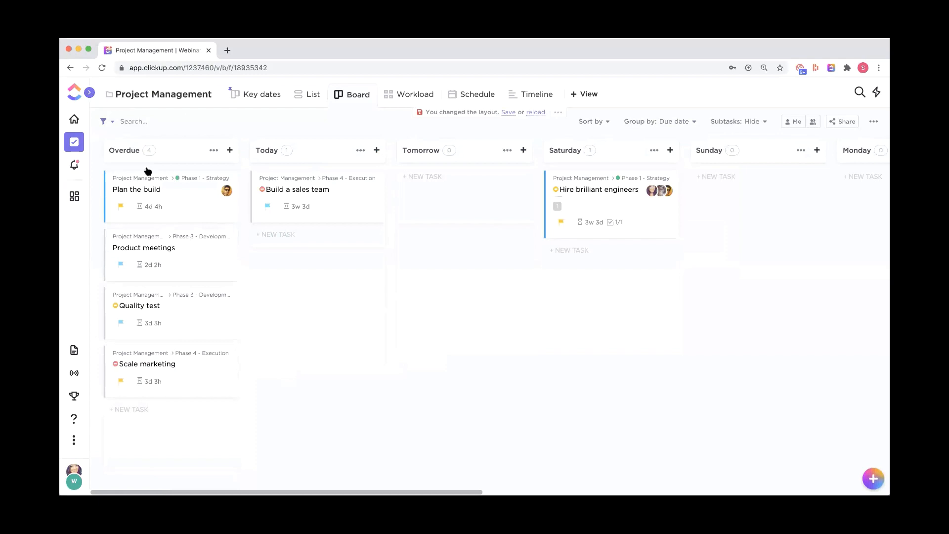
pyautogui.hscroll(15, 424, 214)
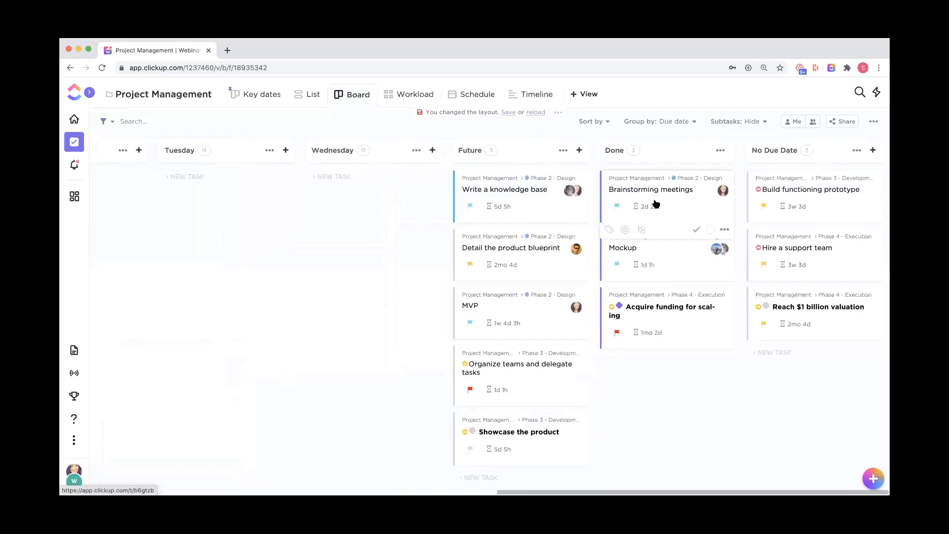
pyautogui.hscroll(-15, 655, 204)
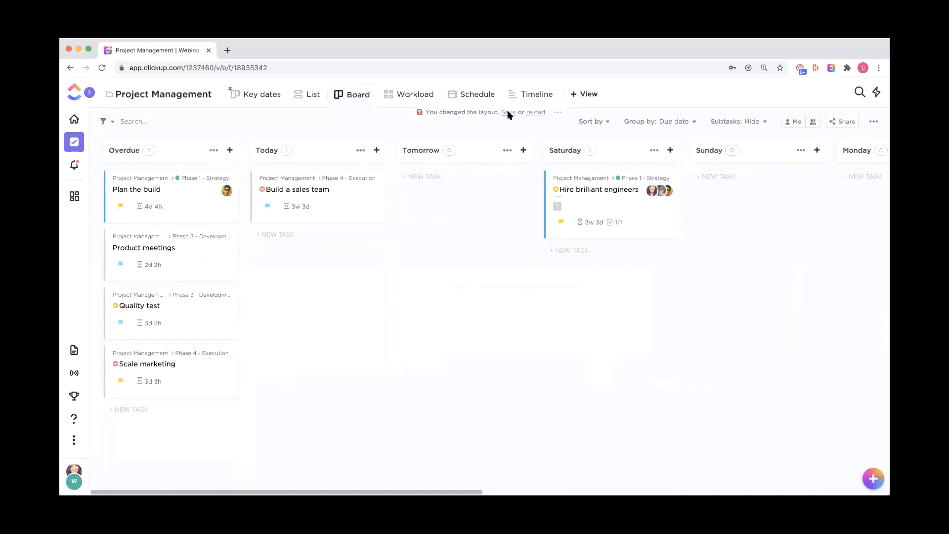
# Open the folder's Schedule view and view its calendar by week and by day.
pyautogui.click(483, 95)
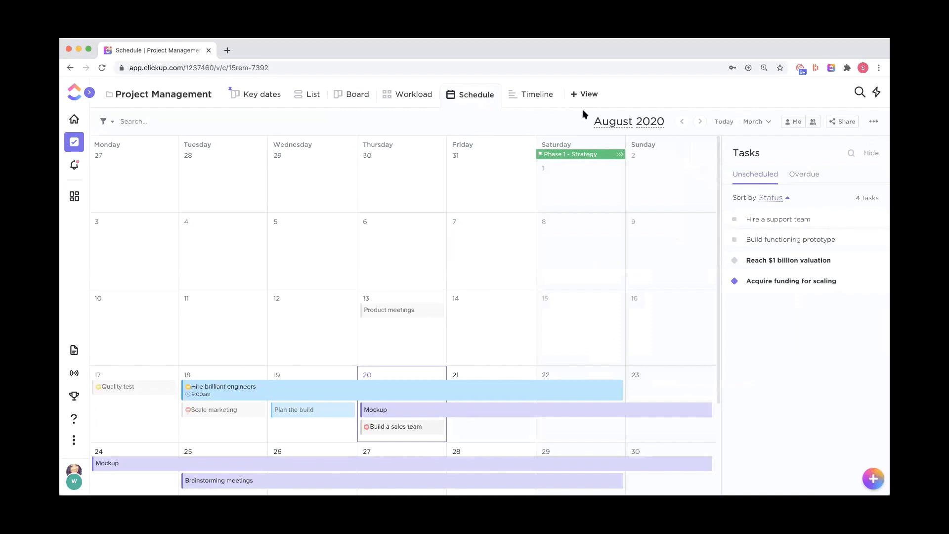
pyautogui.click(584, 94)
pyautogui.click(754, 125)
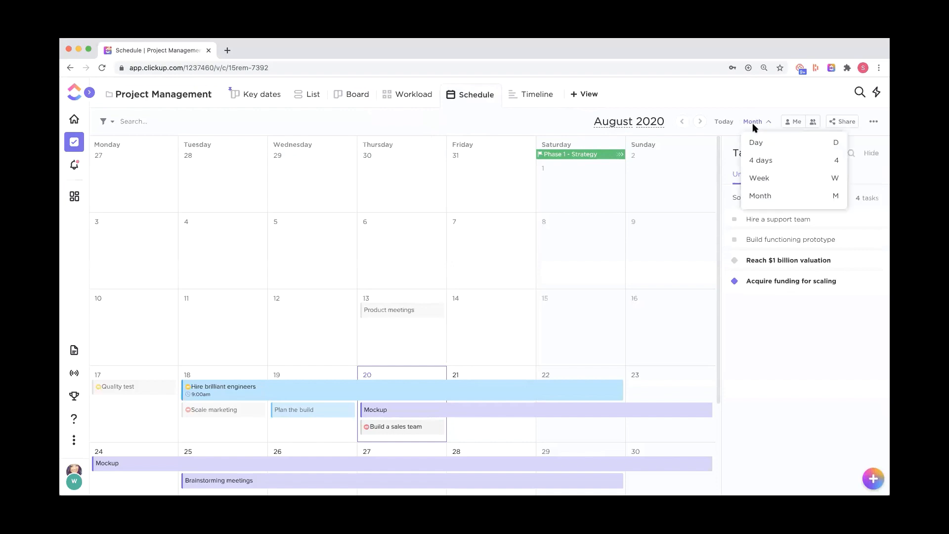
pyautogui.click(759, 179)
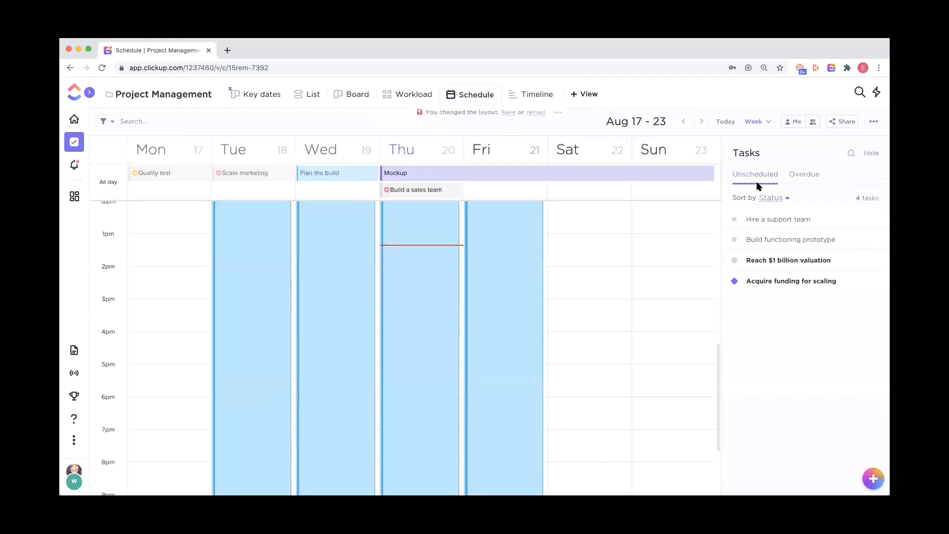
pyautogui.click(754, 122)
pyautogui.click(752, 144)
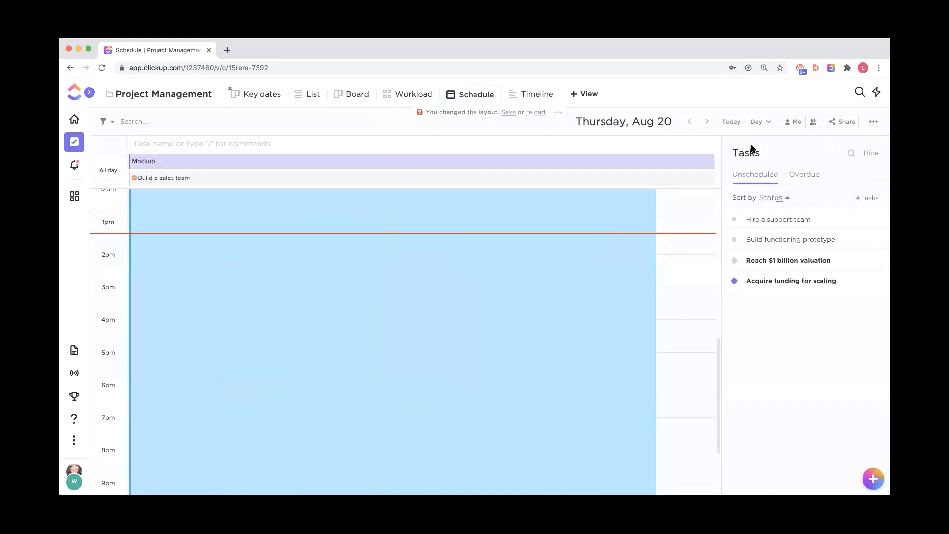
# Return the calendar to Month and schedule the unscheduled Reach $1 billion valuation task starting on Saturday, August 22.
pyautogui.click(757, 122)
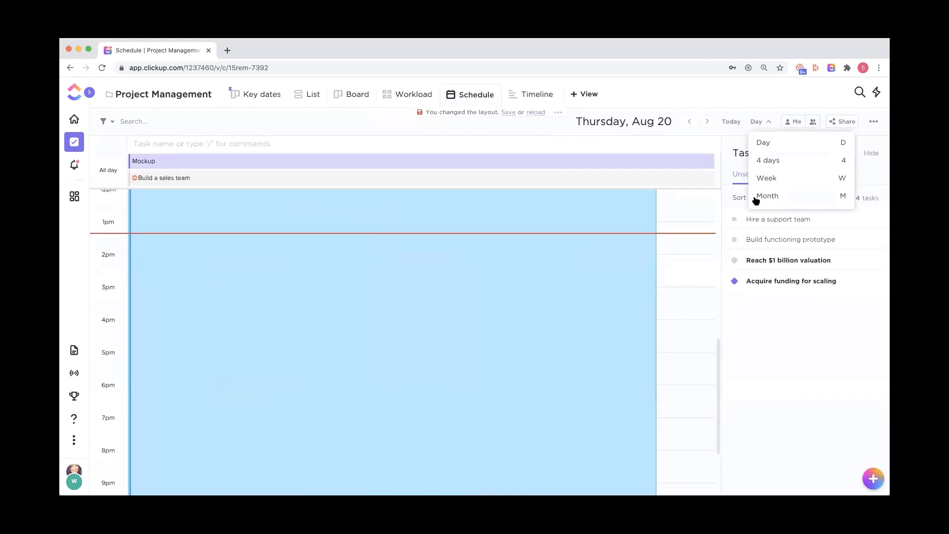
pyautogui.click(756, 197)
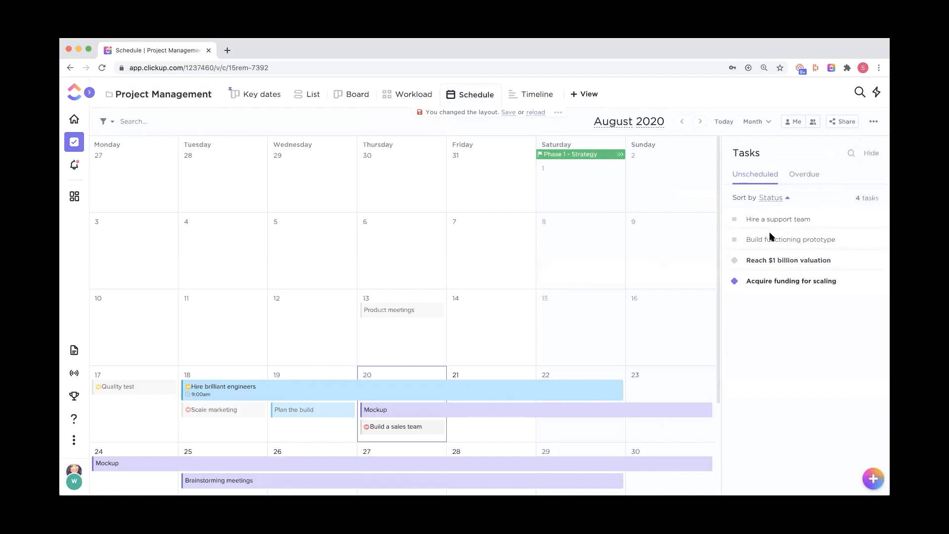
pyautogui.moveTo(793, 261); pyautogui.dragTo(591, 432)
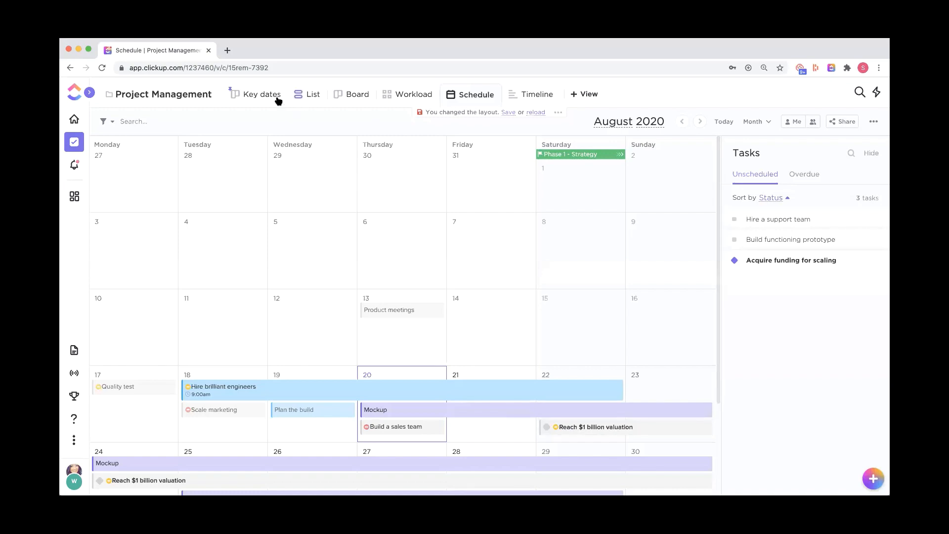
# Open the Roadmap folder in List view and collapse the sidebar.
pyautogui.moveTo(90, 93)
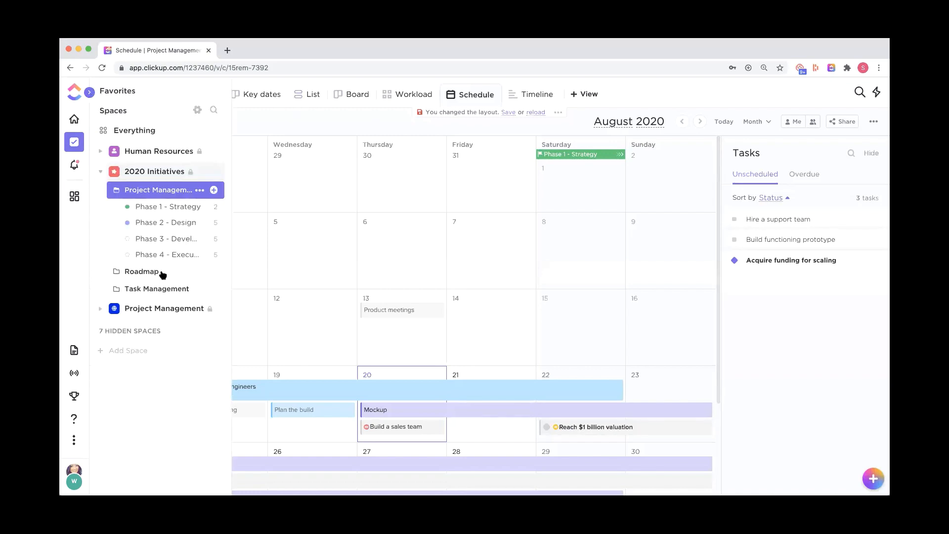
pyautogui.click(145, 271)
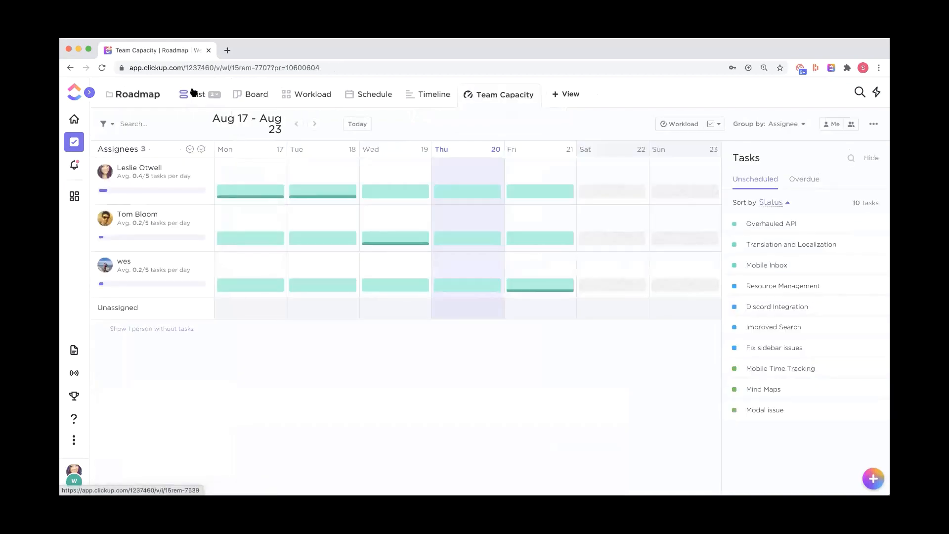
pyautogui.click(194, 93)
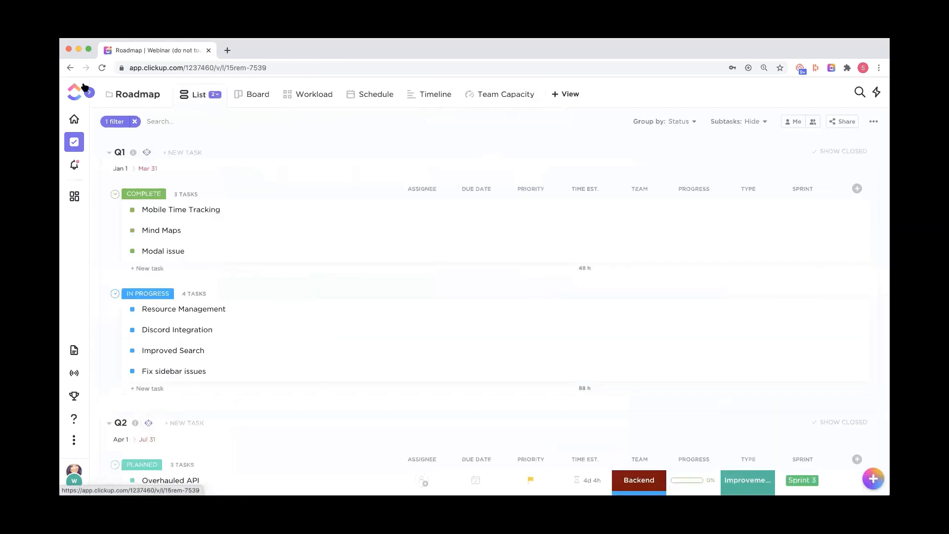
pyautogui.click(90, 92)
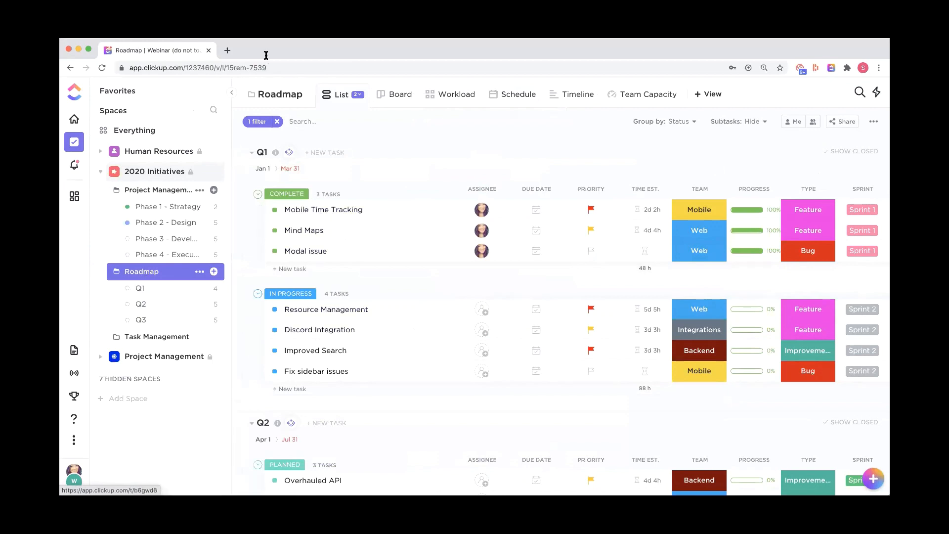
pyautogui.click(232, 94)
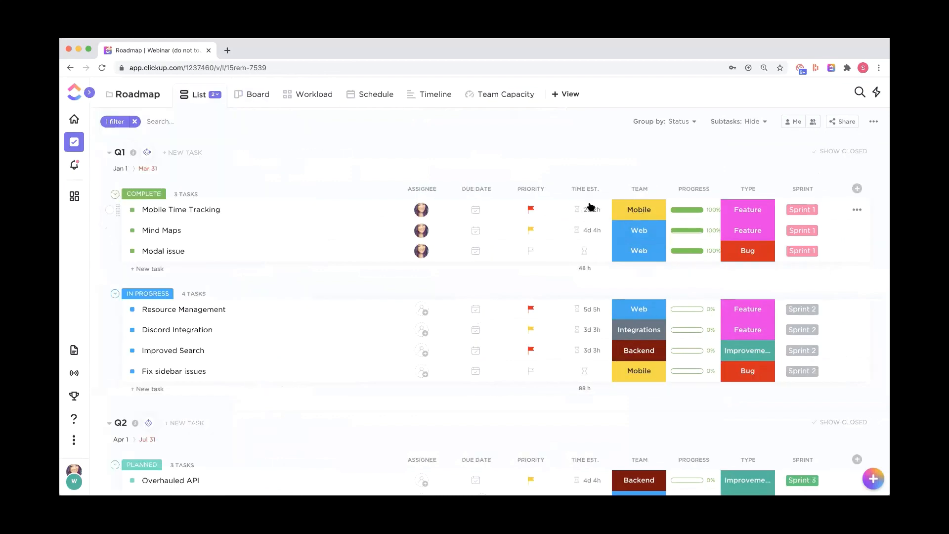
# Remove the Sprint custom field from the Roadmap folder only.
pyautogui.moveTo(690, 214)
pyautogui.click(796, 186)
pyautogui.click(803, 394)
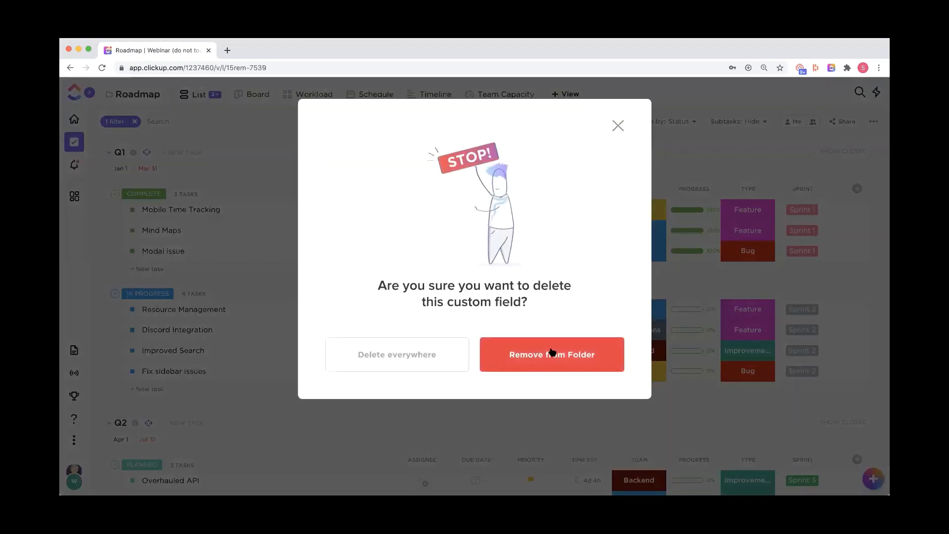
pyautogui.click(552, 354)
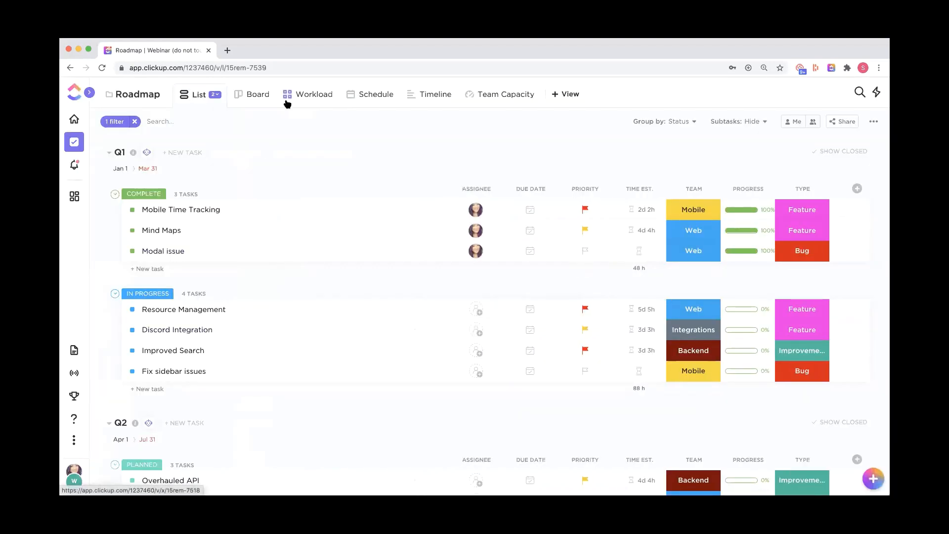
# View the Roadmap folder's Timeline with Q1 expanded, looking back to July 2020 with the task list hidden and shown again.
pyautogui.click(427, 97)
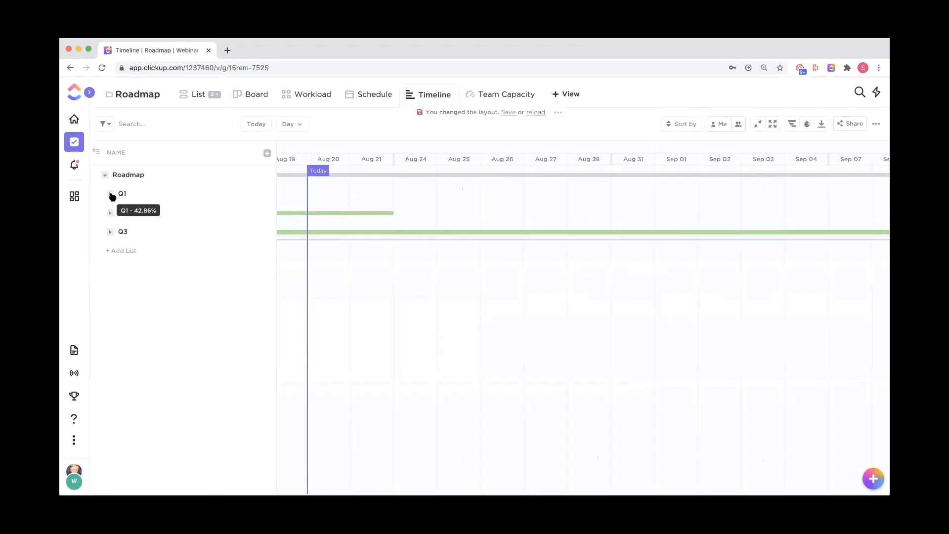
pyautogui.click(110, 194)
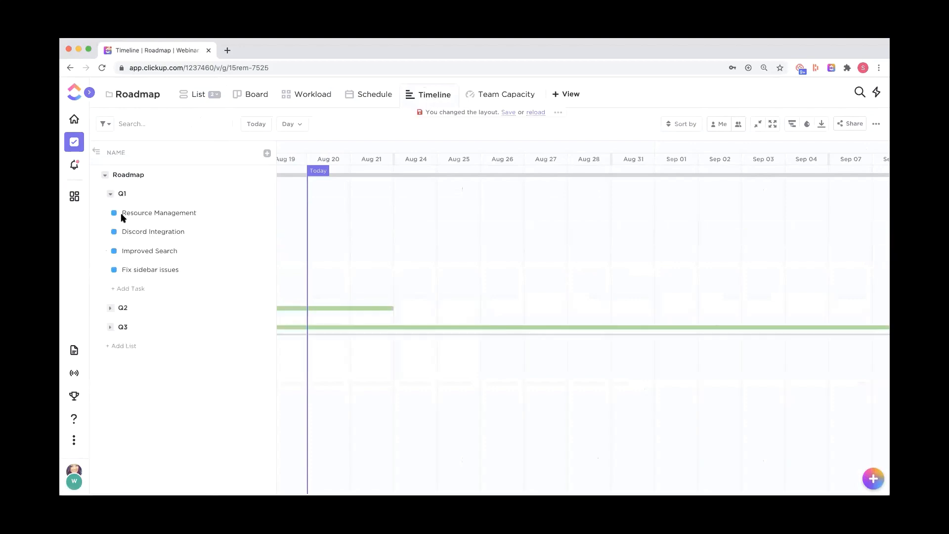
pyautogui.hscroll(-10, 325, 247)
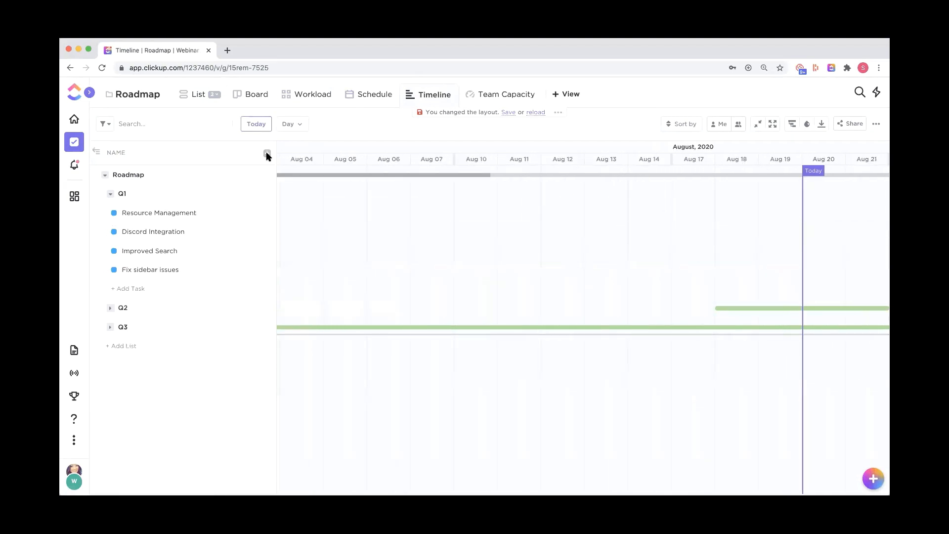
pyautogui.click(95, 153)
pyautogui.hscroll(-10, 239, 241)
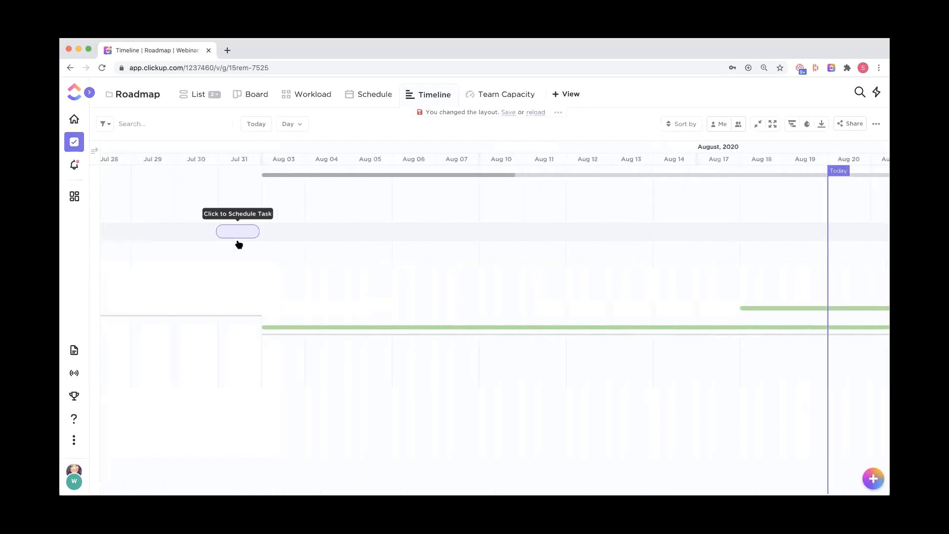
pyautogui.click(94, 152)
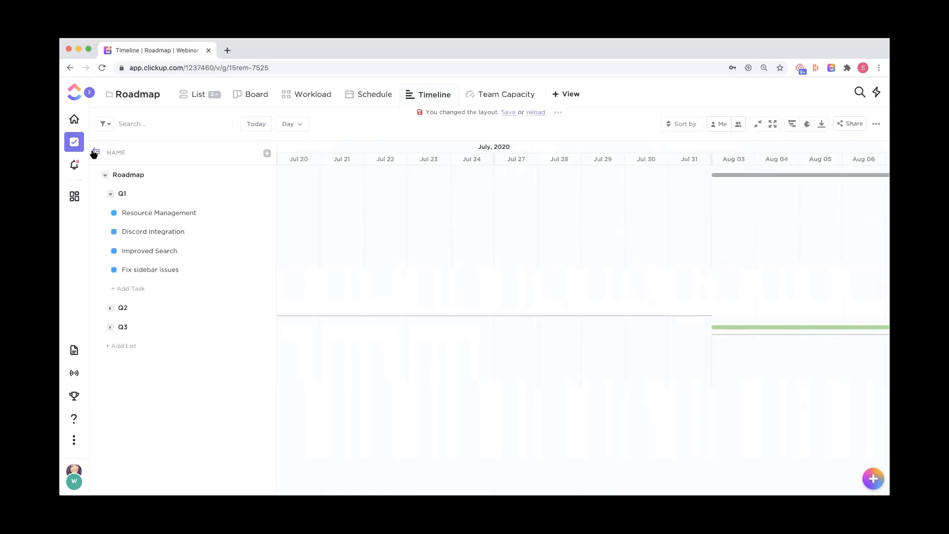
# Move the Resource Management task from Q1 into Q2 in the Timeline and expand Q2.
pyautogui.moveTo(157, 214); pyautogui.dragTo(504, 310)
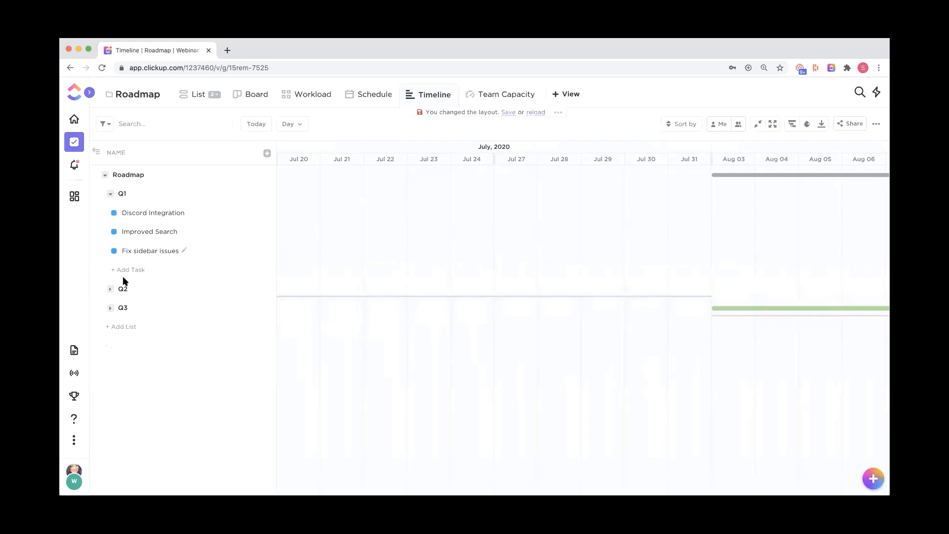
pyautogui.click(111, 290)
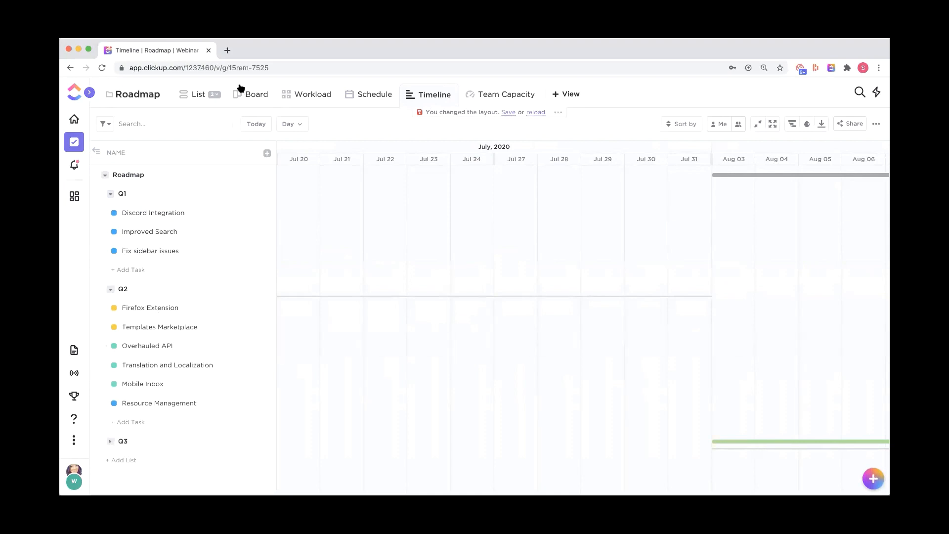
# Open the Timeline view of the Phase 1 - Strategy list and show its tasks from February 2020 onward.
pyautogui.click(196, 95)
pyautogui.click(90, 94)
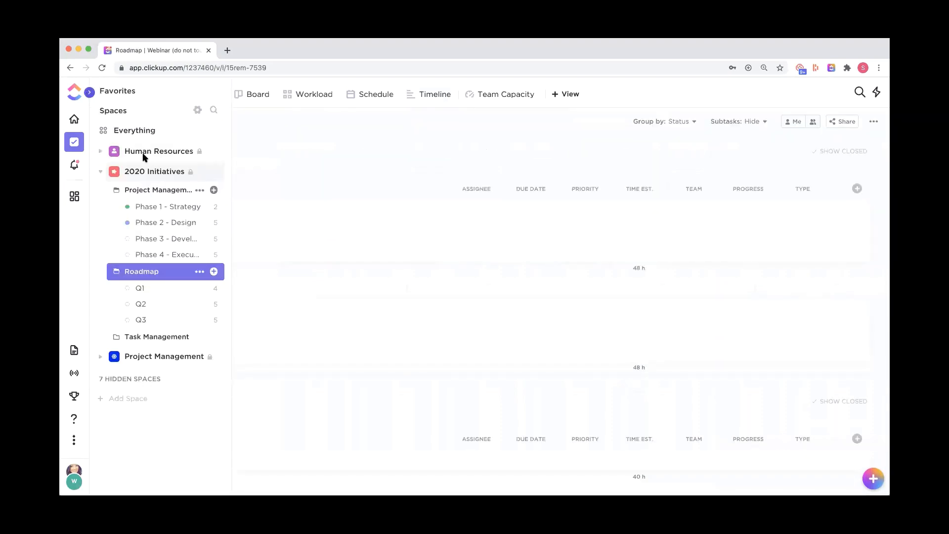
pyautogui.click(170, 207)
pyautogui.click(630, 92)
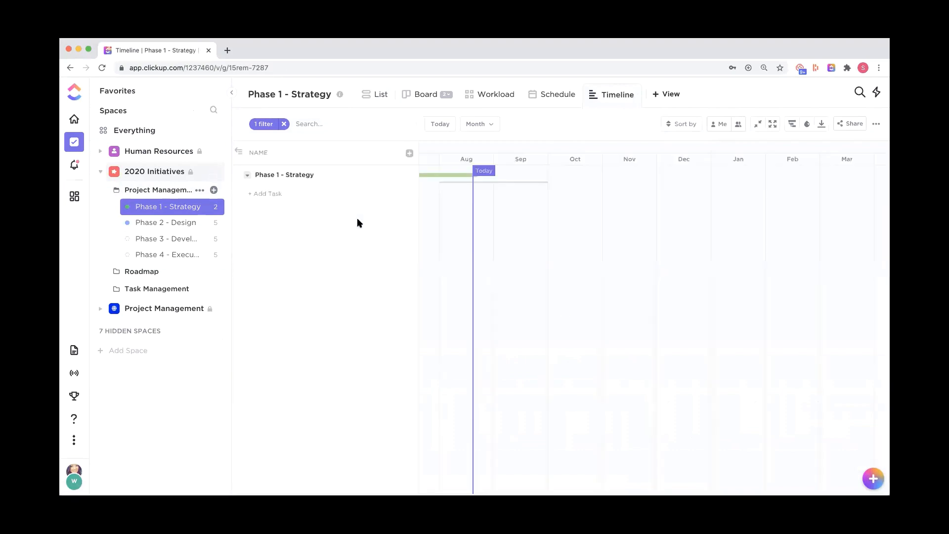
pyautogui.click(247, 176)
pyautogui.click(247, 176)
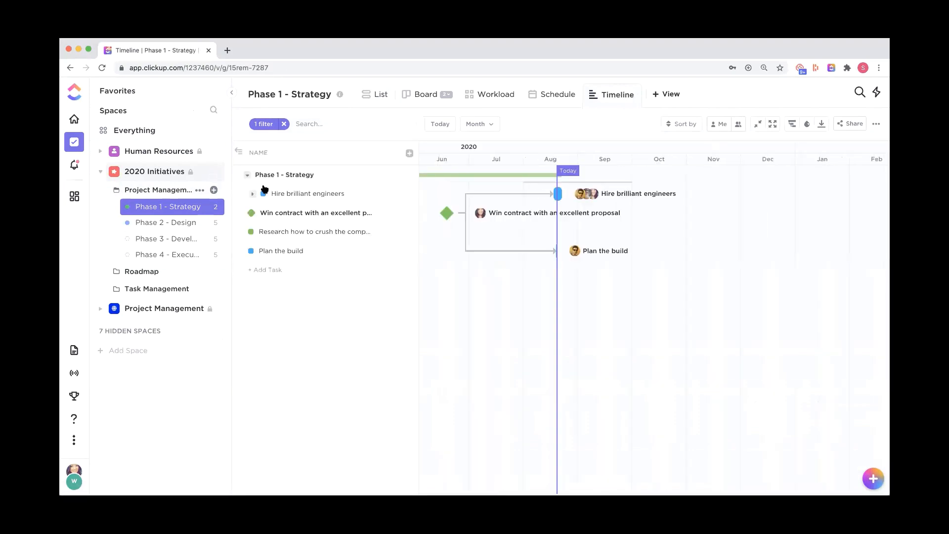
pyautogui.hscroll(3, 502, 272)
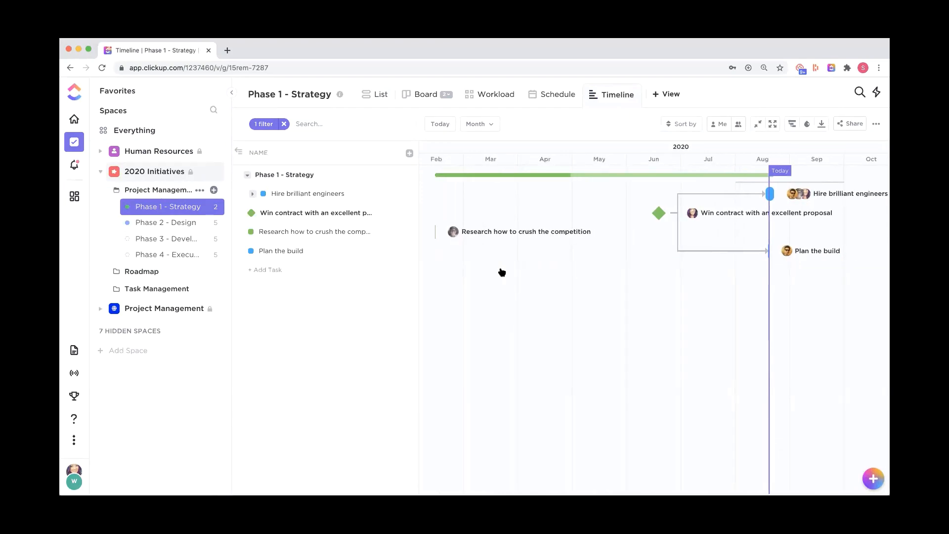
# Add a dependency in the Timeline from Research how to crush the competition to the Win contract with an excellent proposal milestone.
pyautogui.moveTo(659, 215)
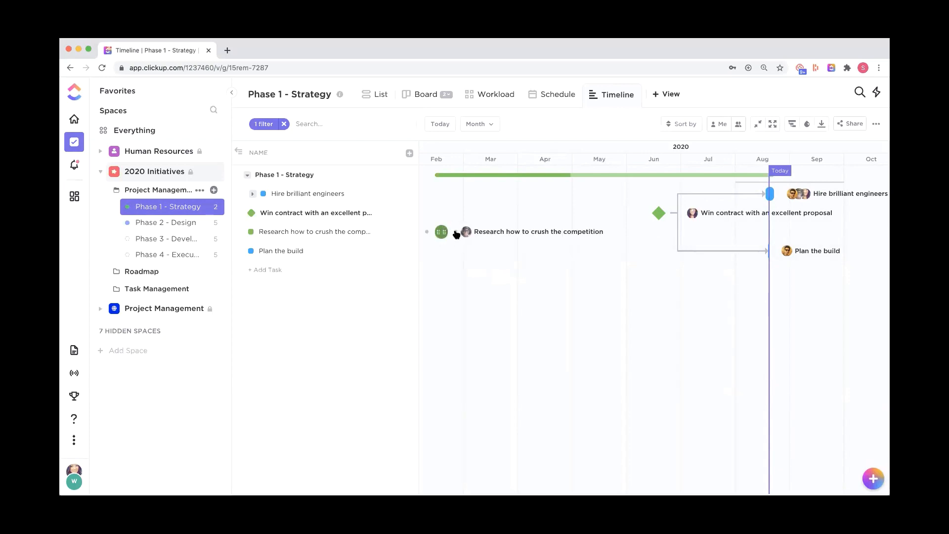
pyautogui.moveTo(447, 230); pyautogui.dragTo(662, 213)
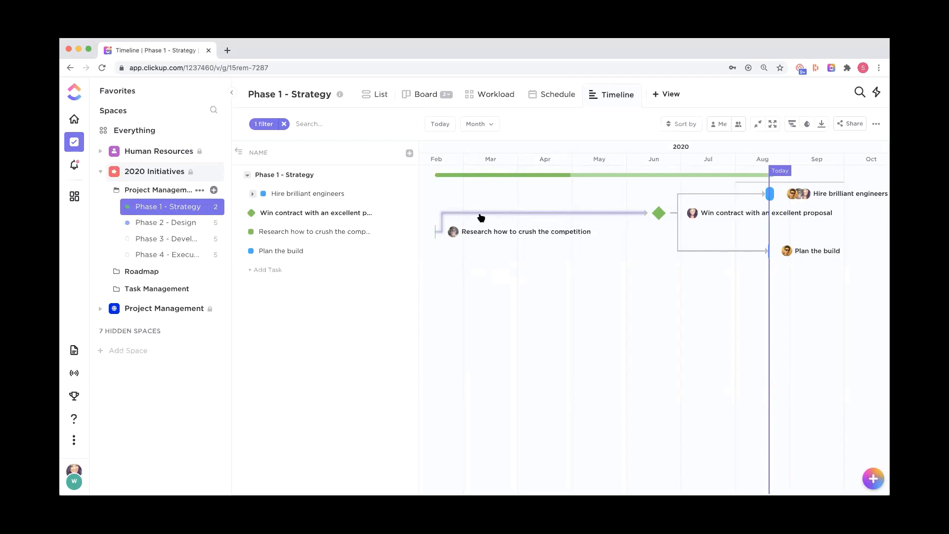
# Check the Timeline's Reschedule Dependencies setting and extend the Research how to crush the competition task to the end of February.
pyautogui.click(876, 124)
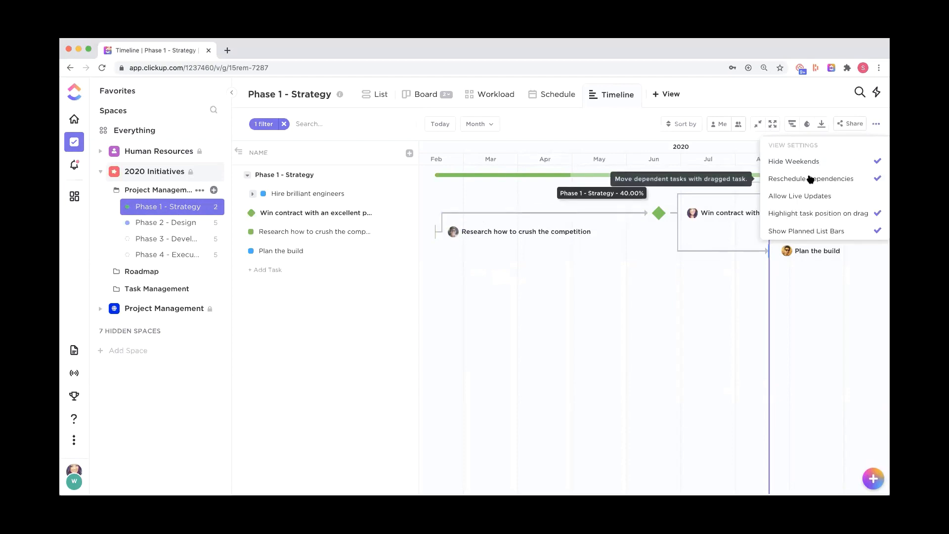
pyautogui.click(638, 236)
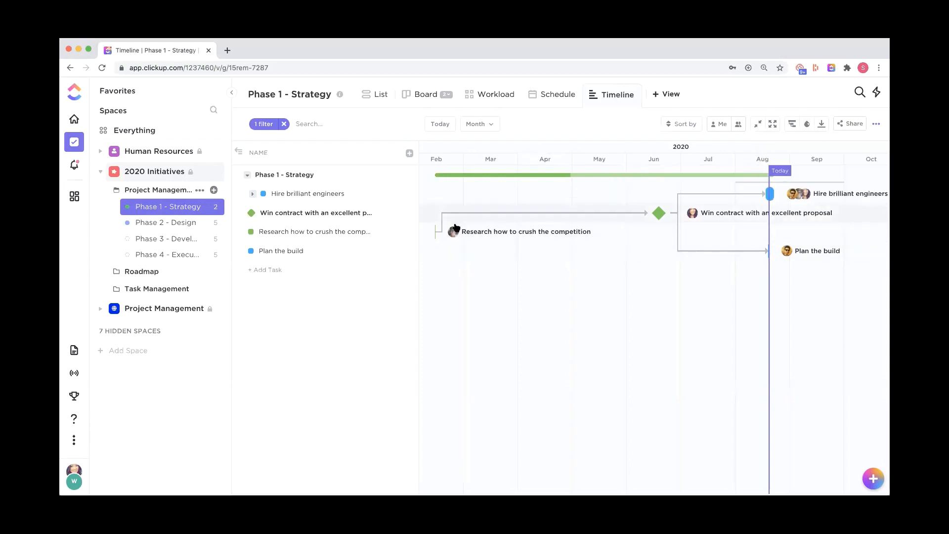
pyautogui.moveTo(441, 230); pyautogui.dragTo(574, 236)
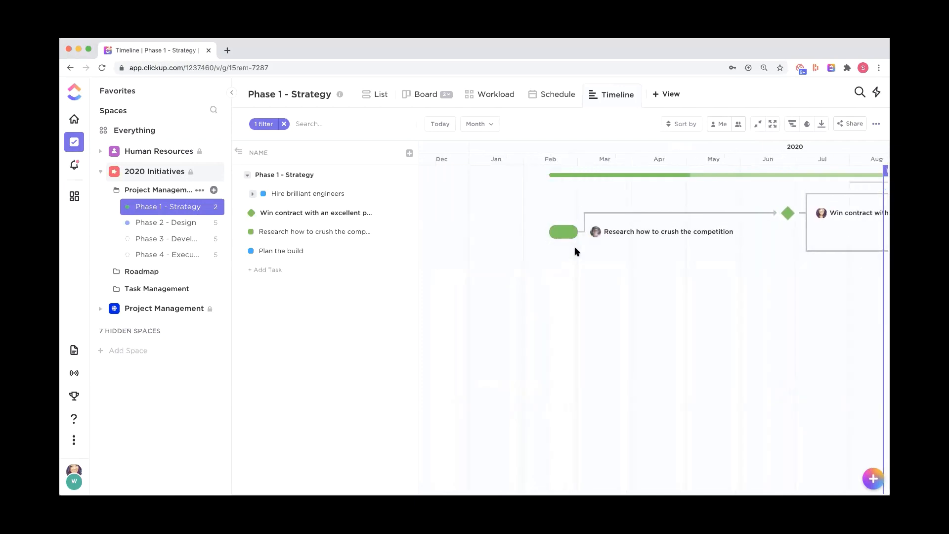
# Inspect the subtasks of Hire brilliant engineers and the Phase 1 - Strategy progress bar with its tasks collapsed, restoring the expanded list.
pyautogui.click(252, 194)
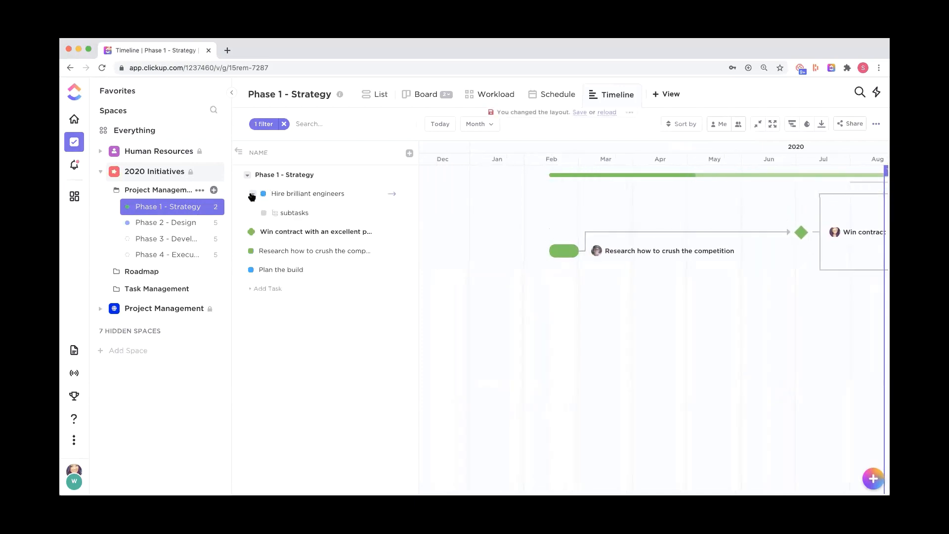
pyautogui.click(252, 194)
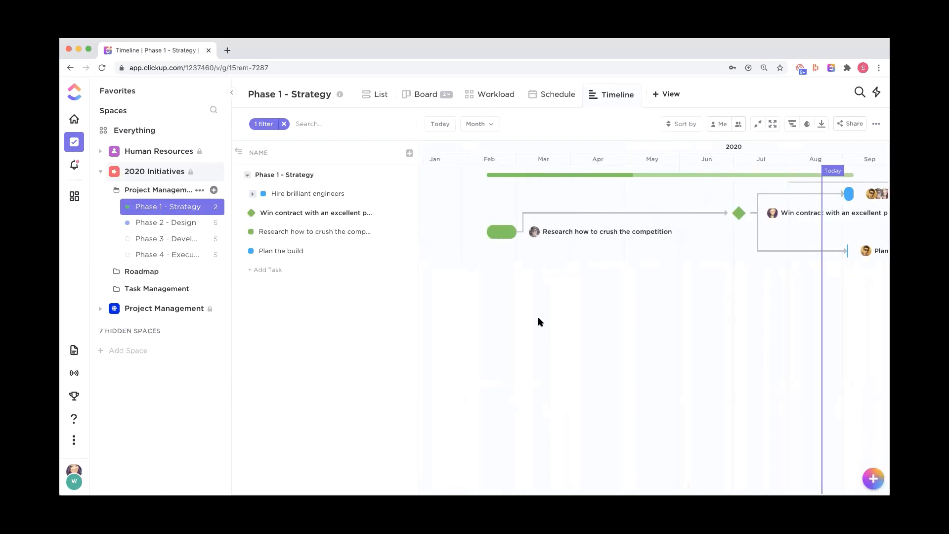
pyautogui.click(247, 176)
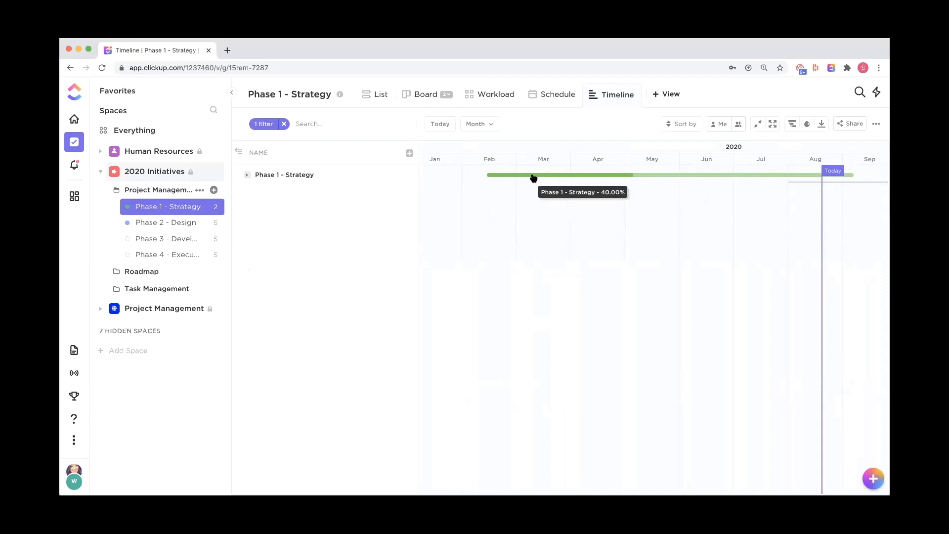
pyautogui.click(247, 175)
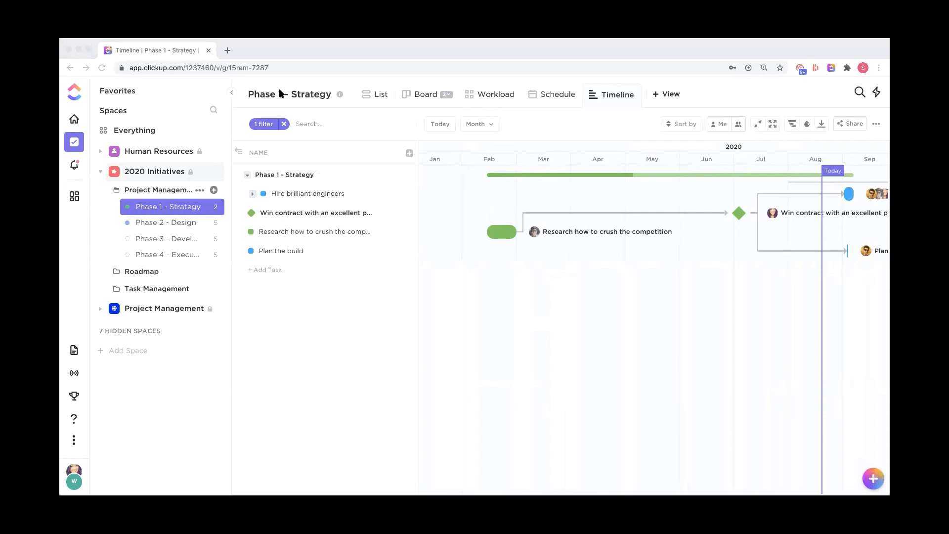
# Reopen the Roadmap folder's Team Capacity view as the only browser tab and hide the sidebar.
pyautogui.press('super+shift+t')
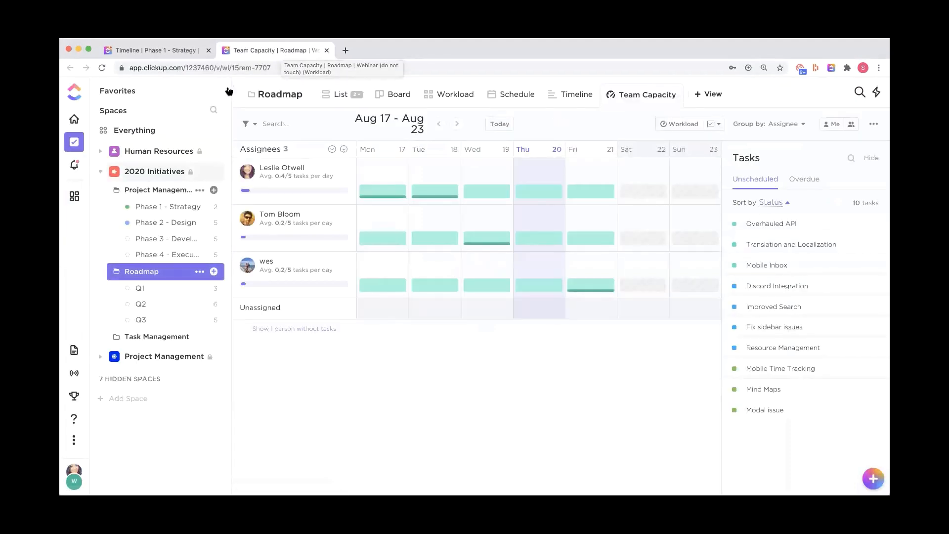
pyautogui.click(208, 51)
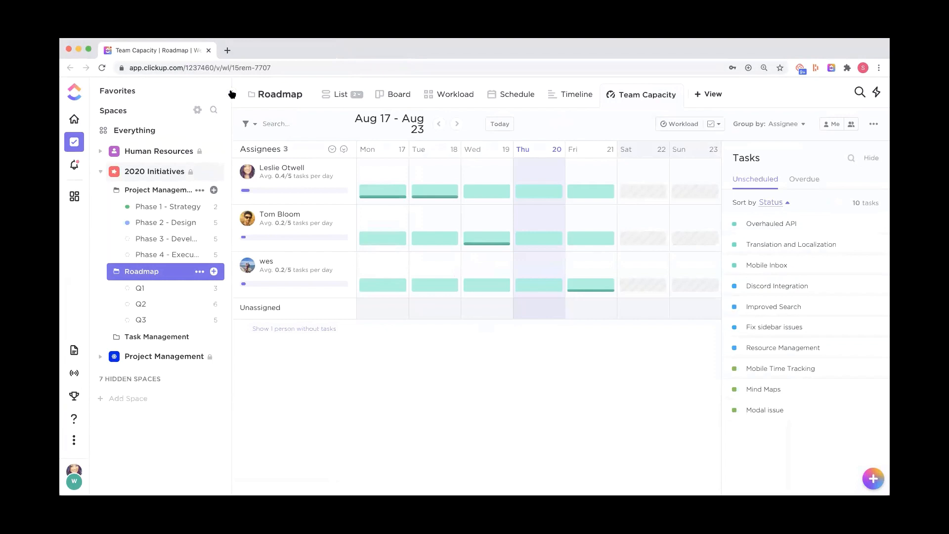
pyautogui.click(231, 94)
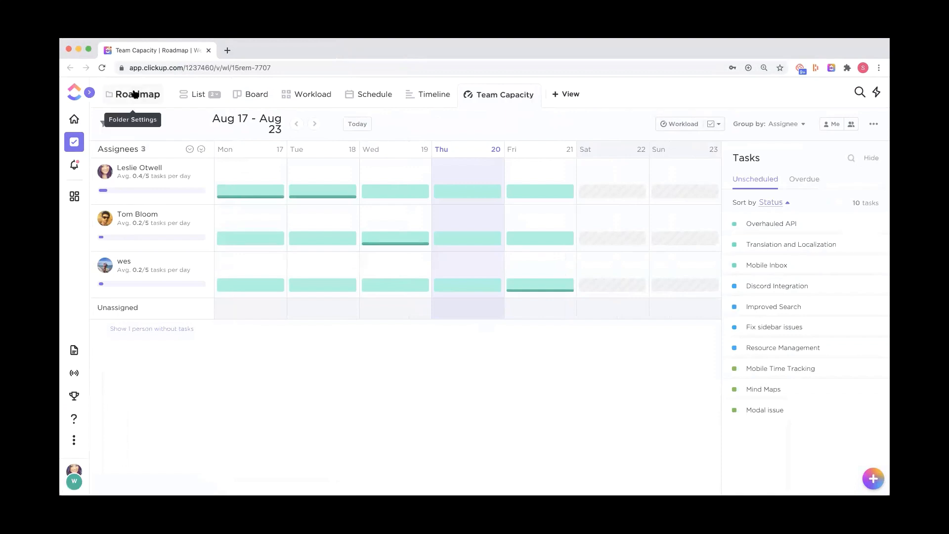
# Check the workload settings and the first assignee's daily capacity setting without changing them.
pyautogui.click(705, 127)
pyautogui.click(722, 100)
pyautogui.click(196, 176)
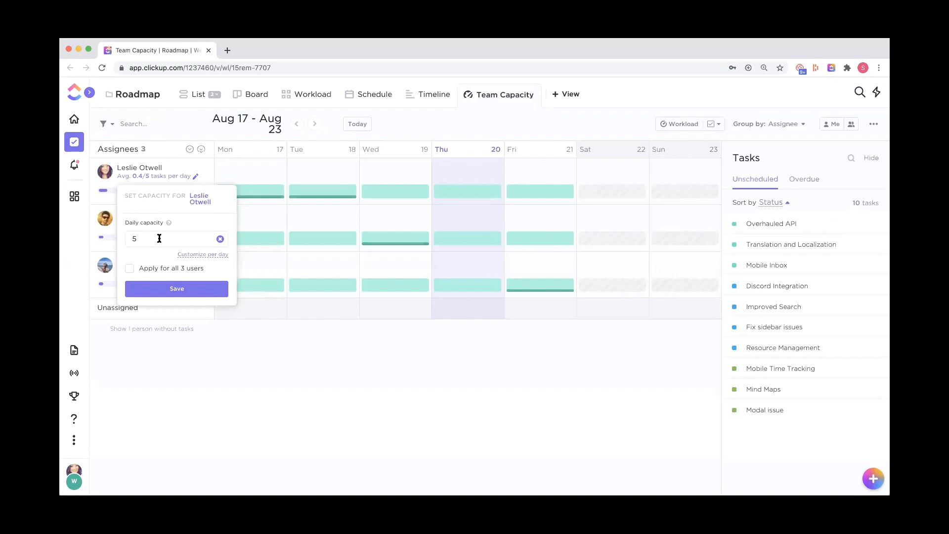
pyautogui.click(173, 121)
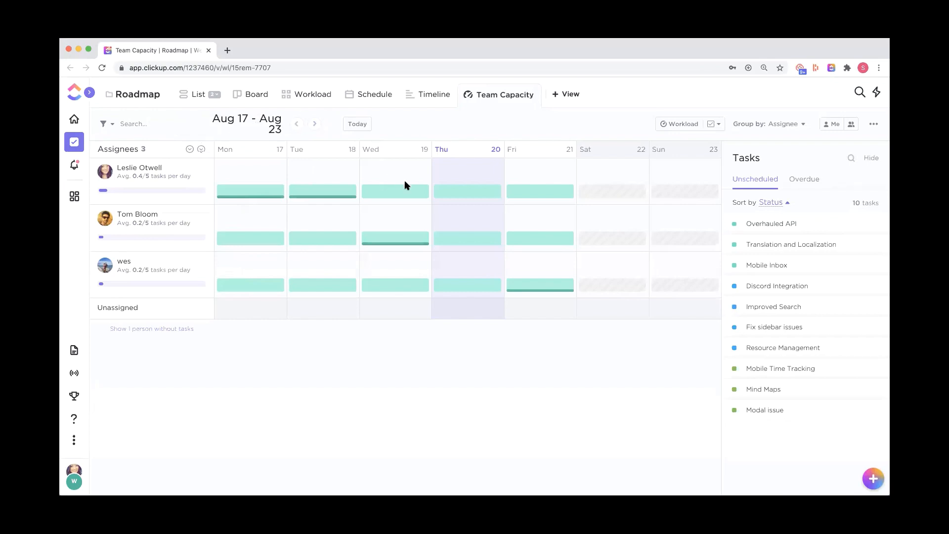
# Expand the assignee rows and compare the first assignee's scheduled tasks with the daily capacity early in the week.
pyautogui.click(458, 196)
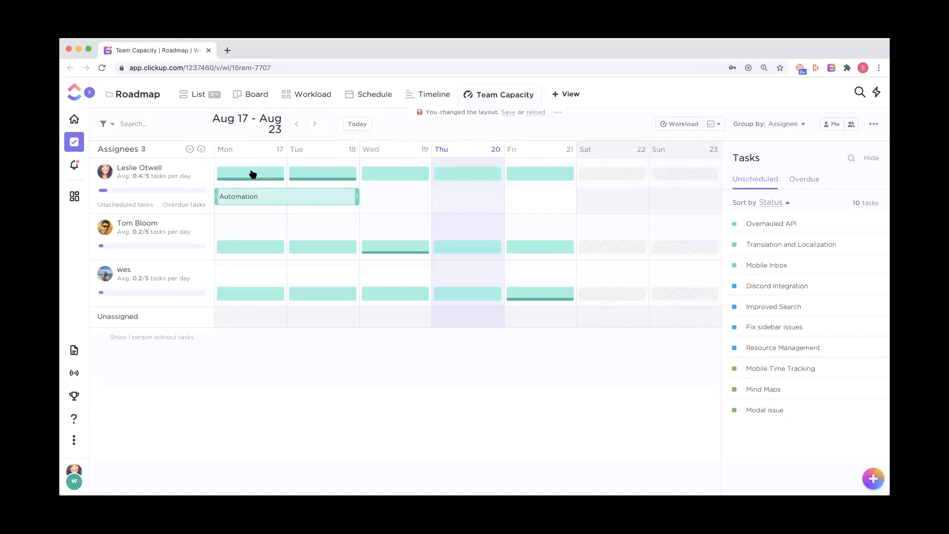
pyautogui.moveTo(253, 174)
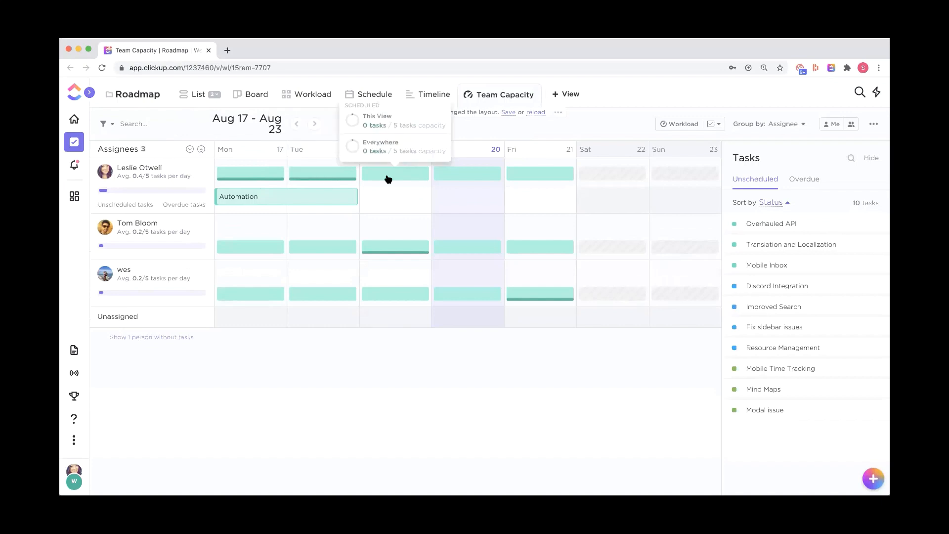
pyautogui.moveTo(310, 170)
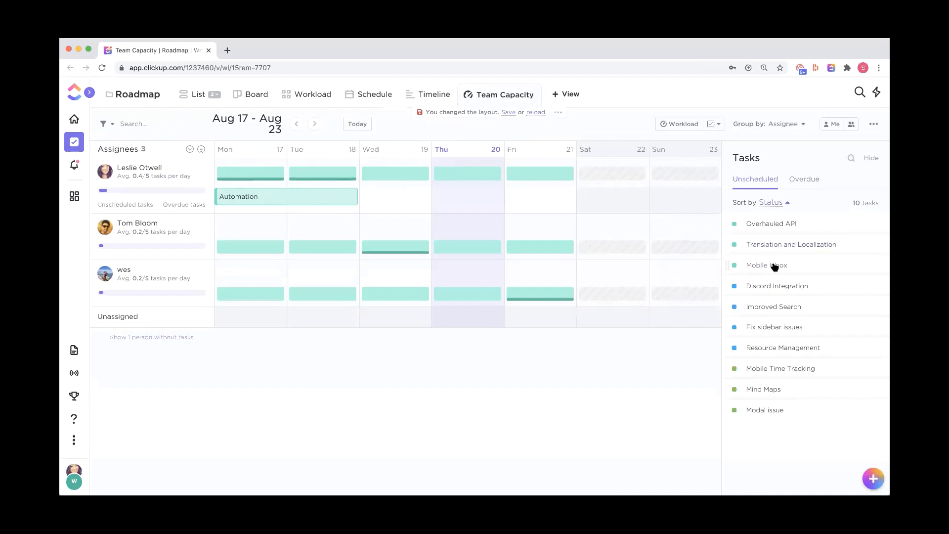
# Schedule the unscheduled Mobile Inbox task for the third assignee on Monday, August 17, and measure workload by Time.
pyautogui.moveTo(736, 266); pyautogui.dragTo(250, 264)
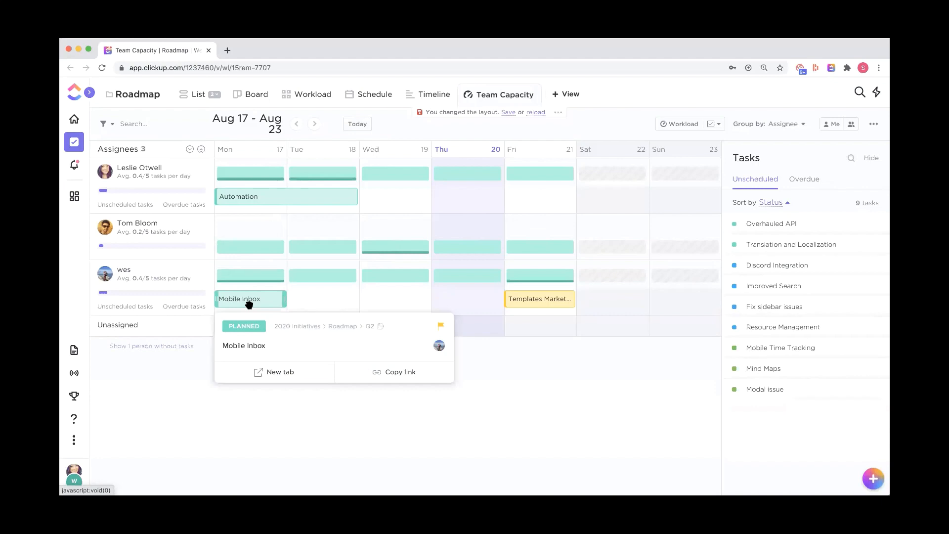
pyautogui.click(693, 121)
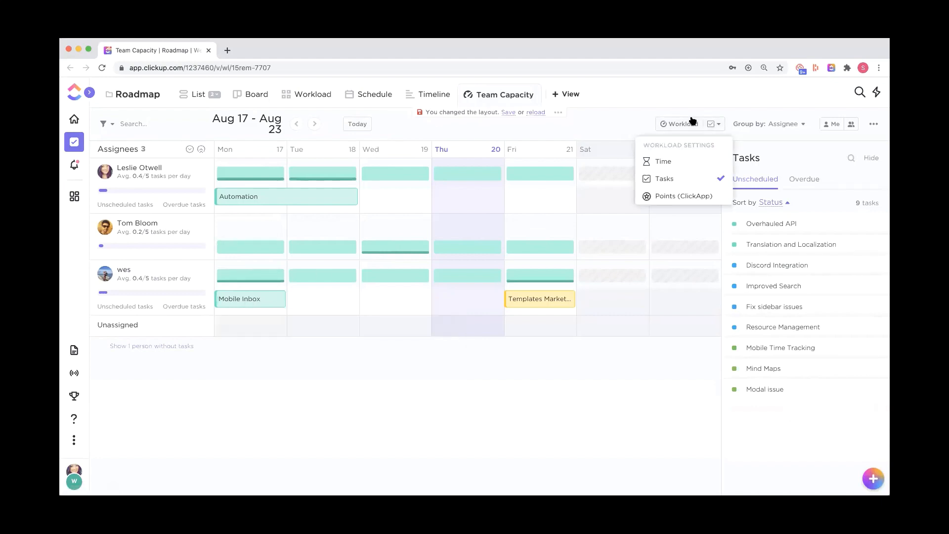
pyautogui.click(672, 167)
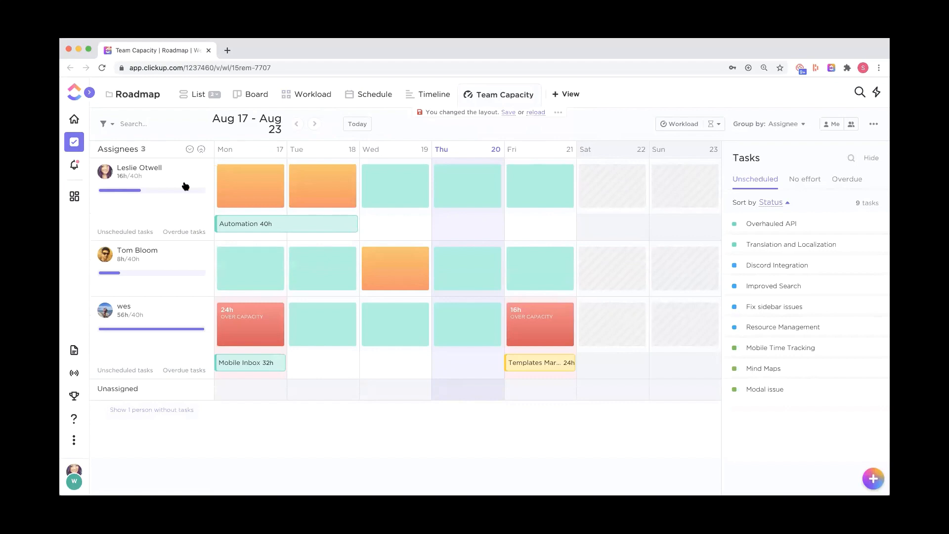
# Examine the first assignee's weekly capacity setting and compare scheduled hours with daily capacity for all three assignees.
pyautogui.click(148, 177)
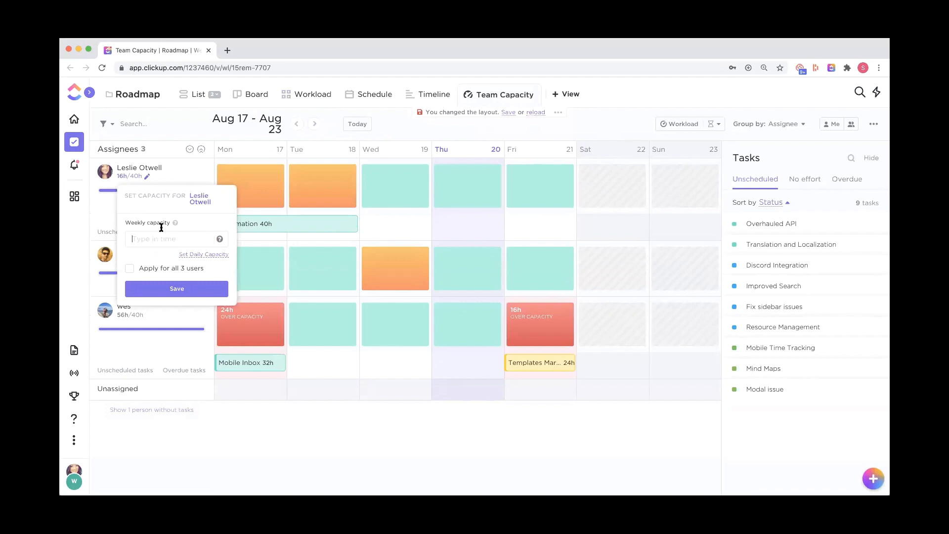
pyautogui.click(110, 211)
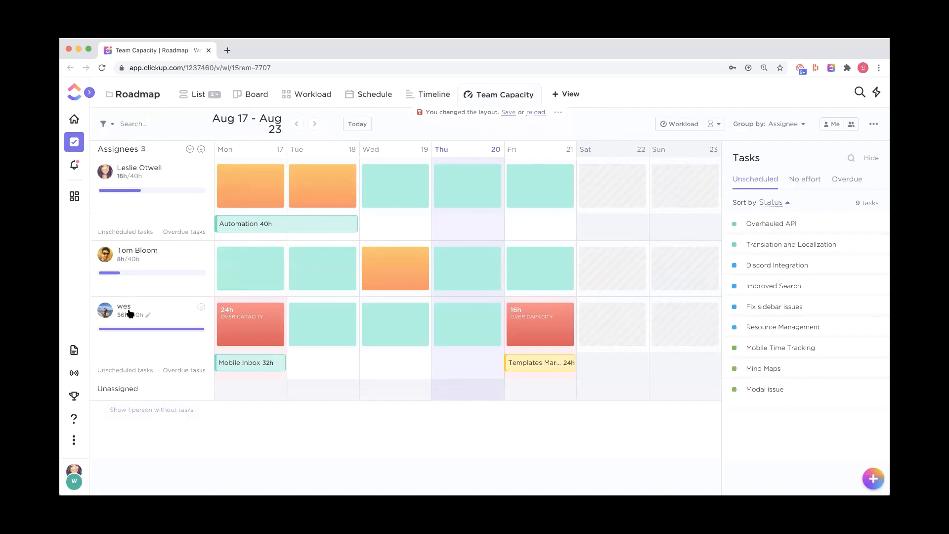
pyautogui.moveTo(408, 185)
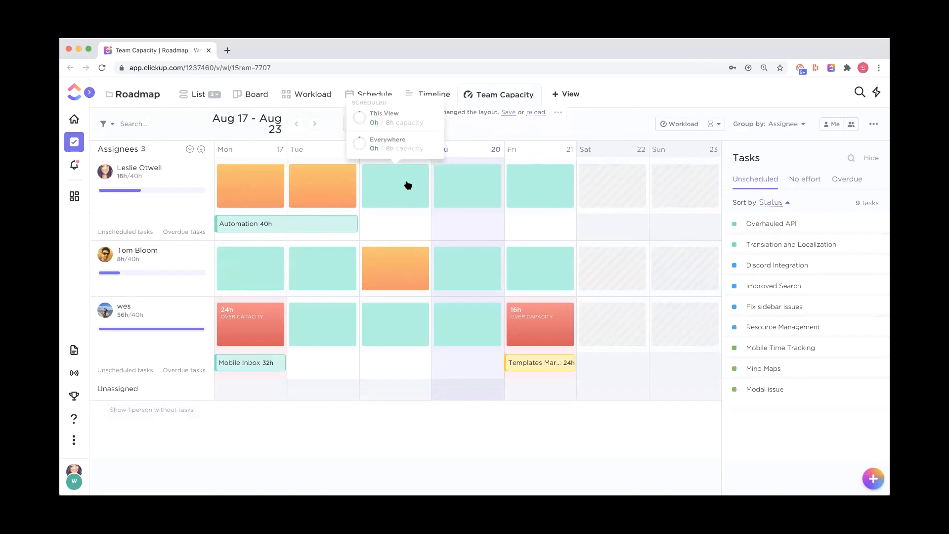
pyautogui.moveTo(398, 273)
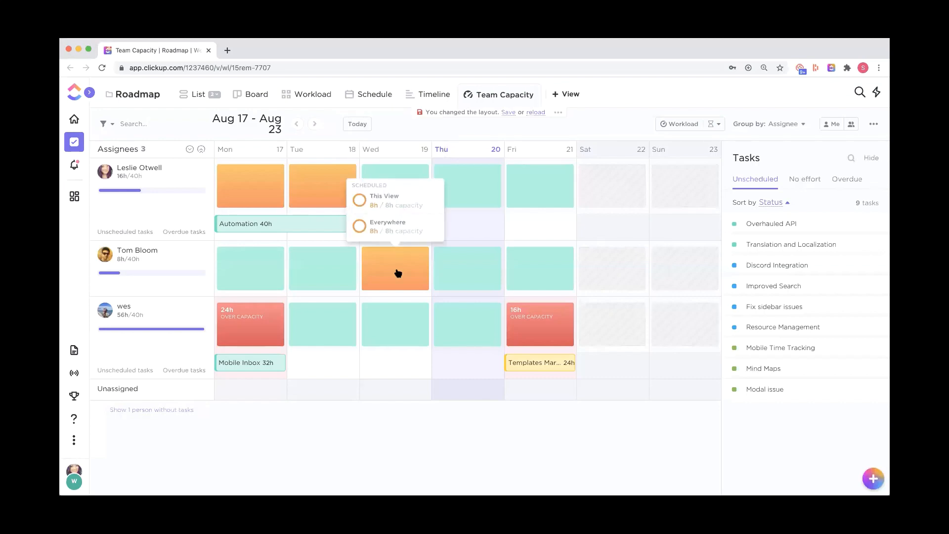
pyautogui.moveTo(280, 324)
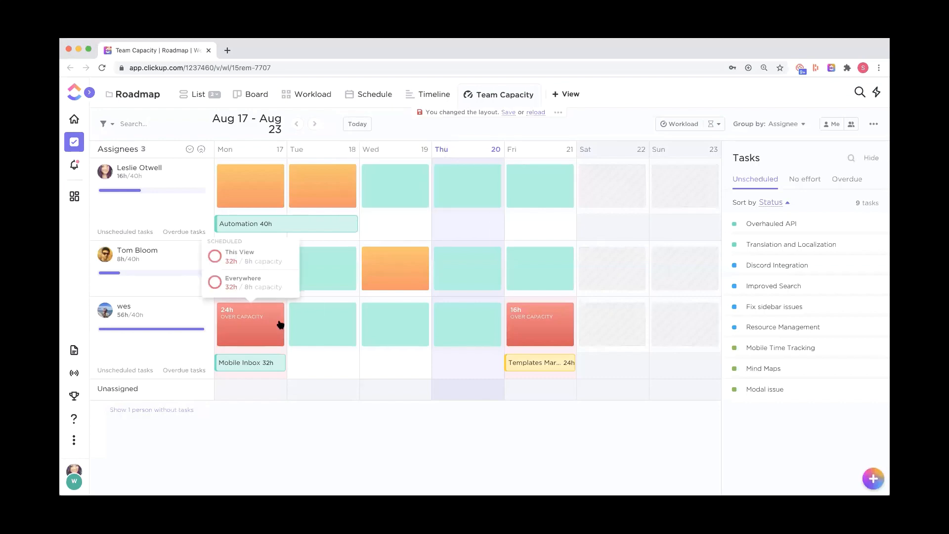
# Schedule Translation and Localization for the first assignee from Thursday, August 20 through Saturday, August 22.
pyautogui.moveTo(737, 244); pyautogui.dragTo(464, 215)
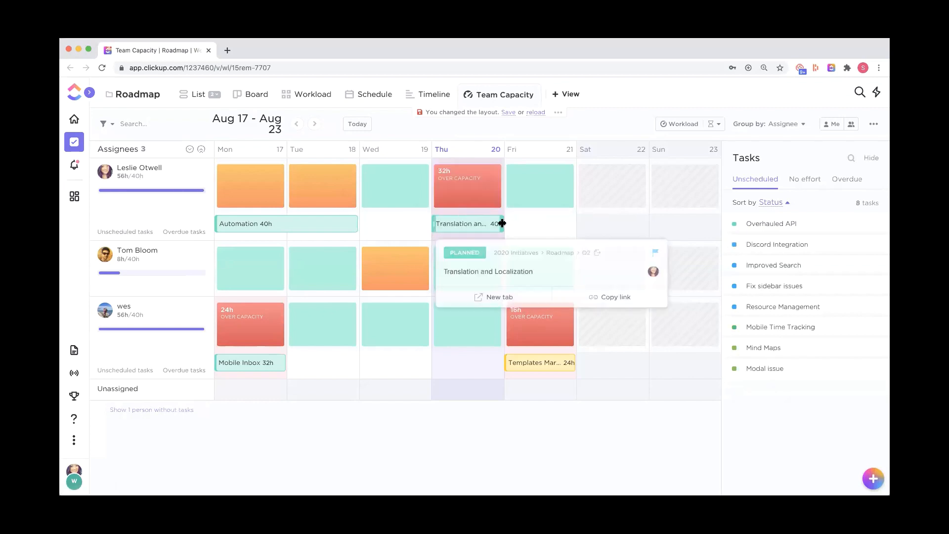
pyautogui.moveTo(503, 224); pyautogui.dragTo(605, 223)
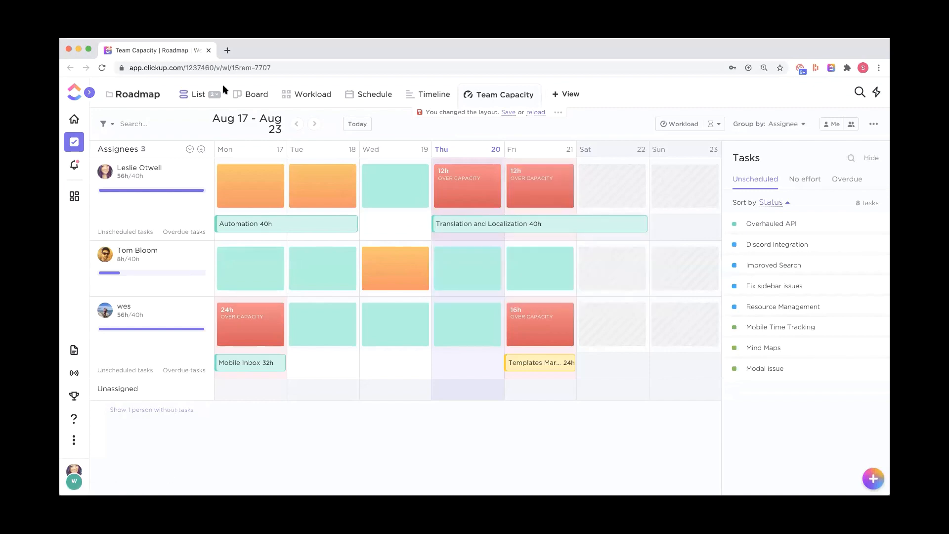
# Open the Task Management folder's List view and hide the sidebar.
pyautogui.click(197, 94)
pyautogui.click(90, 94)
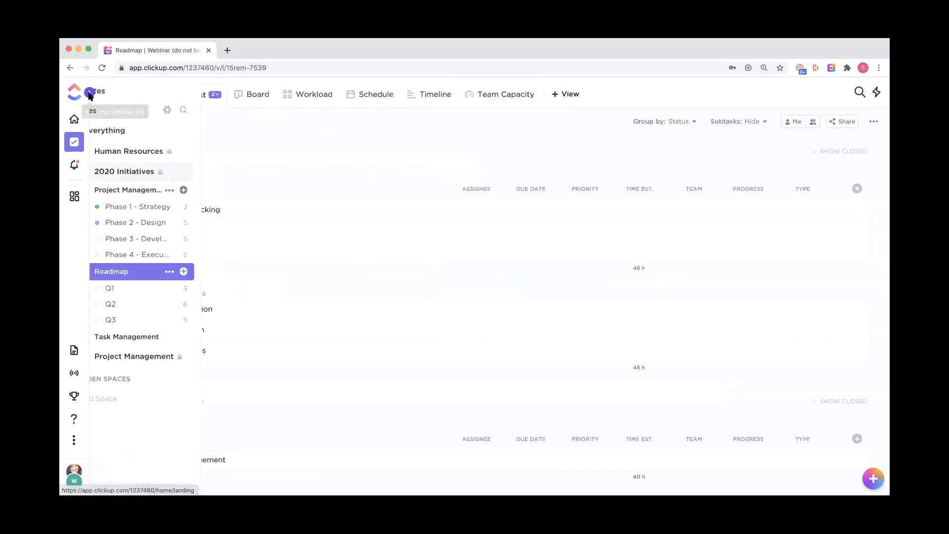
pyautogui.click(159, 336)
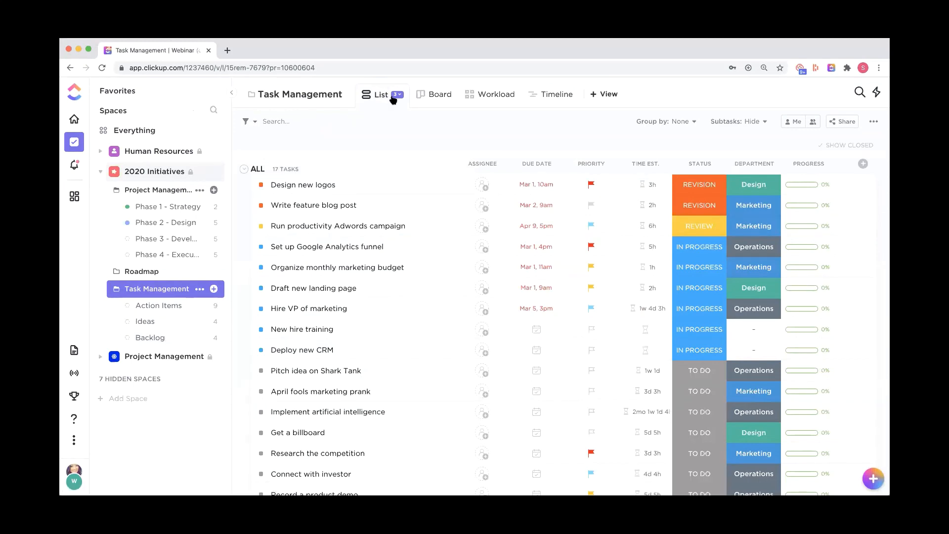
pyautogui.click(232, 93)
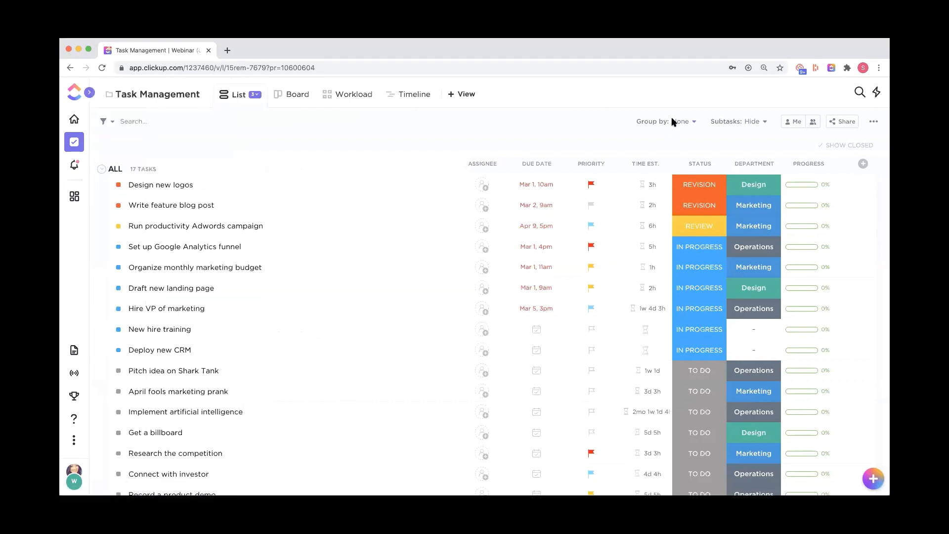
# Group the Task Management list by Status, and return the grouping to None.
pyautogui.click(673, 121)
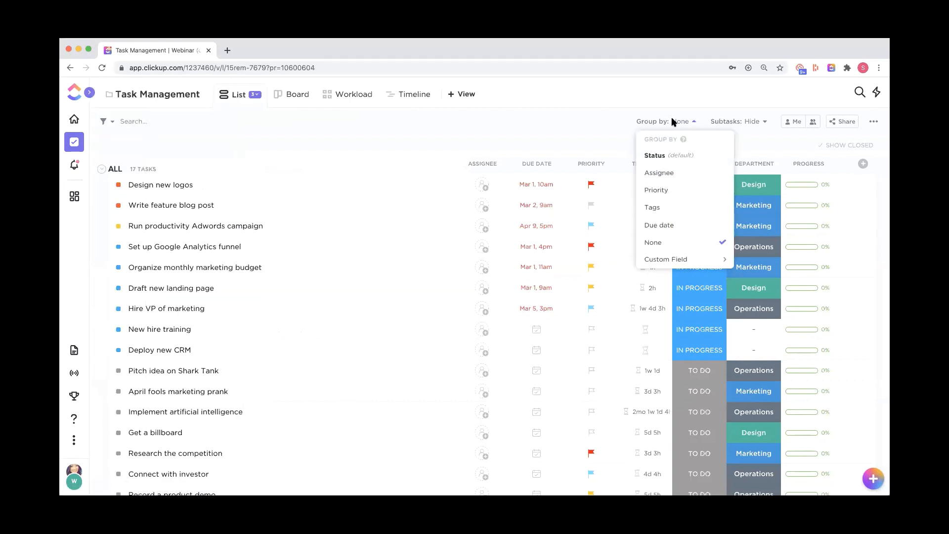
pyautogui.click(657, 156)
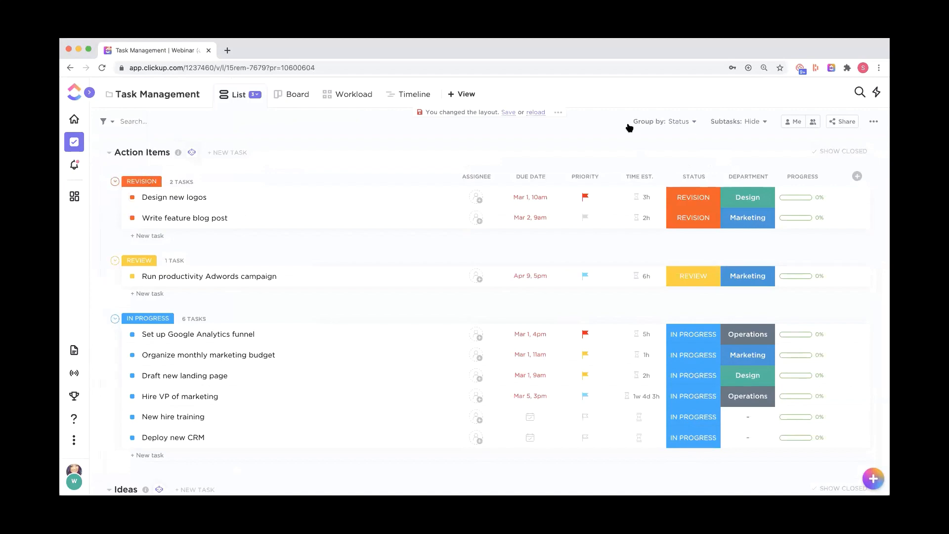
pyautogui.click(685, 123)
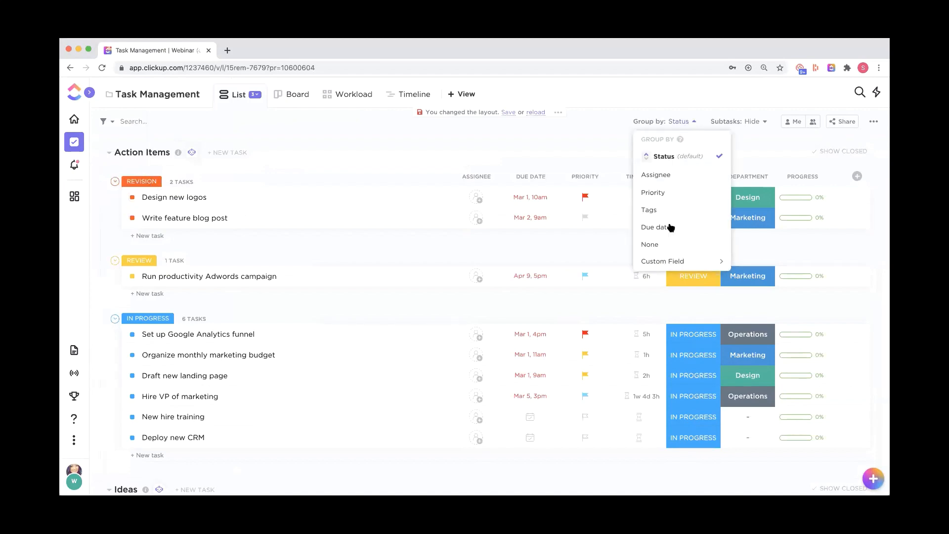
pyautogui.click(663, 246)
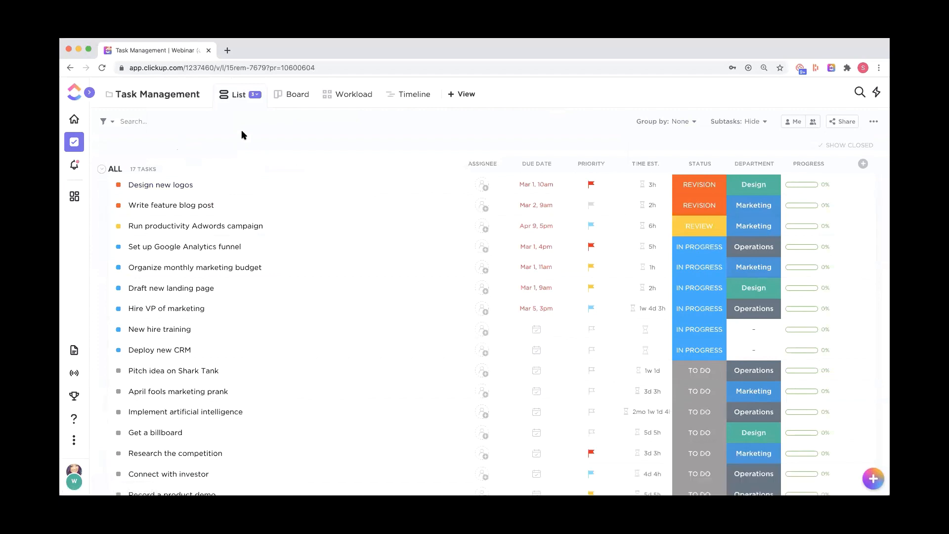
# Review the Task Management list's tasks, the Department options for Design new logos, and the Progress column.
pyautogui.scroll(-5, 124, 191)
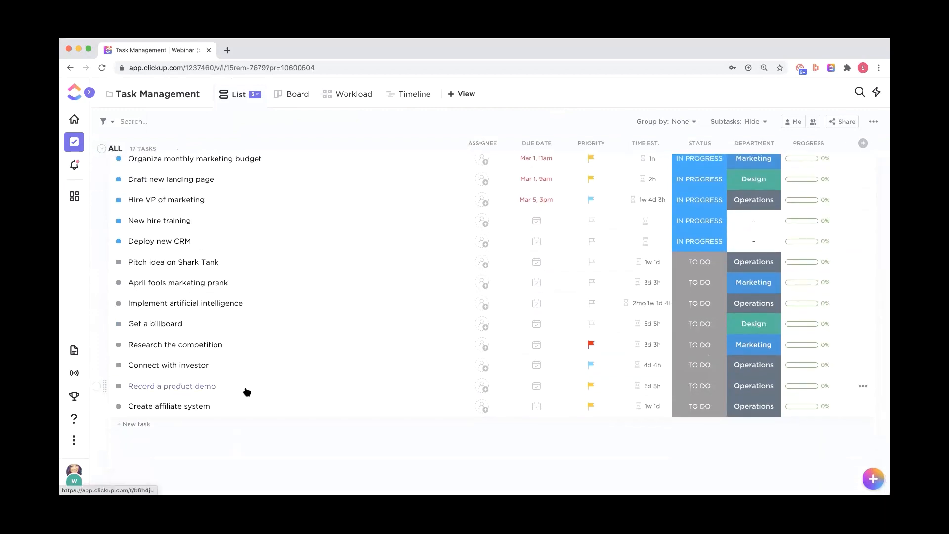
pyautogui.scroll(5, 233, 381)
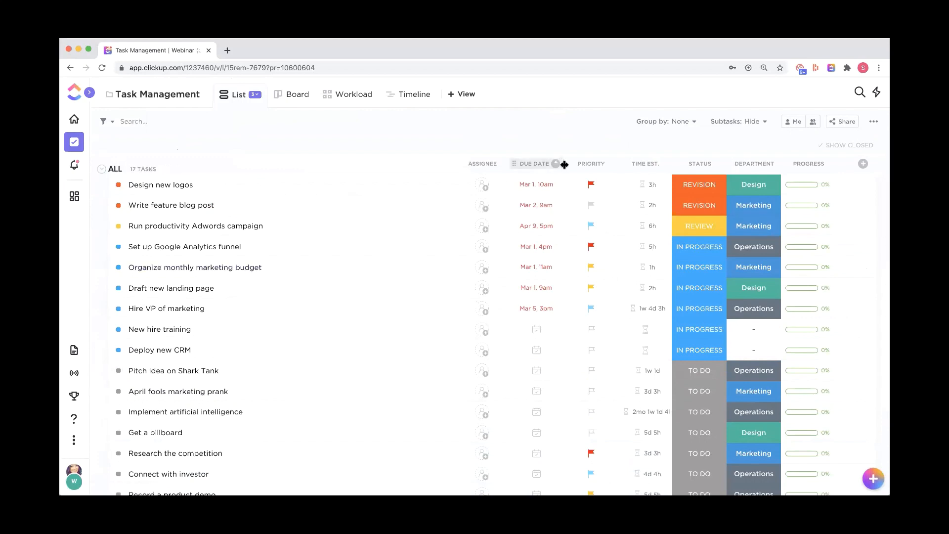
pyautogui.click(767, 188)
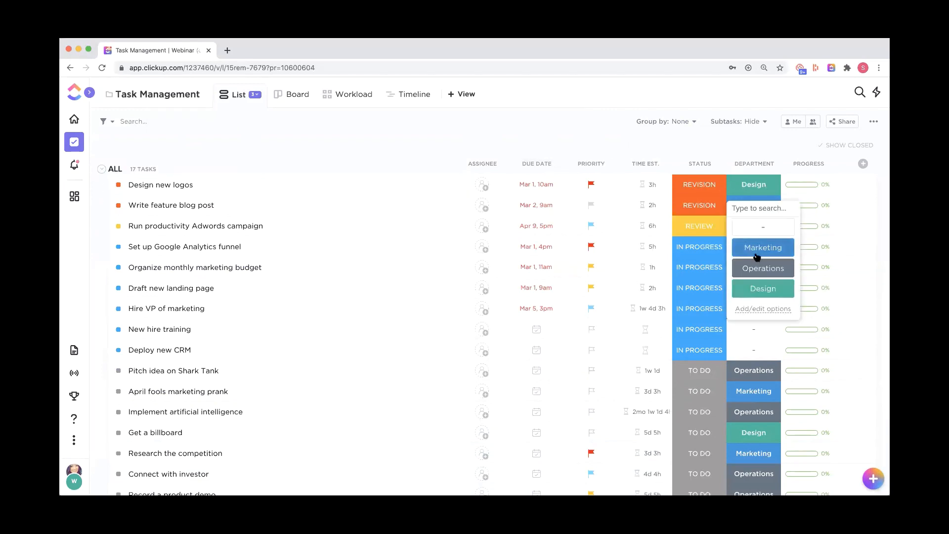
pyautogui.click(735, 141)
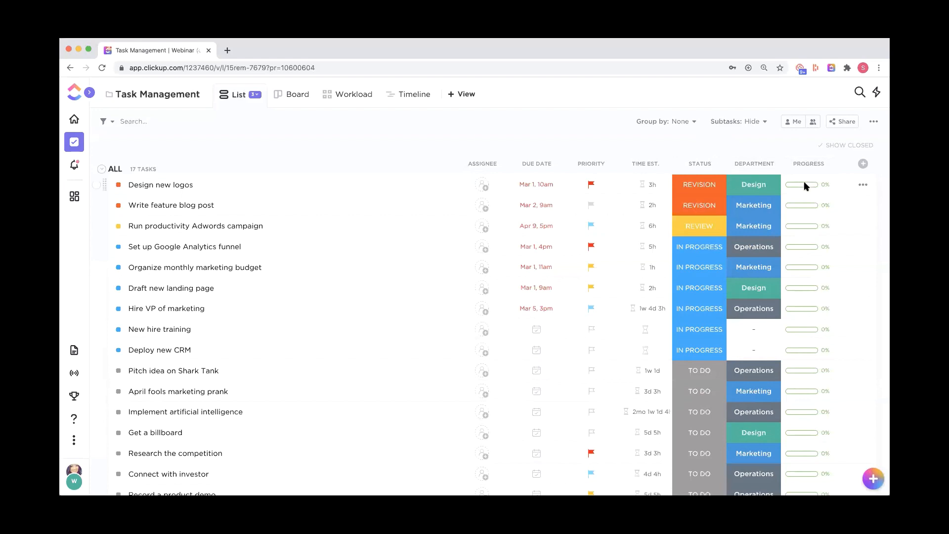
pyautogui.moveTo(806, 186)
# Check the Task Management folder's Workload view and the view types available to add.
pyautogui.click(349, 95)
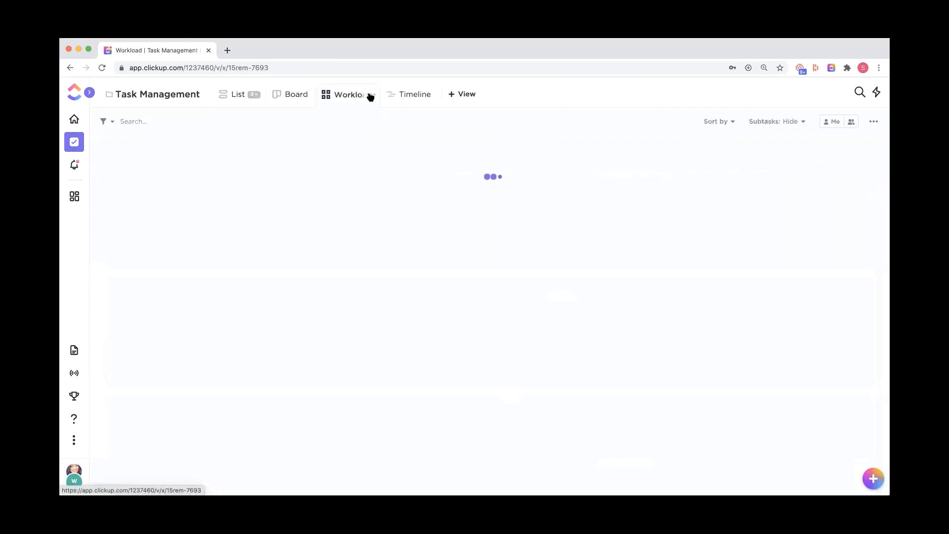
pyautogui.click(453, 98)
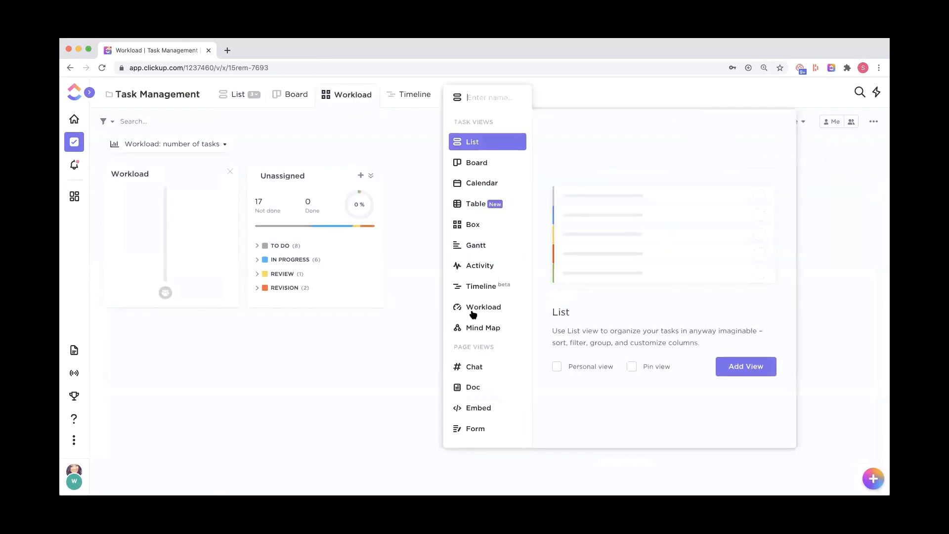
pyautogui.click(427, 234)
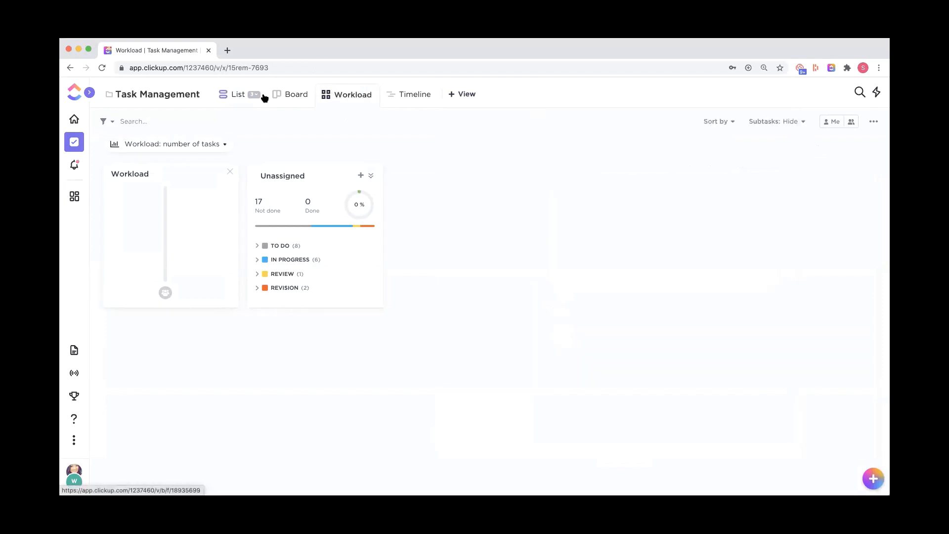
# In the List view, assign Design new logos to yourself and Write feature blog post to a teammate.
pyautogui.click(236, 94)
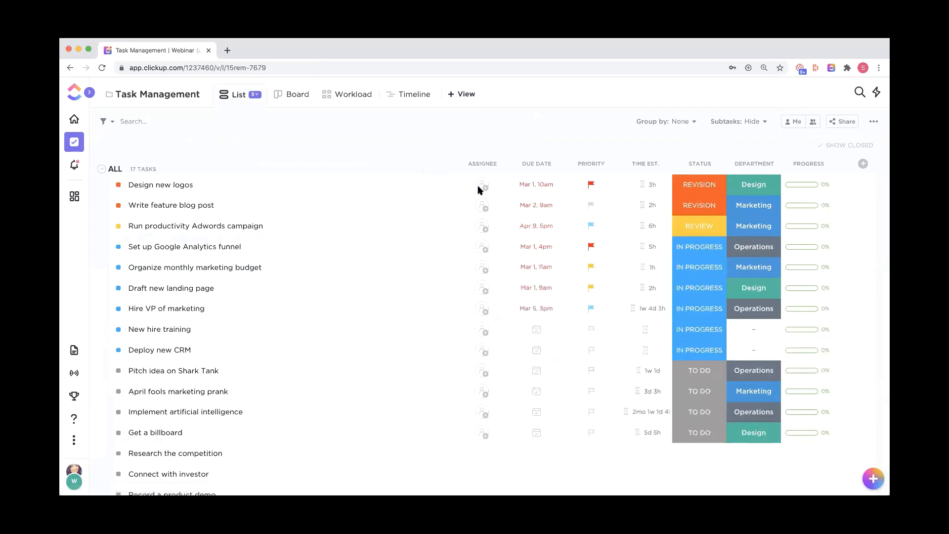
pyautogui.click(483, 184)
pyautogui.click(502, 253)
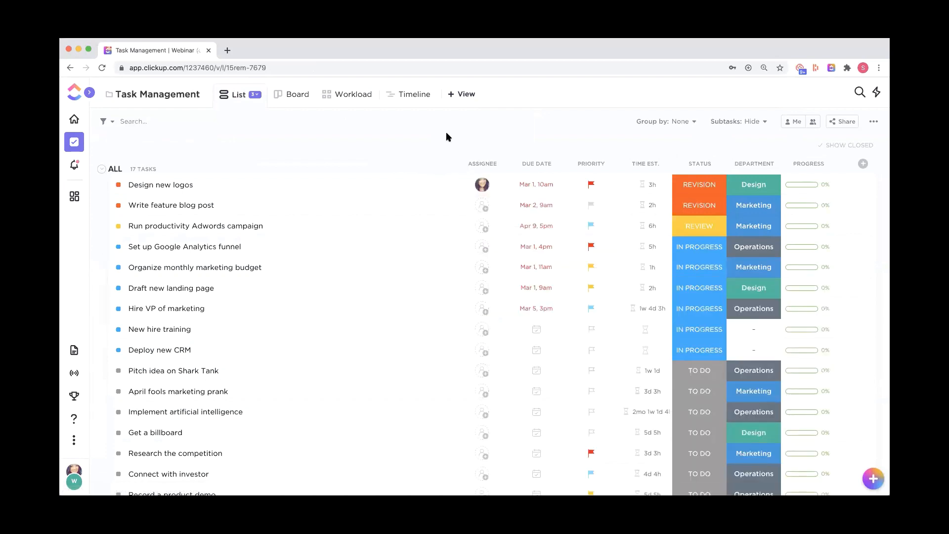
pyautogui.click(478, 205)
pyautogui.click(515, 294)
# Examine the Workload view's status bars for unassigned and assigned tasks, and expand the teammate's Revision group.
pyautogui.click(356, 98)
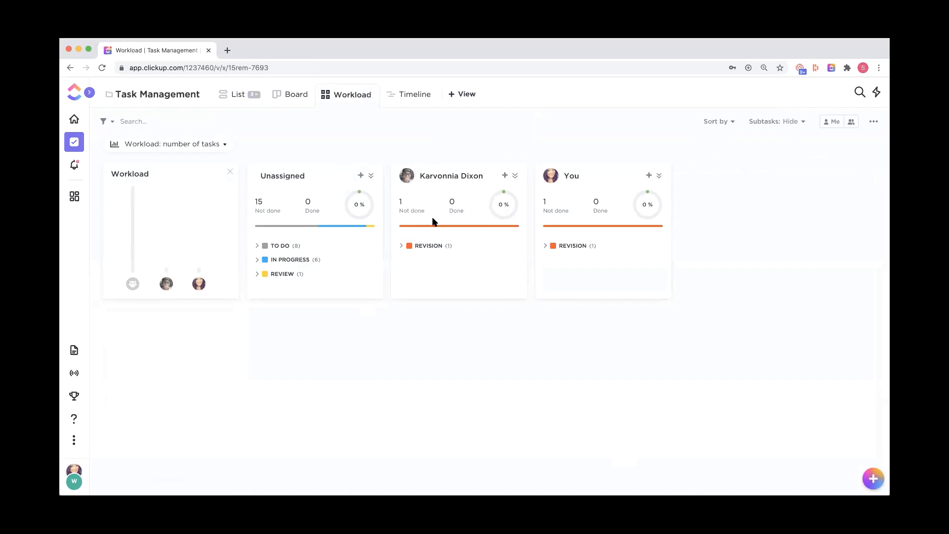
pyautogui.moveTo(431, 227)
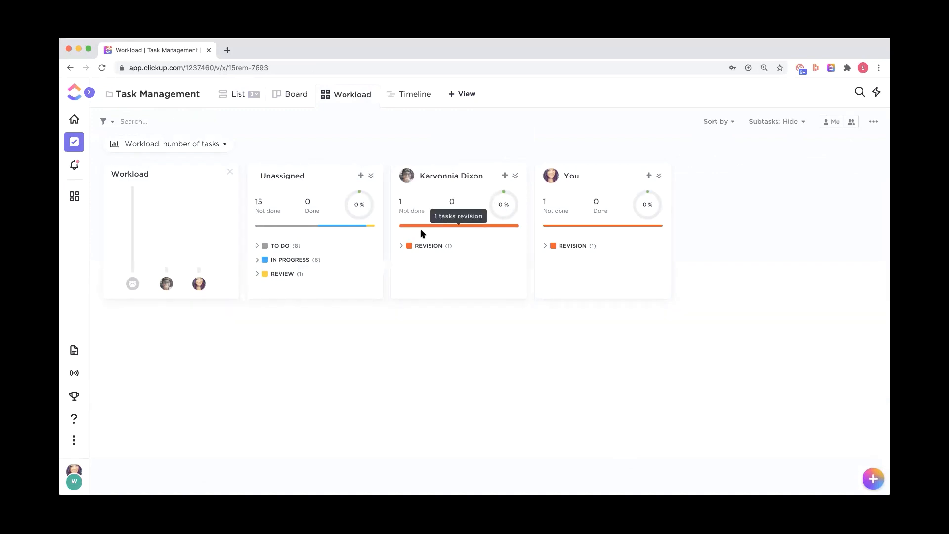
pyautogui.click(402, 246)
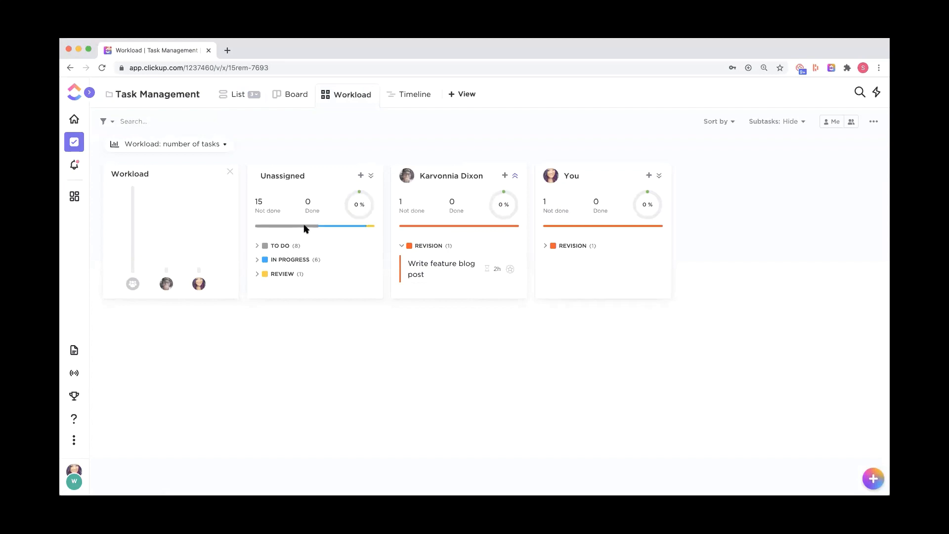
pyautogui.moveTo(305, 228)
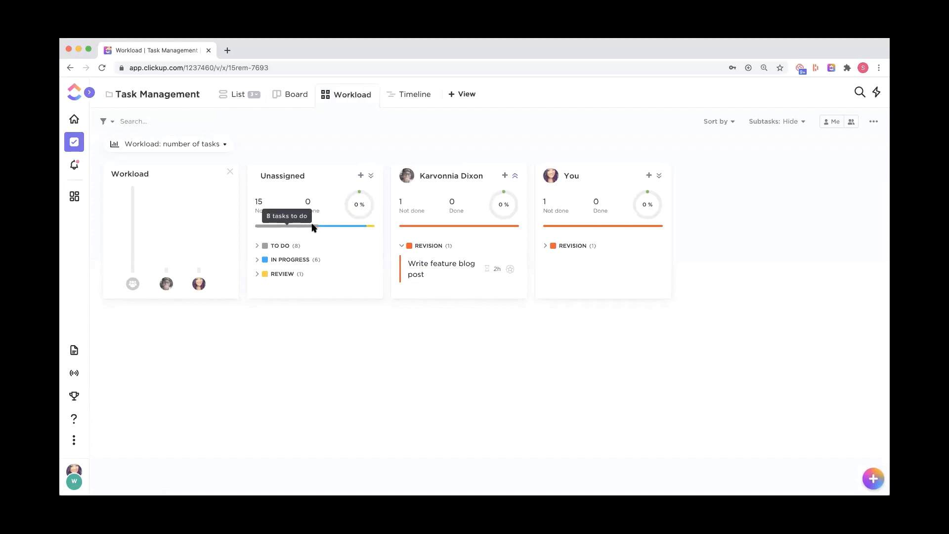
pyautogui.moveTo(427, 227)
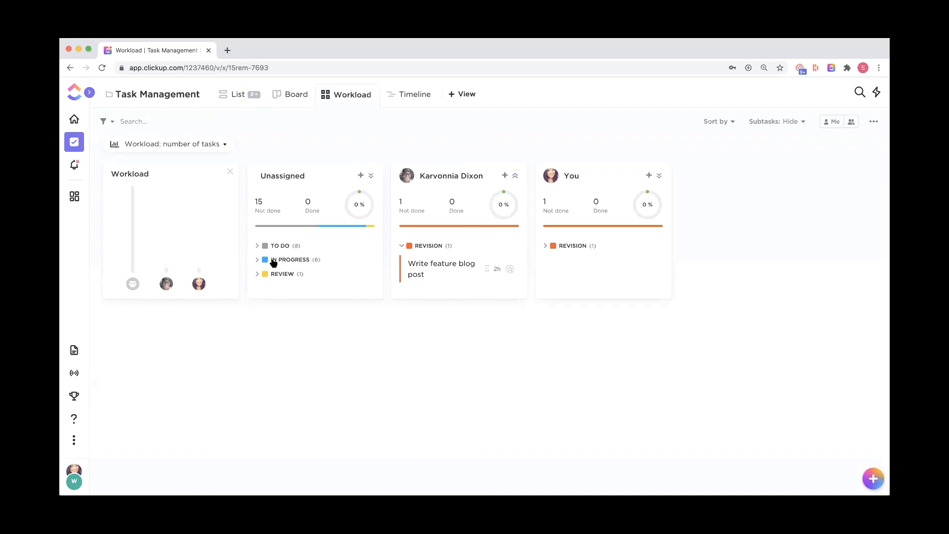
# Reassign Set up Google Analytics funnel from the Unassigned In Progress group to yourself, and dismiss the notification.
pyautogui.click(258, 260)
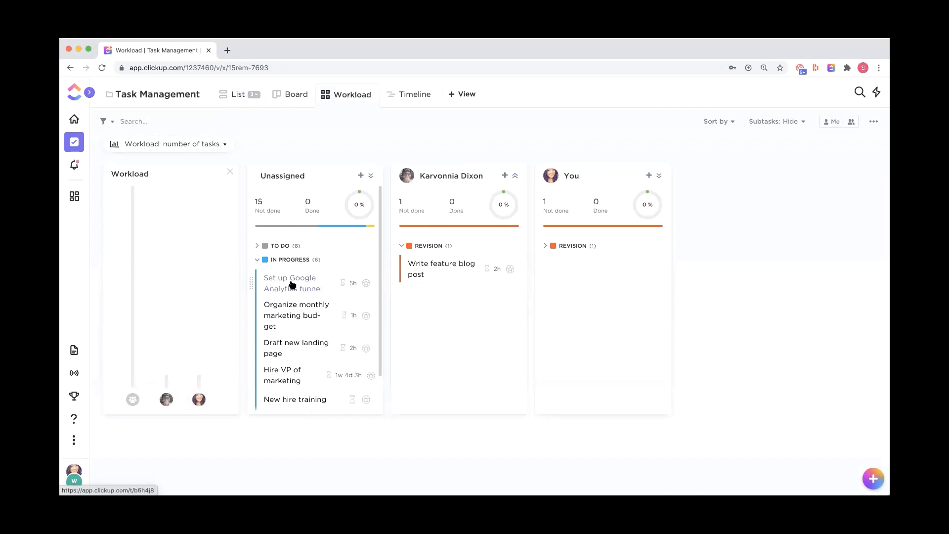
pyautogui.moveTo(292, 284); pyautogui.dragTo(573, 288)
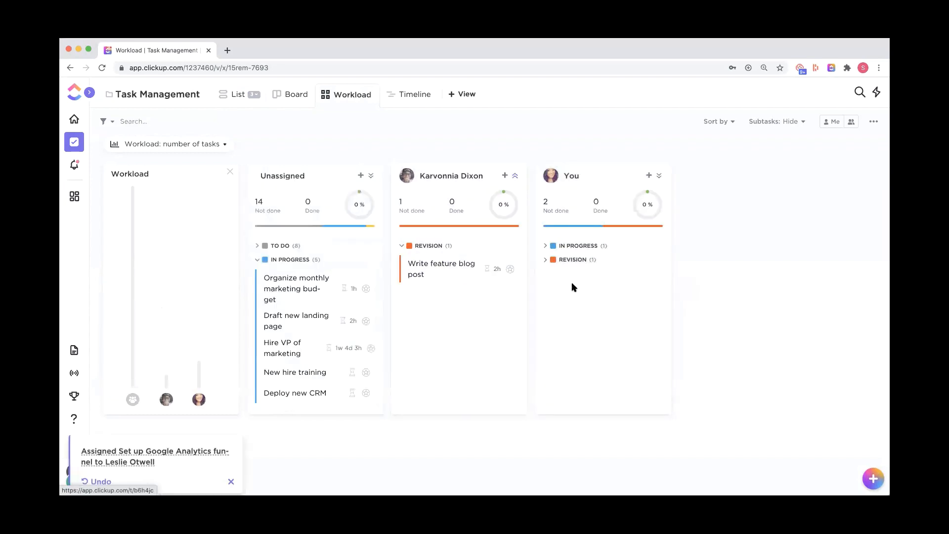
pyautogui.click(232, 474)
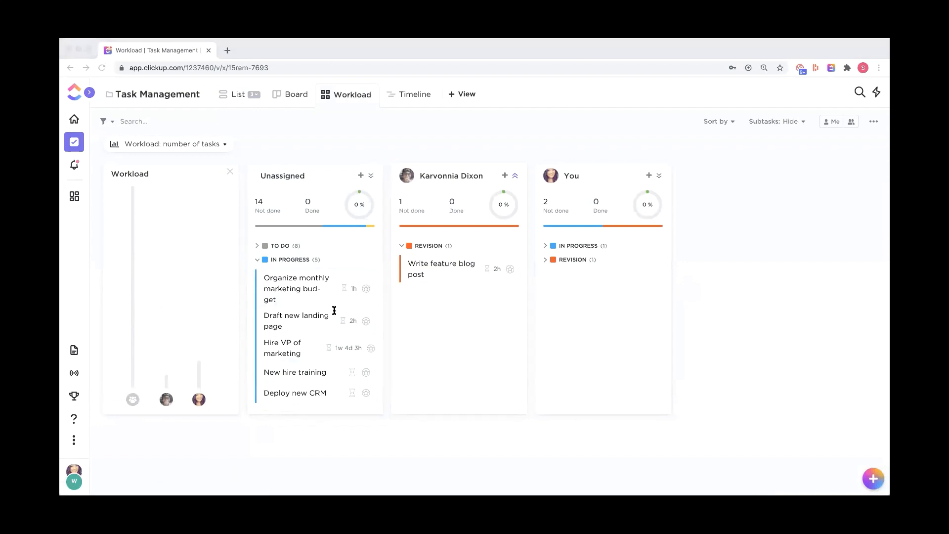
# Revisit the Task Management List view, and open the ClickUp 2.0 goal in the 2020 Initiatives goal folder.
pyautogui.click(286, 54)
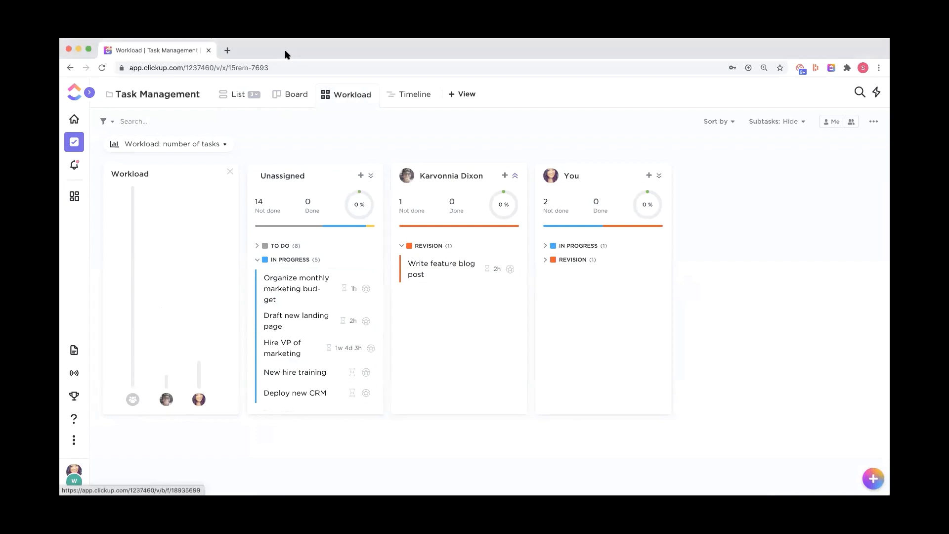
pyautogui.click(224, 97)
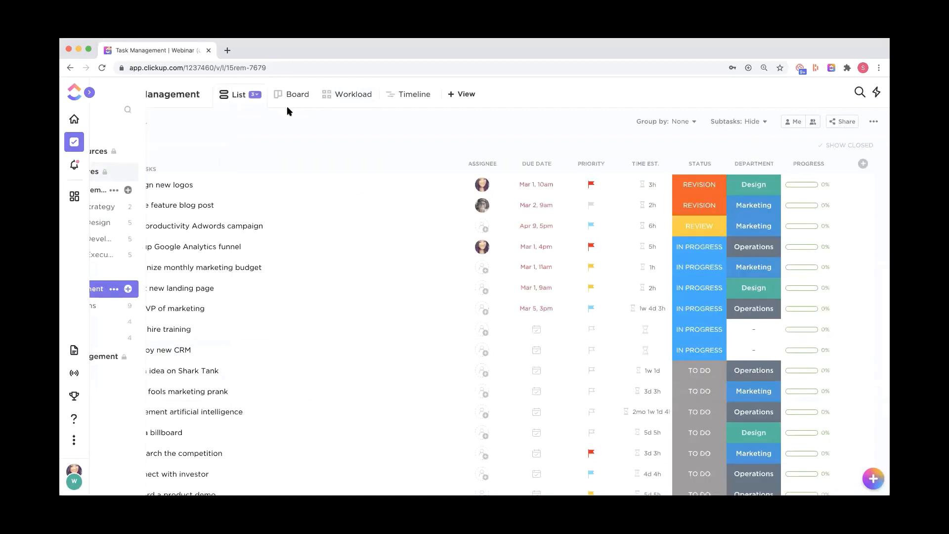
pyautogui.click(76, 397)
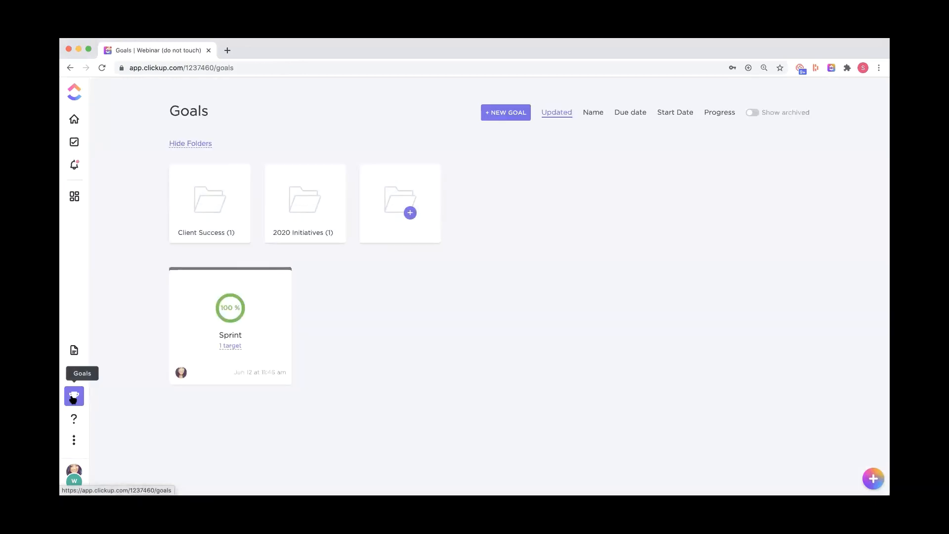
pyautogui.click(291, 214)
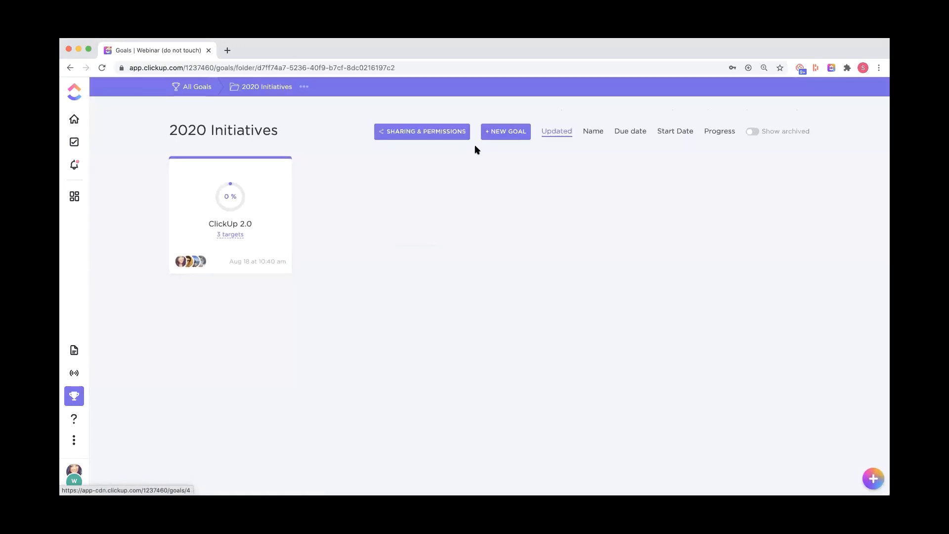
pyautogui.click(260, 220)
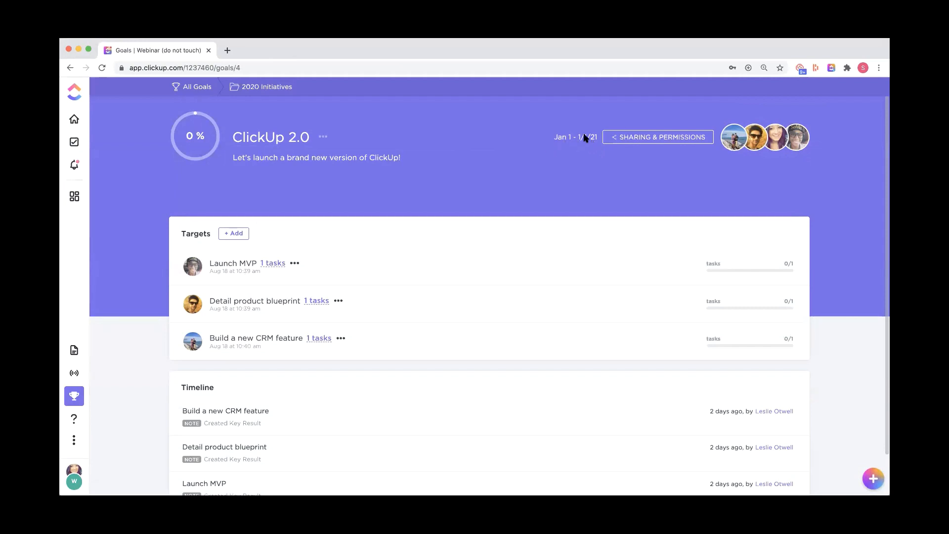
# Start a new target for the ClickUp 2.0 goal and name it Hire new support reps.
pyautogui.click(240, 237)
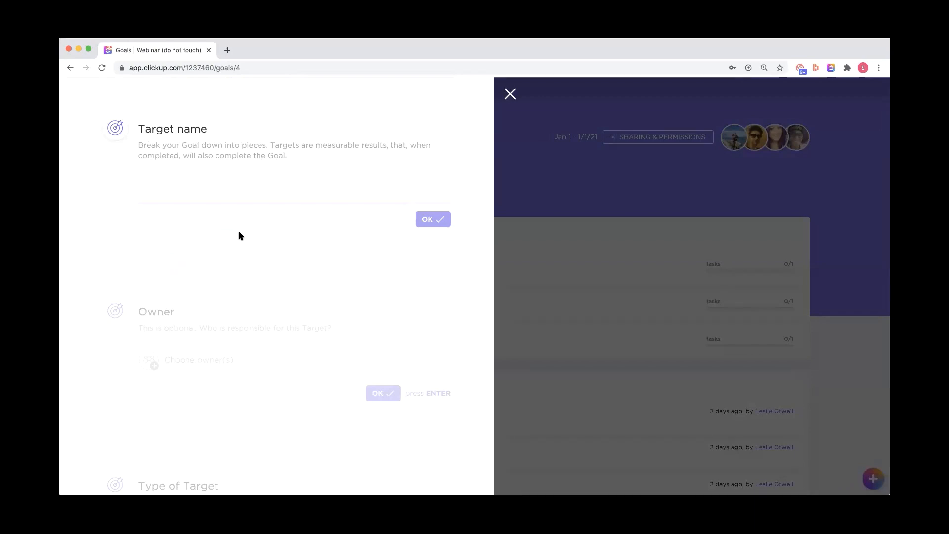
pyautogui.write('Hire new')
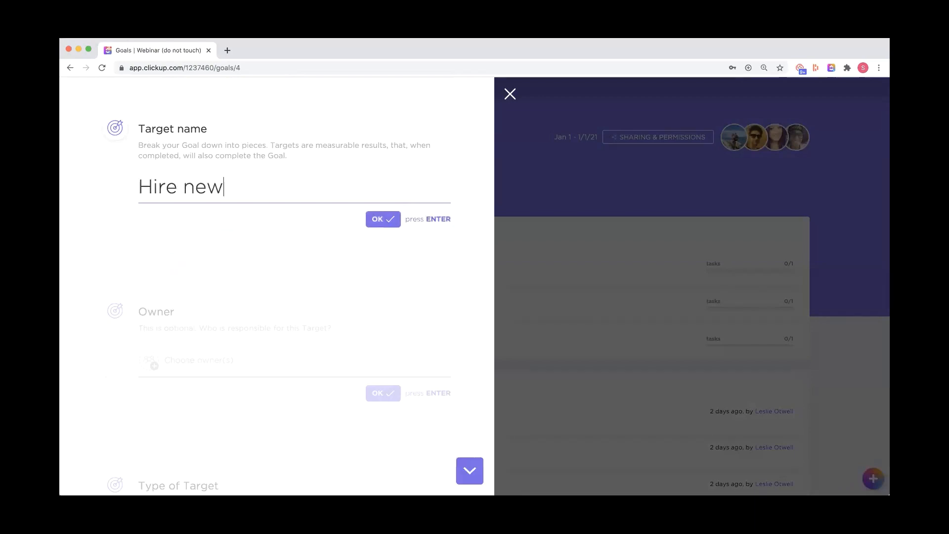
pyautogui.write(' sup')
pyautogui.press('BackSpace')
pyautogui.write('uport reps')
pyautogui.click(378, 221)
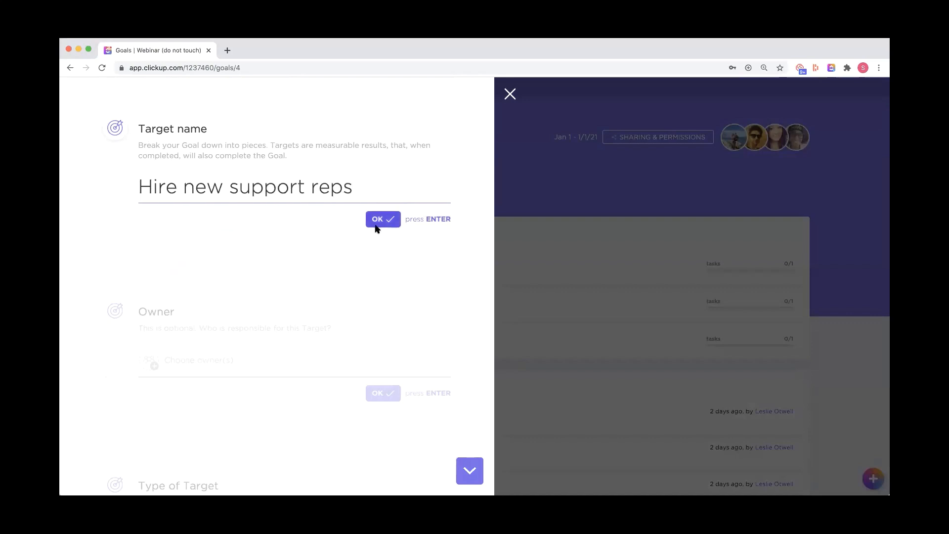
# Set yourself as the owner of the Hire new support reps target.
pyautogui.click(148, 169)
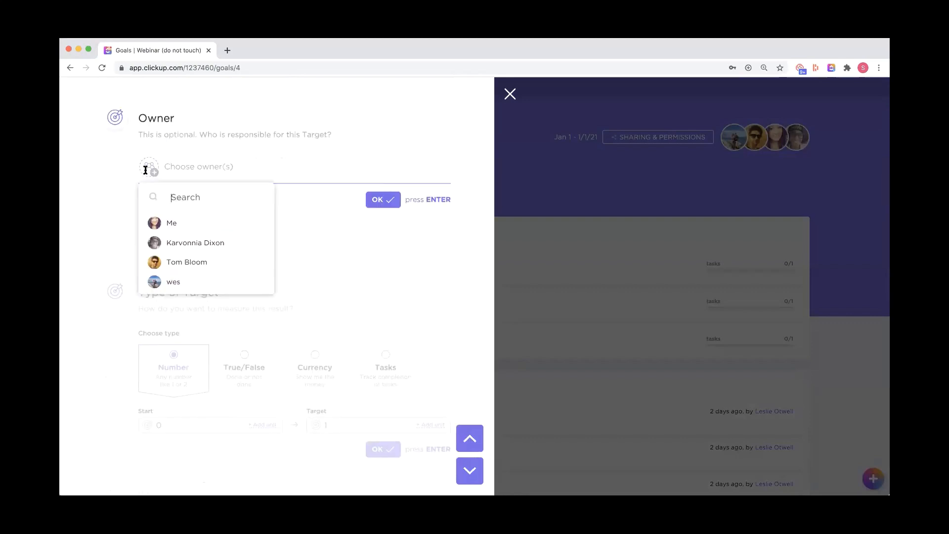
pyautogui.click(192, 227)
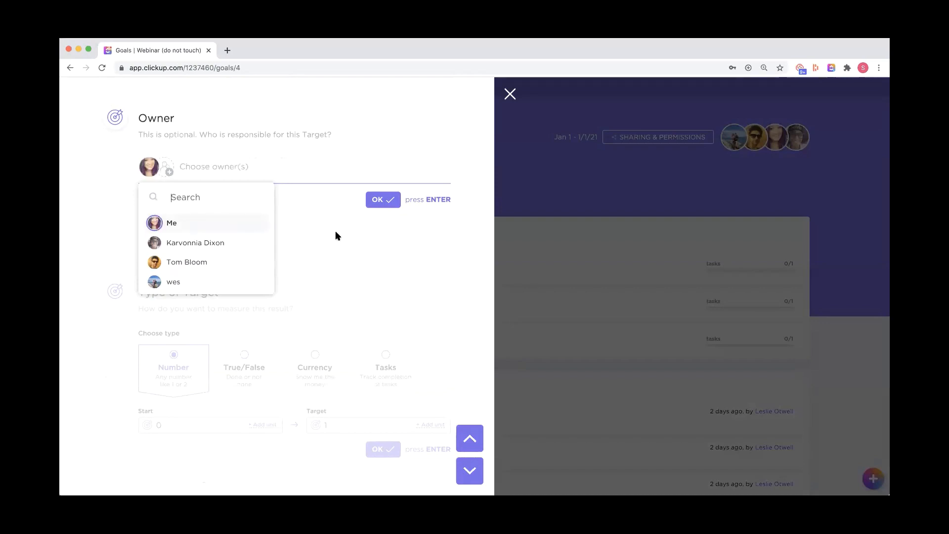
pyautogui.click(364, 216)
pyautogui.click(382, 201)
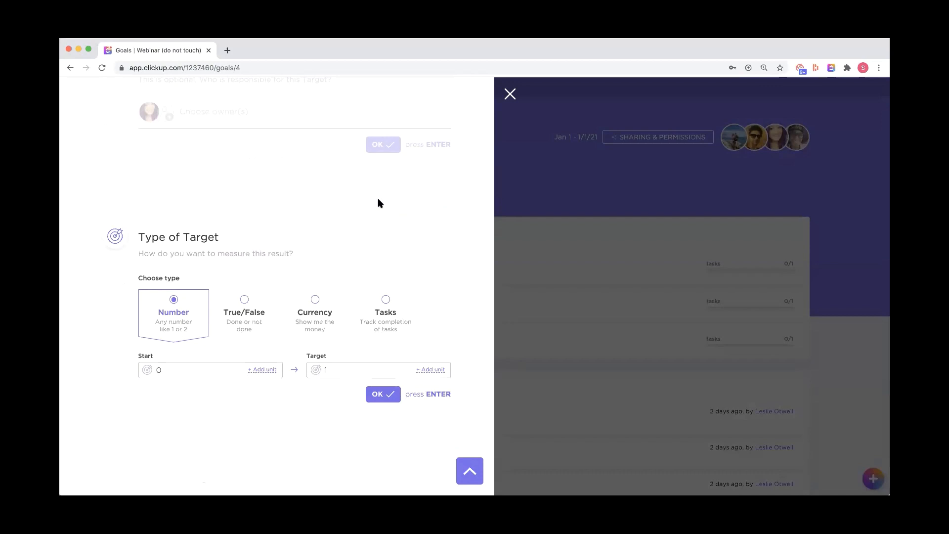
# Try a Number target measured in reps, and preview the True/False and Currency target types.
pyautogui.click(267, 370)
pyautogui.write('reps')
pyautogui.click(366, 369)
pyautogui.write('0')
pyautogui.click(247, 313)
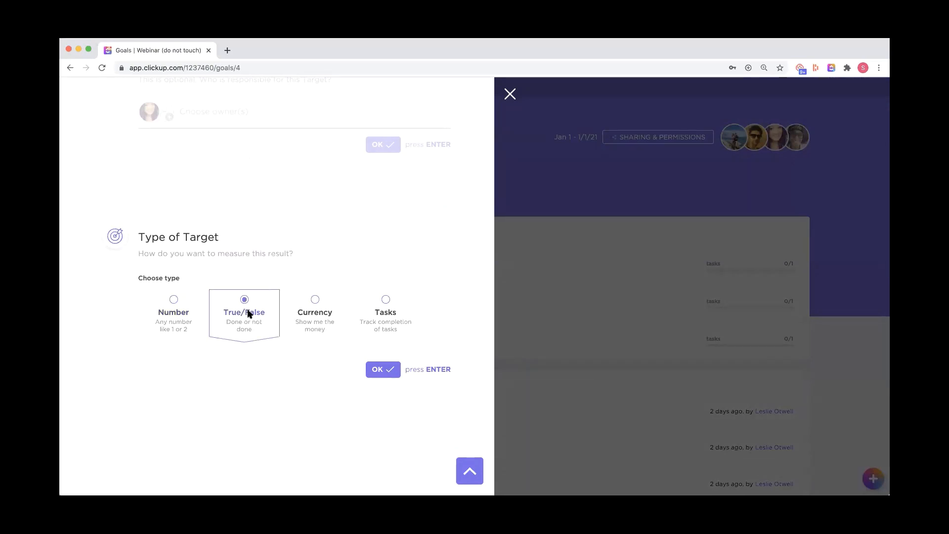
pyautogui.click(328, 327)
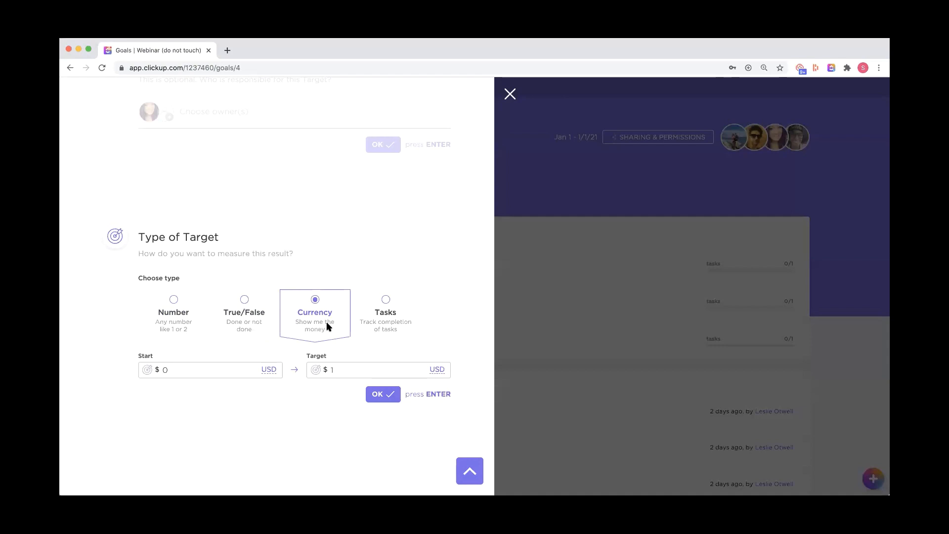
# Set the target type to Tasks, track Organize teams and delegate tasks, and create the target.
pyautogui.click(395, 313)
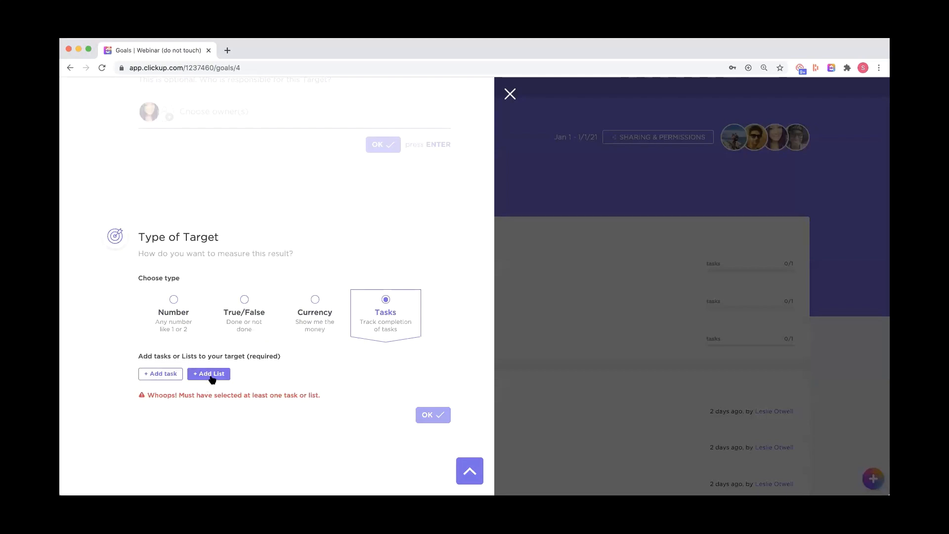
pyautogui.click(164, 374)
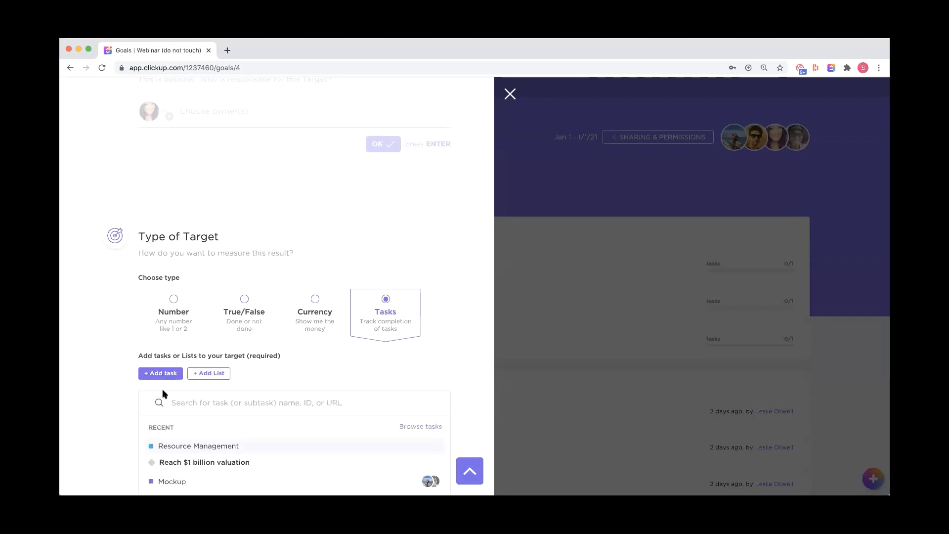
pyautogui.scroll(-3, 173, 470)
pyautogui.scroll(3, 176, 475)
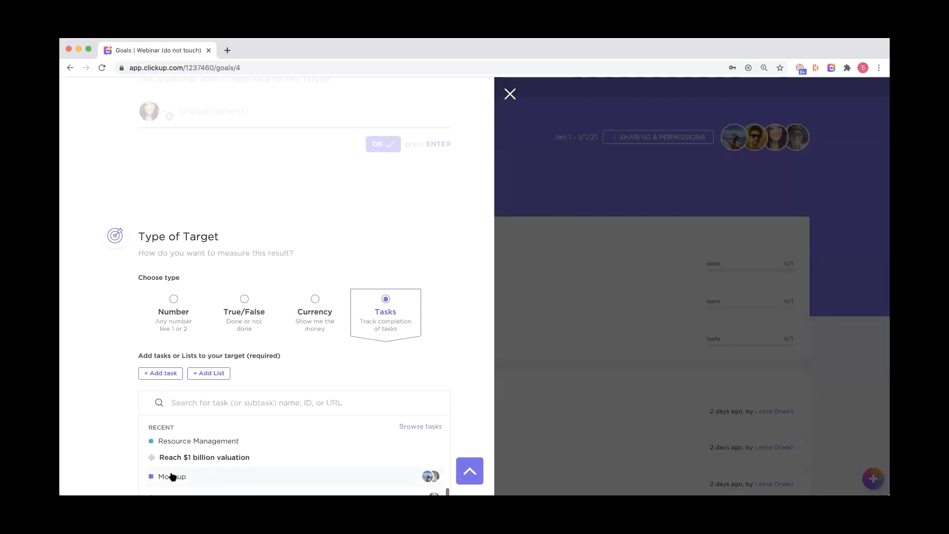
pyautogui.click(169, 475)
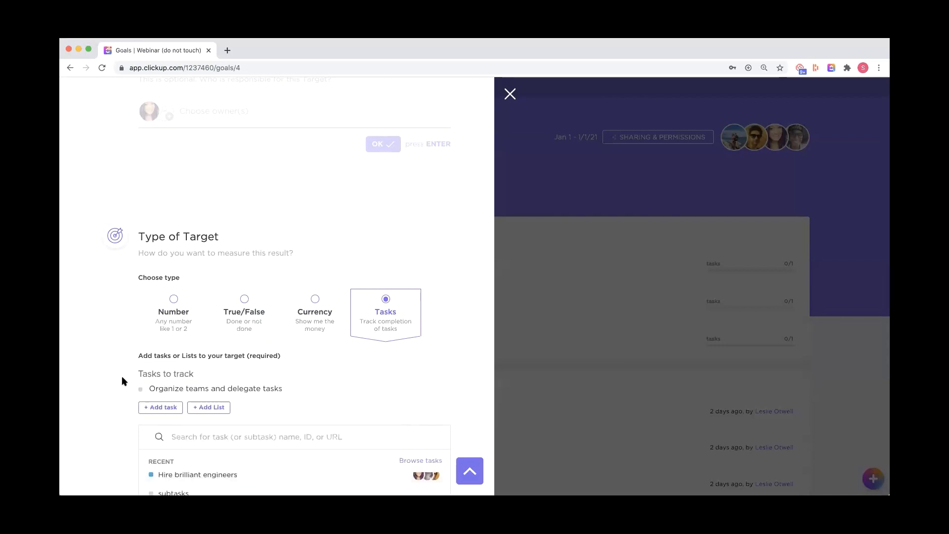
pyautogui.scroll(-5, 148, 386)
pyautogui.click(377, 421)
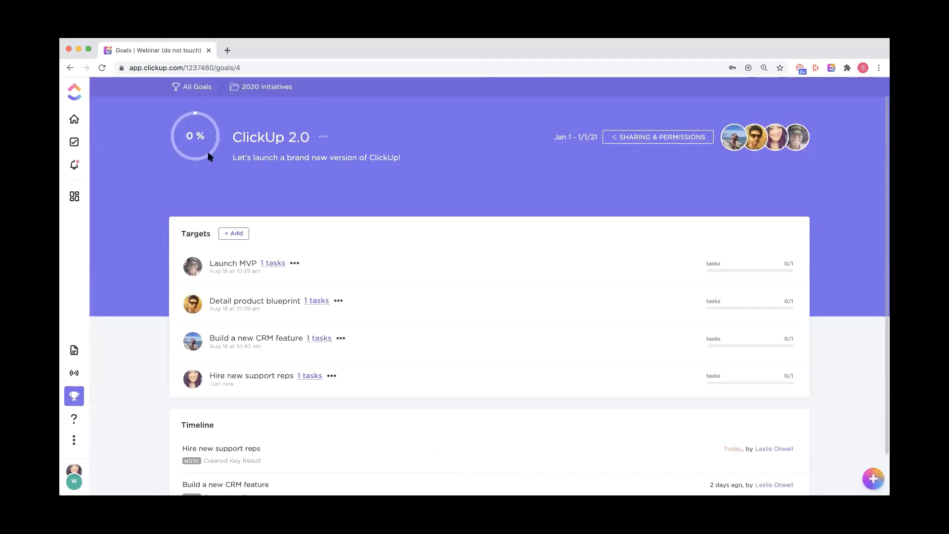
# Complete the Organize teams and delegate tasks task under the Hire new support reps target despite its dependency, and return to the ClickUp 2.0 goal.
pyautogui.click(310, 377)
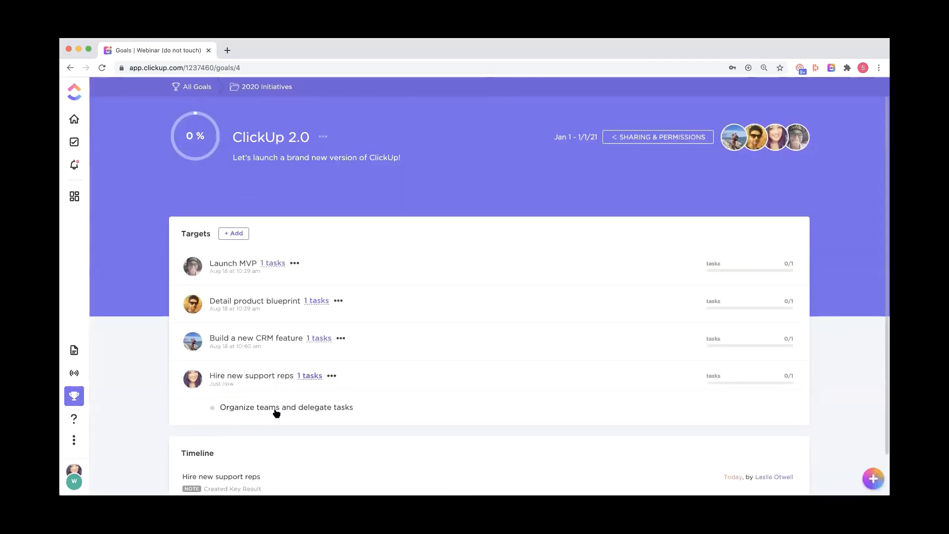
pyautogui.click(275, 410)
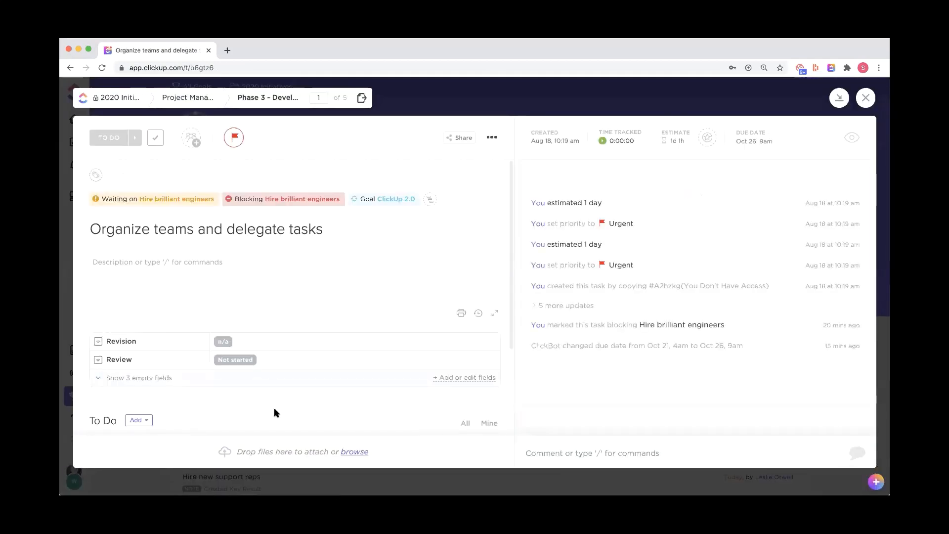
pyautogui.click(156, 138)
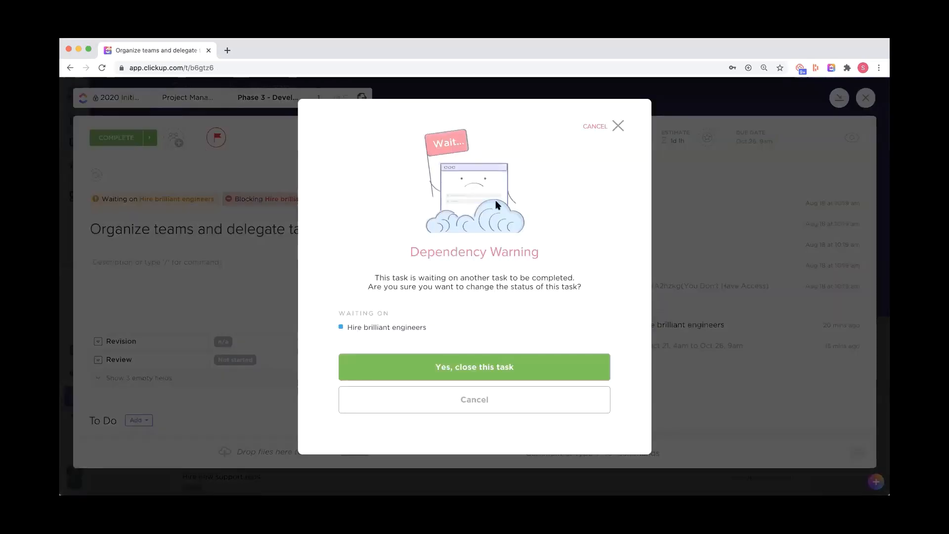
pyautogui.click(501, 365)
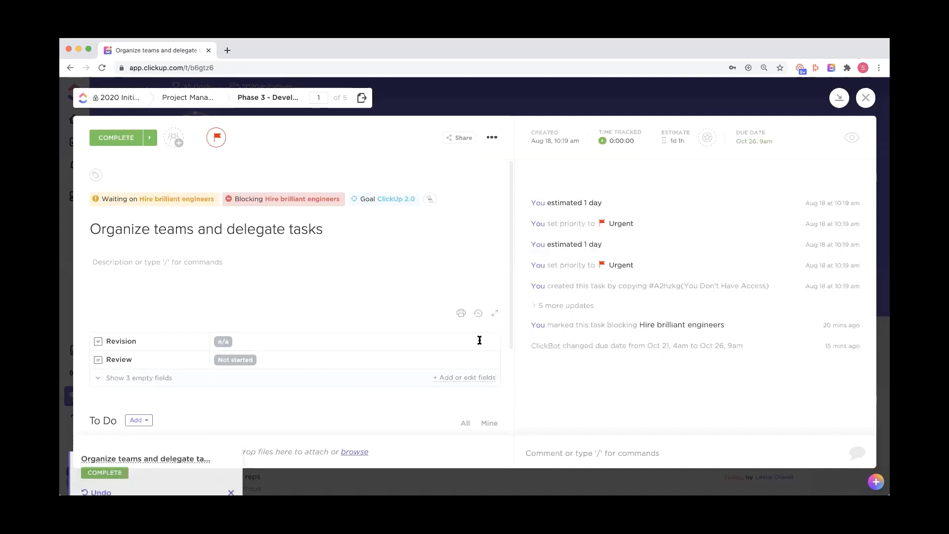
pyautogui.click(394, 201)
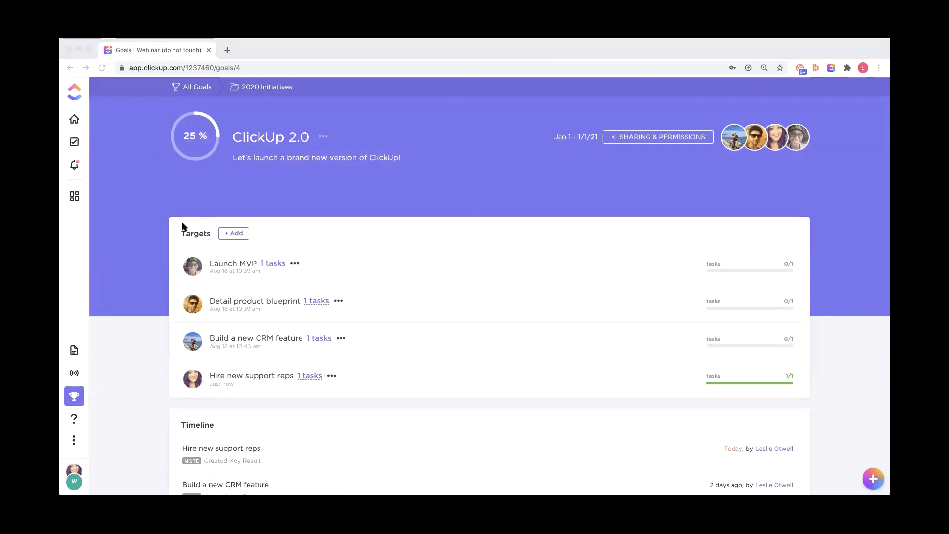
pyautogui.click(207, 202)
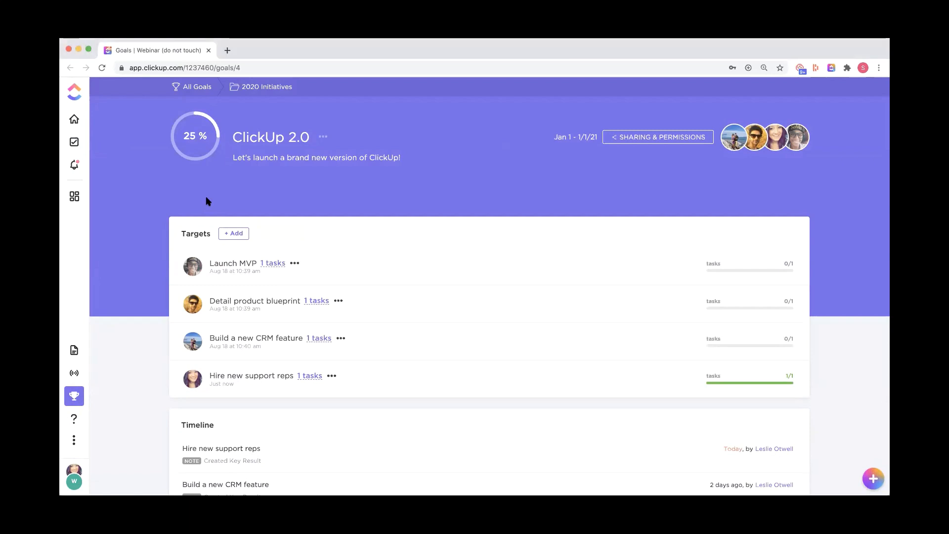
# Open the shared 2020 Initiatives dashboard.
pyautogui.click(72, 193)
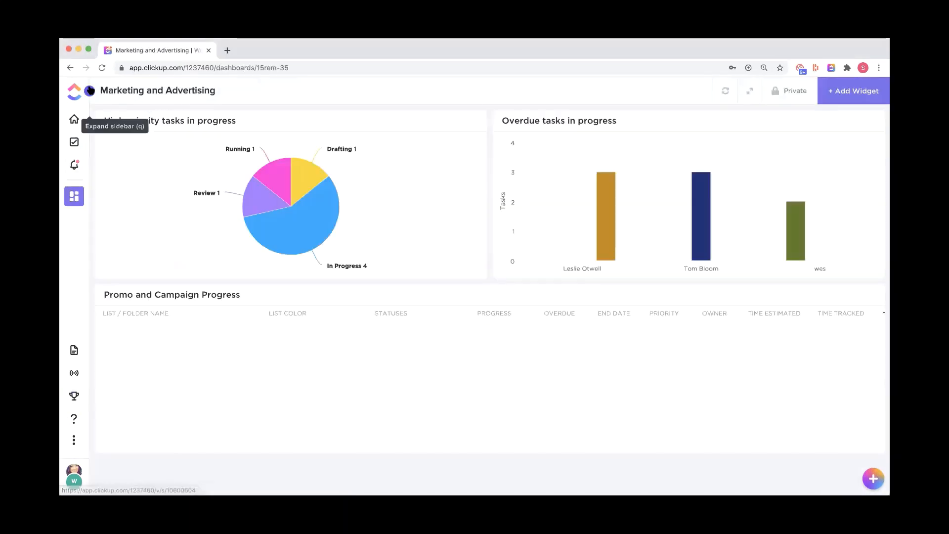
pyautogui.click(90, 90)
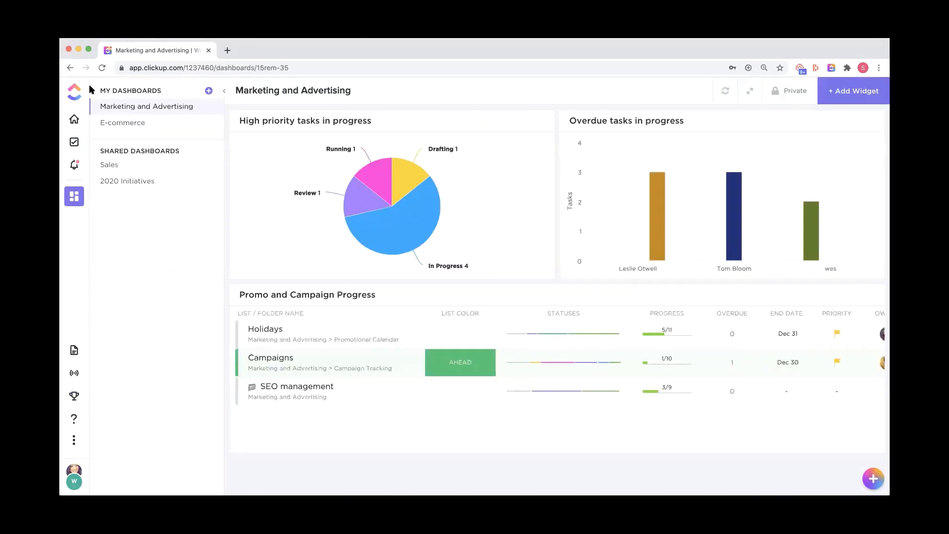
pyautogui.click(132, 179)
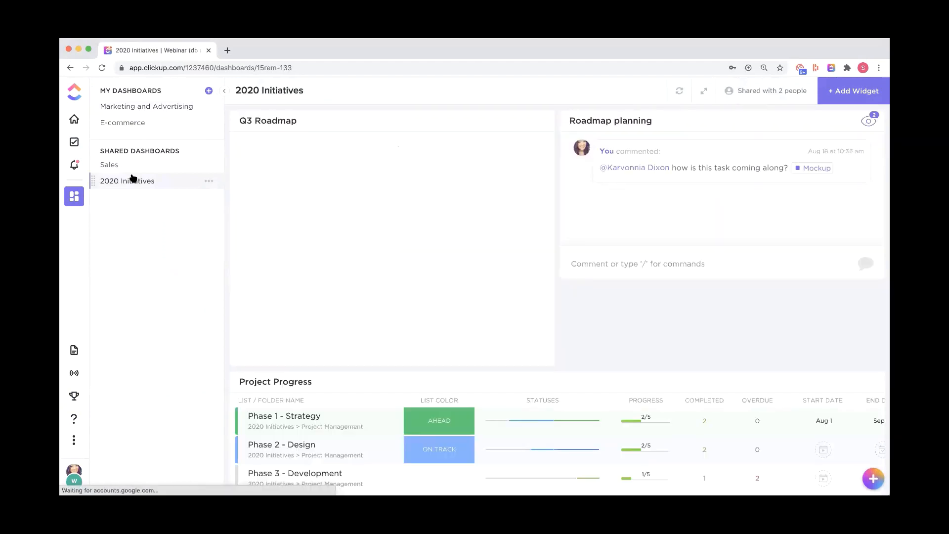
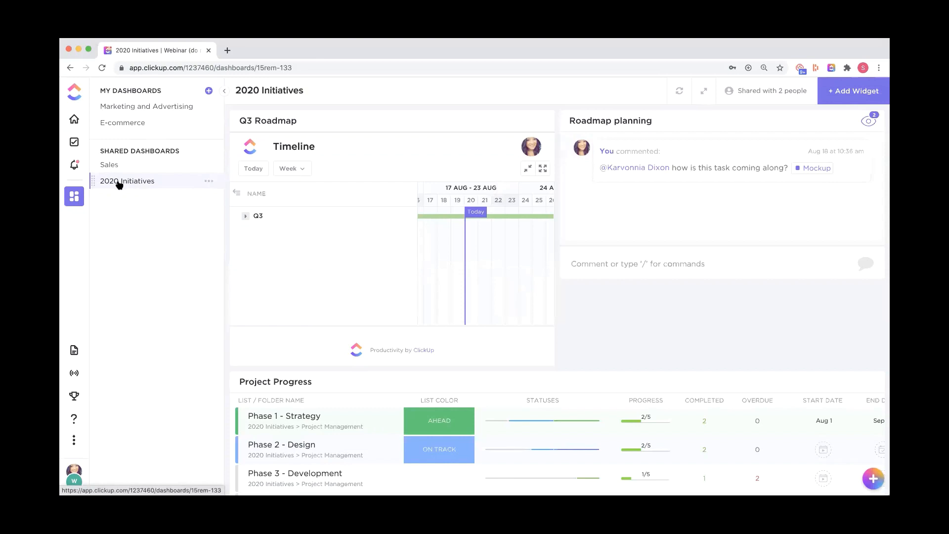
# Collapse the dashboard list and browse the featured widget types that can be added to the 2020 Initiatives dashboard.
pyautogui.click(224, 91)
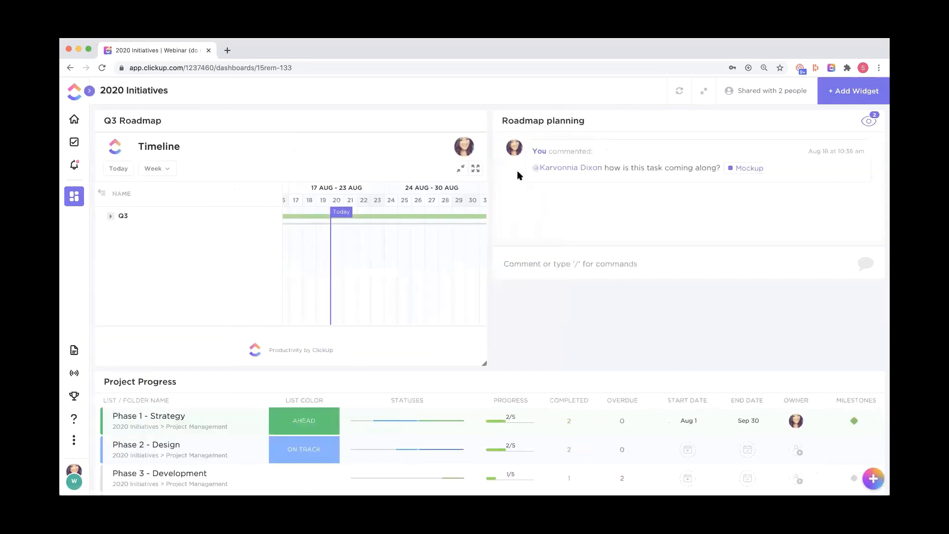
pyautogui.click(853, 99)
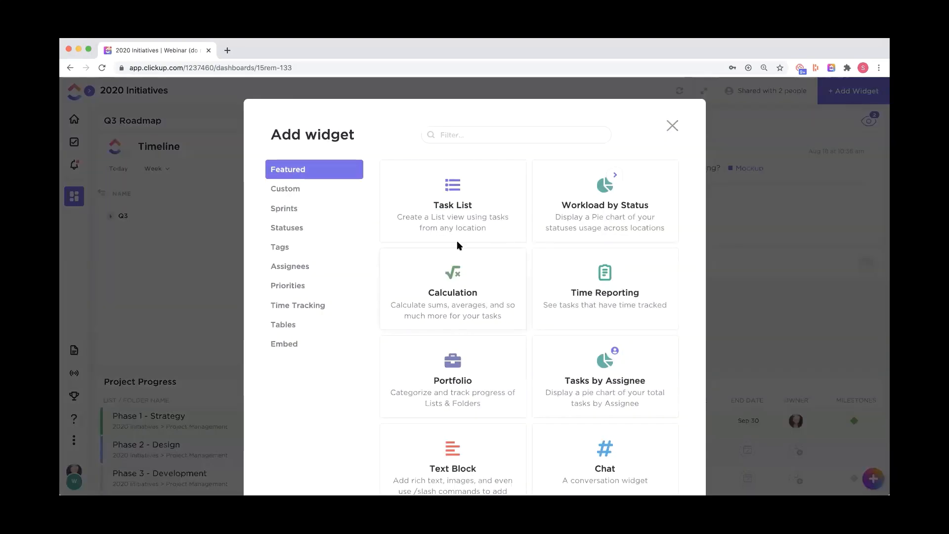
pyautogui.scroll(-3, 467, 226)
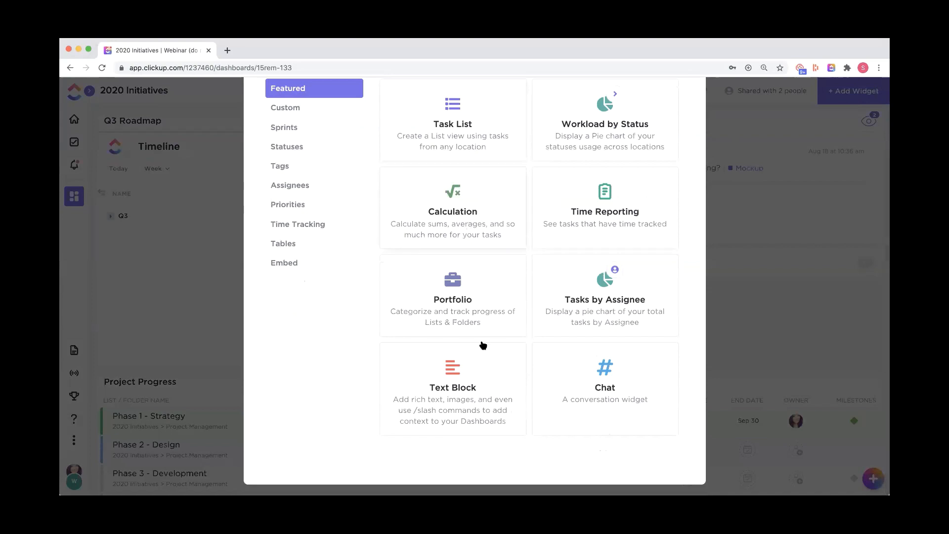
pyautogui.click(183, 300)
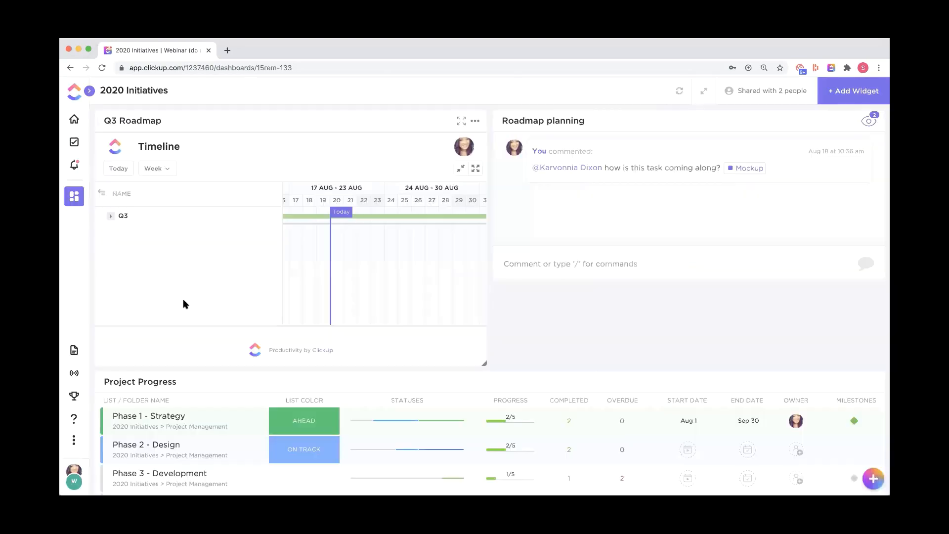
# Review the embed settings of the Q3 Roadmap widget and close them without changes.
pyautogui.click(476, 121)
pyautogui.click(431, 141)
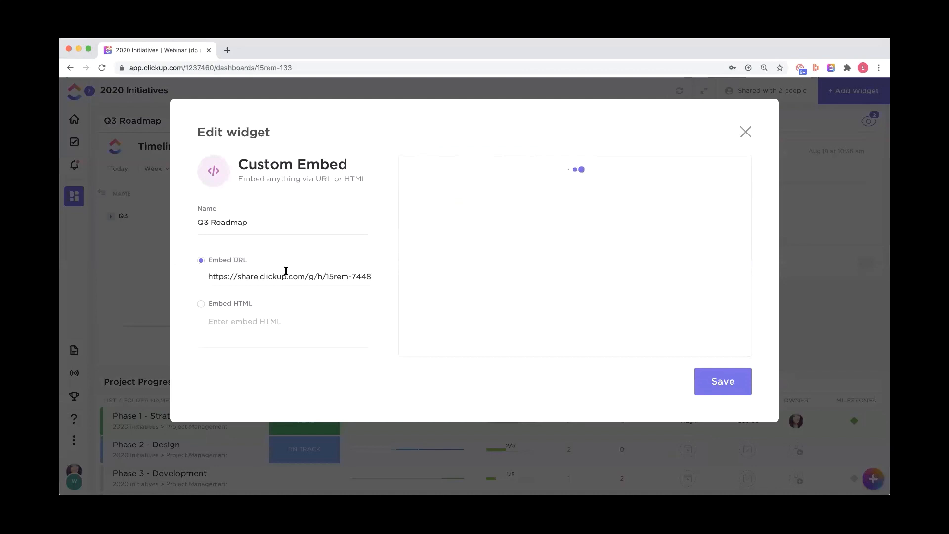
pyautogui.click(745, 132)
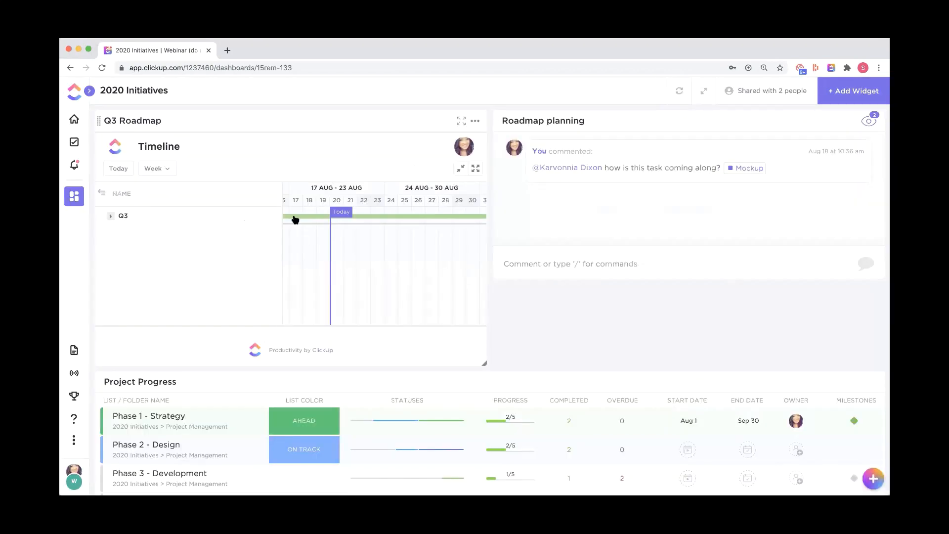
# View the Q3 Roadmap timeline in full screen with the Q3 group expanded, and return to the dashboard.
pyautogui.click(475, 169)
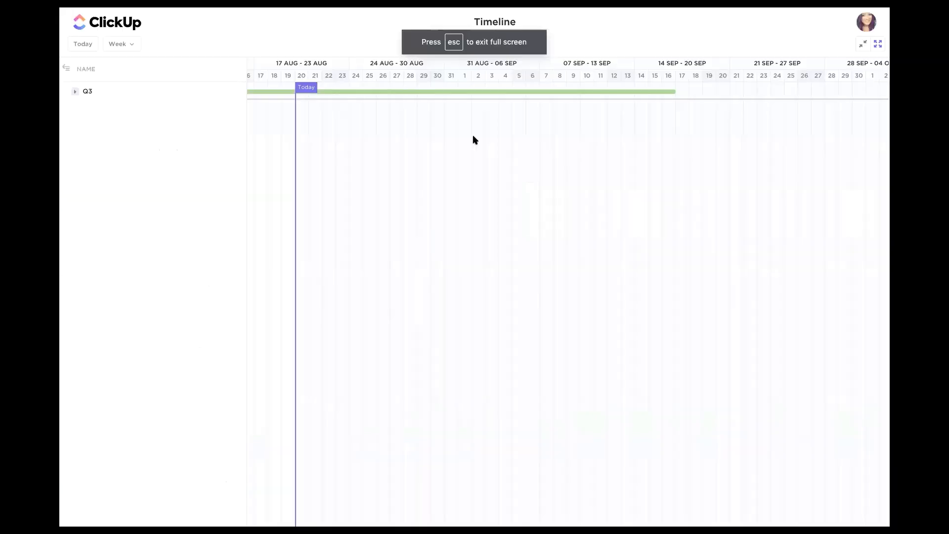
pyautogui.click(74, 91)
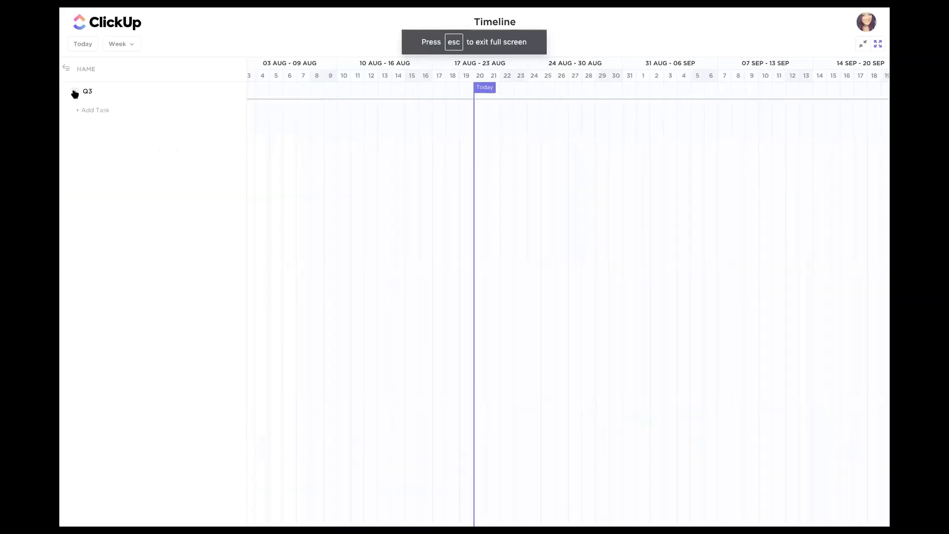
pyautogui.moveTo(462, 11)
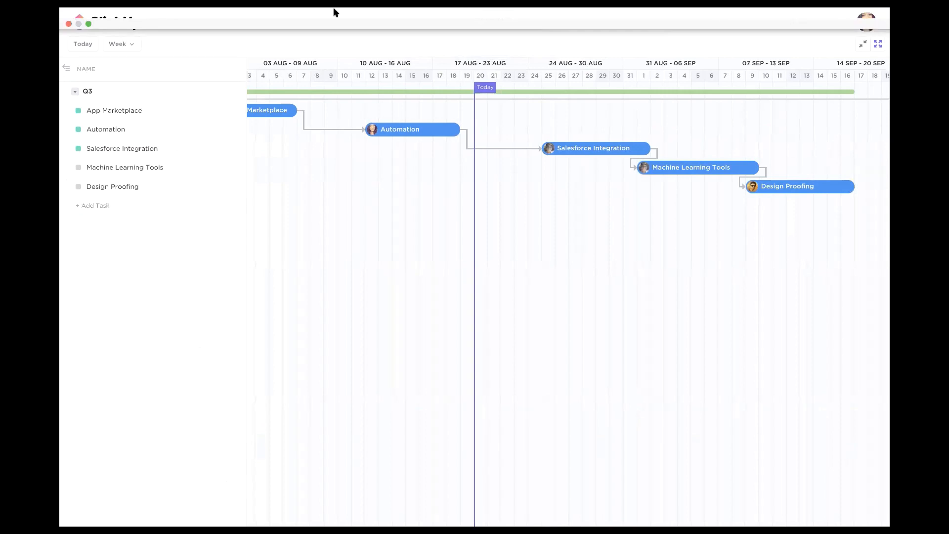
pyautogui.click(877, 44)
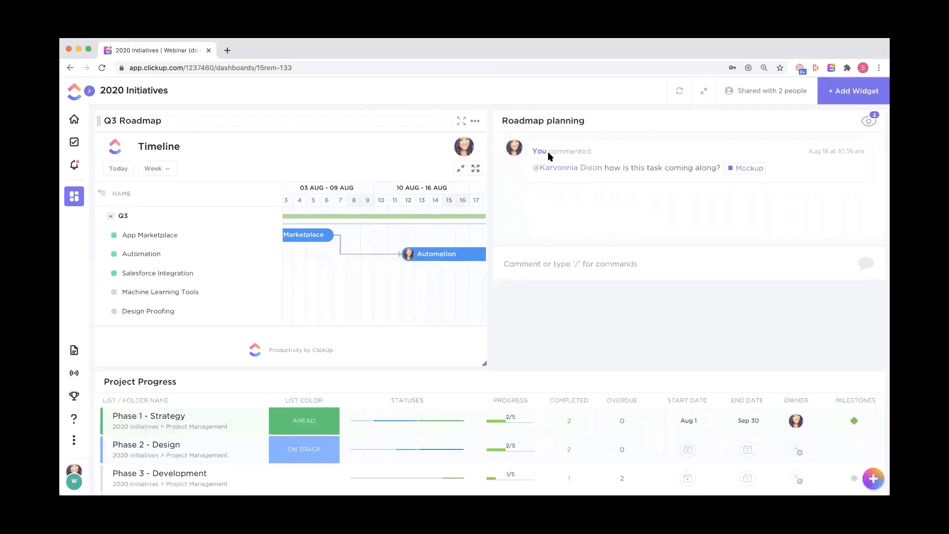
# Review the settings of the Roadmap planning chat widget and close them without changes.
pyautogui.click(850, 123)
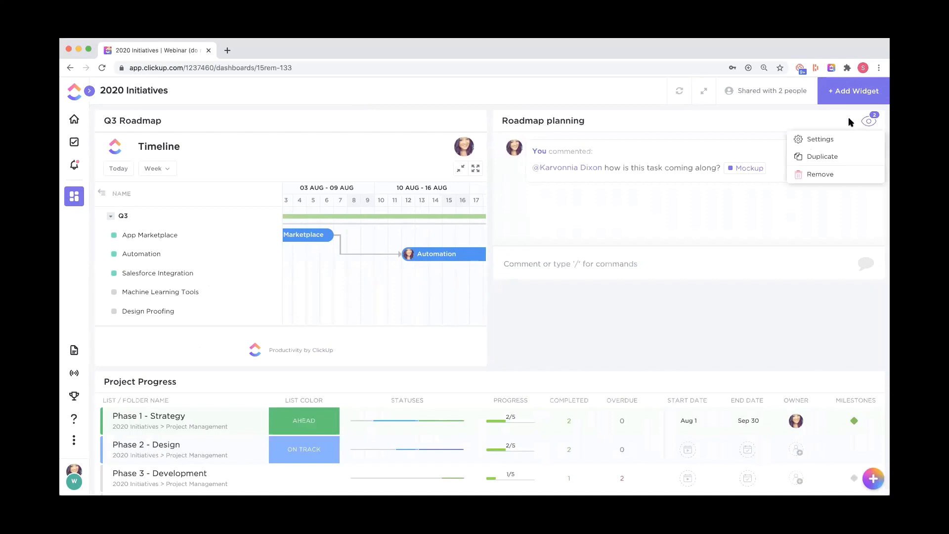
pyautogui.click(821, 138)
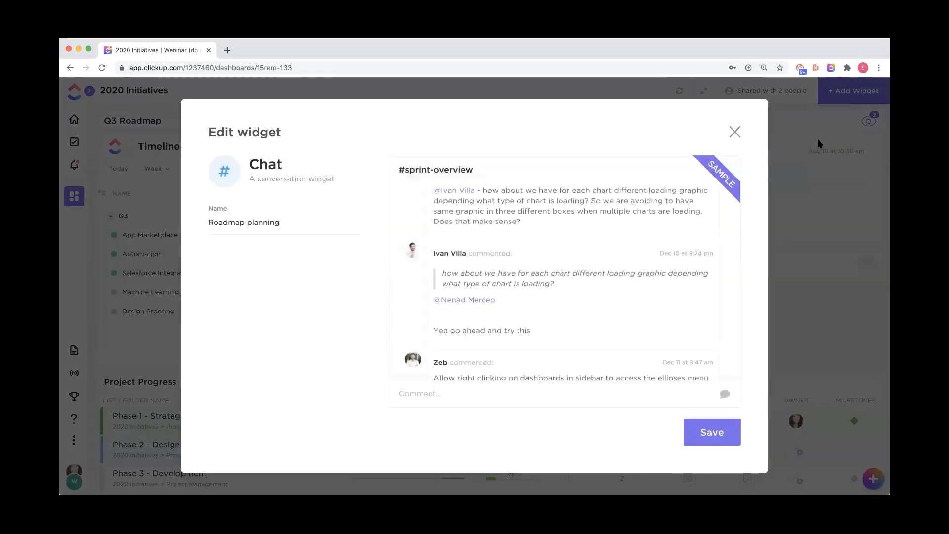
pyautogui.click(735, 132)
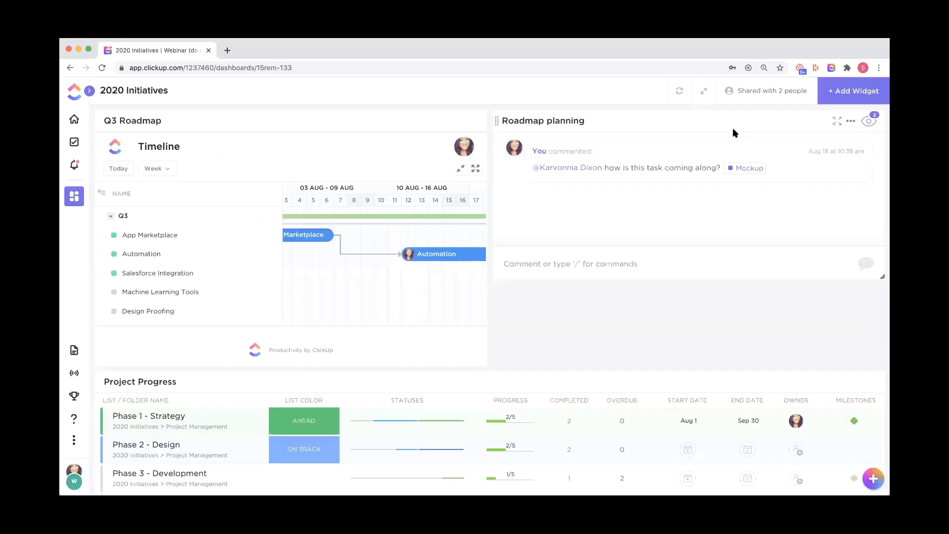
# Post a comment in the Roadmap planning chat that mentions the task "Write feature blog post".
pyautogui.click(581, 265)
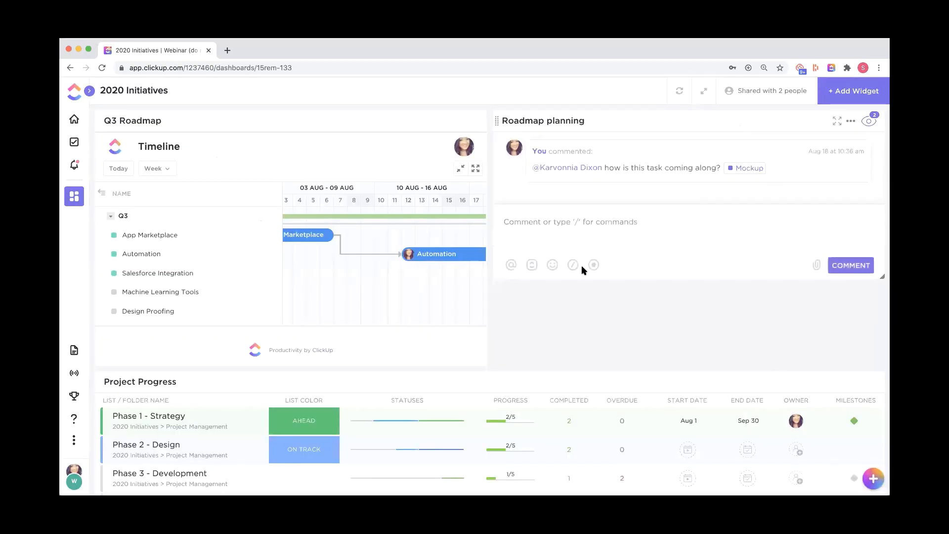
pyautogui.moveTo(748, 168)
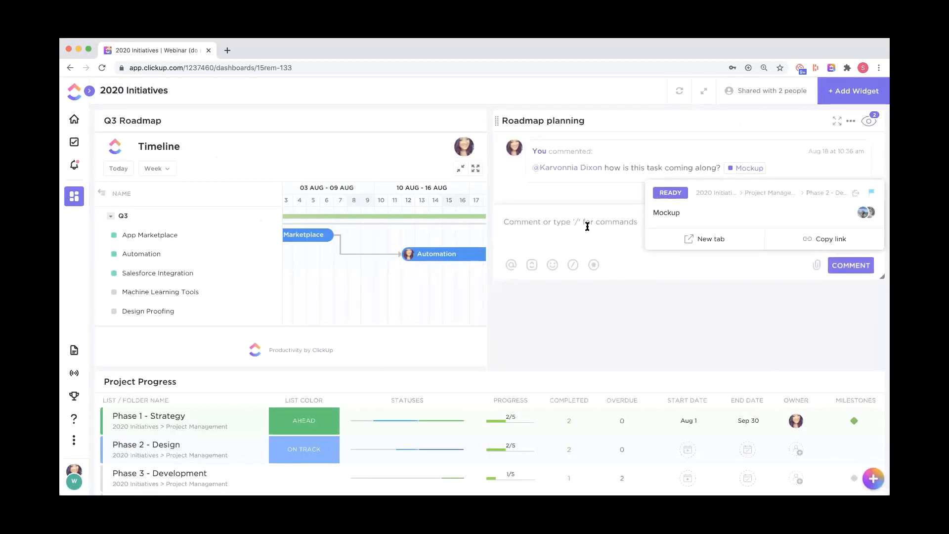
pyautogui.write('@@')
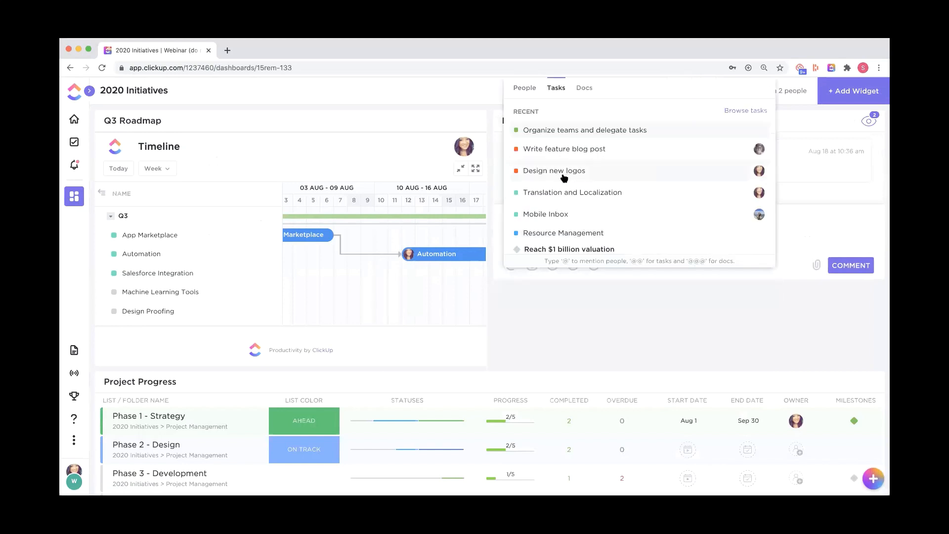
pyautogui.click(566, 174)
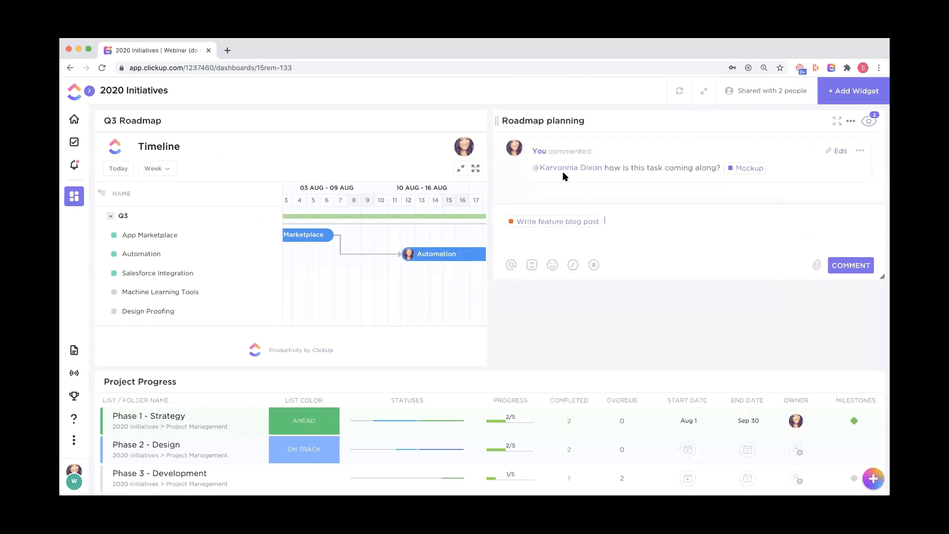
pyautogui.click(856, 268)
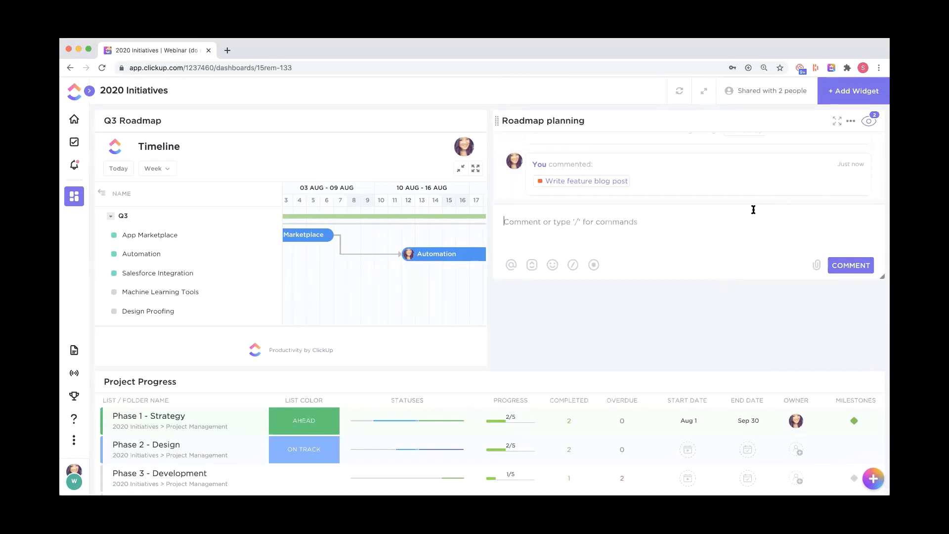
pyautogui.scroll(2, 706, 178)
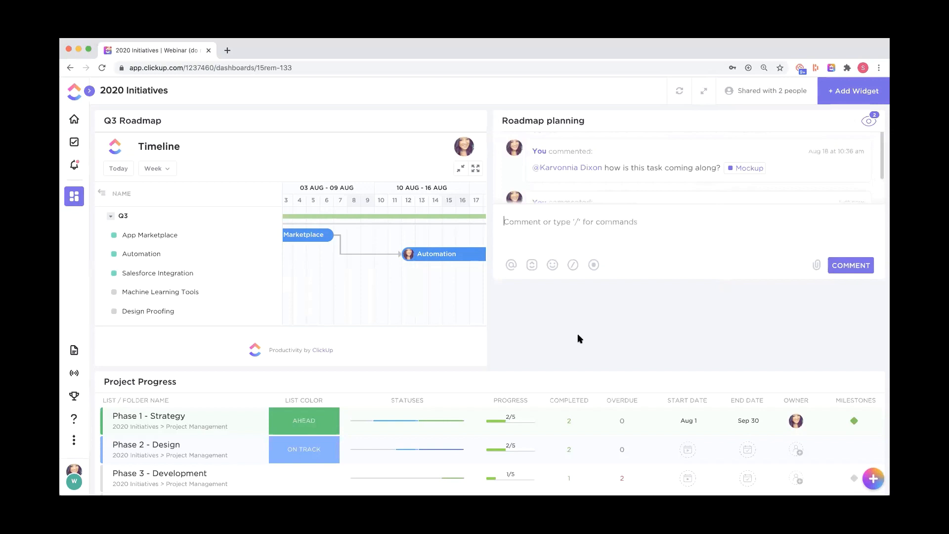
# Check which 2020 Initiatives lists are included in the Project Progress portfolio widget and save its settings.
pyautogui.scroll(-3, 580, 339)
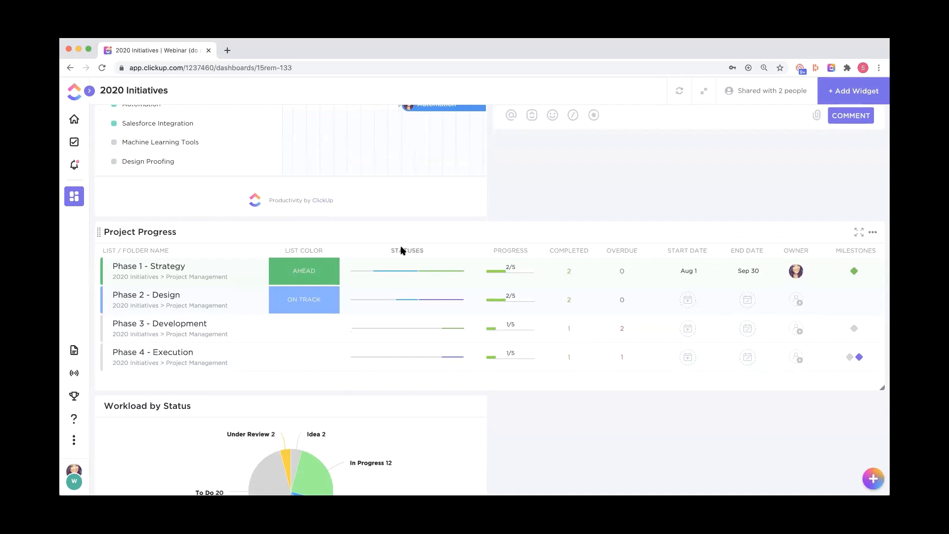
pyautogui.click(873, 232)
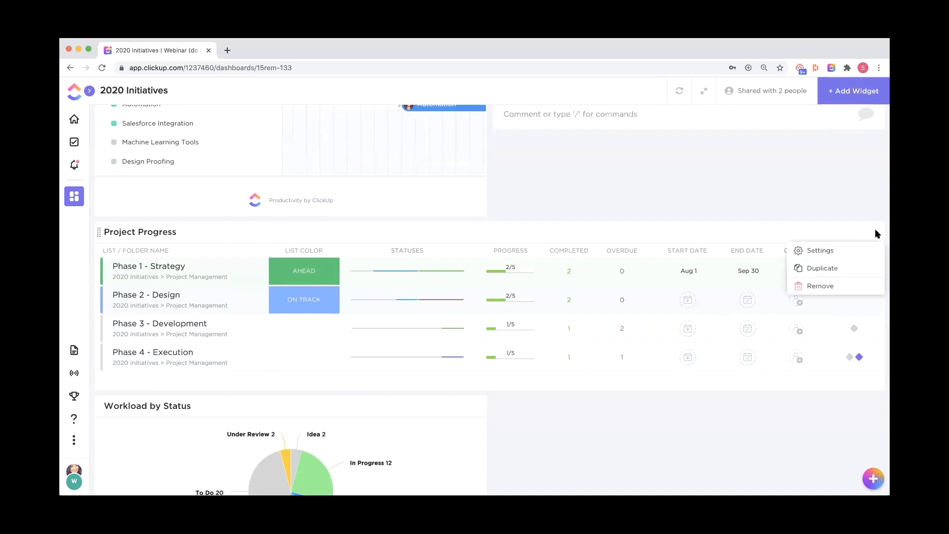
pyautogui.click(820, 251)
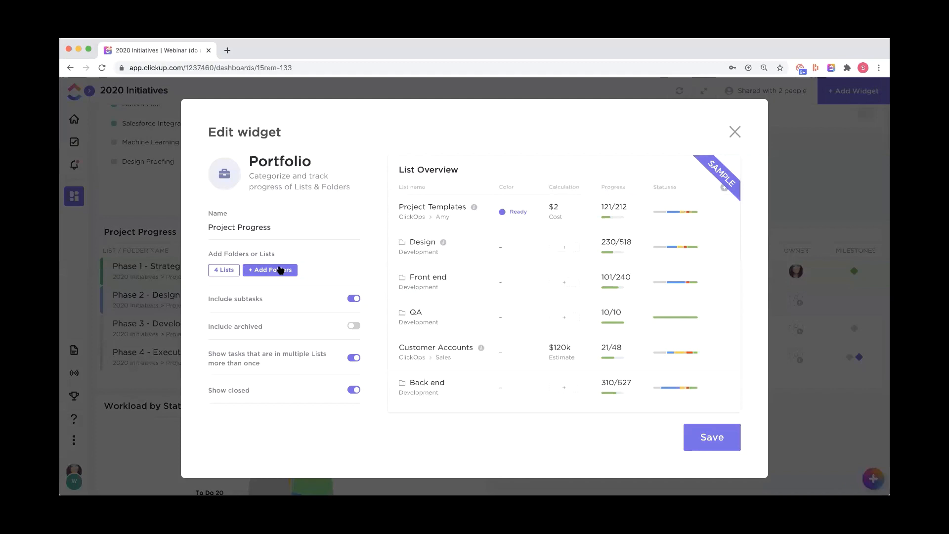
pyautogui.click(218, 271)
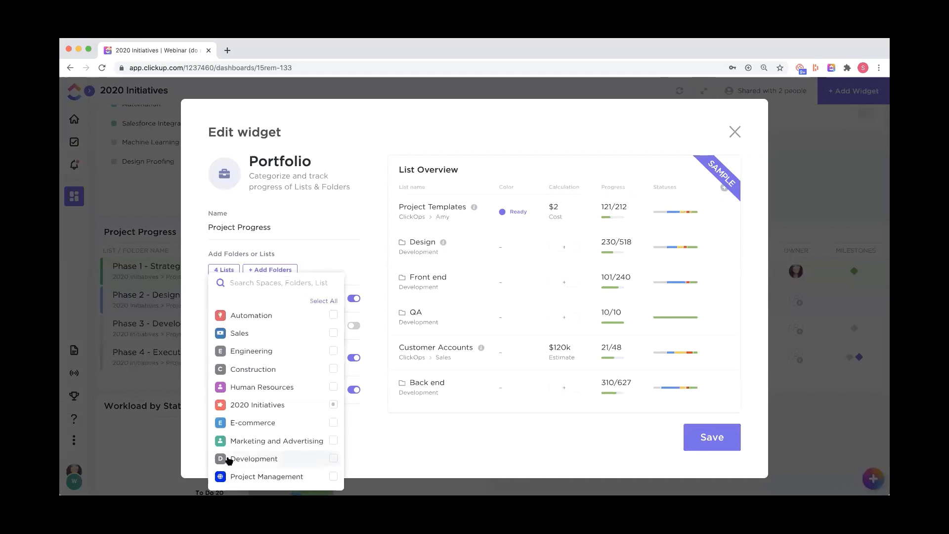
pyautogui.click(253, 405)
pyautogui.click(262, 376)
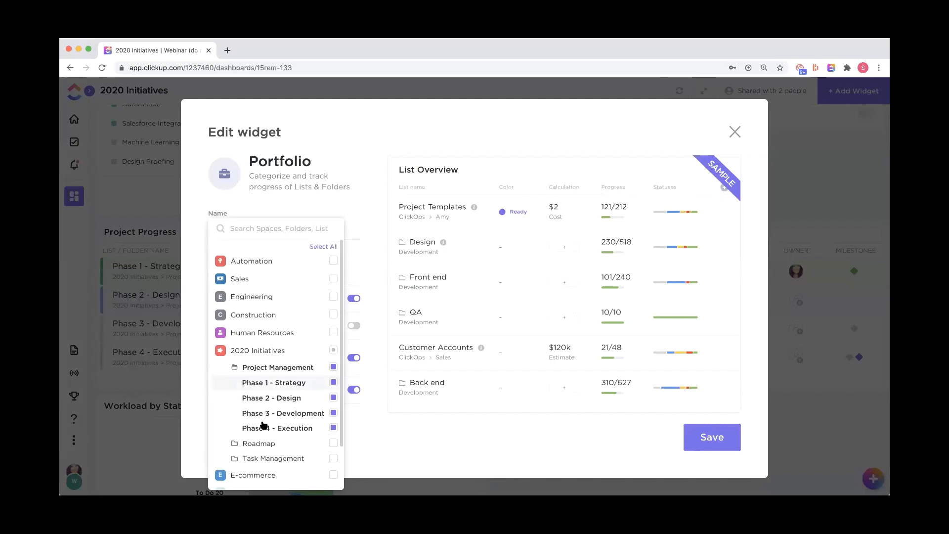
pyautogui.click(429, 435)
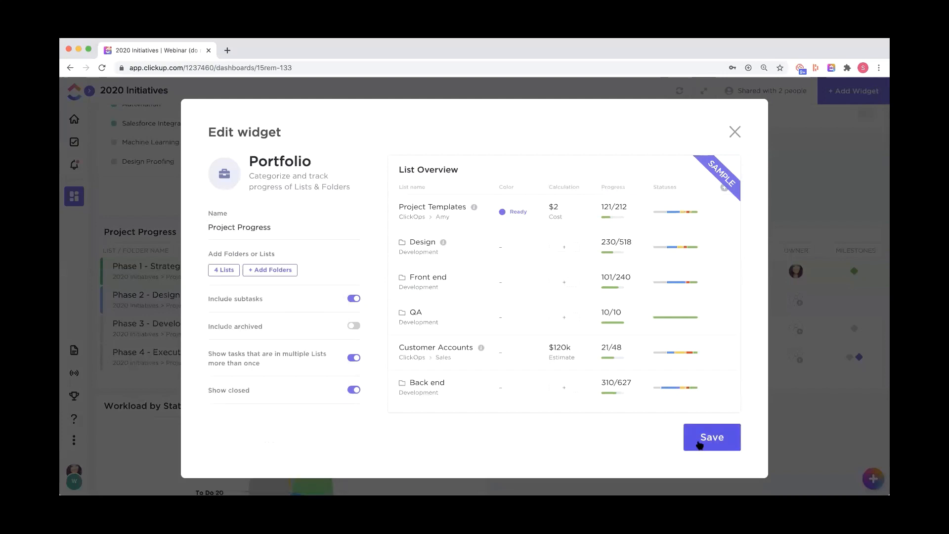
pyautogui.click(703, 442)
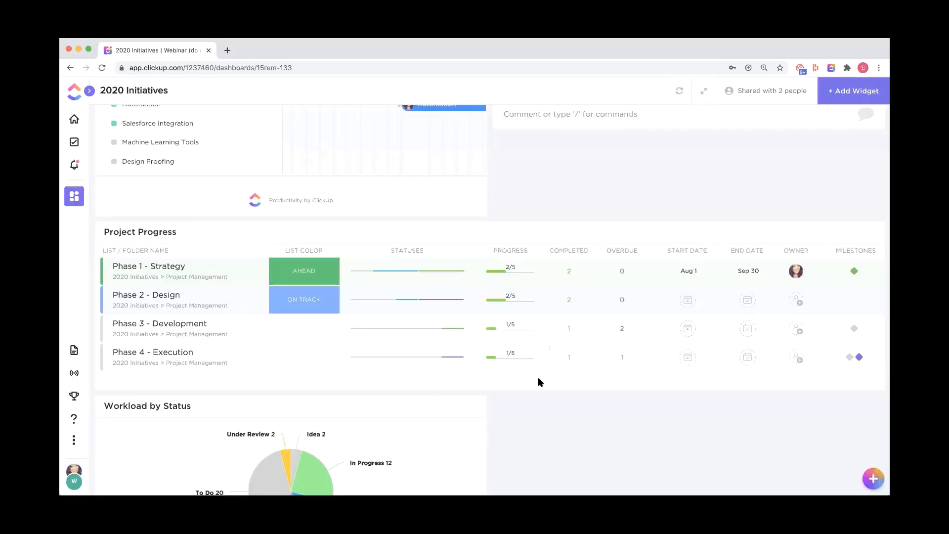
# Examine the list color options for Phase 1 - Strategy in the Project Progress widget without choosing one.
pyautogui.click(311, 275)
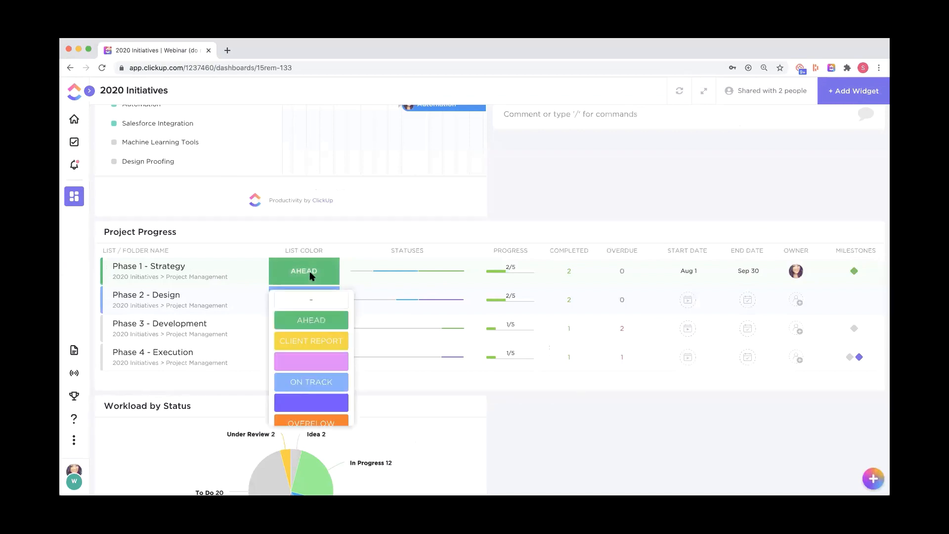
pyautogui.click(312, 276)
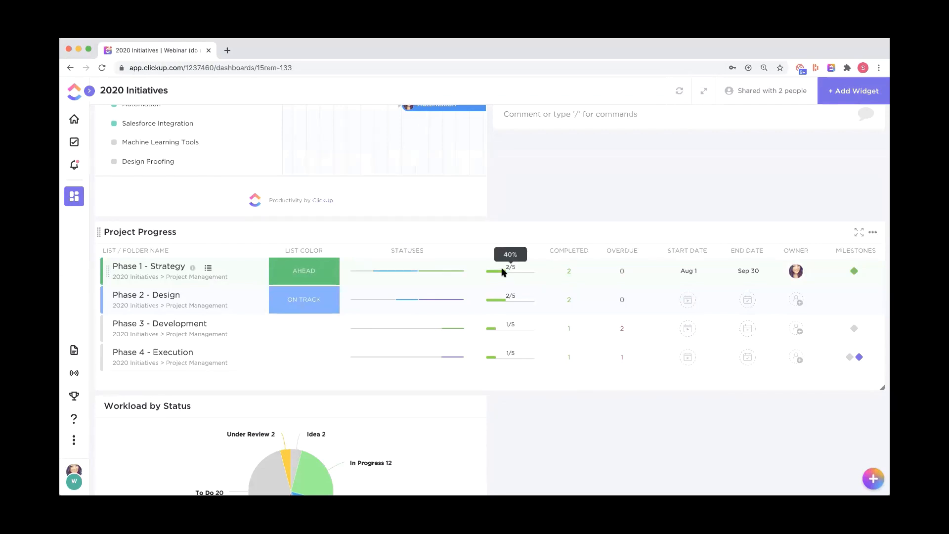
# Show the Time estimated, Time tracked and Time remaining columns in the Project Progress widget and review them.
pyautogui.hscroll(2, 501, 271)
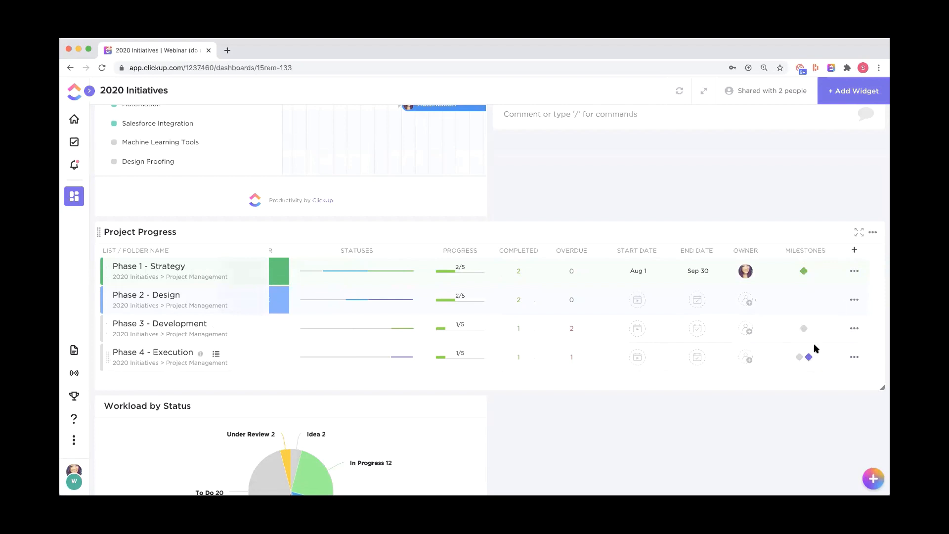
pyautogui.click(855, 251)
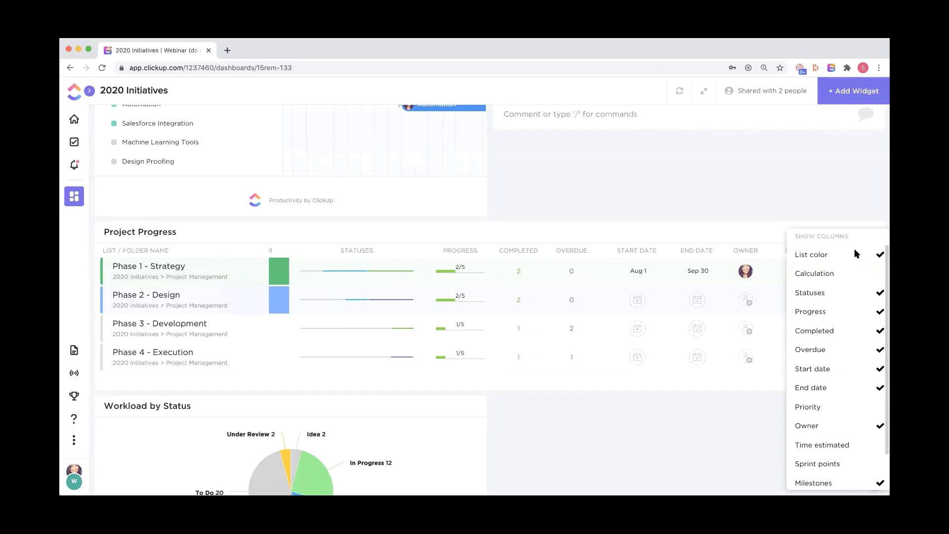
pyautogui.scroll(-2, 847, 302)
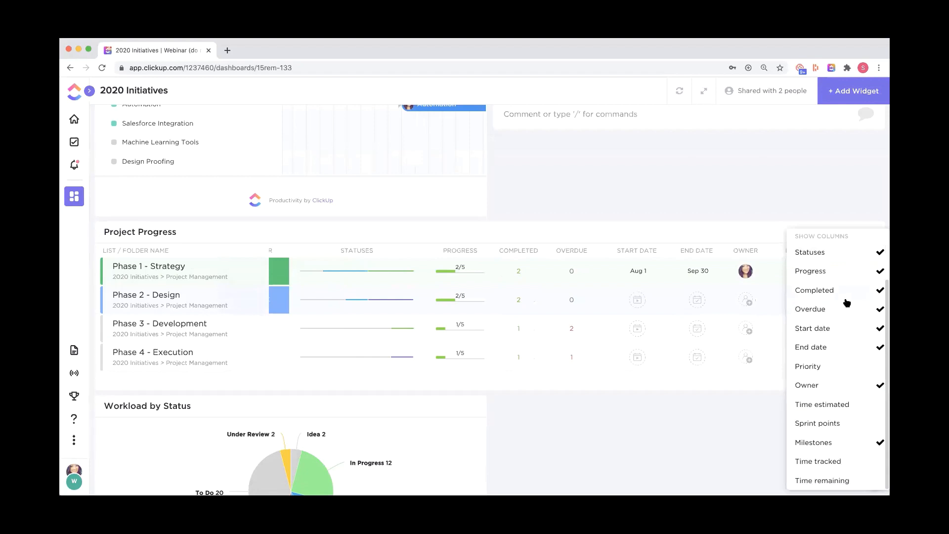
pyautogui.click(841, 406)
pyautogui.click(812, 461)
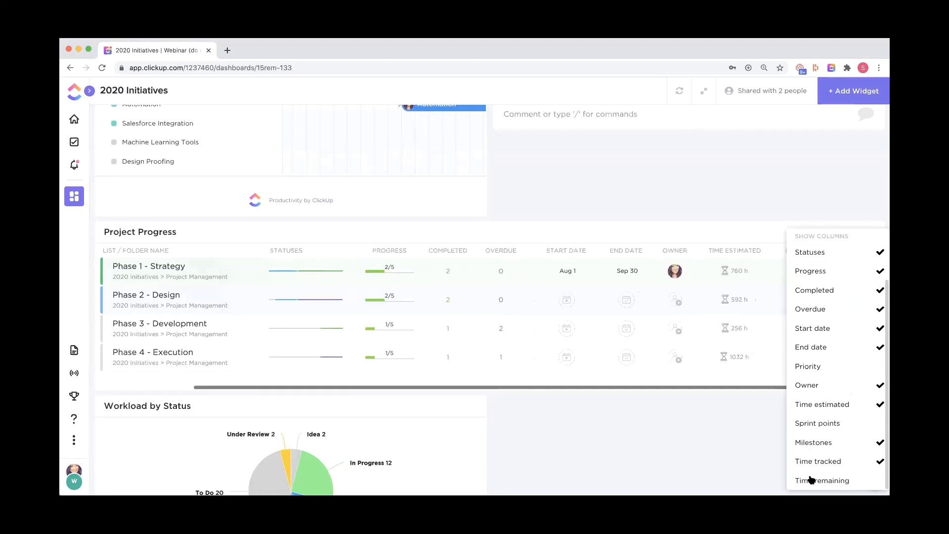
pyautogui.click(811, 480)
pyautogui.click(767, 468)
pyautogui.hscroll(3, 769, 346)
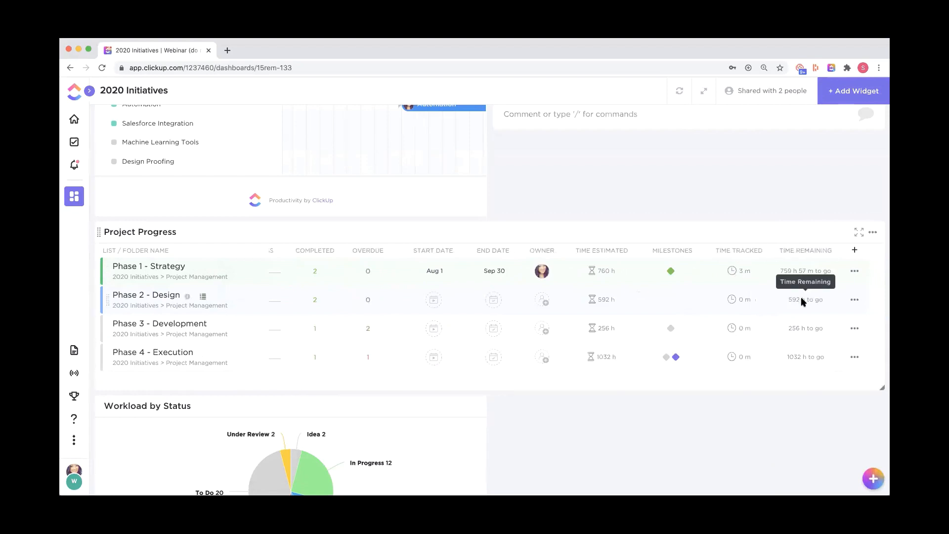
pyautogui.hscroll(-5, 801, 299)
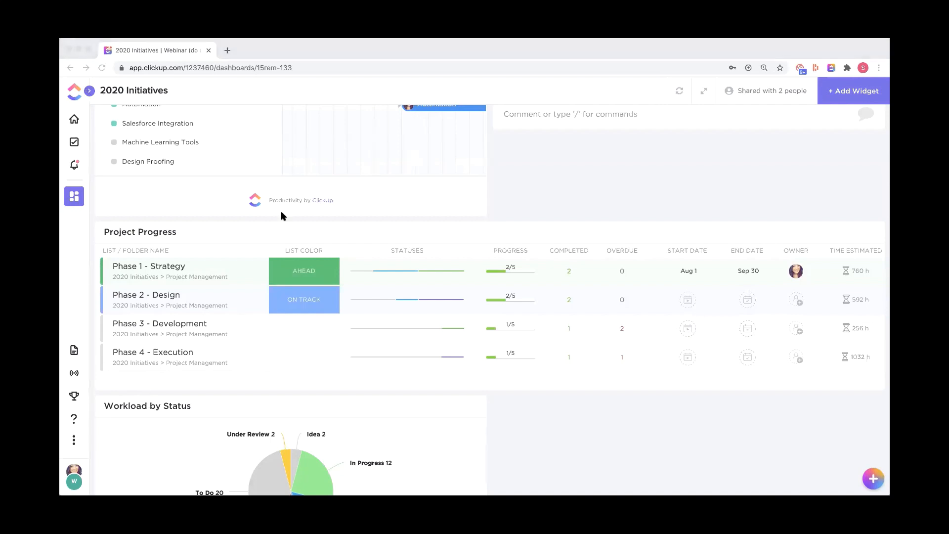
# Review the Workload by Status widget's settings, including its location and display options, and close them without saving.
pyautogui.scroll(-3, 283, 215)
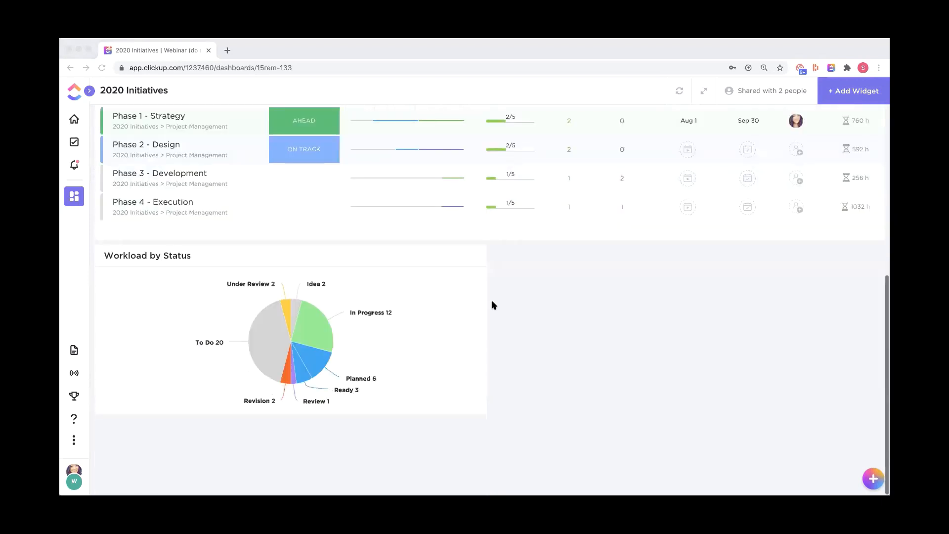
pyautogui.click(514, 262)
pyautogui.click(470, 256)
pyautogui.click(455, 277)
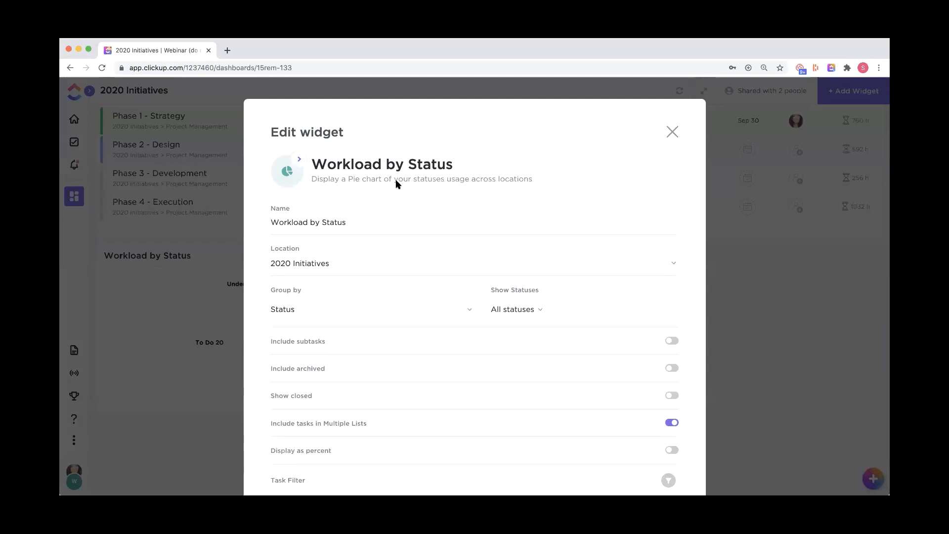
pyautogui.click(313, 265)
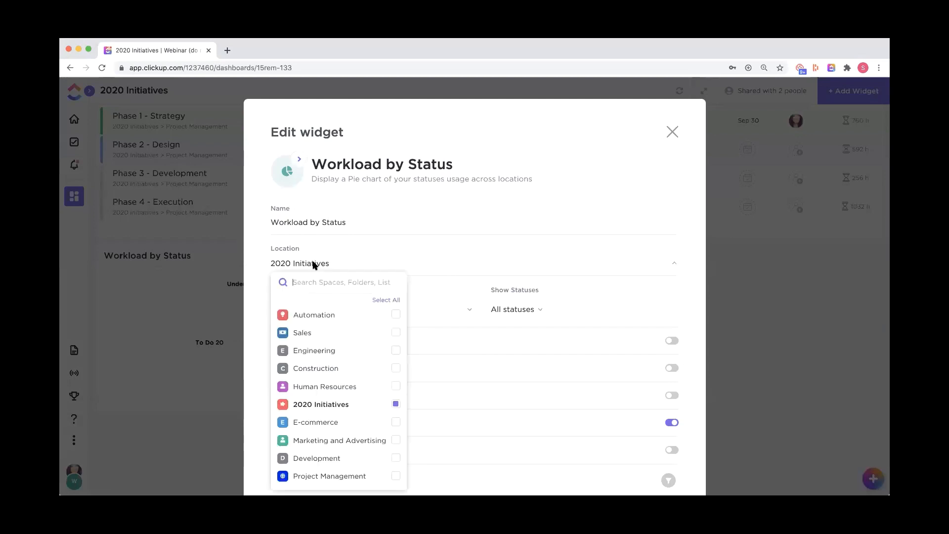
pyautogui.click(352, 254)
pyautogui.scroll(-3, 351, 255)
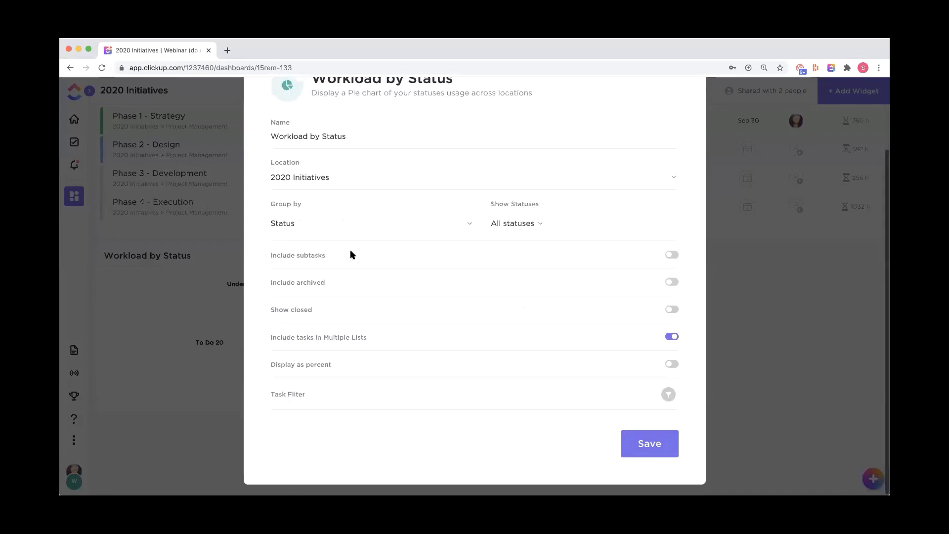
pyautogui.click(754, 167)
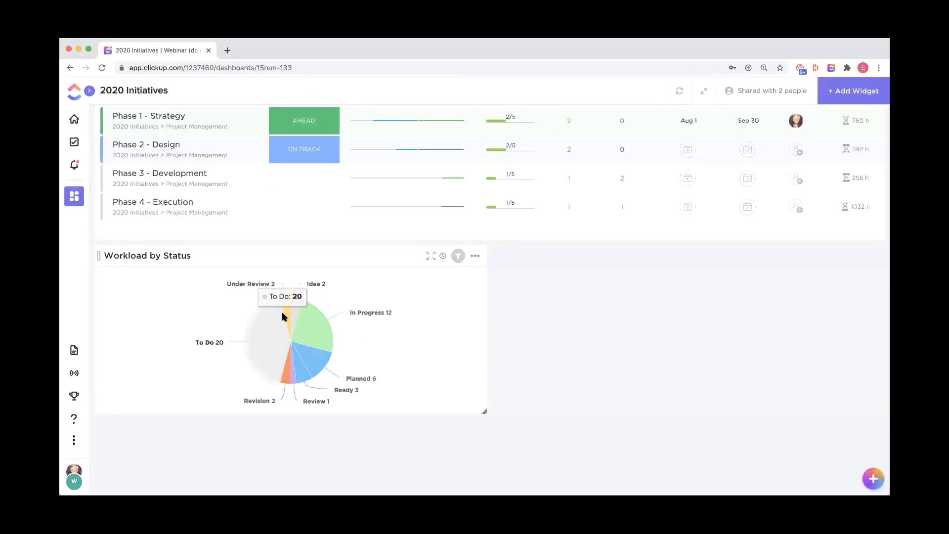
# Inspect the status slices in the Workload by Status pie chart and return to the beginning of the 2020 Initiatives dashboard.
pyautogui.moveTo(314, 324)
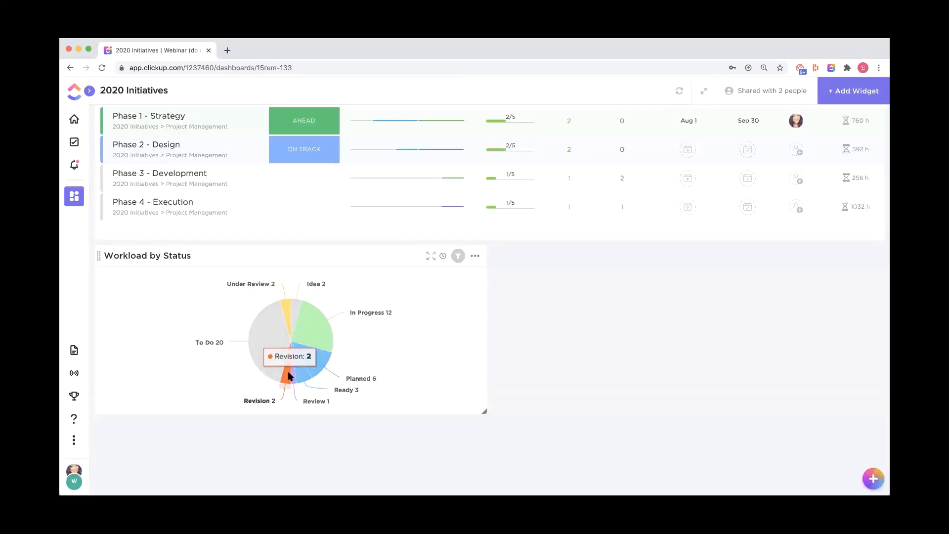
pyautogui.moveTo(317, 366)
pyautogui.moveTo(325, 345)
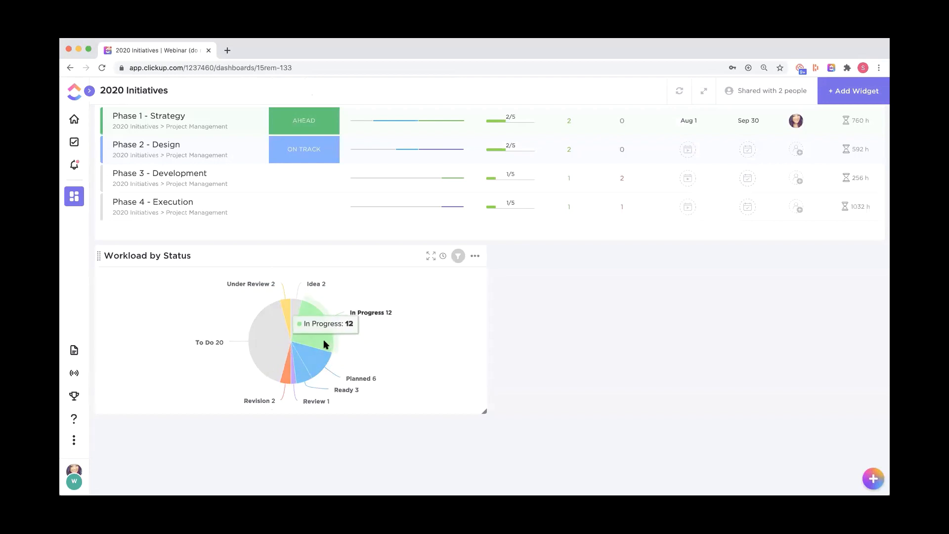
pyautogui.scroll(5, 325, 343)
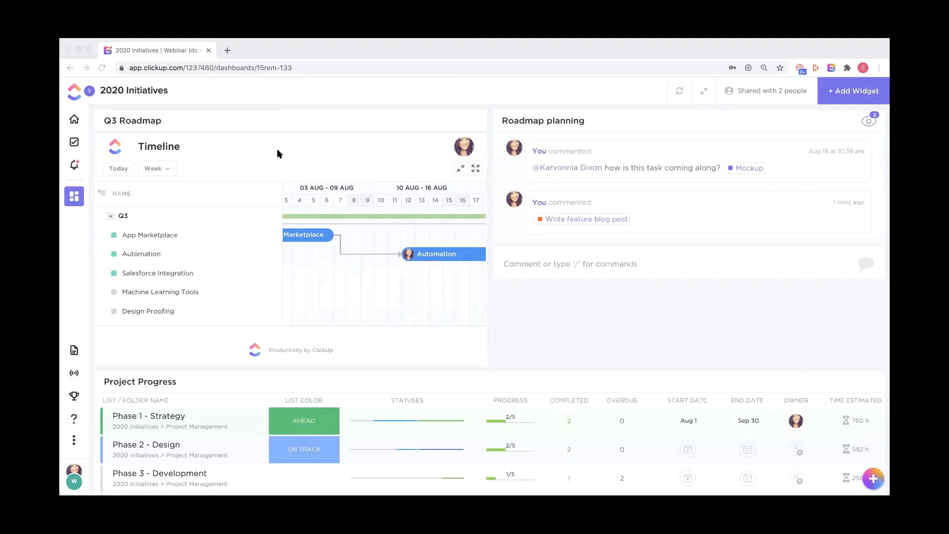
pyautogui.click(284, 84)
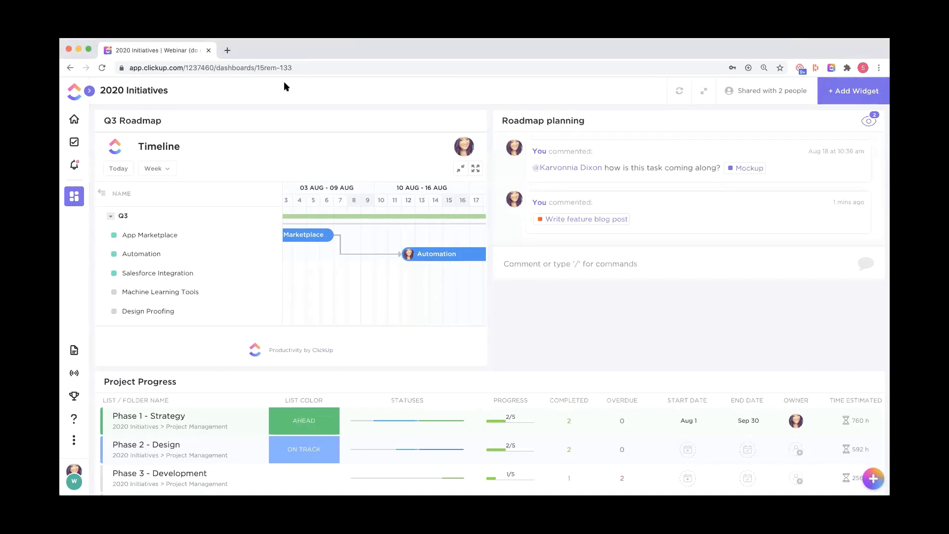
# Open the notifications and clear the one for the "Hire brilliant engineers" task.
pyautogui.click(74, 147)
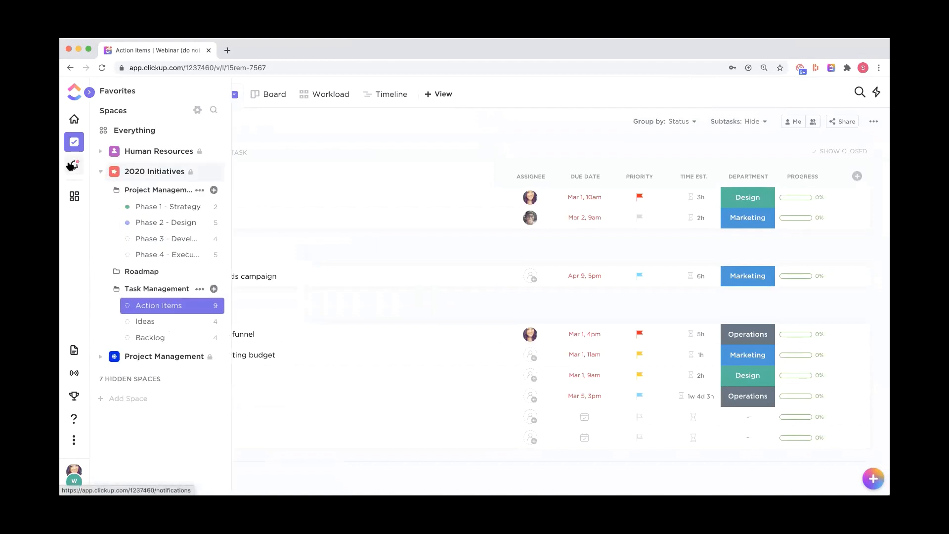
pyautogui.click(74, 167)
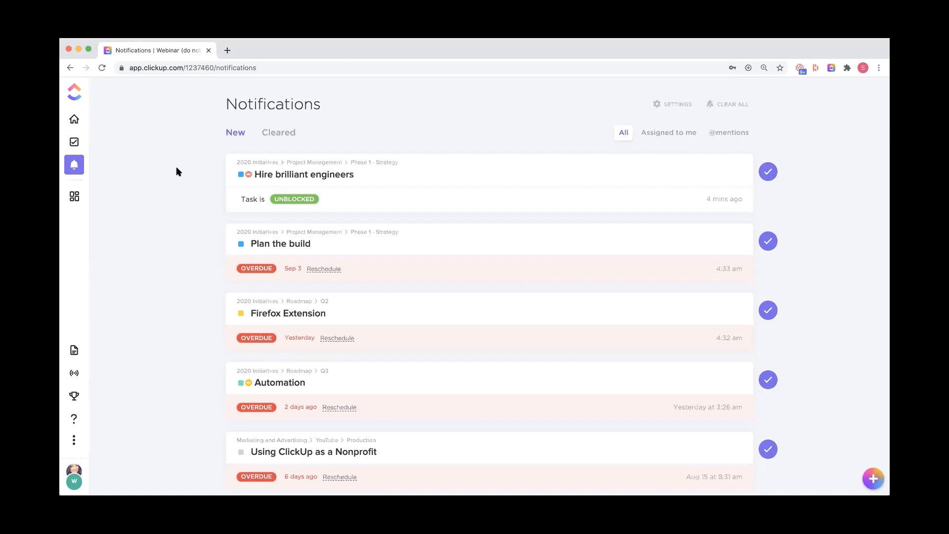
pyautogui.click(768, 171)
# Review the overdue "Plan the build" task from its notification and reschedule its due date to September 30, 2020.
pyautogui.click(447, 178)
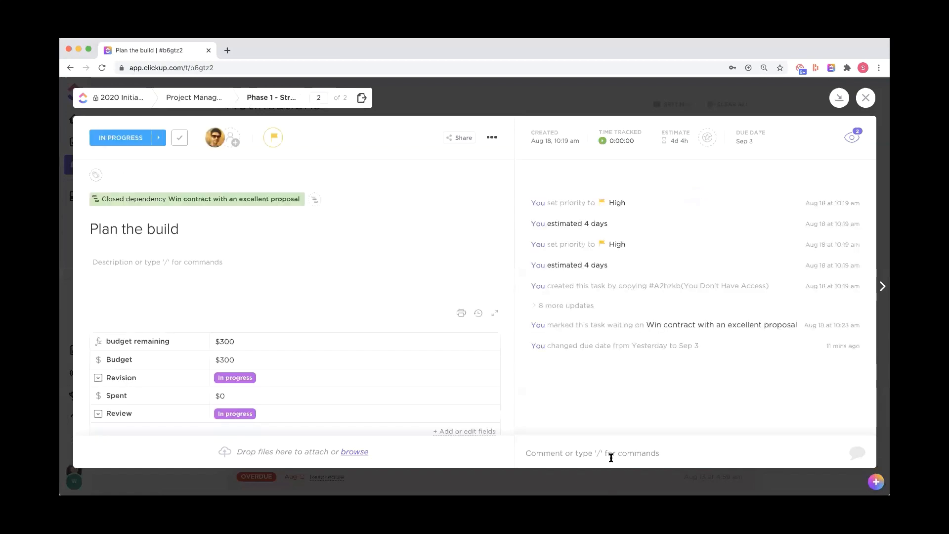
pyautogui.click(764, 95)
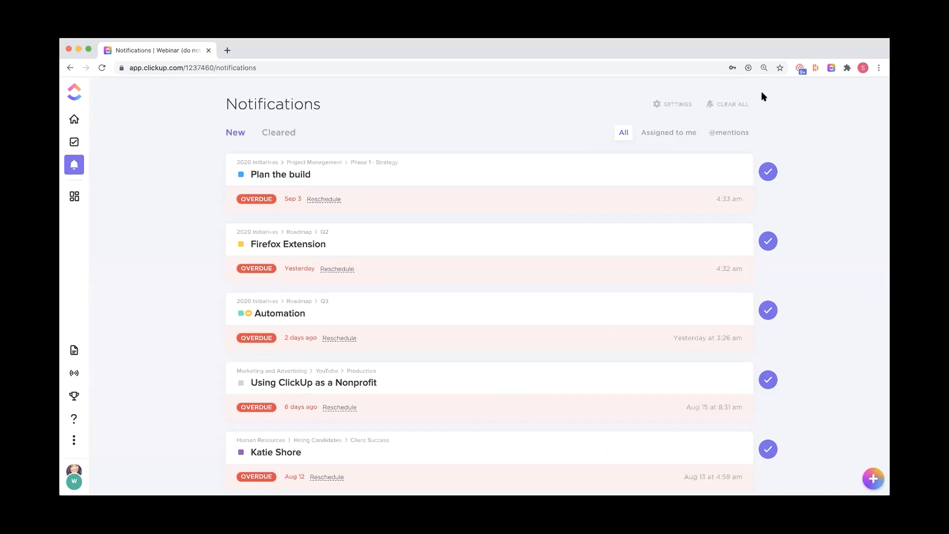
pyautogui.click(320, 200)
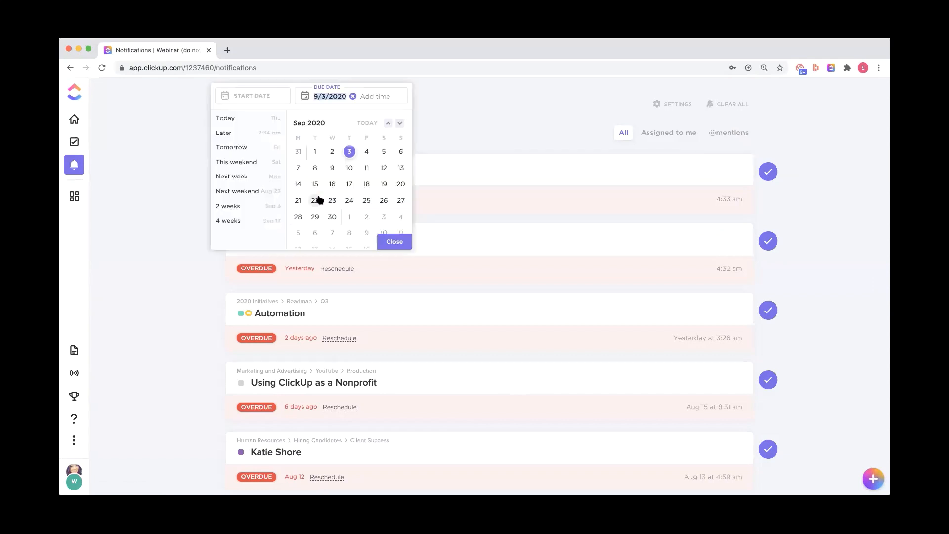
pyautogui.click(353, 97)
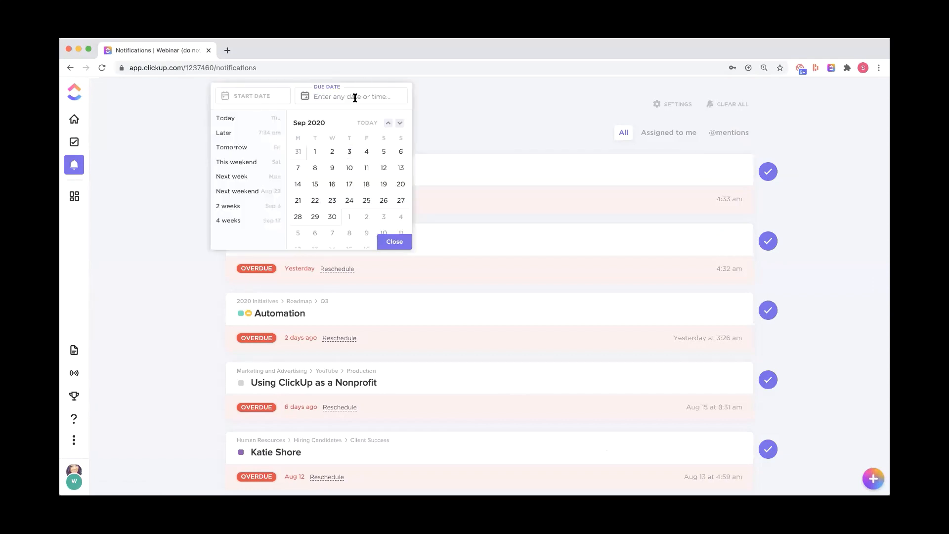
pyautogui.click(332, 217)
pyautogui.click(395, 242)
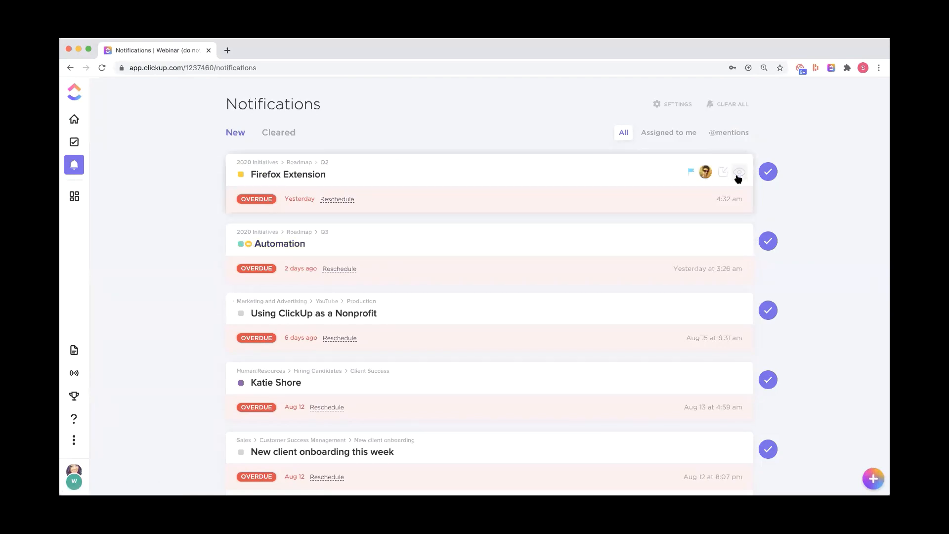
pyautogui.click(663, 134)
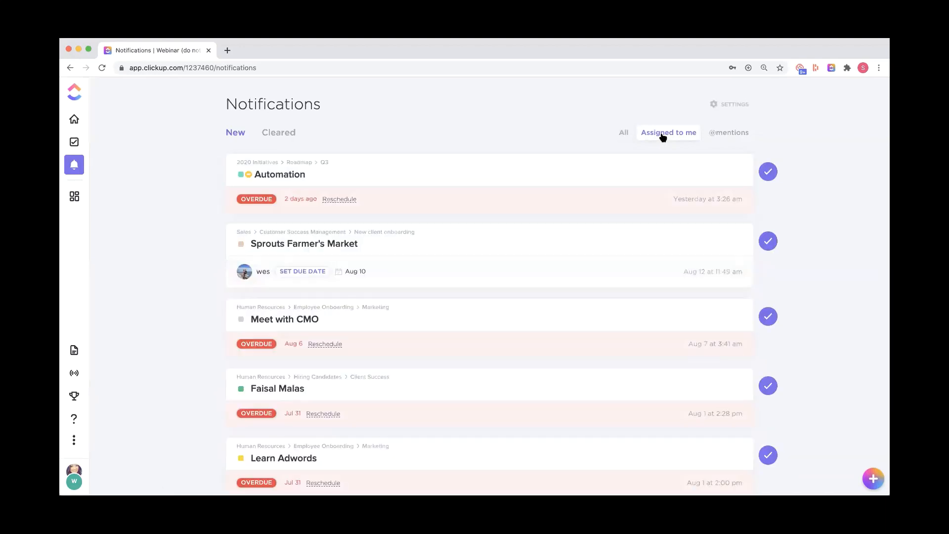
pyautogui.click(739, 132)
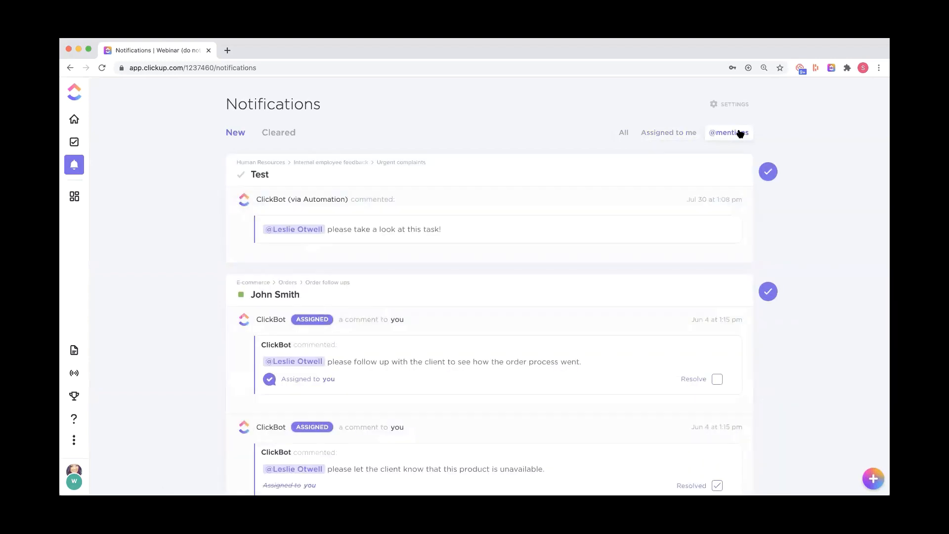
pyautogui.click(625, 133)
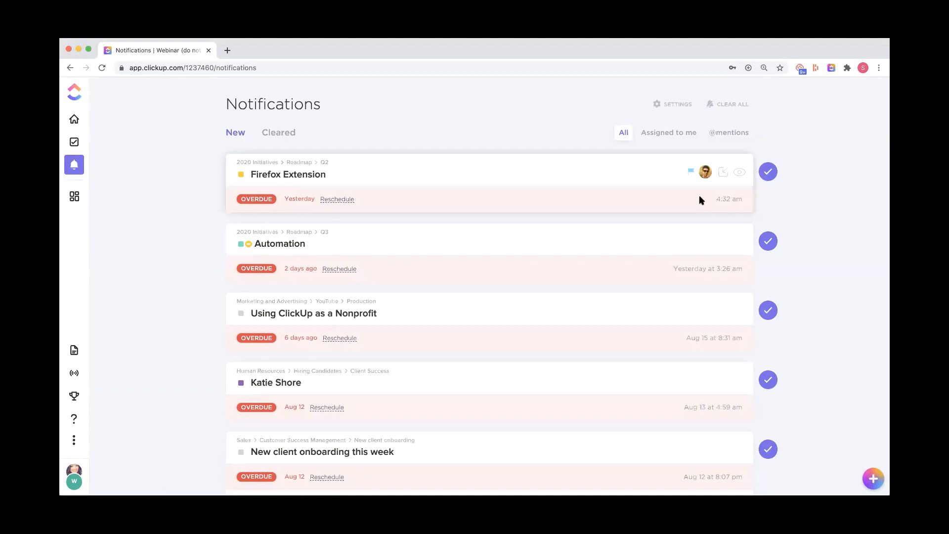
# Send the Firefox Extension and Automation tasks to the tray, and open Automation from there to remove it from the tray.
pyautogui.click(723, 174)
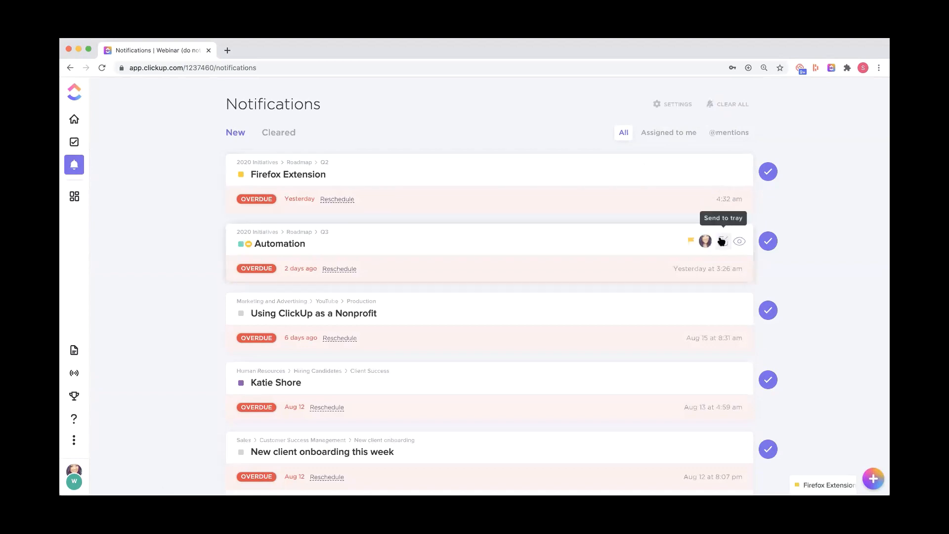
pyautogui.click(723, 242)
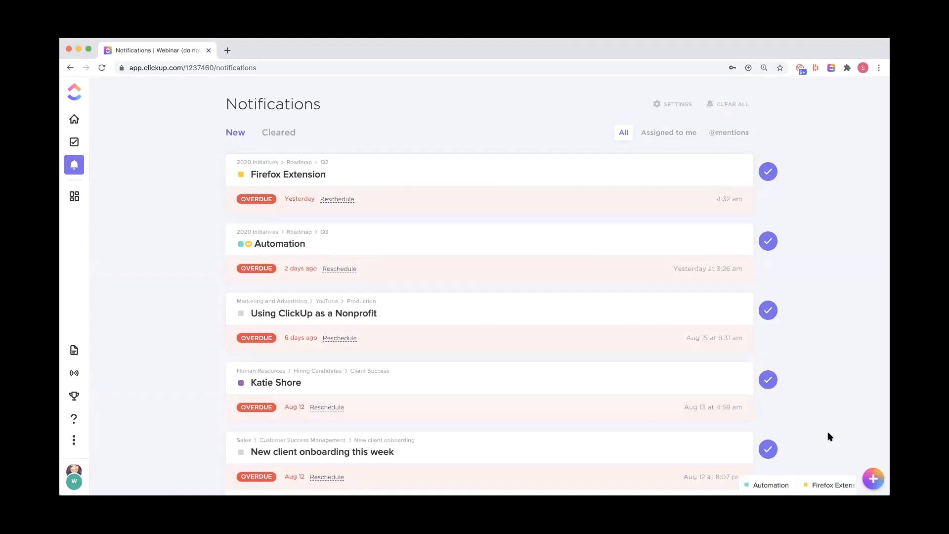
pyautogui.click(762, 485)
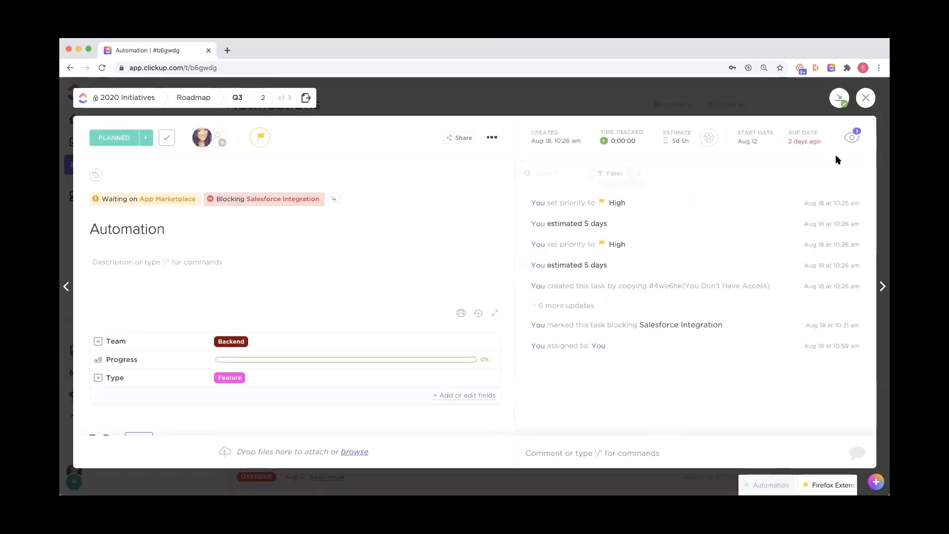
pyautogui.click(840, 98)
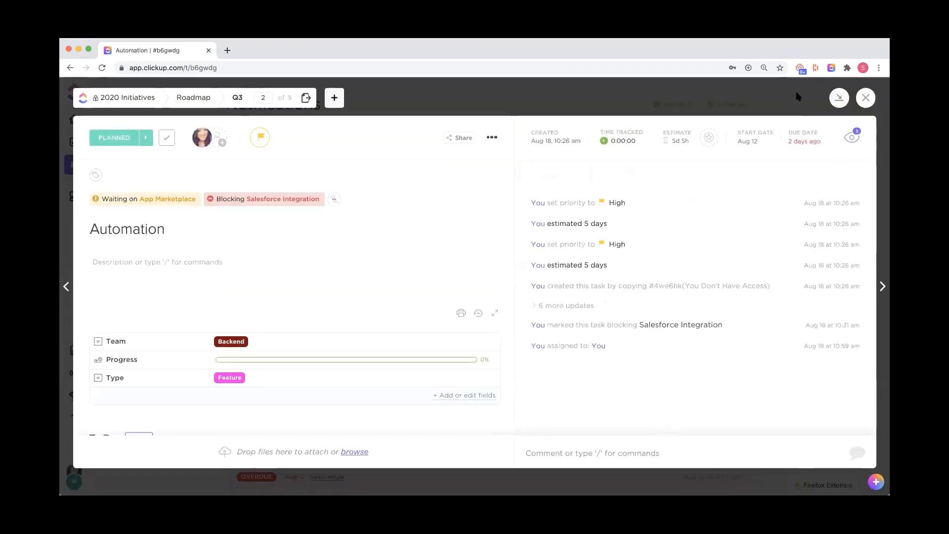
pyautogui.click(798, 97)
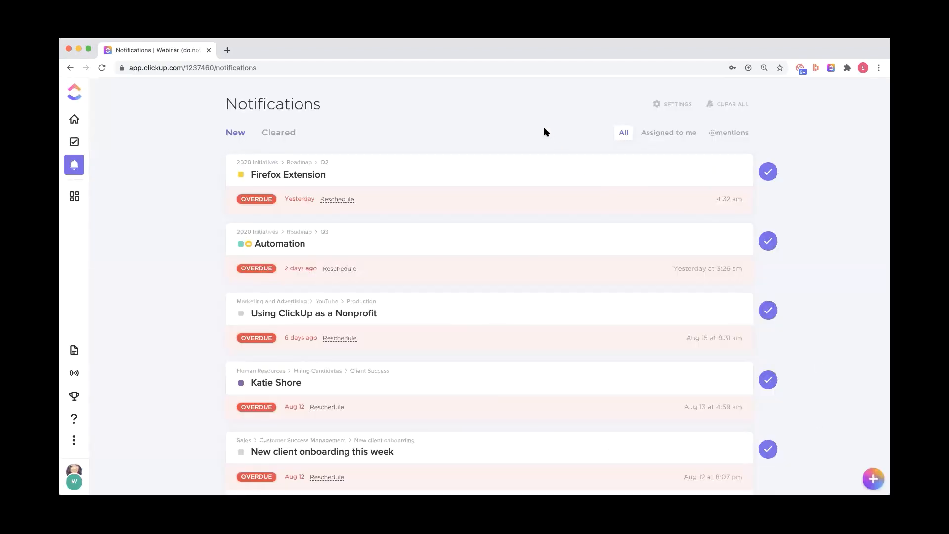
# Review the workspace notification settings for comments, tasks, and start and due dates, postponing the browser notifications request.
pyautogui.click(668, 105)
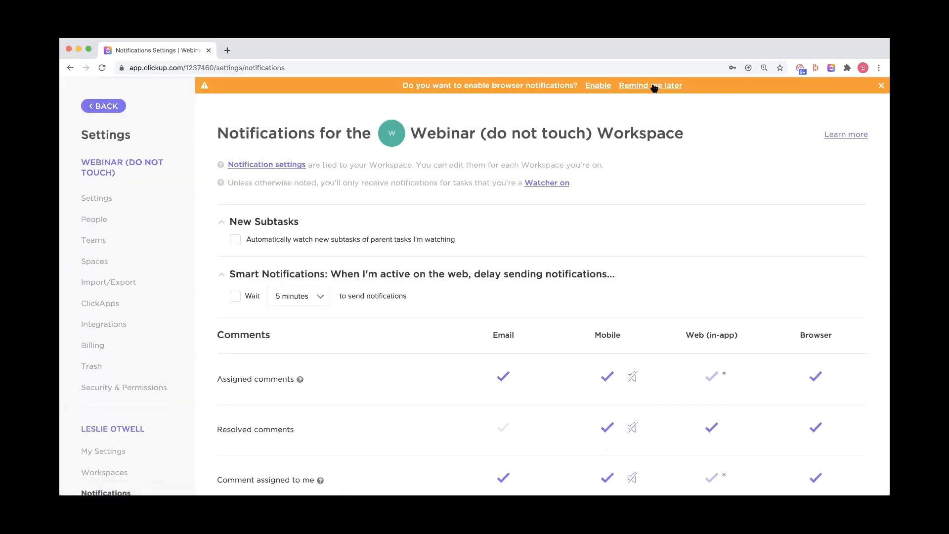
pyautogui.click(654, 87)
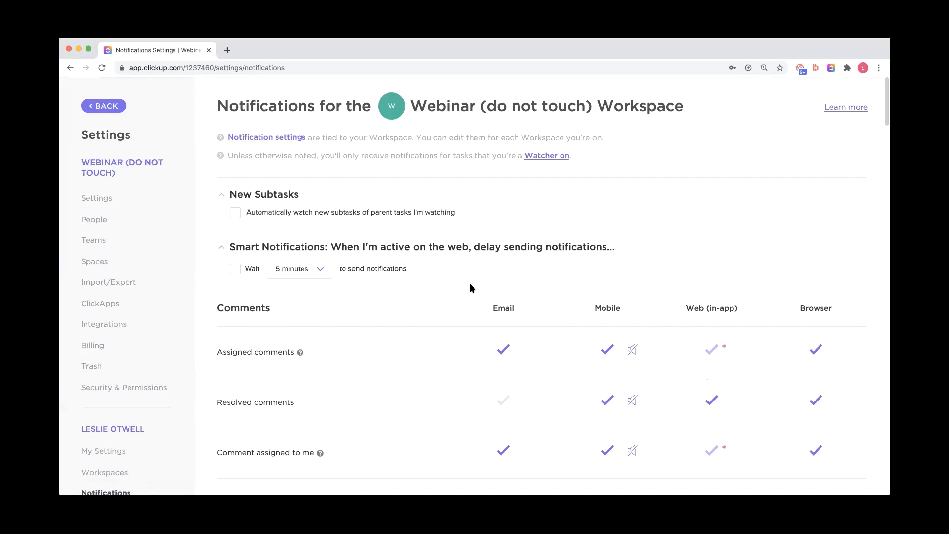
pyautogui.scroll(-5, 470, 287)
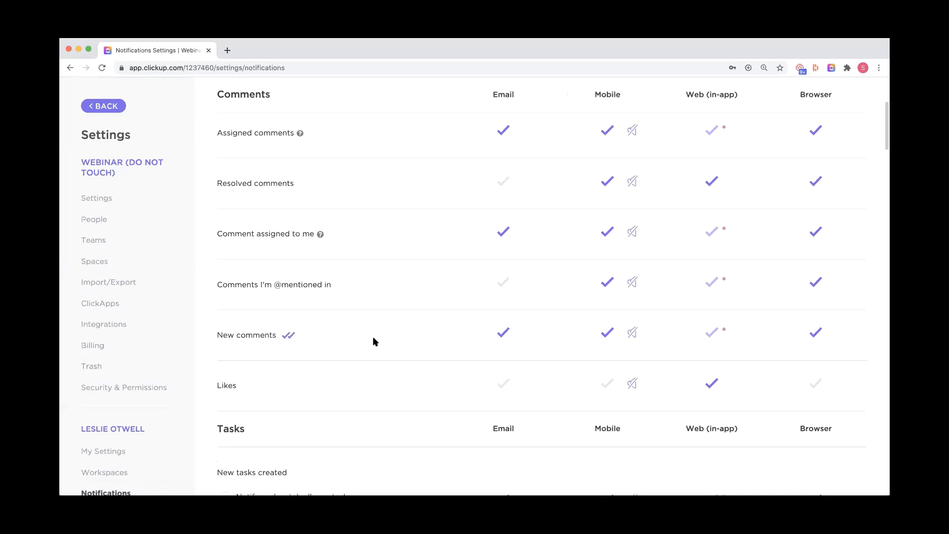
pyautogui.scroll(-8, 373, 341)
pyautogui.scroll(-20, 374, 341)
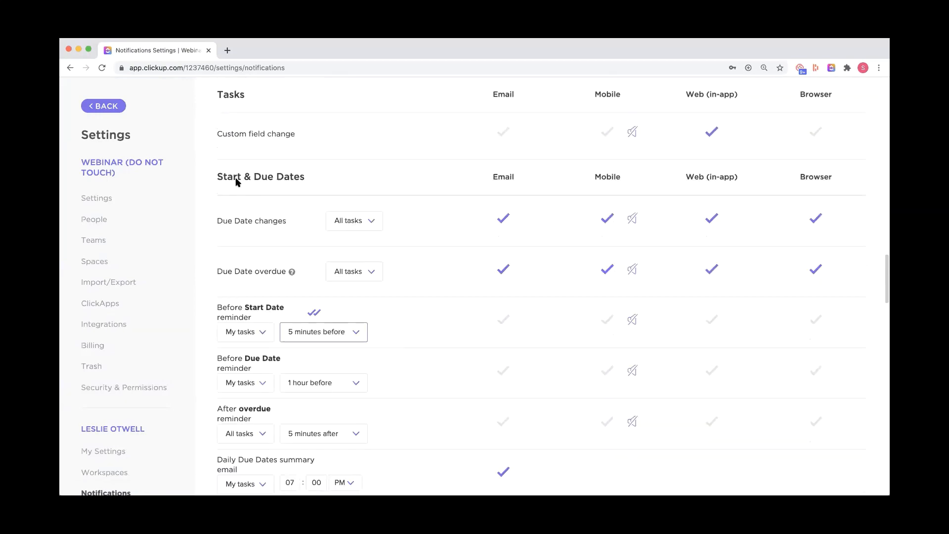
pyautogui.scroll(-2, 286, 178)
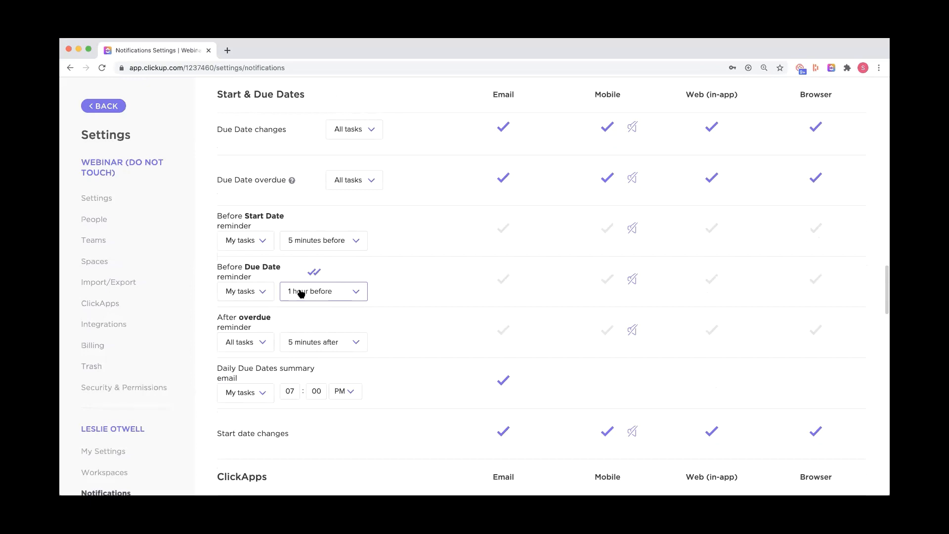
pyautogui.click(109, 106)
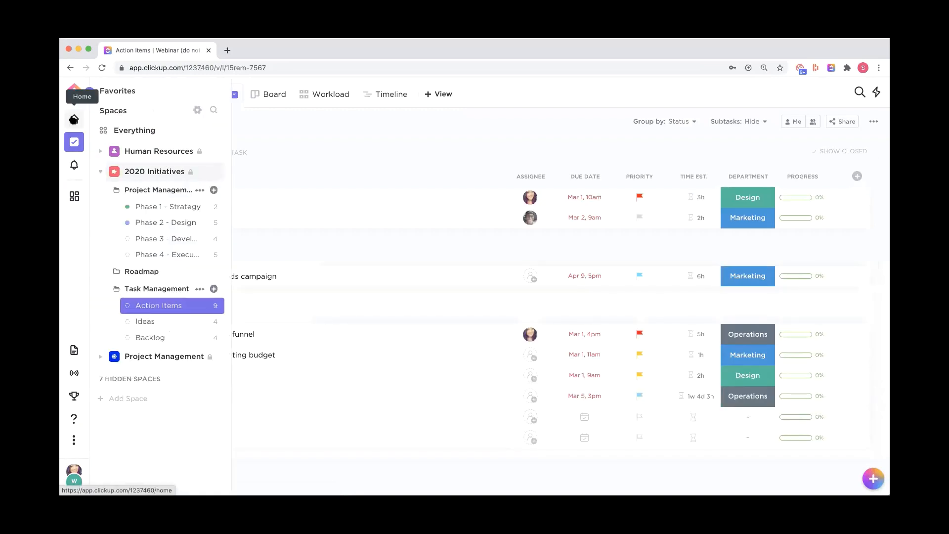
# Open the Home page and review the Inbox, including its Next and Done items.
pyautogui.click(74, 119)
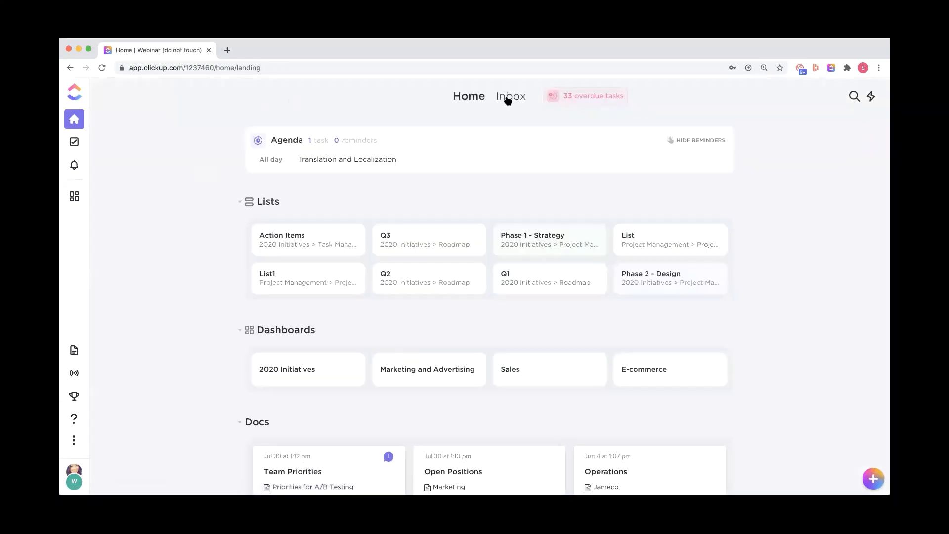
pyautogui.click(512, 98)
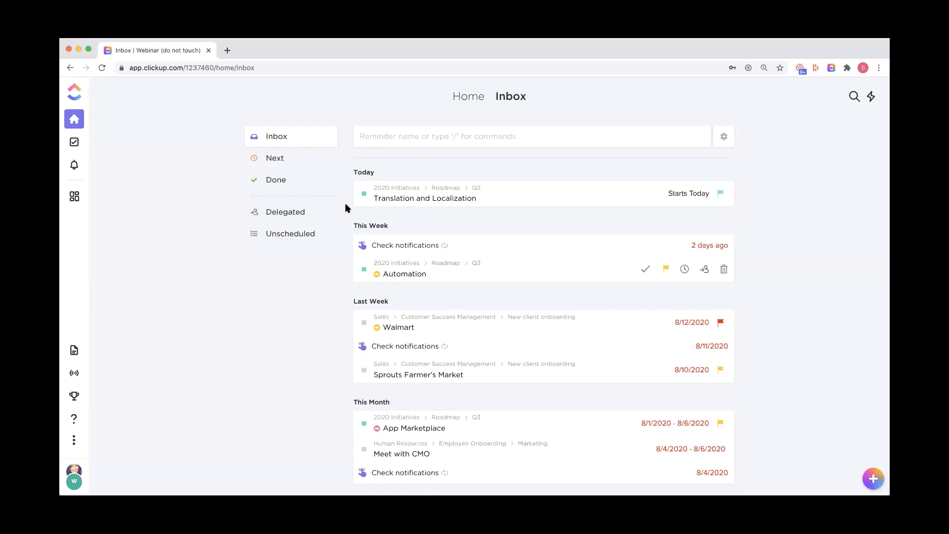
pyautogui.click(288, 164)
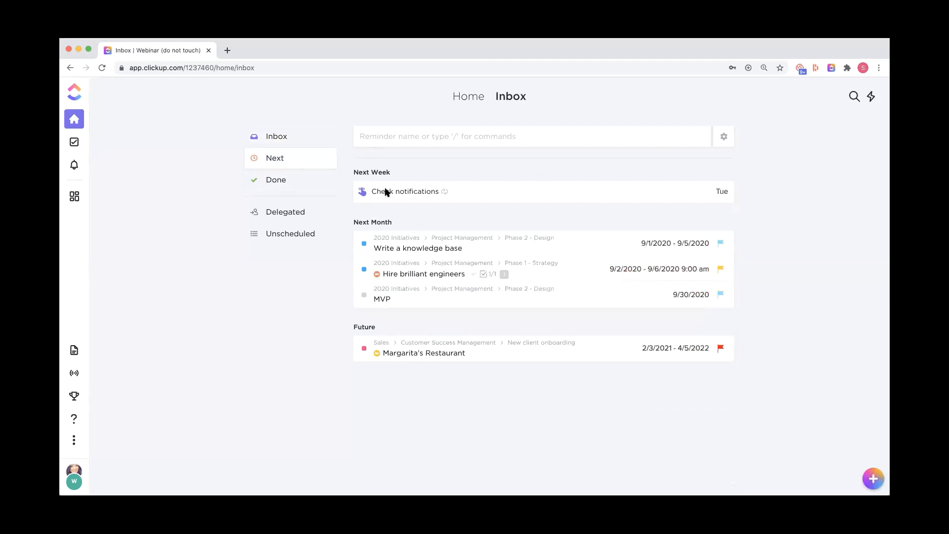
pyautogui.click(287, 181)
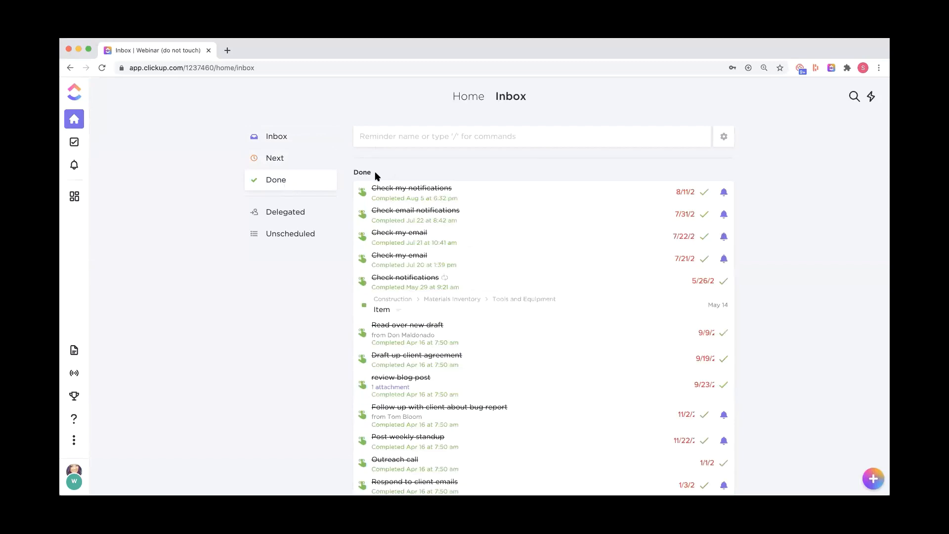
pyautogui.scroll(-10, 402, 318)
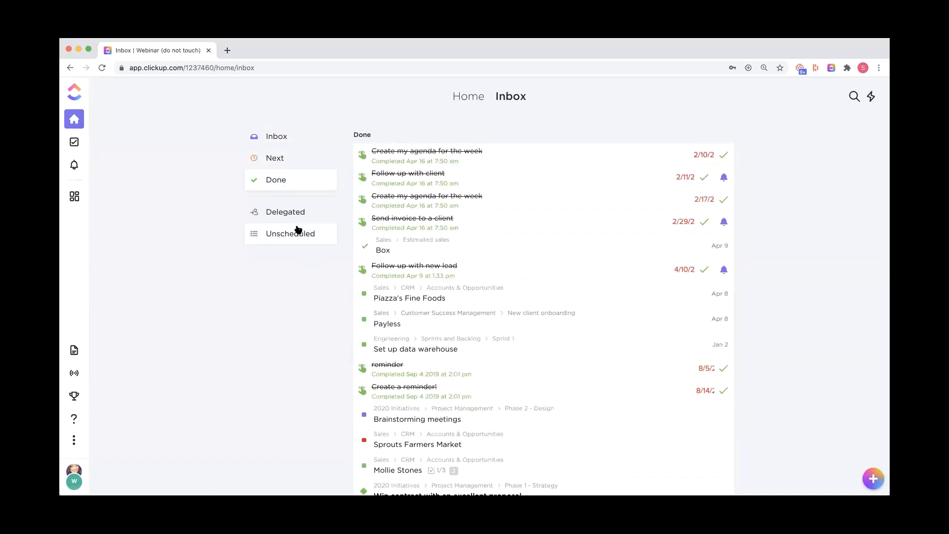
# Open the Inbox's Unscheduled tasks and check the available sort options, keeping the sorting by Priority.
pyautogui.click(277, 234)
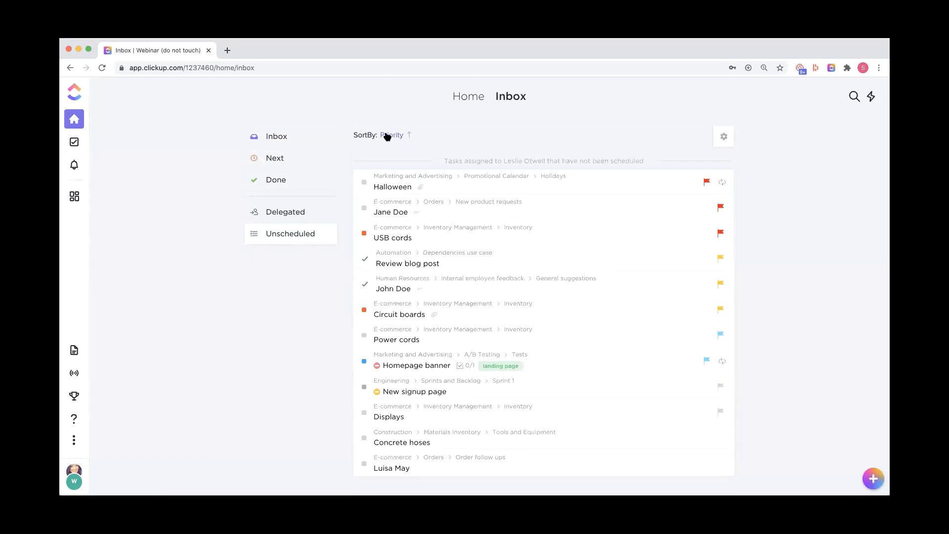
pyautogui.click(387, 135)
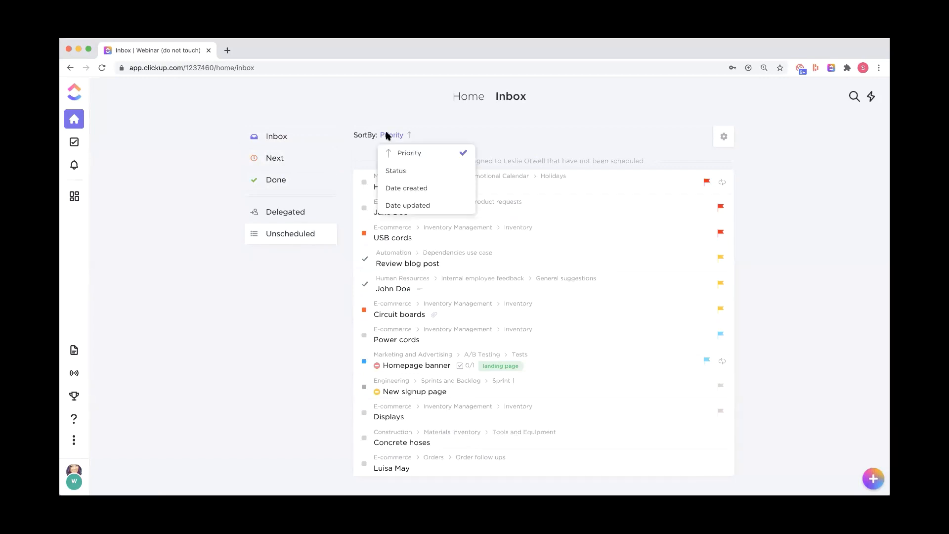
pyautogui.click(504, 125)
# Schedule the urgent Halloween task by setting its due date to 8/28/2020.
pyautogui.moveTo(704, 183)
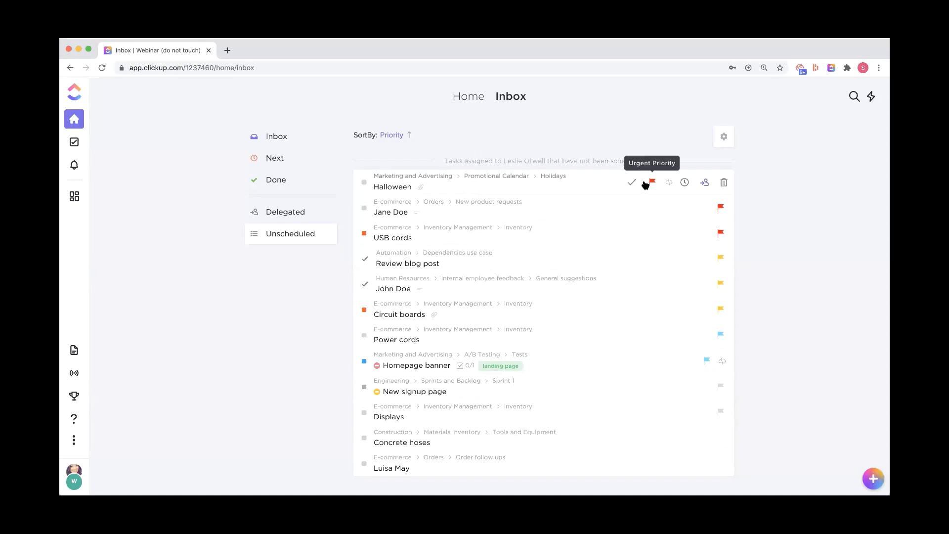
pyautogui.click(690, 185)
pyautogui.click(733, 217)
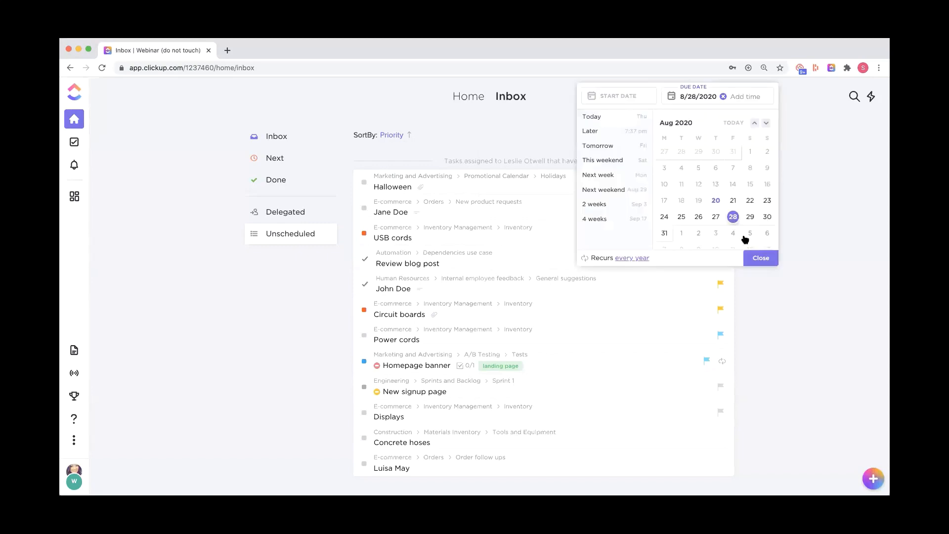
pyautogui.click(758, 257)
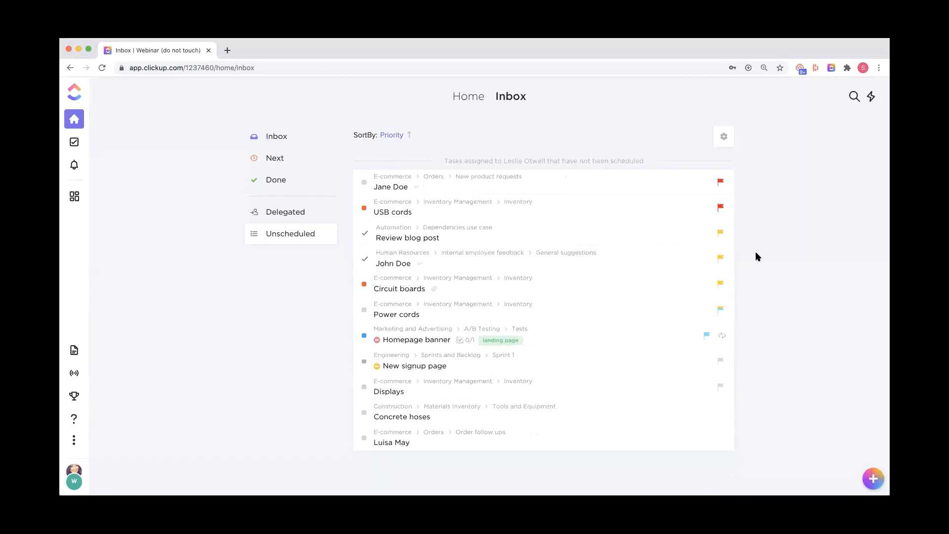
# Open the Action Items list and view the workspace's Spaces hierarchy.
pyautogui.click(74, 142)
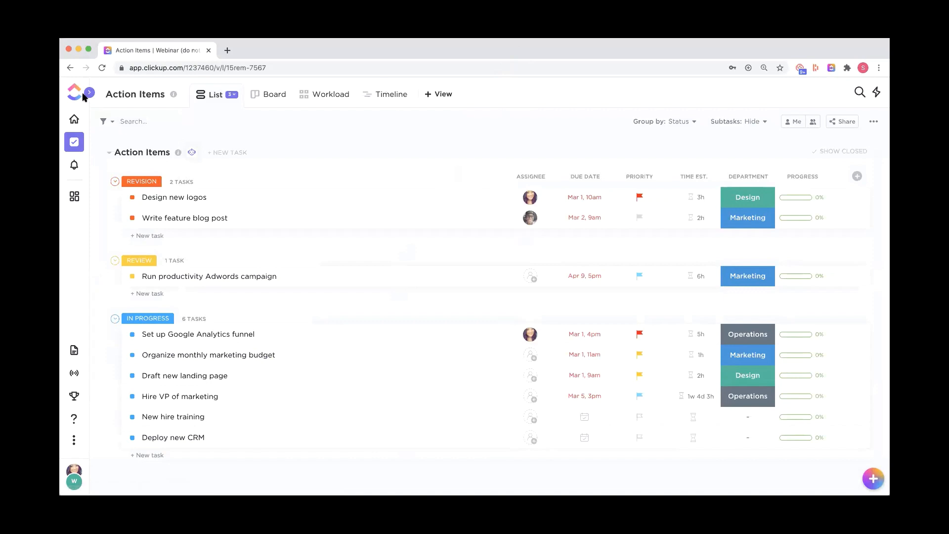
pyautogui.click(154, 127)
pyautogui.moveTo(71, 129)
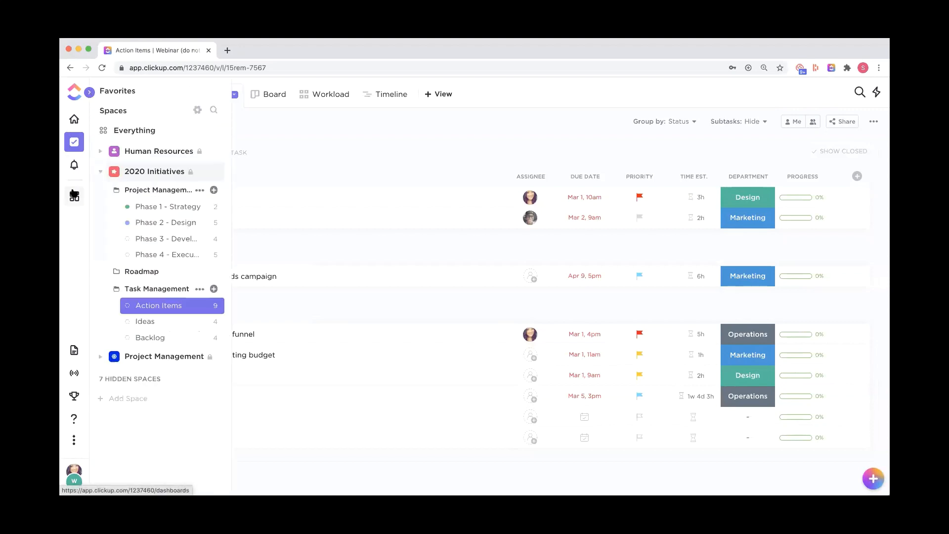
# On the 2020 Initiatives dashboard, search the available widgets for "estima" and choose Time Estimated (legacy).
pyautogui.click(74, 196)
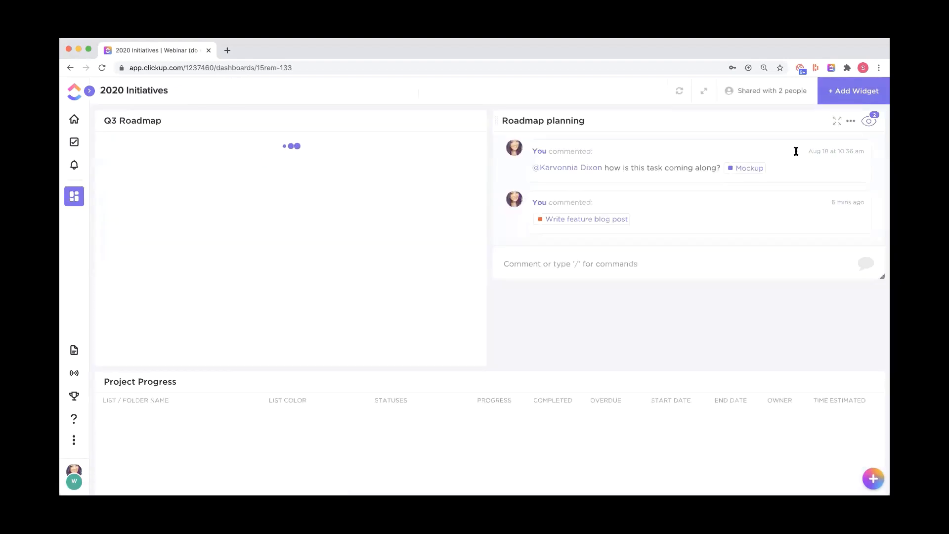
pyautogui.click(838, 101)
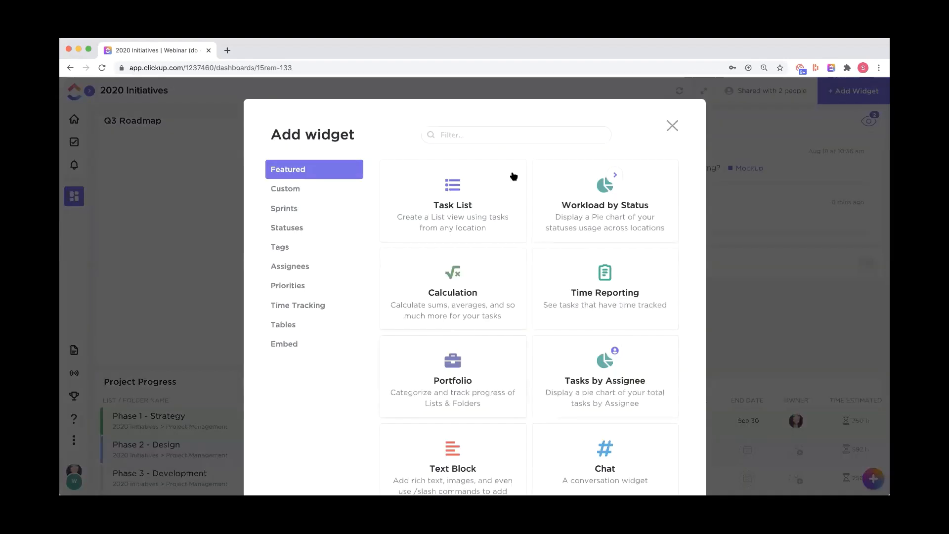
pyautogui.click(499, 135)
pyautogui.write('estima')
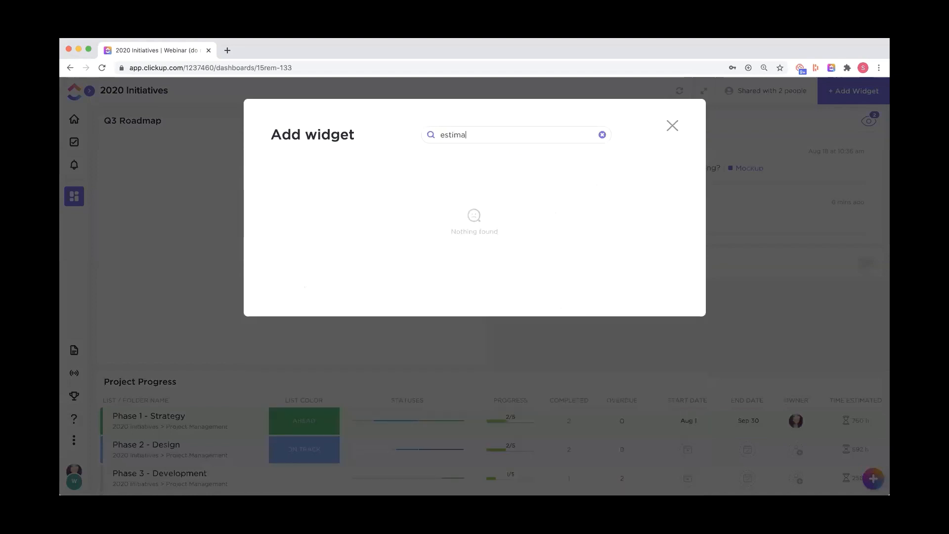
pyautogui.click(350, 218)
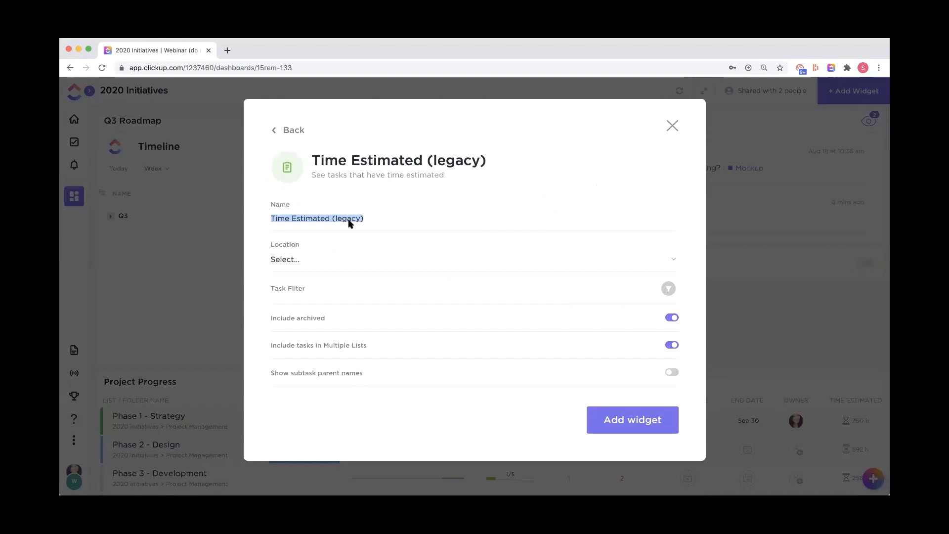
# Set the Time Estimated widget's location to 2020 Initiatives and add it to the dashboard.
pyautogui.click(277, 256)
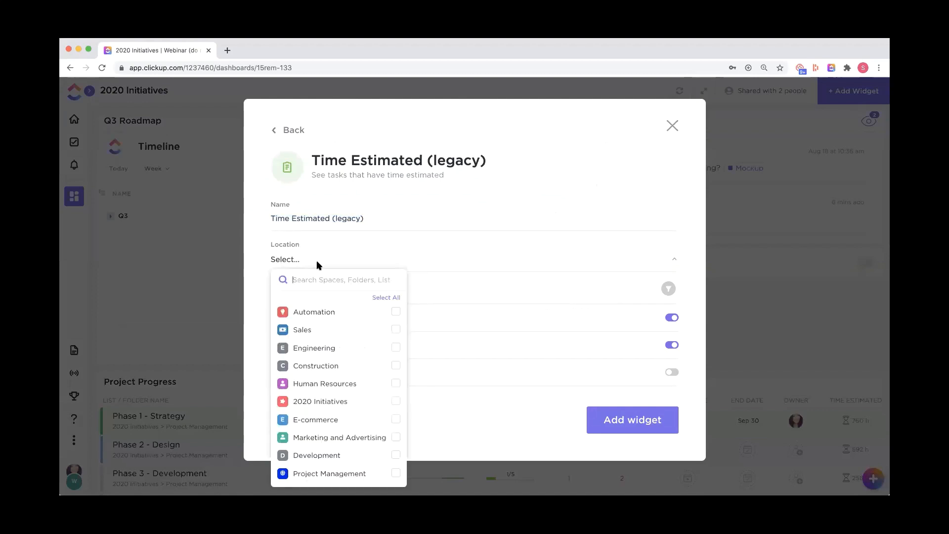
pyautogui.click(396, 401)
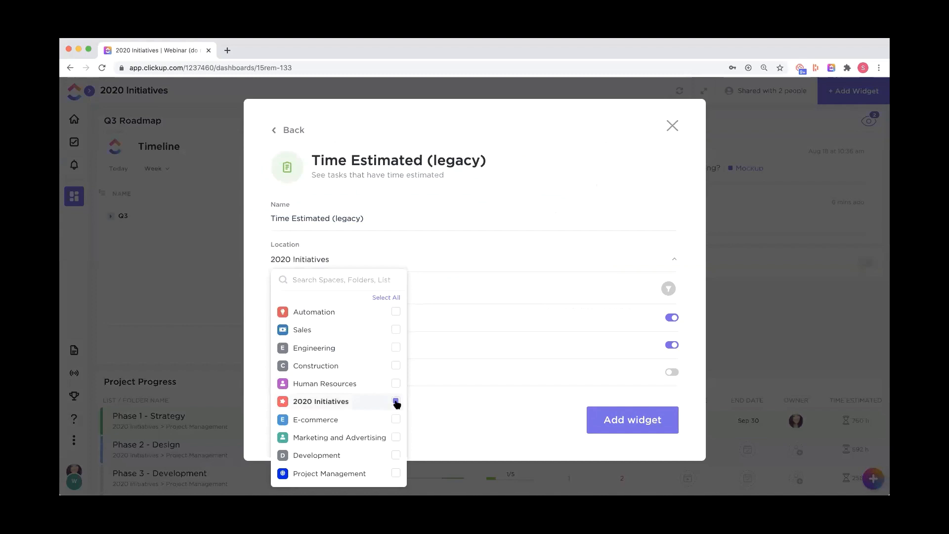
pyautogui.click(450, 398)
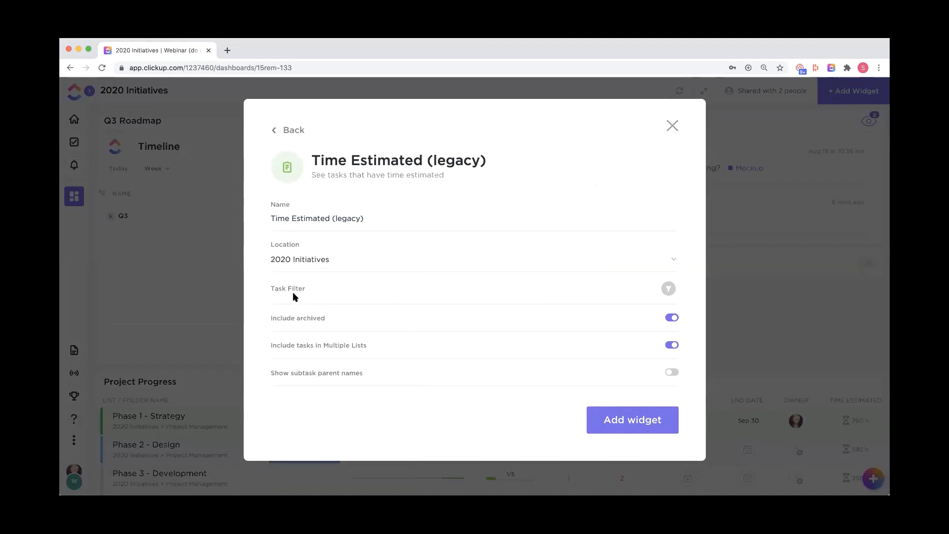
pyautogui.click(608, 422)
# Expand an assignee in the Time Estimated widget to examine the estimated, tracked and remaining time per task, and collapse it again.
pyautogui.scroll(-8, 504, 355)
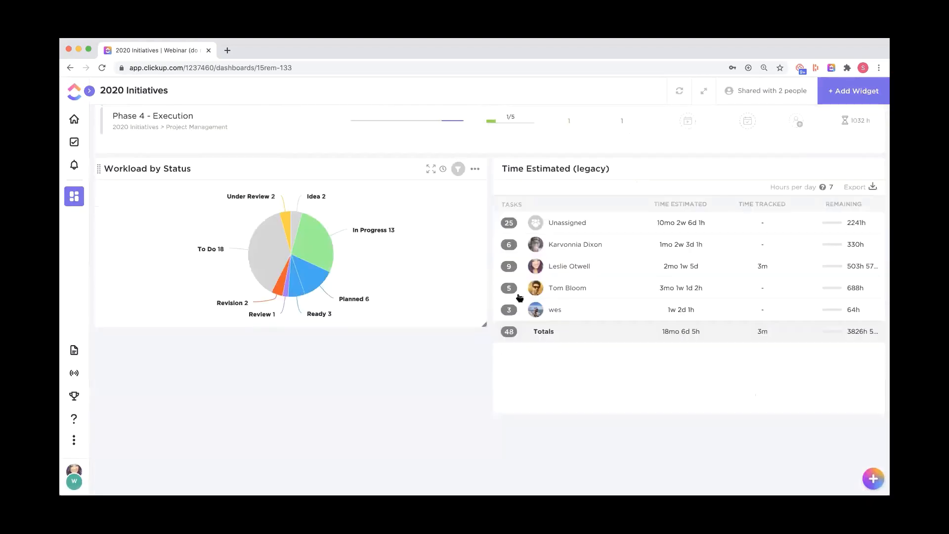
pyautogui.click(569, 246)
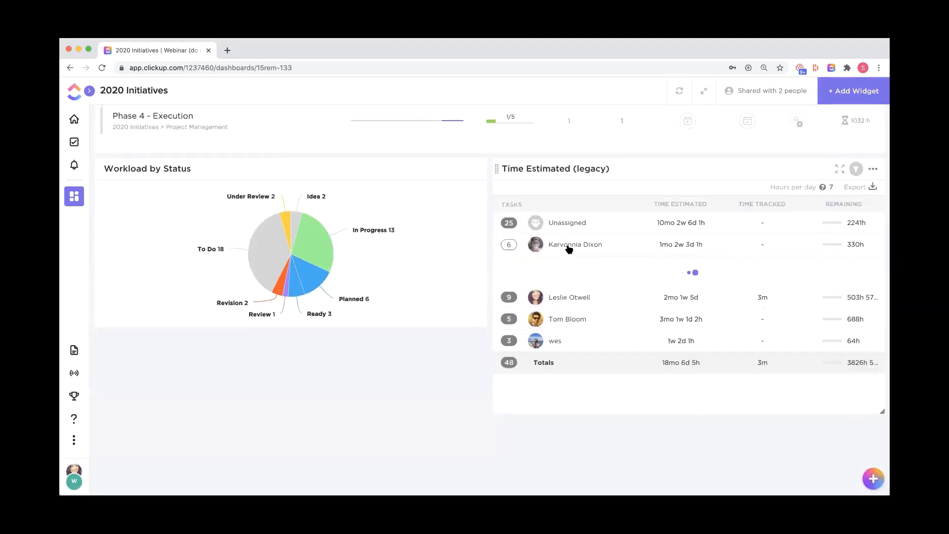
pyautogui.hscroll(2, 722, 250)
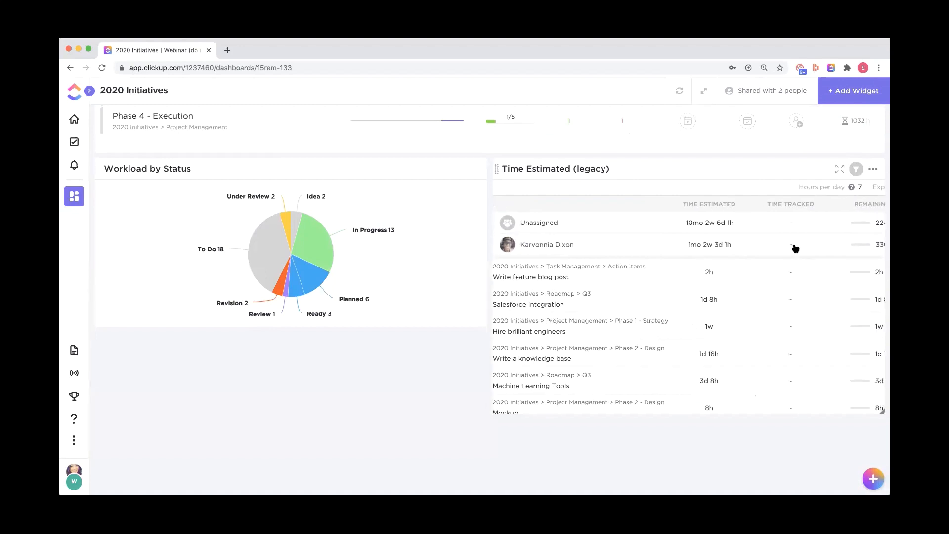
pyautogui.hscroll(2, 795, 248)
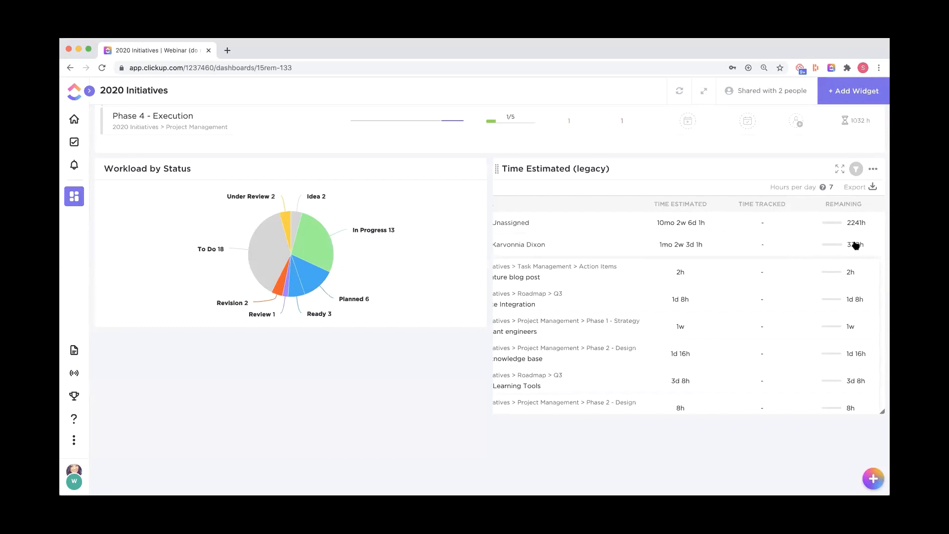
pyautogui.click(517, 243)
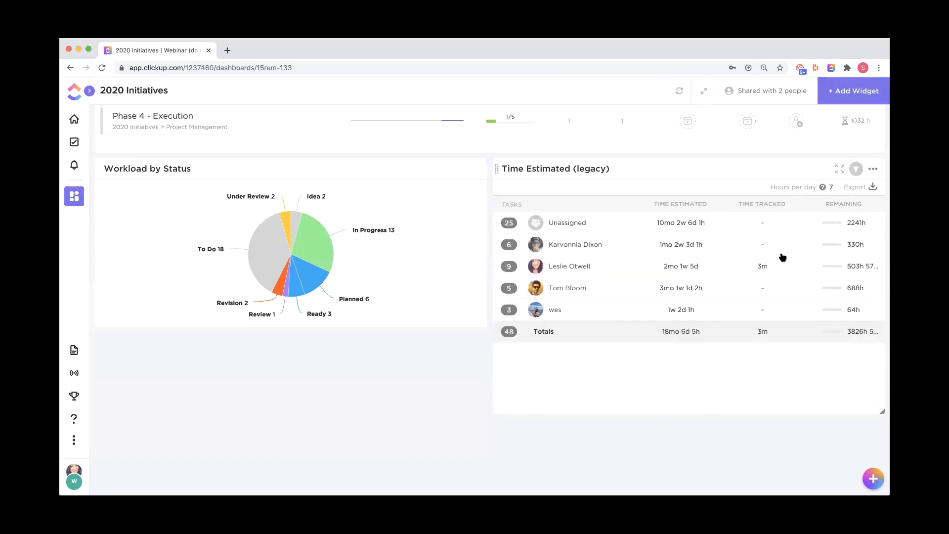
pyautogui.click(692, 243)
pyautogui.hscroll(1, 690, 293)
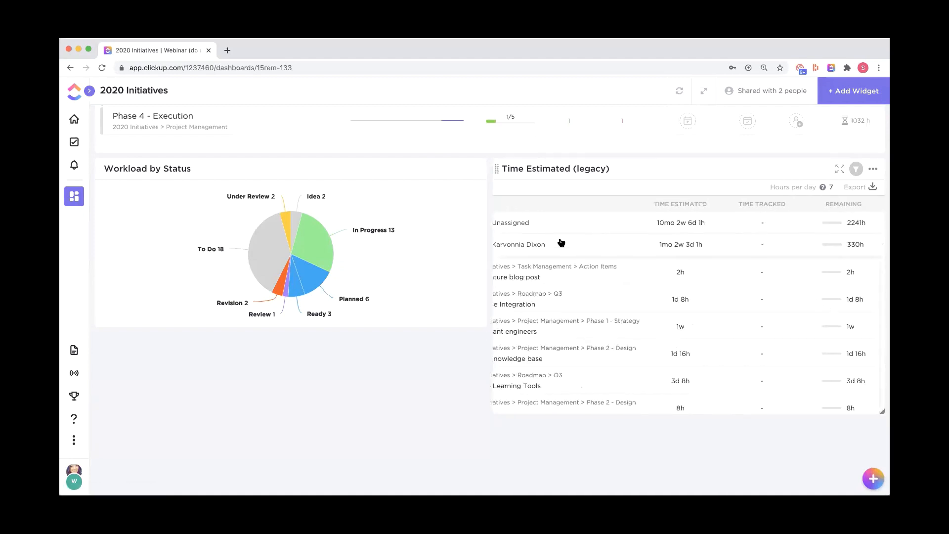
pyautogui.click(532, 247)
# Examine the Project Progress widget's time estimated, milestones, time tracked and time remaining columns.
pyautogui.scroll(7, 531, 247)
pyautogui.scroll(-1, 532, 246)
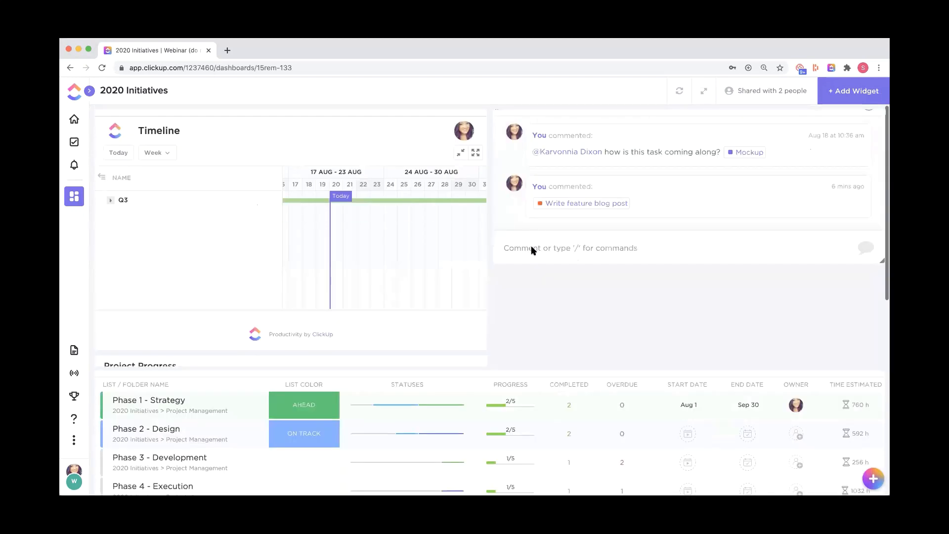
pyautogui.hscroll(5, 656, 385)
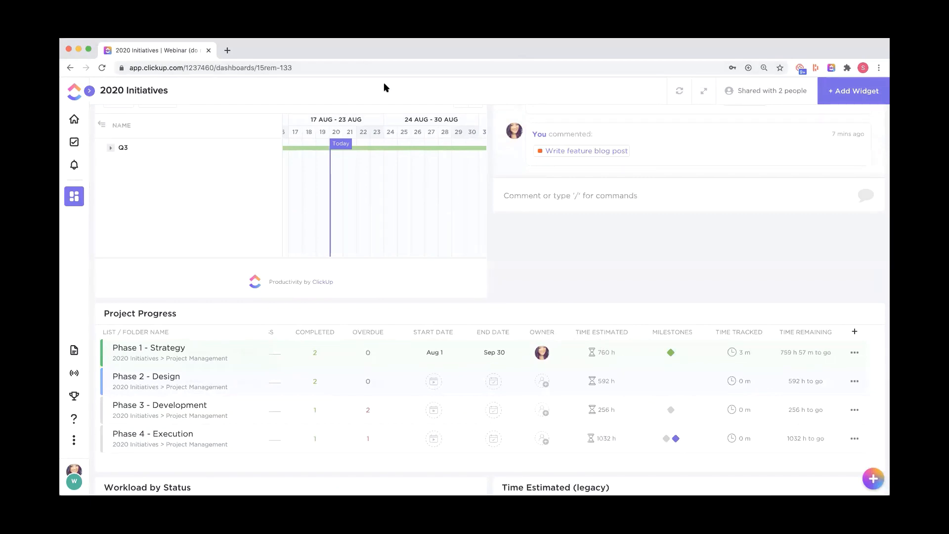
# Open the Design new logos task in the Action Items list and add a subtask named "subtask".
pyautogui.click(74, 143)
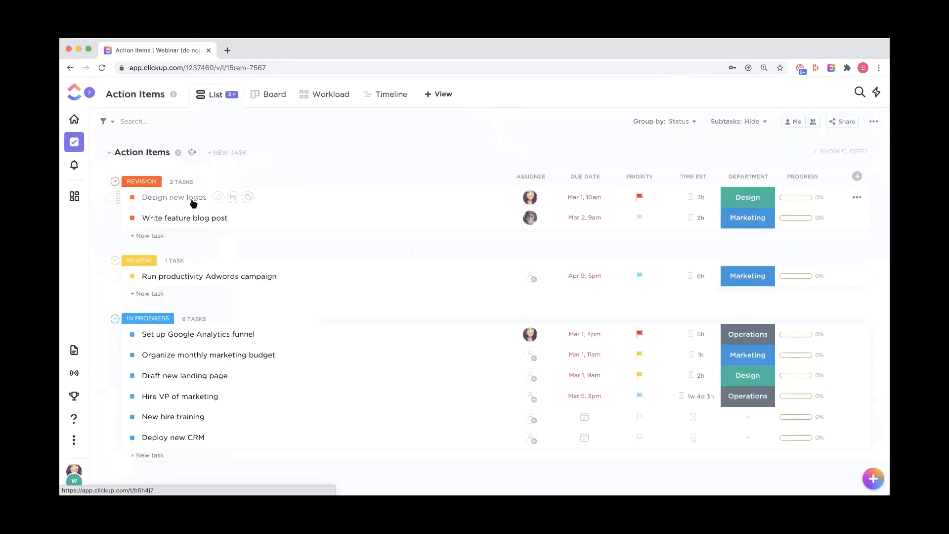
pyautogui.click(193, 200)
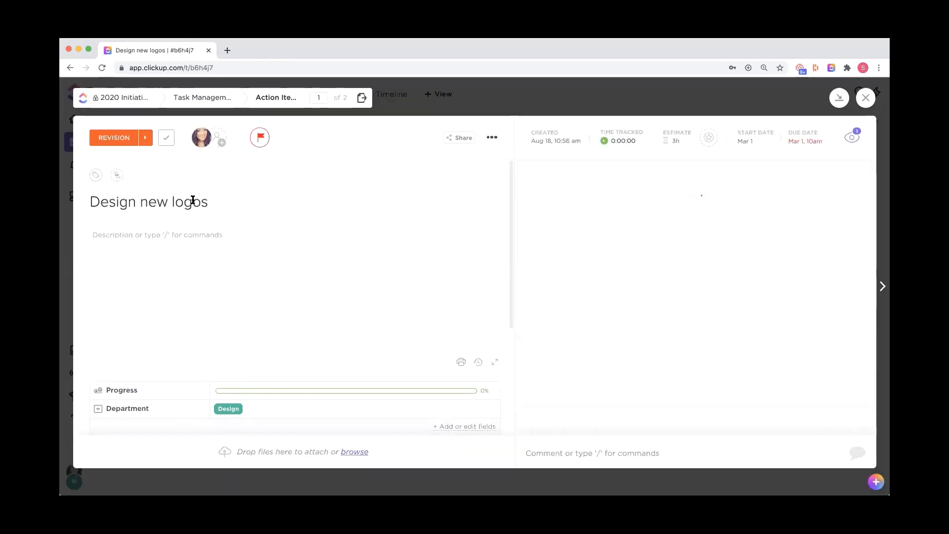
pyautogui.click(147, 395)
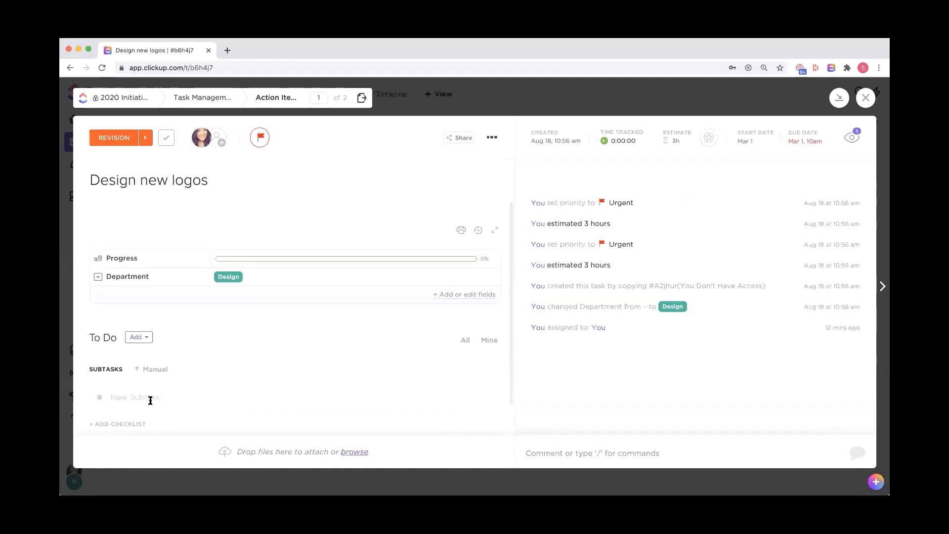
pyautogui.write('subtask')
pyautogui.press('Return')
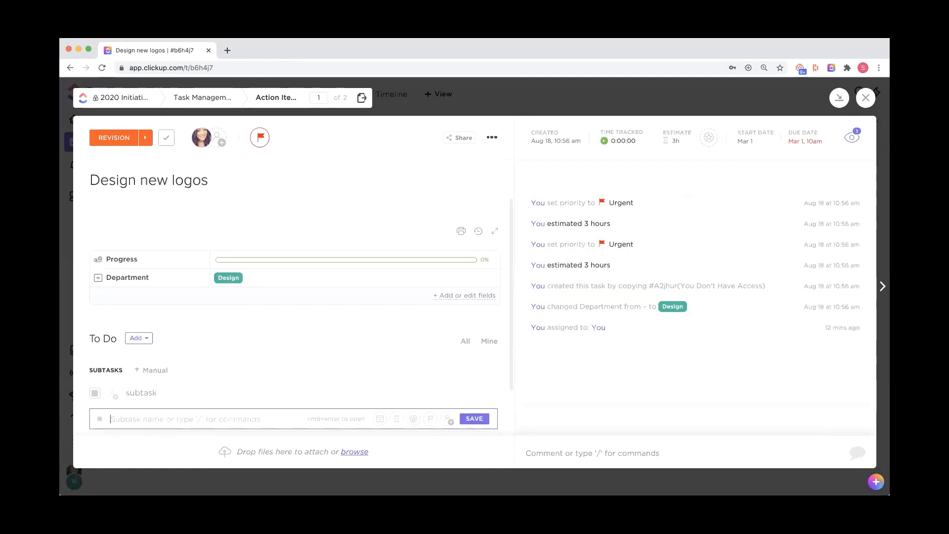
# Open the new subtask and manually log 3h of tracked time on it.
pyautogui.click(142, 394)
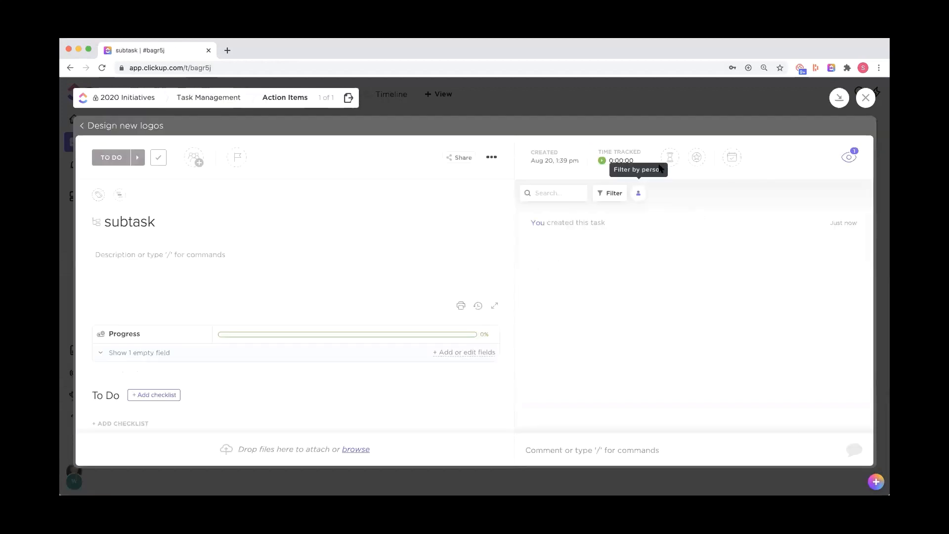
pyautogui.click(623, 163)
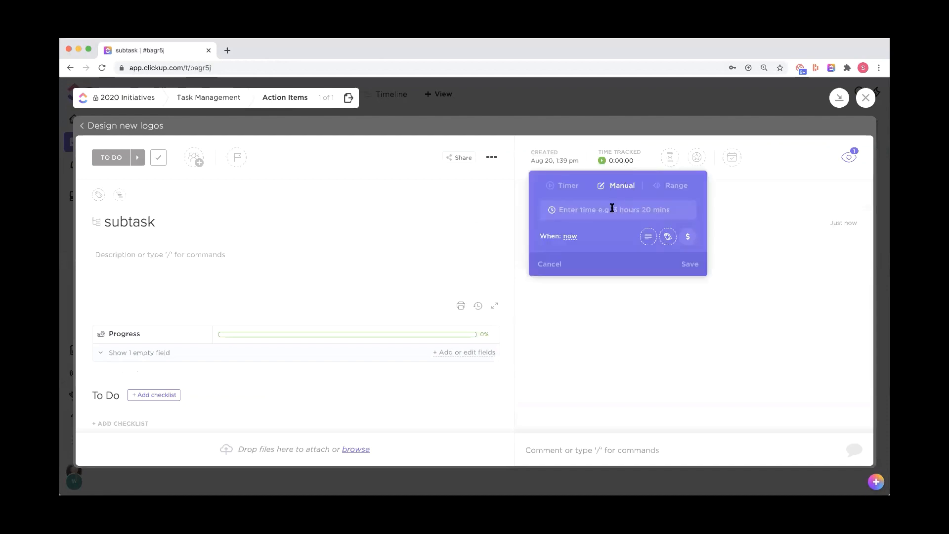
pyautogui.write('3h')
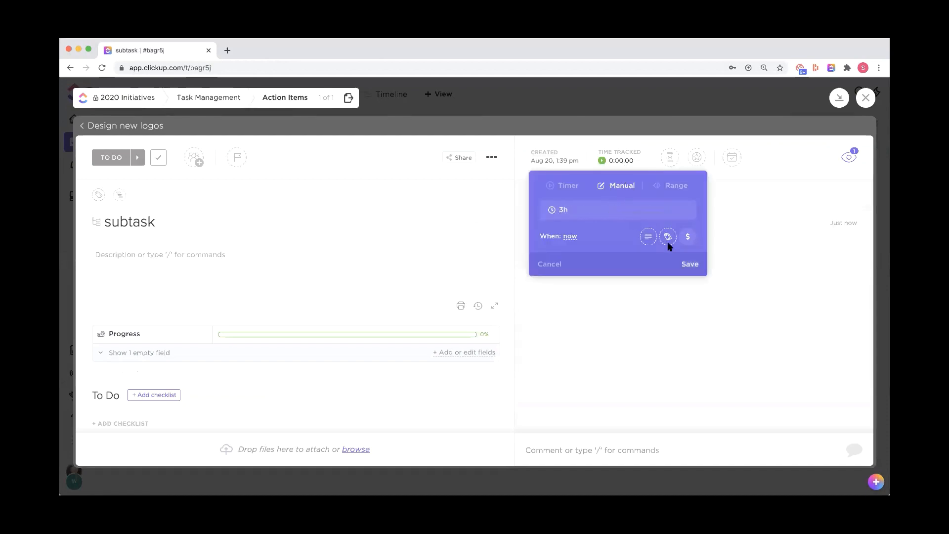
pyautogui.click(695, 267)
# Return to the parent Design new logos task, compare its own tracked time with the total including subtasks, and close the task.
pyautogui.click(124, 126)
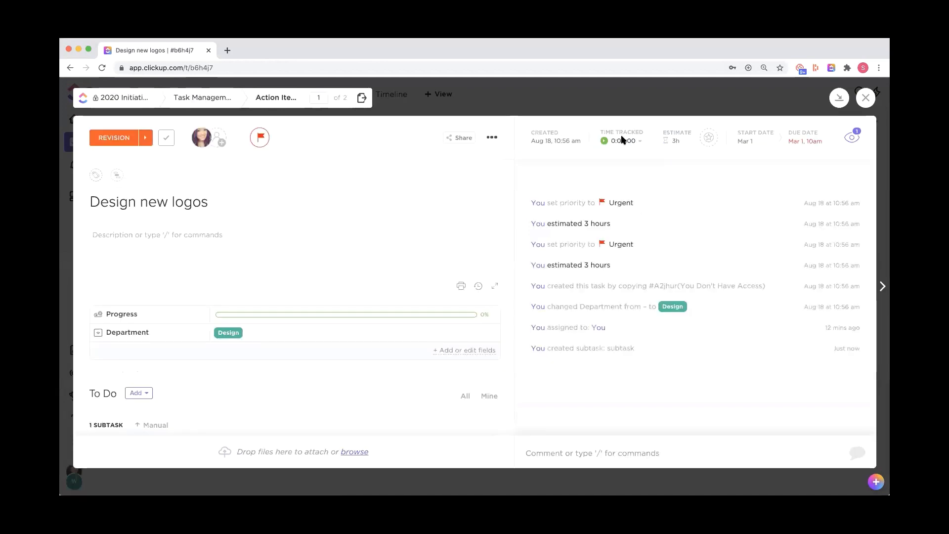
pyautogui.click(622, 140)
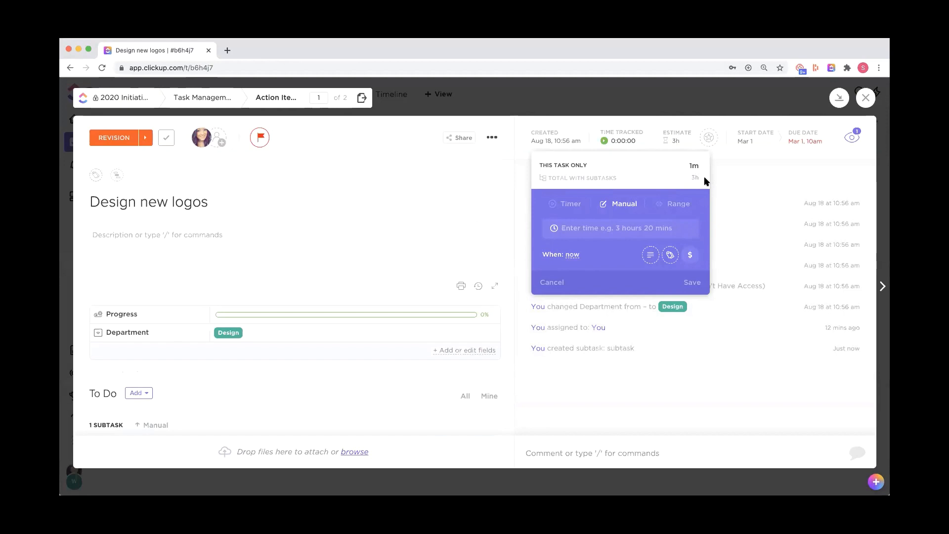
pyautogui.click(769, 184)
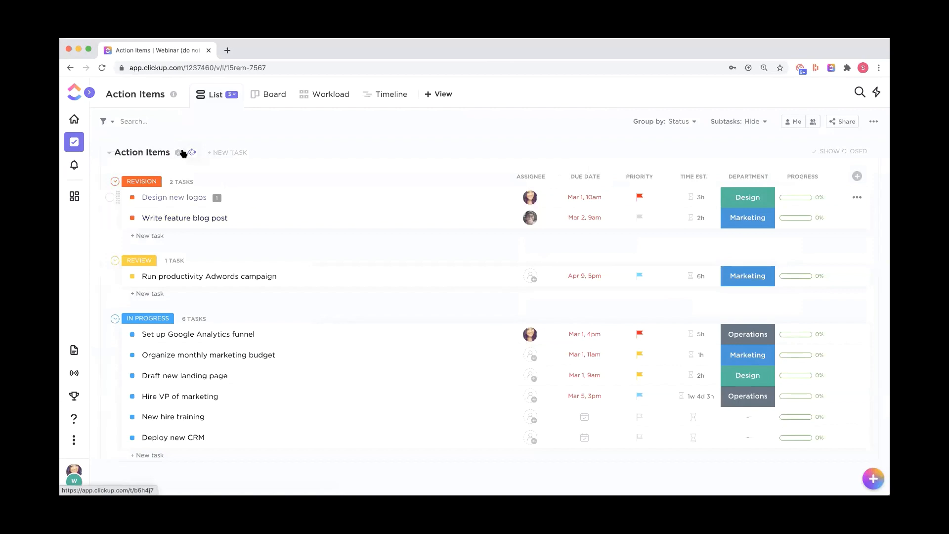
# Set up saving the Action Items list as a new list template named "Action items", shared with Only Me.
pyautogui.click(90, 93)
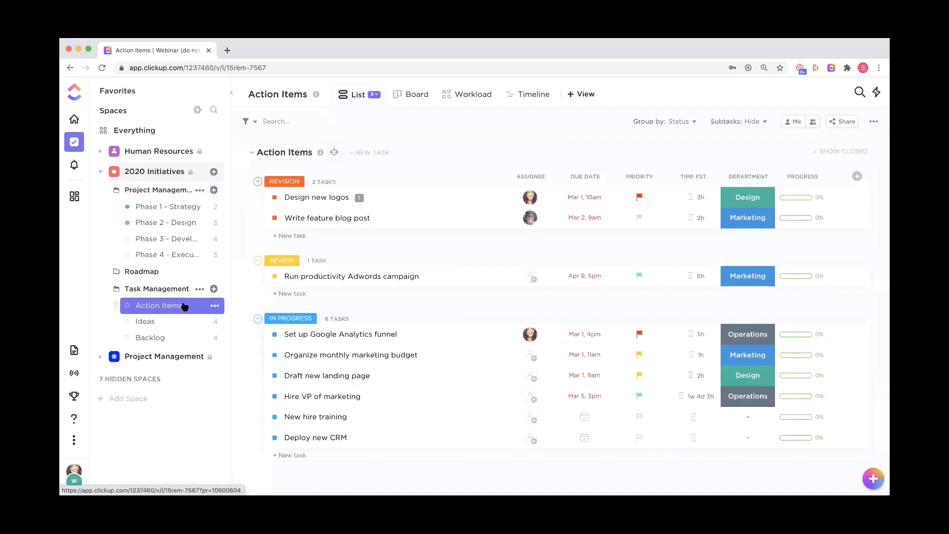
pyautogui.click(215, 307)
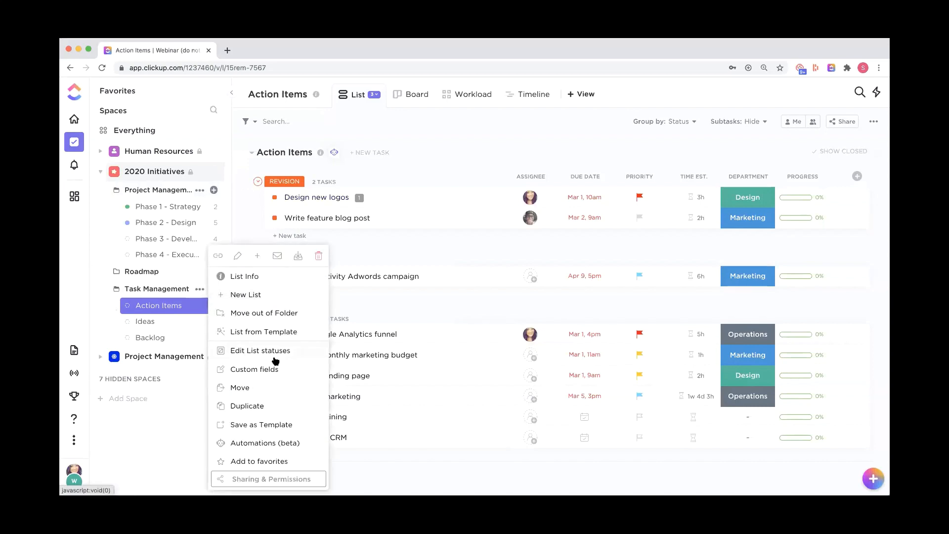
pyautogui.click(278, 430)
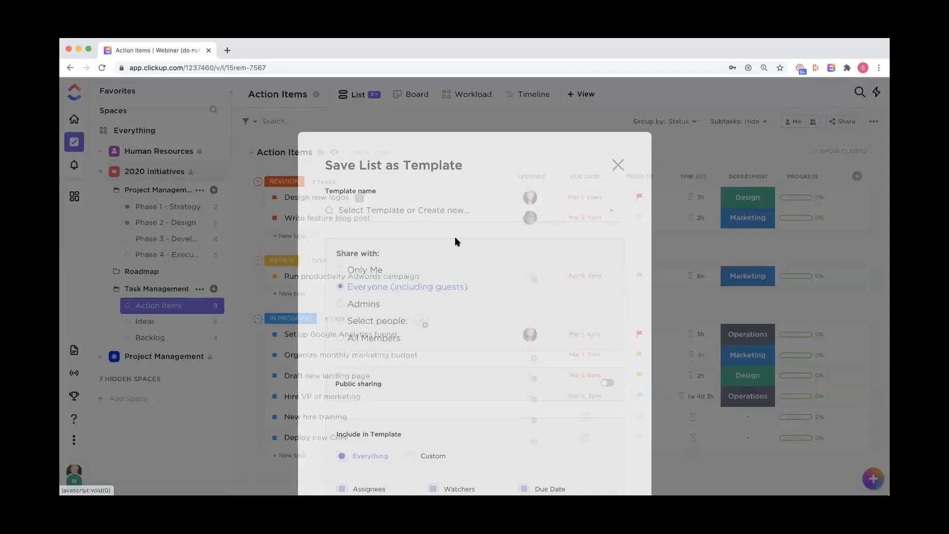
pyautogui.write('Action items')
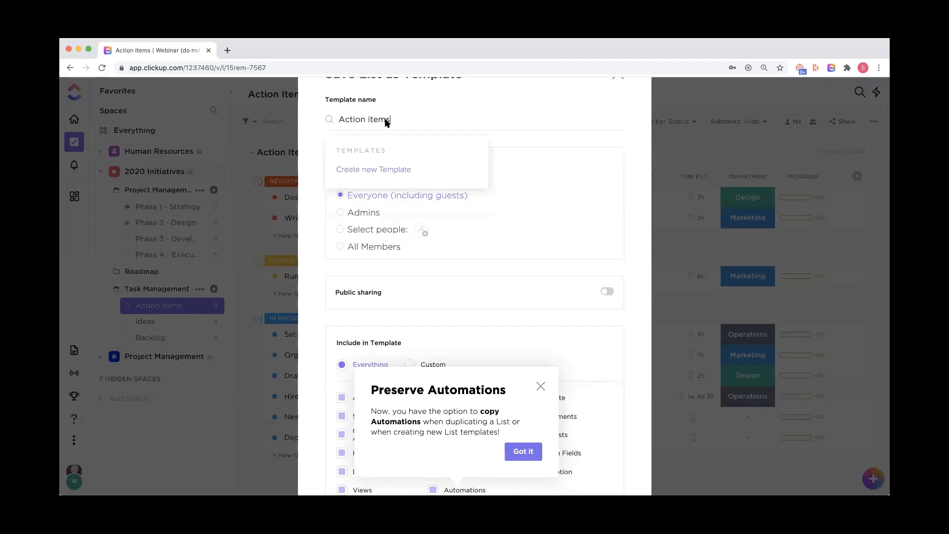
pyautogui.click(372, 170)
pyautogui.click(358, 180)
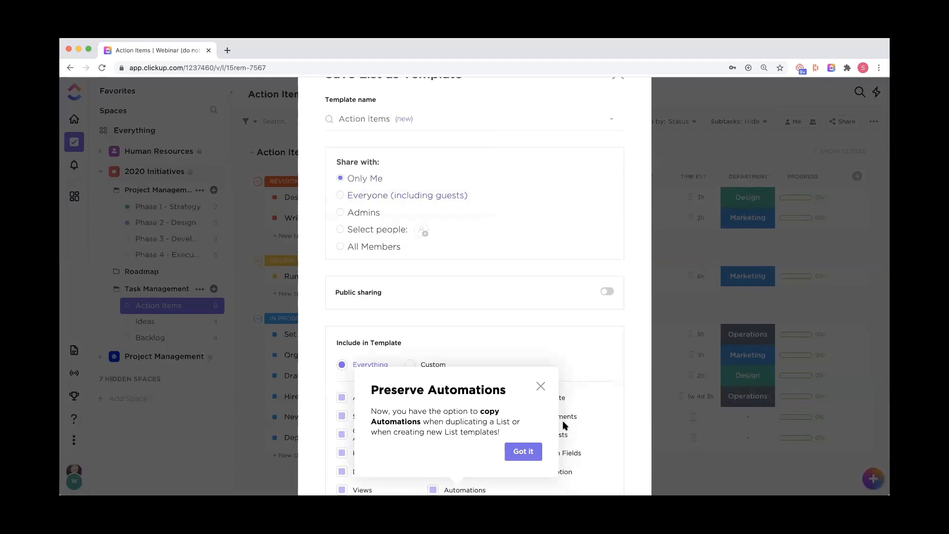
# Dismiss the Preserve Automations tip, save the template with everything included, and close the template library.
pyautogui.click(541, 387)
pyautogui.scroll(-3, 544, 352)
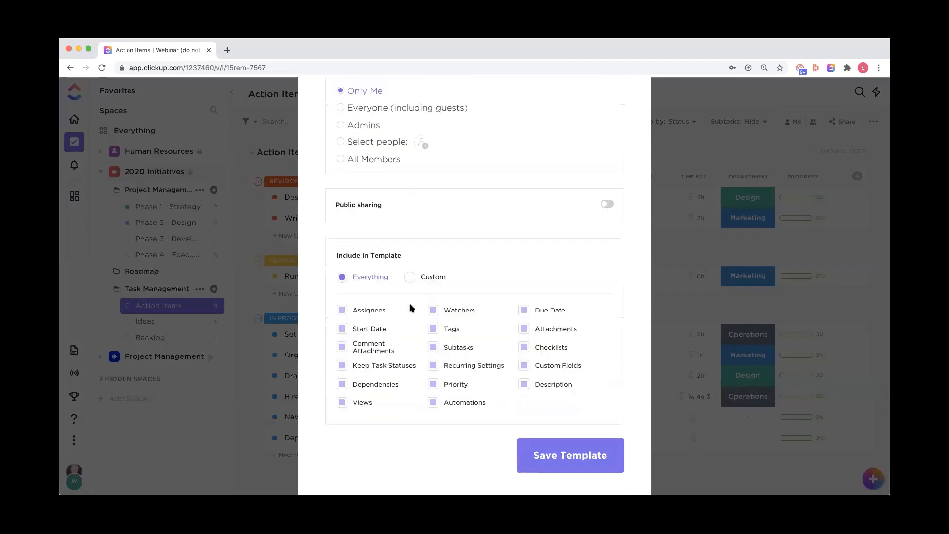
pyautogui.click(561, 459)
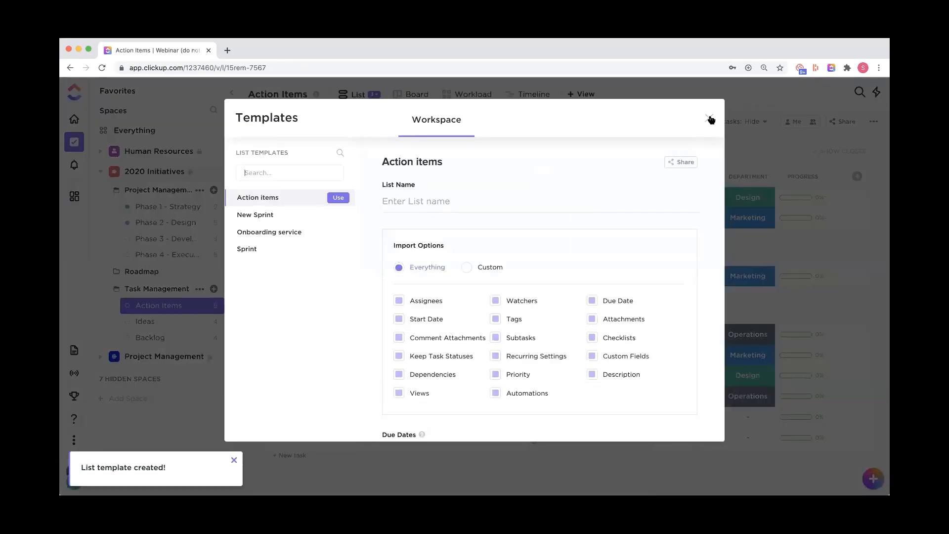
pyautogui.click(710, 120)
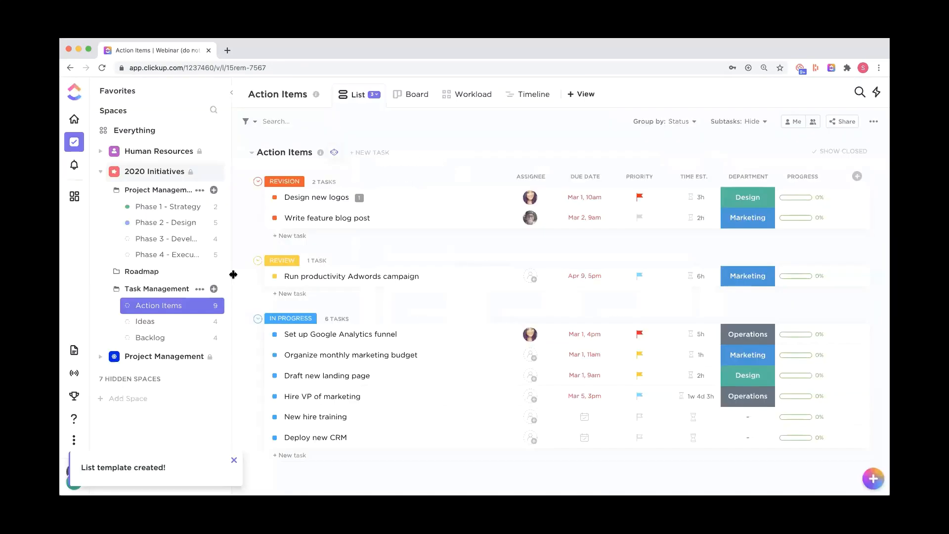
# Start a new list from the Action items template in the Task Management folder and name it "test".
pyautogui.click(214, 289)
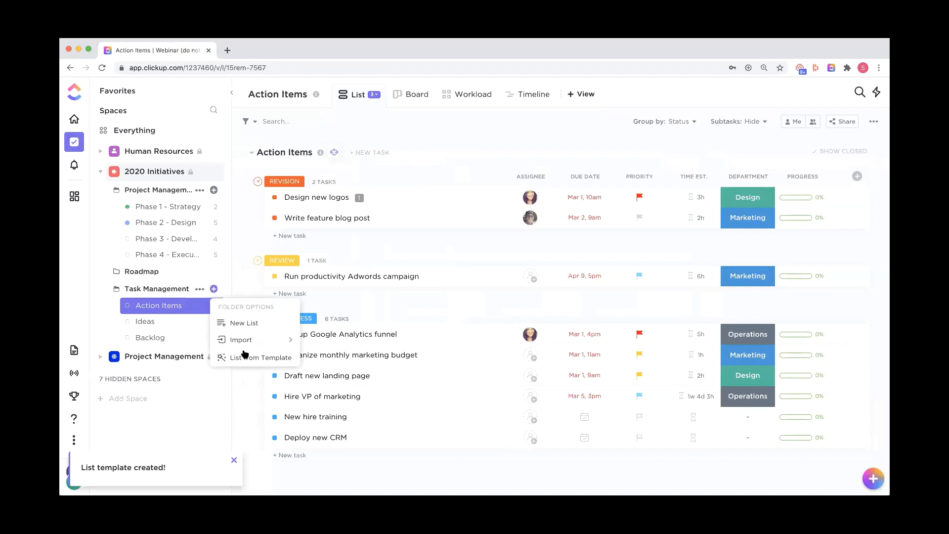
pyautogui.click(243, 358)
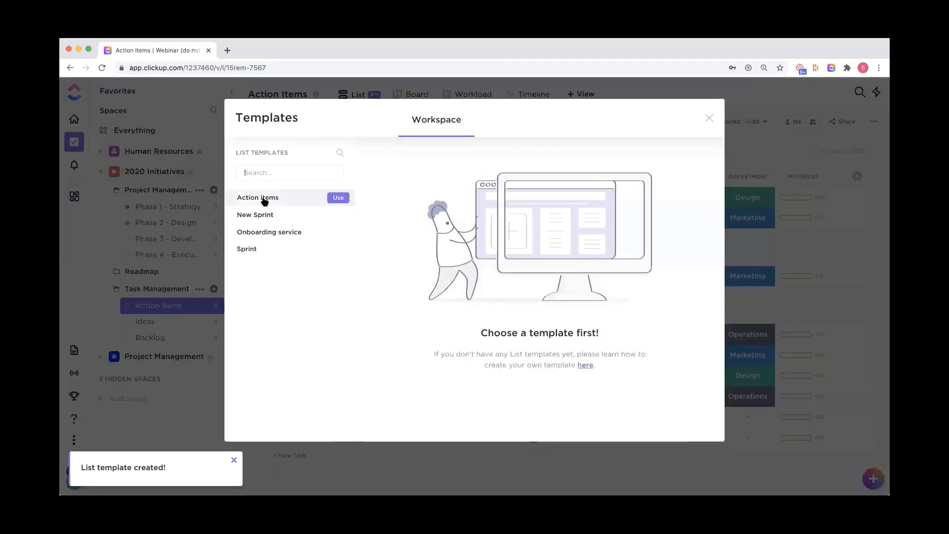
pyautogui.click(265, 198)
pyautogui.click(439, 203)
pyautogui.write('test')
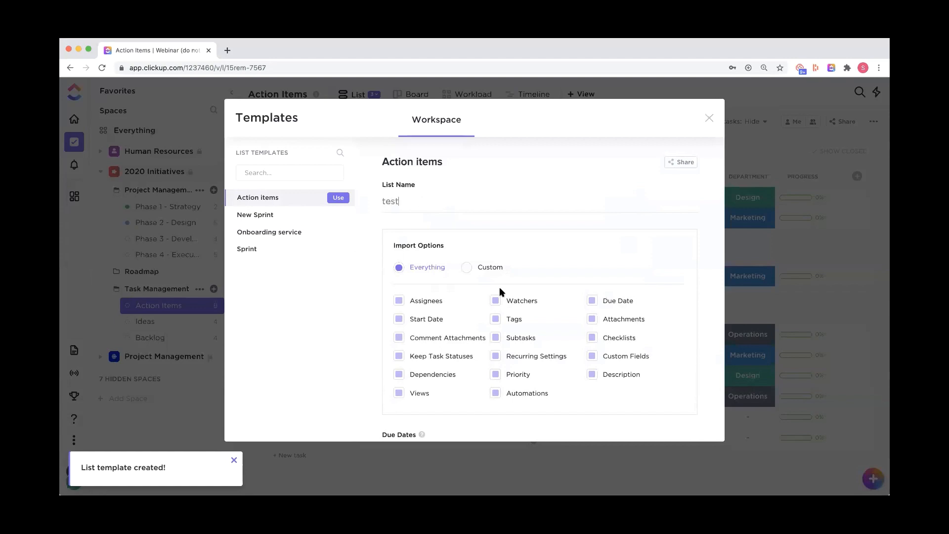
# Choose to remap the template's due dates and set the start date to 9/16/2020.
pyautogui.scroll(-4, 500, 292)
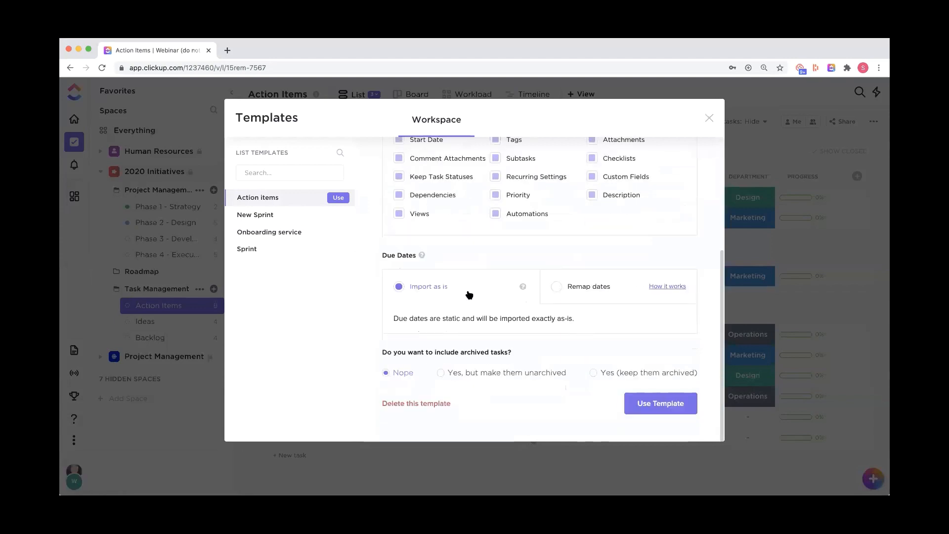
pyautogui.click(558, 287)
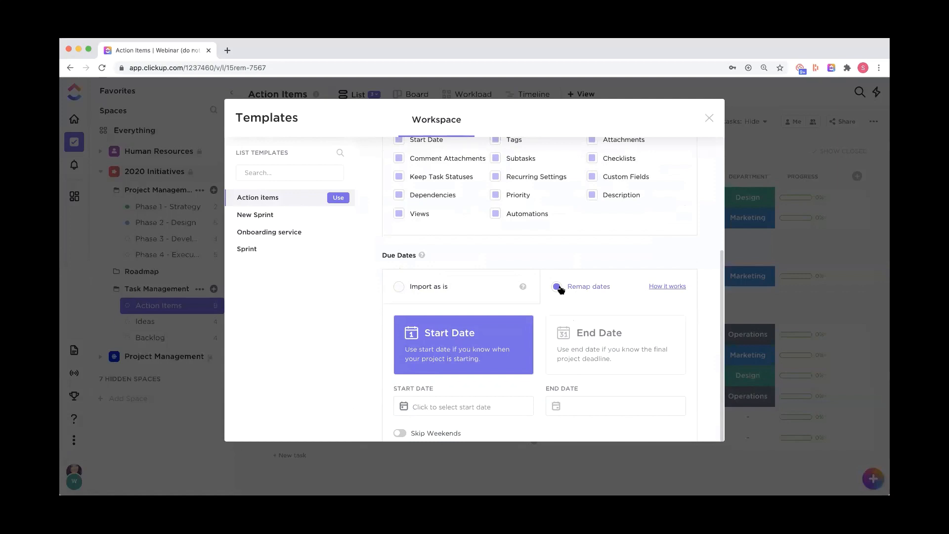
pyautogui.scroll(-2, 562, 290)
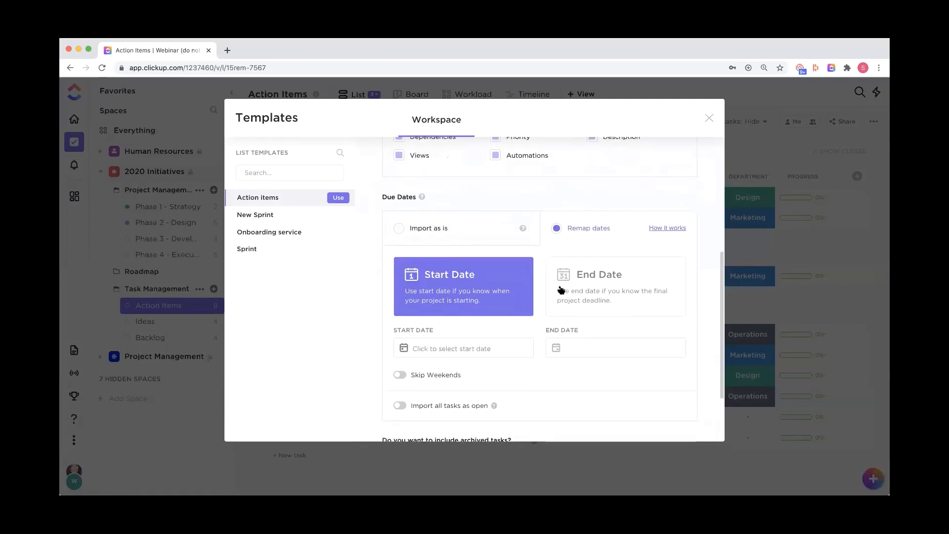
pyautogui.click(456, 348)
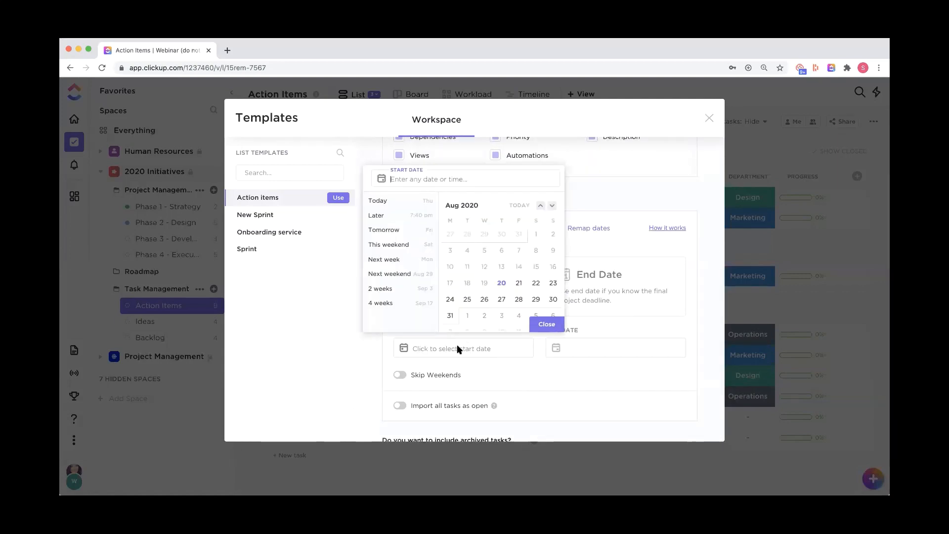
pyautogui.scroll(-1, 485, 279)
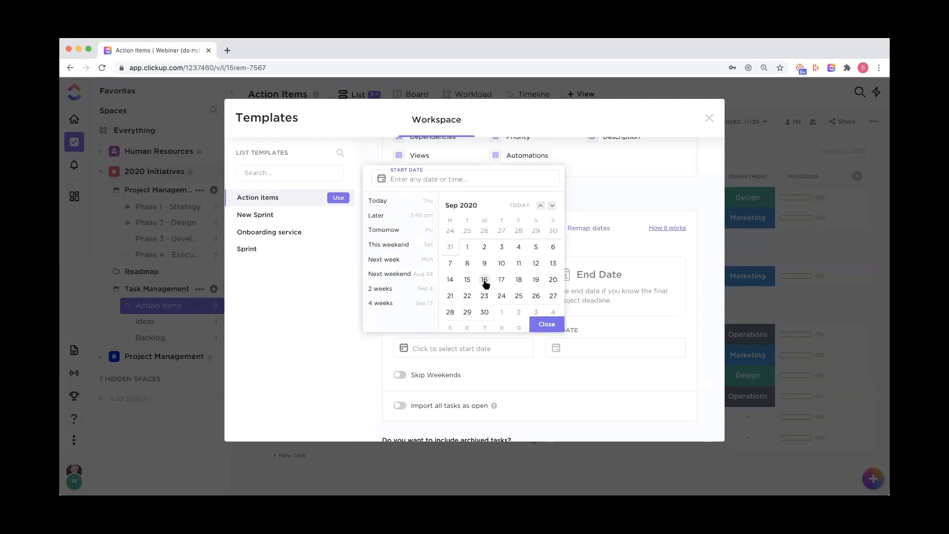
pyautogui.click(485, 279)
pyautogui.click(547, 324)
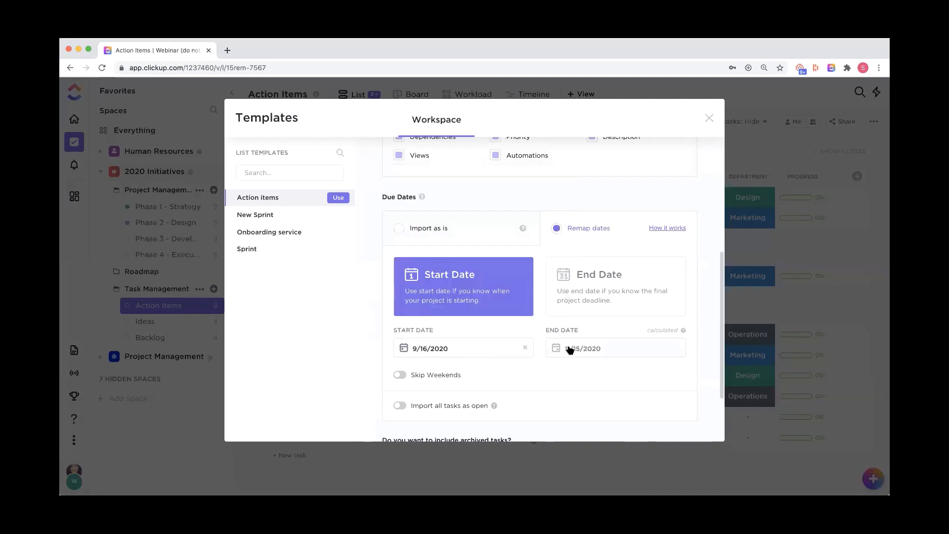
# Set the end date for the date remapping to 11/11/2020.
pyautogui.click(569, 349)
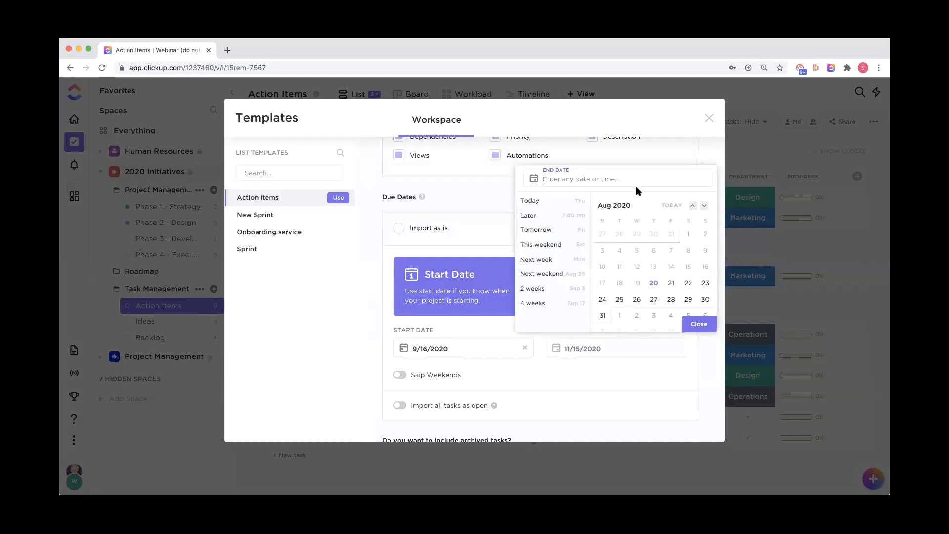
pyautogui.scroll(-2, 633, 278)
pyautogui.scroll(-2, 633, 279)
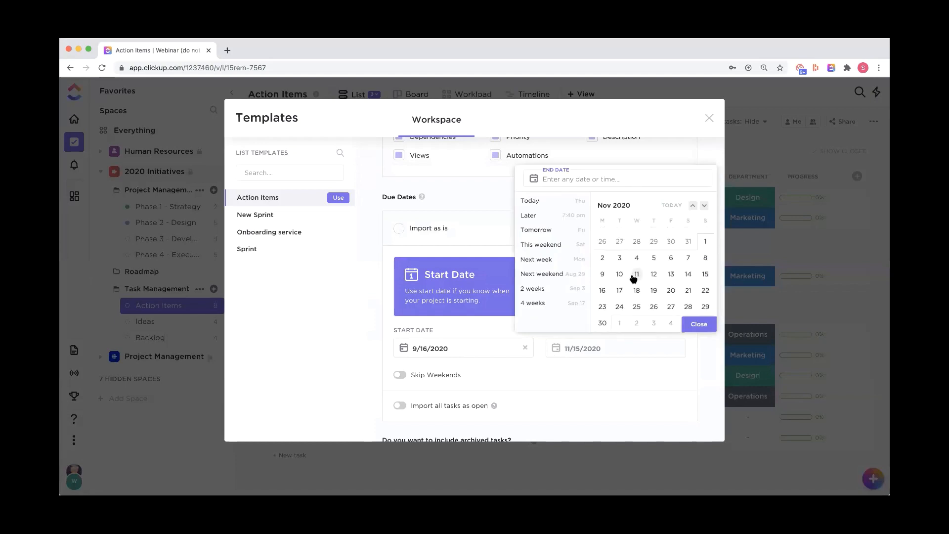
pyautogui.click(635, 275)
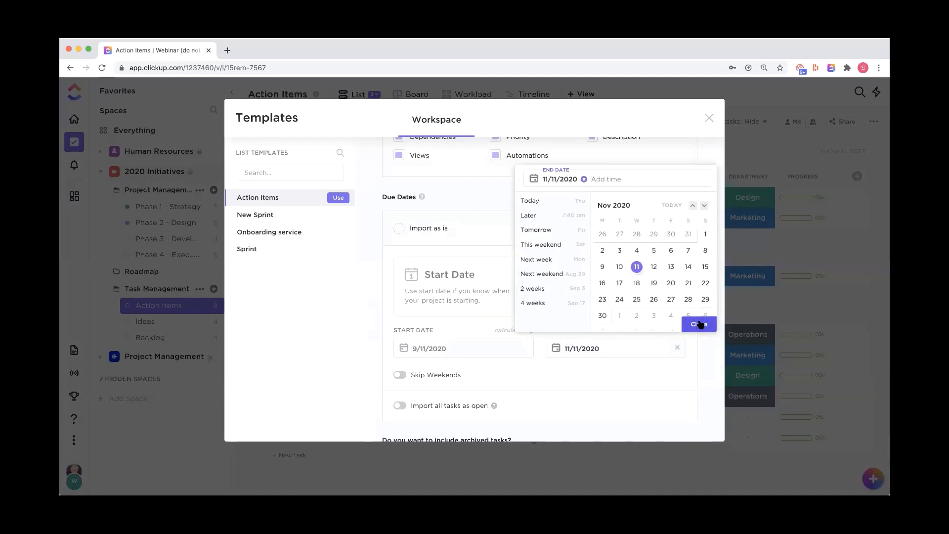
pyautogui.click(700, 324)
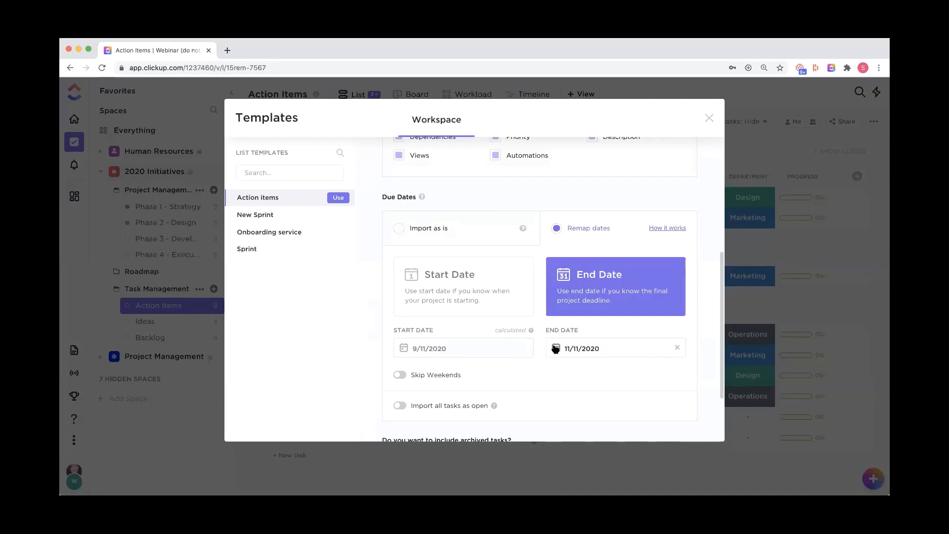
# Enable Skip Weekends for the remapped dates and create the list from the template.
pyautogui.click(401, 375)
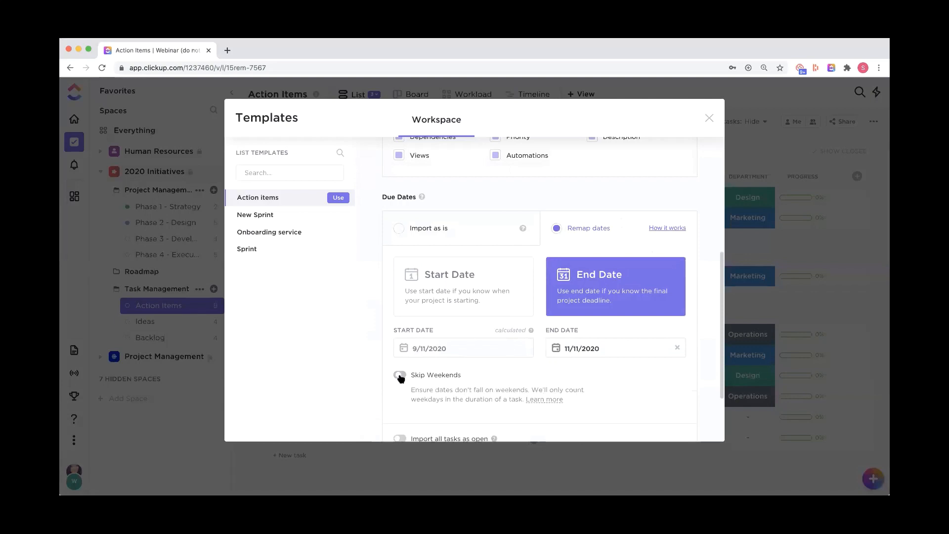
pyautogui.scroll(-3, 399, 378)
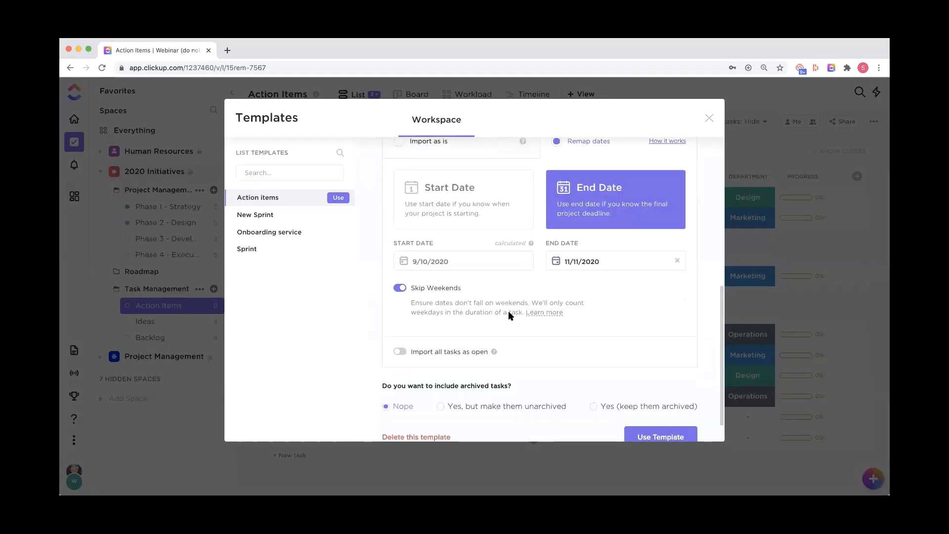
pyautogui.scroll(-1, 511, 319)
pyautogui.click(665, 404)
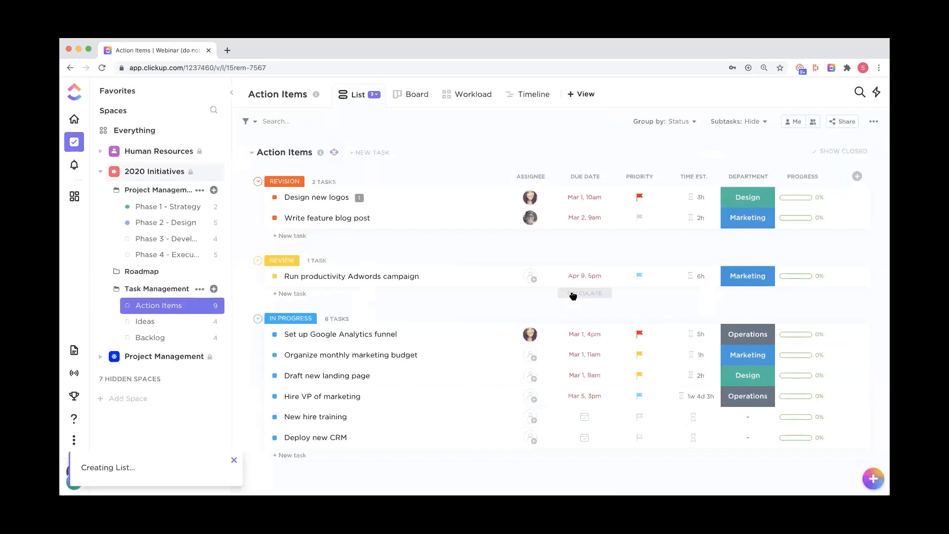
# Open the new test list to check its remapped due dates against those in the Action Items list.
pyautogui.click(163, 354)
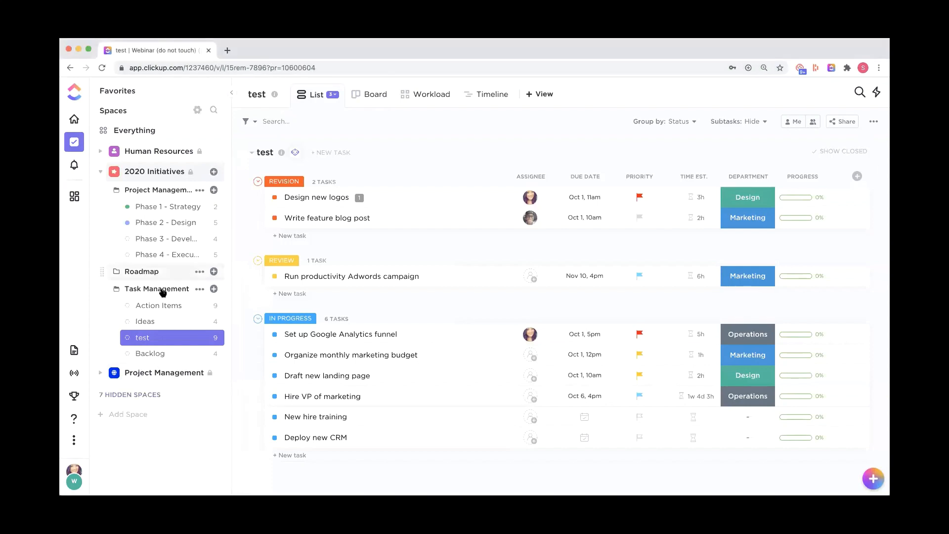
pyautogui.click(155, 307)
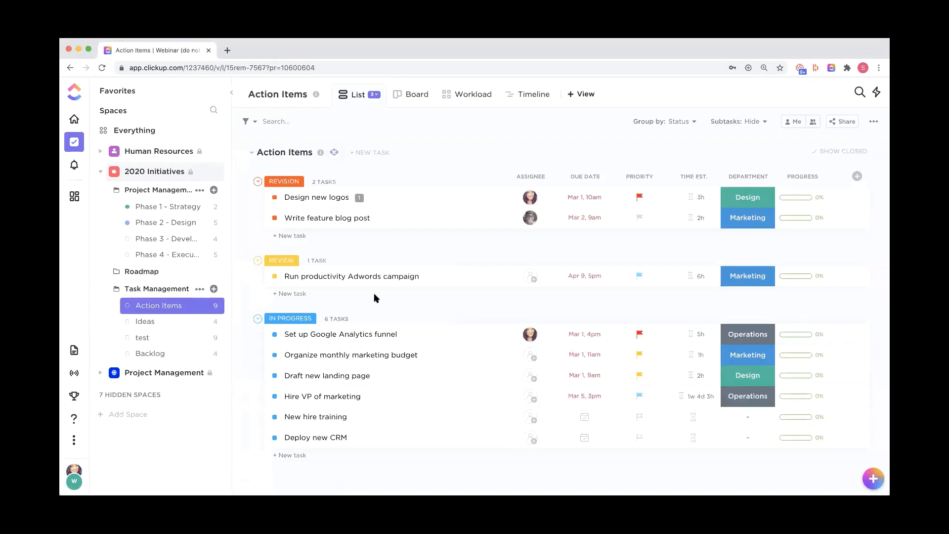
# Open the Phase 1 - Strategy list, examine its budget columns, and review the Project Management folder's custom fields.
pyautogui.click(144, 207)
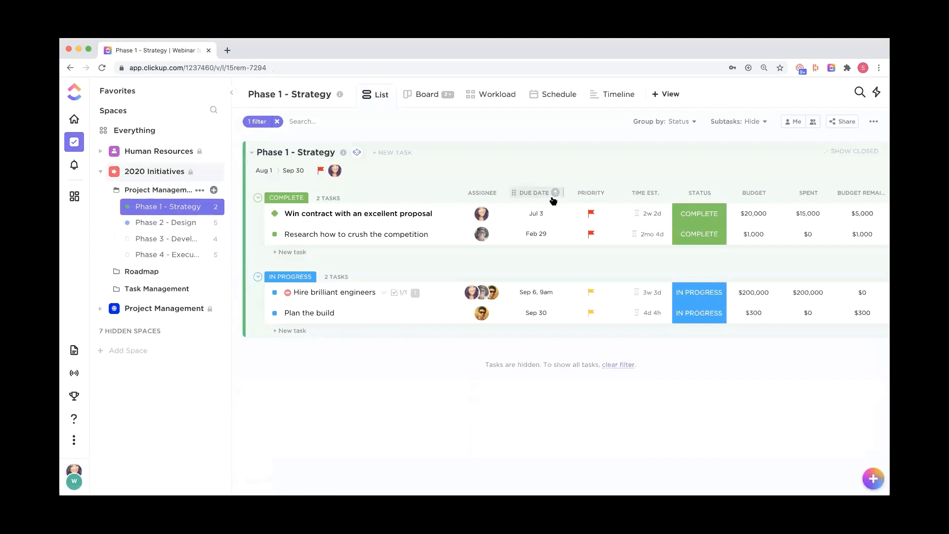
pyautogui.hscroll(3, 551, 197)
pyautogui.click(200, 191)
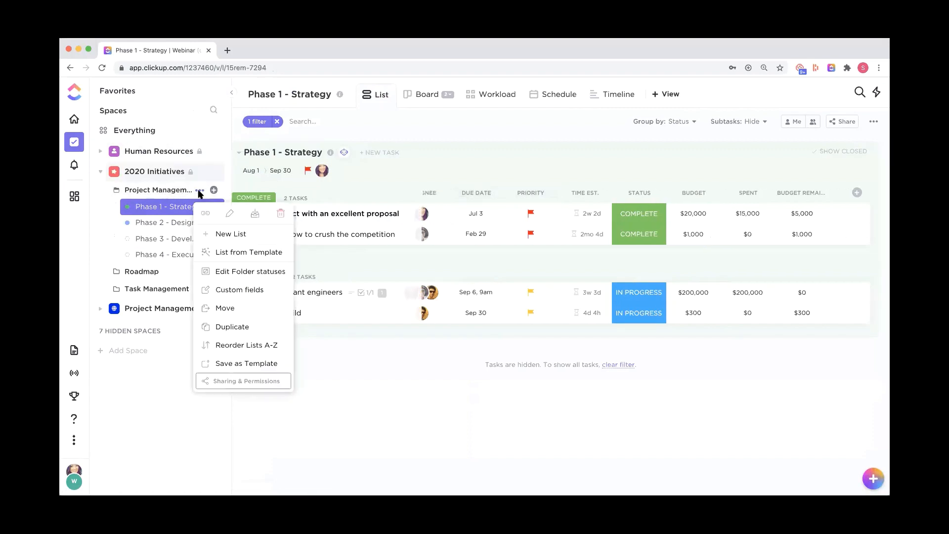
pyautogui.click(239, 290)
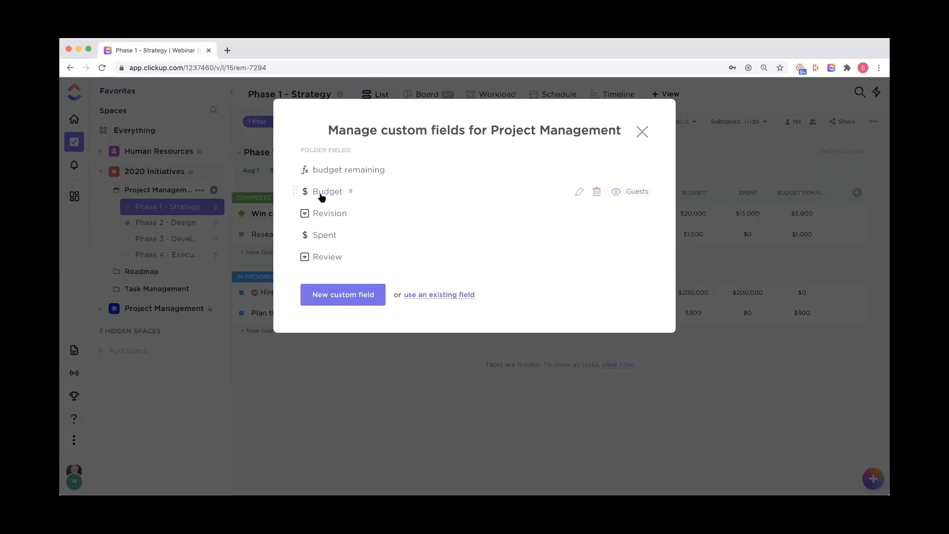
pyautogui.click(643, 132)
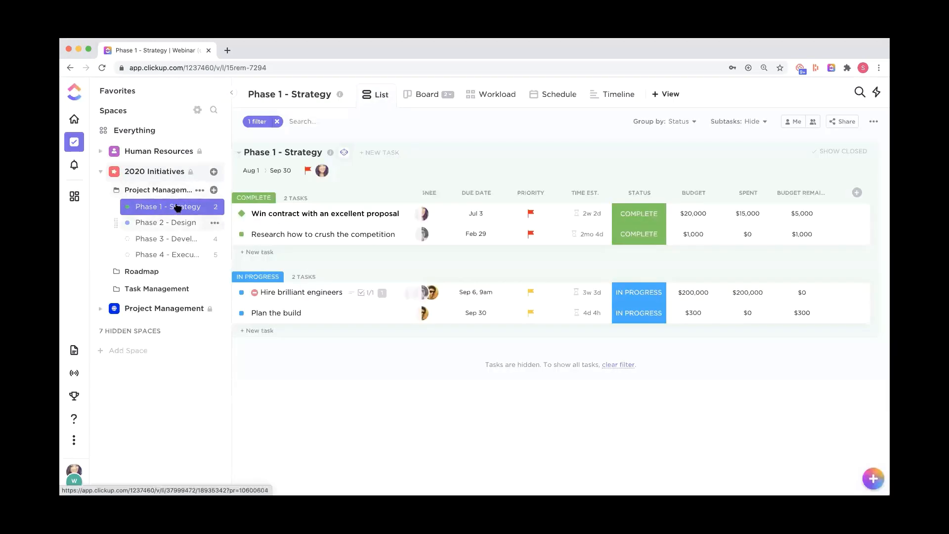
# Add a Sum calculation to the Budget column of the Phase 1 - Strategy list.
pyautogui.click(695, 219)
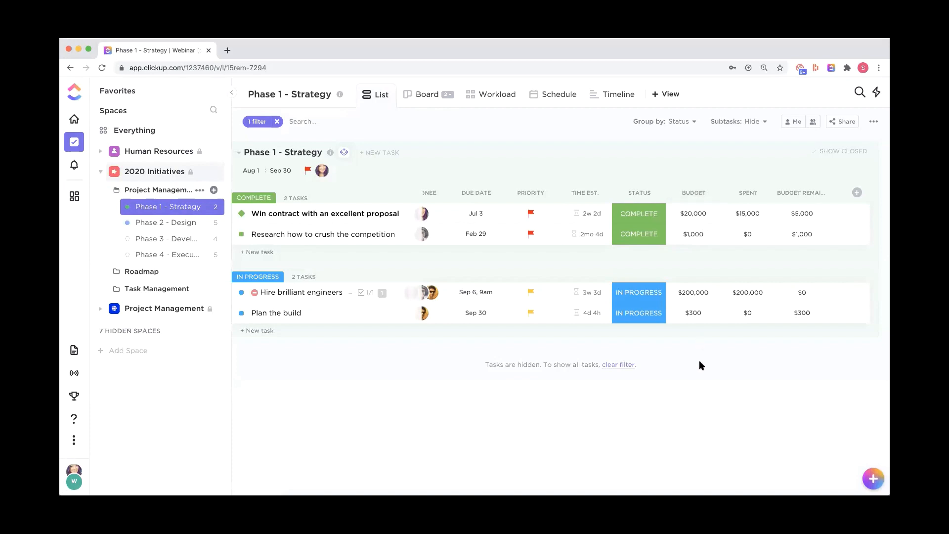
pyautogui.click(695, 335)
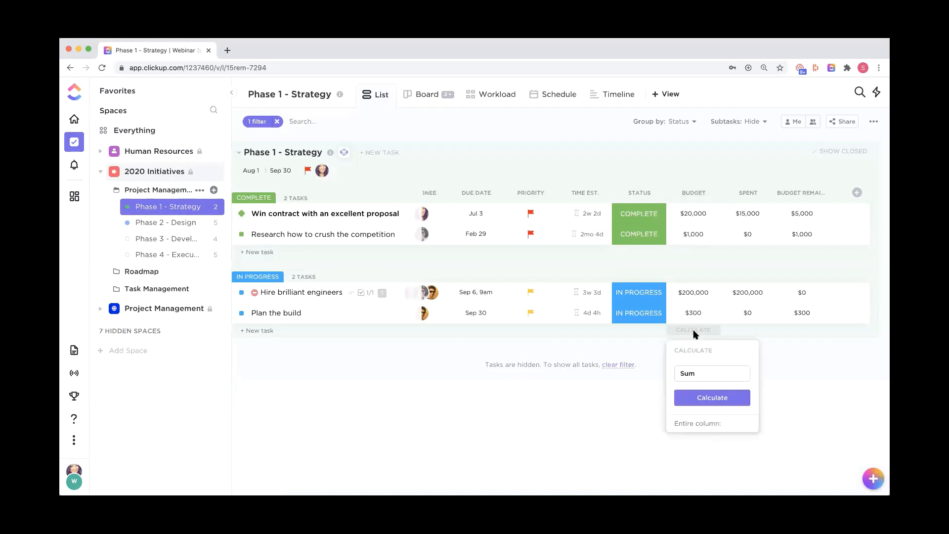
pyautogui.click(702, 396)
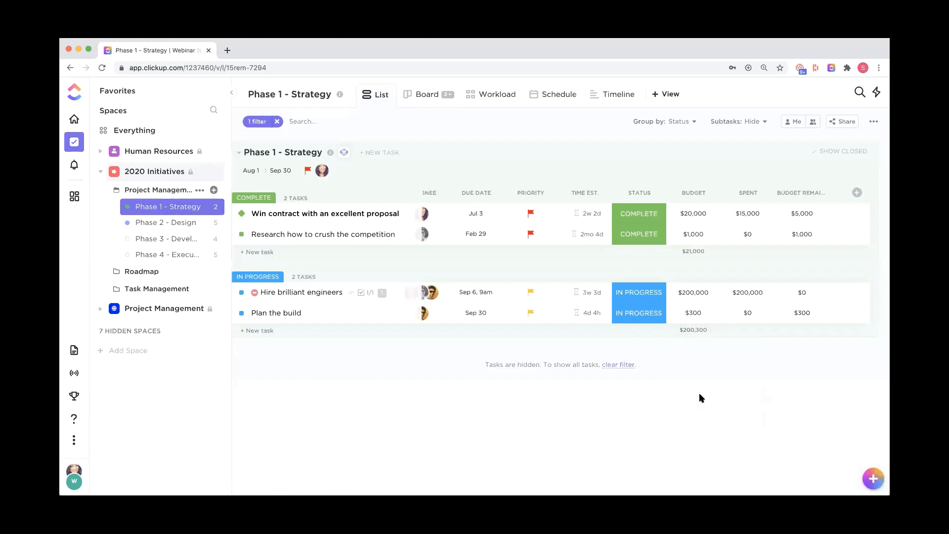
# Look through the available field types, including Formula, and inspect the Budget minus Spent formula behind the first task's remaining budget.
pyautogui.click(858, 192)
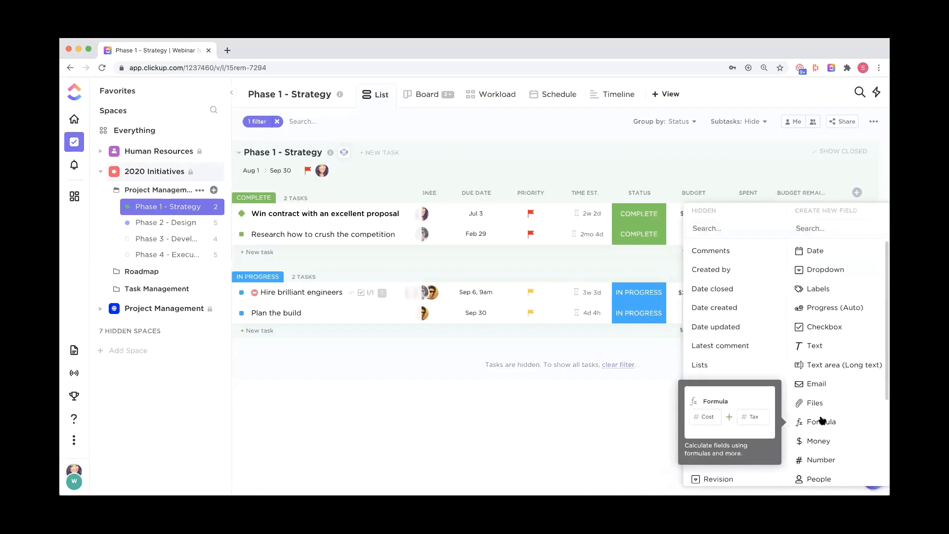
pyautogui.click(811, 178)
pyautogui.click(802, 213)
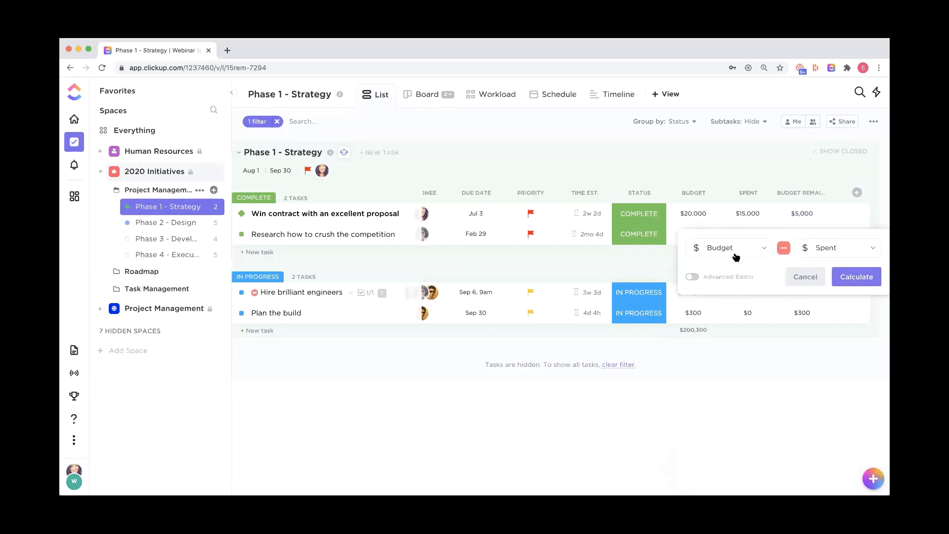
# Close the formula editor and add a Calculation widget that sums the Budget money field in dollars to the 2020 Initiatives dashboard.
pyautogui.click(839, 367)
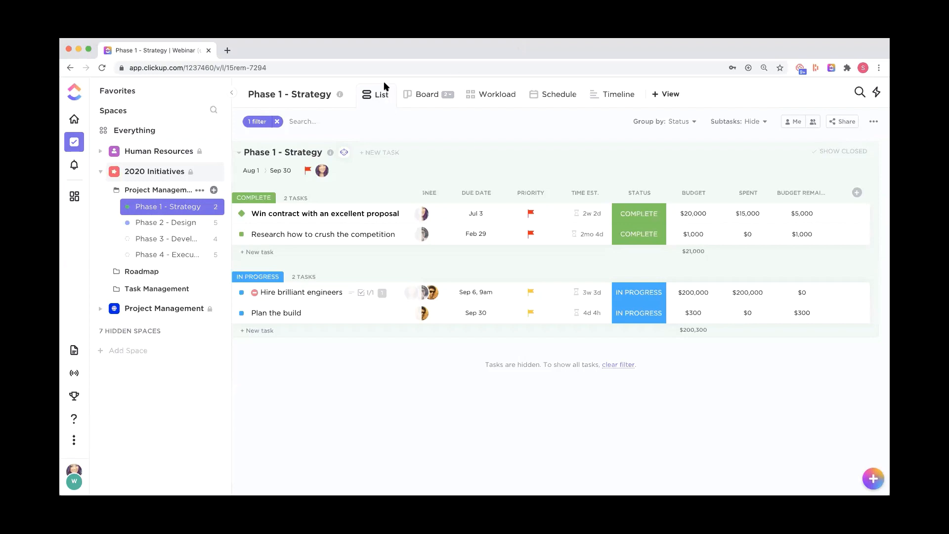
pyautogui.click(74, 196)
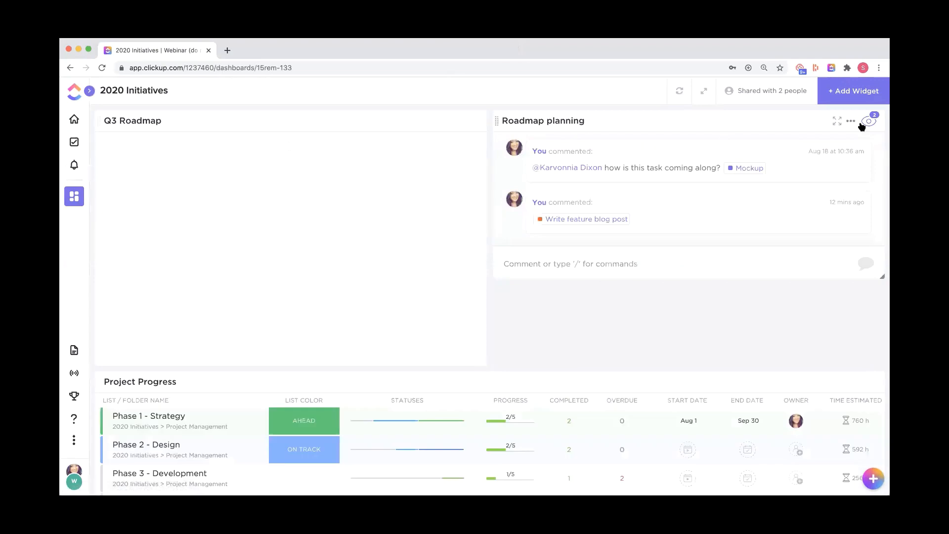
pyautogui.click(860, 99)
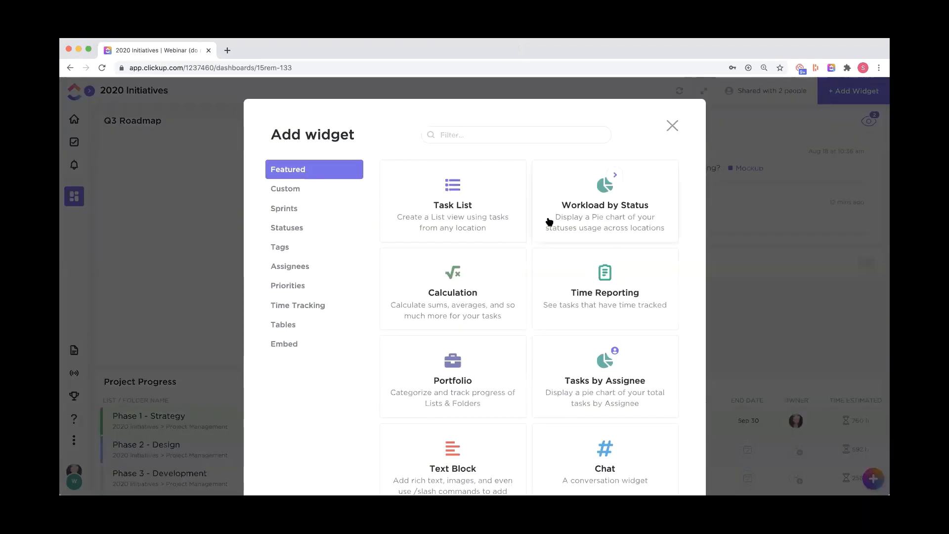
pyautogui.click(447, 308)
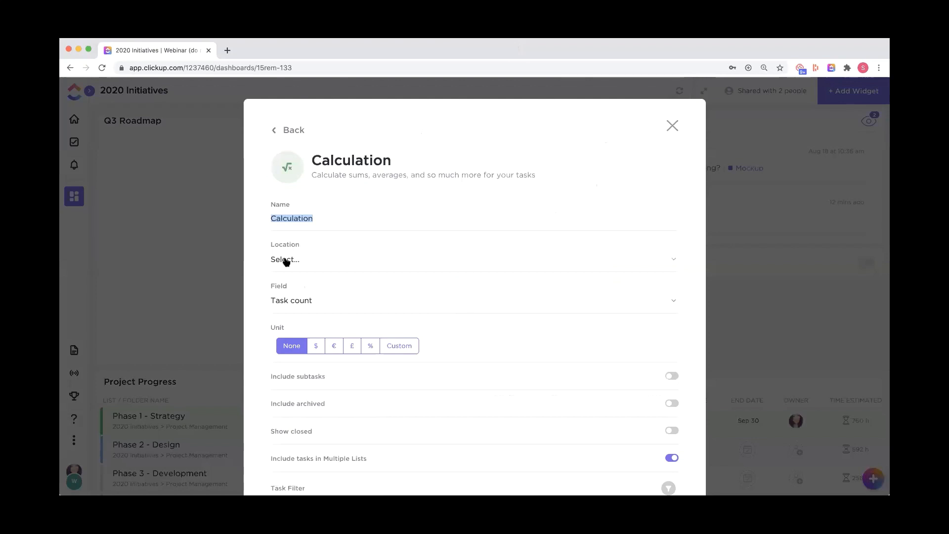
pyautogui.click(285, 302)
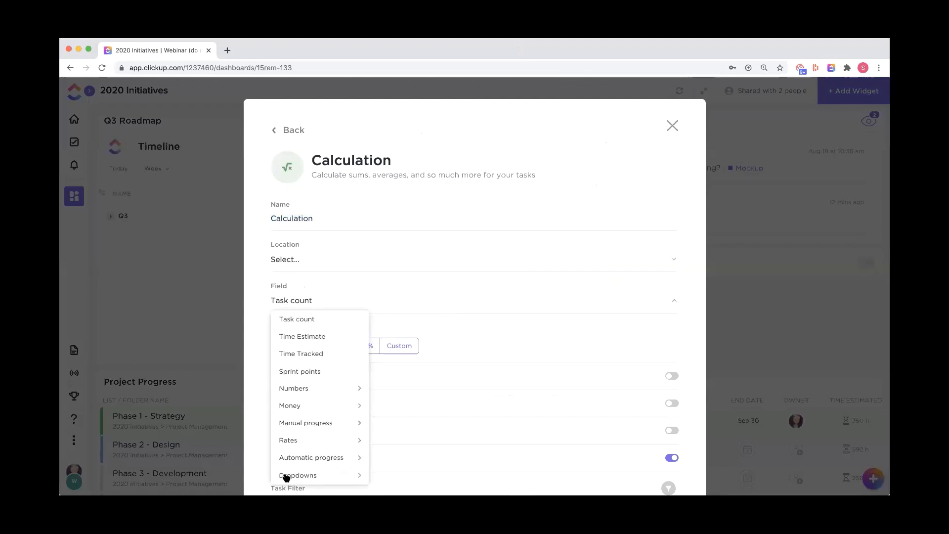
pyautogui.moveTo(299, 405)
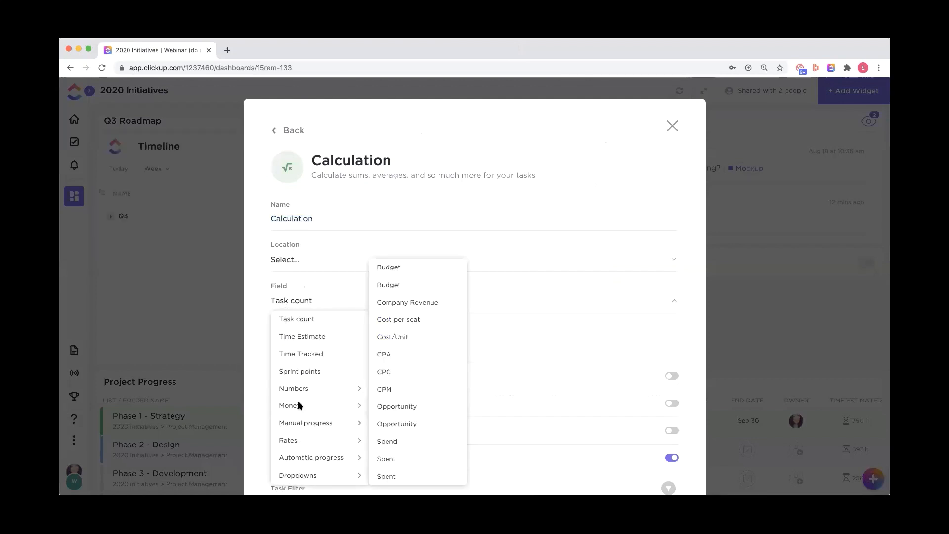
pyautogui.click(394, 271)
pyautogui.scroll(-3, 345, 285)
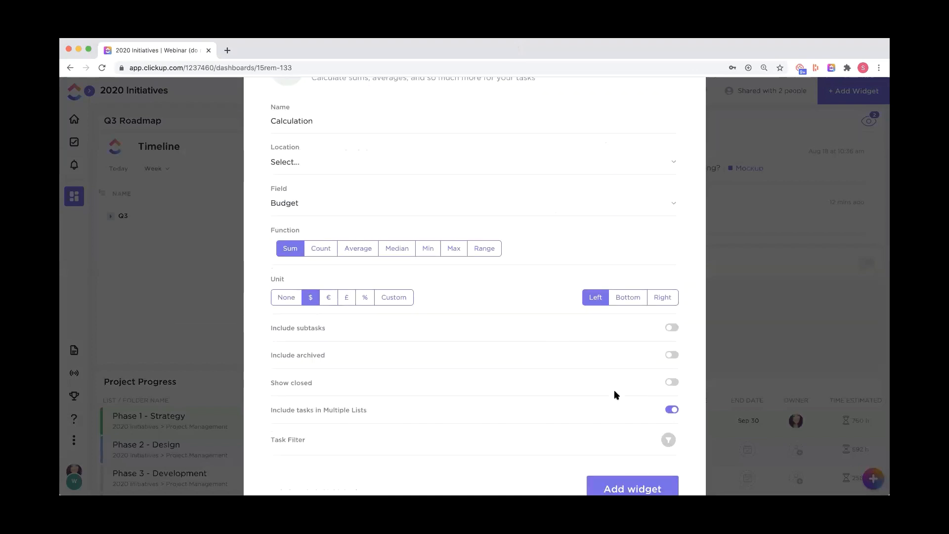
pyautogui.scroll(-2, 641, 477)
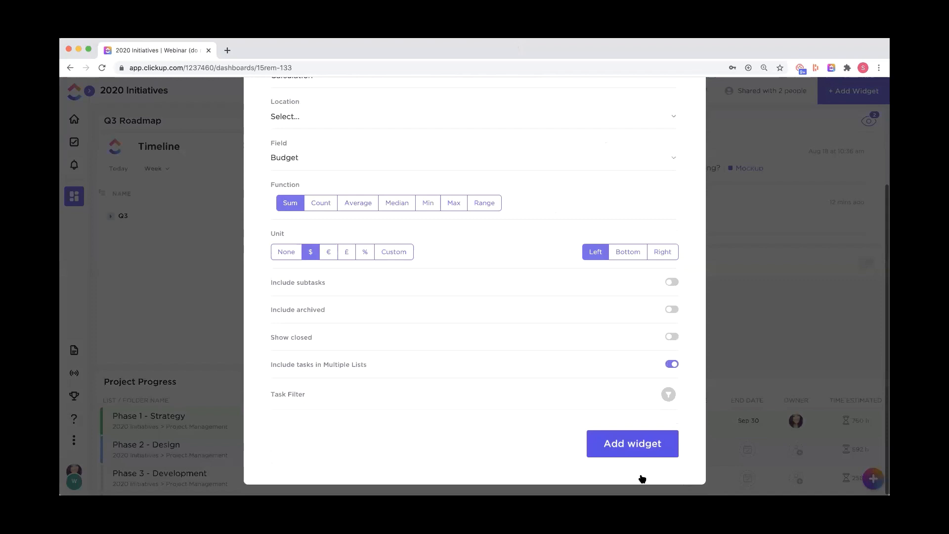
pyautogui.click(631, 445)
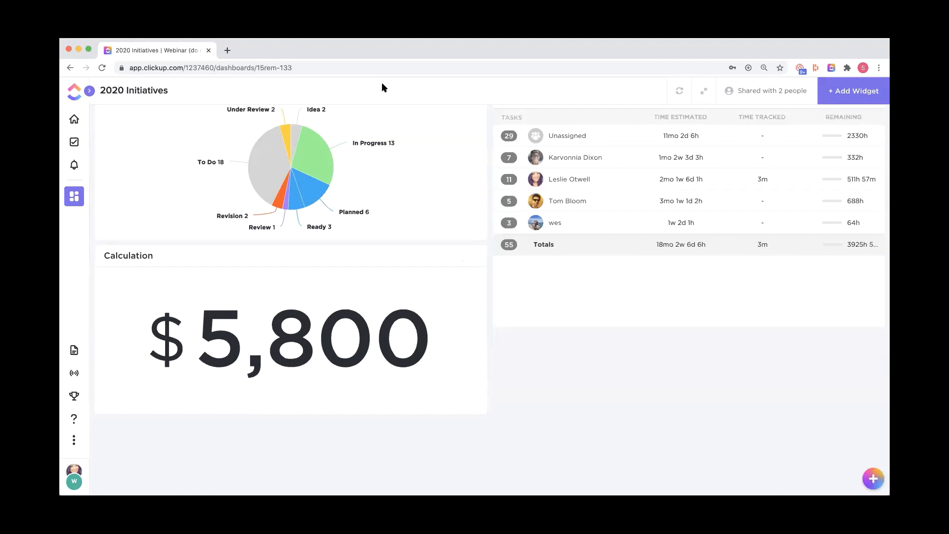
pyautogui.scroll(-7, 375, 185)
pyautogui.scroll(-6, 374, 184)
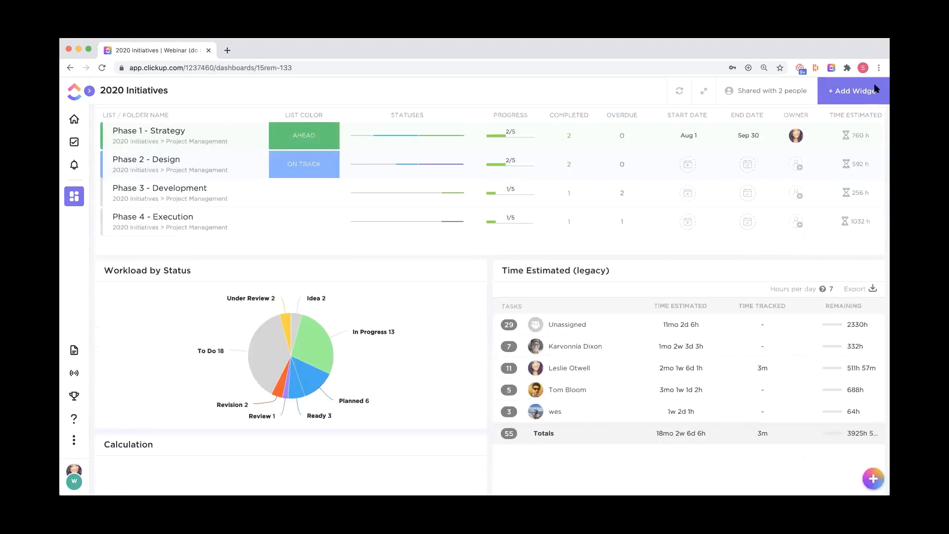
# Add a Time Reporting widget with the time range This year, and expand the second team member's tracked time entries.
pyautogui.click(848, 96)
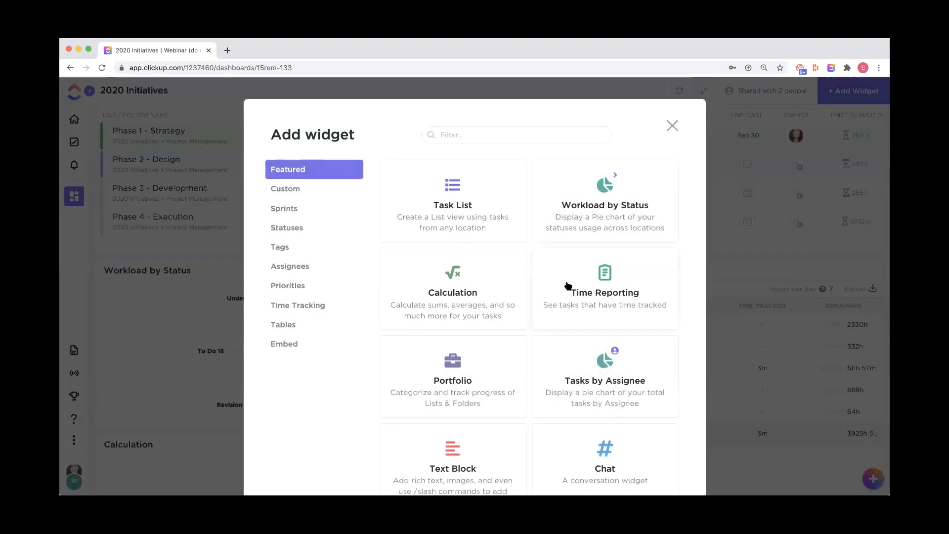
pyautogui.click(602, 292)
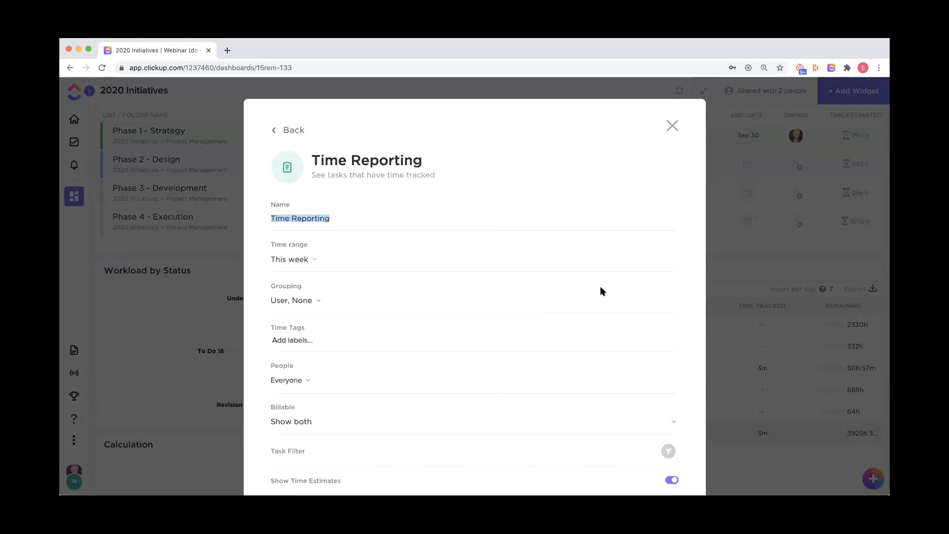
pyautogui.click(297, 259)
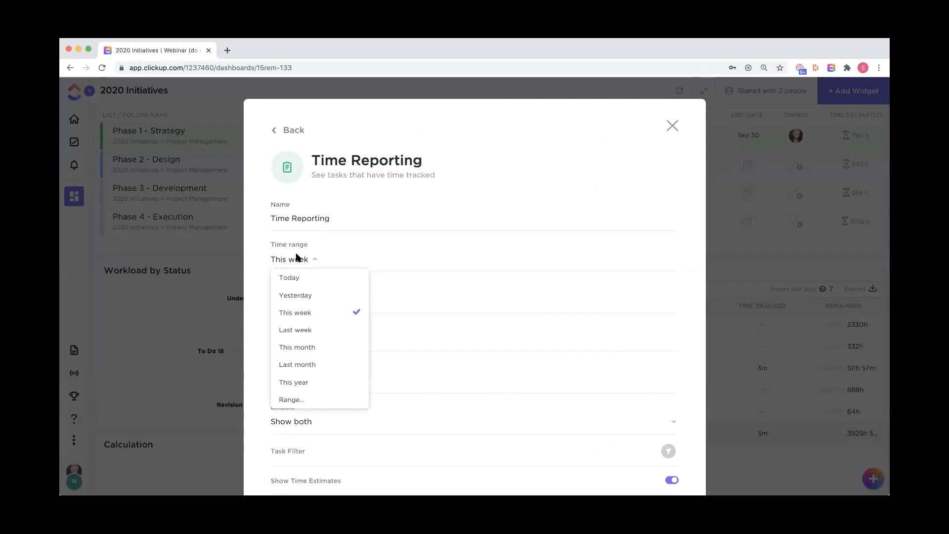
pyautogui.click(300, 384)
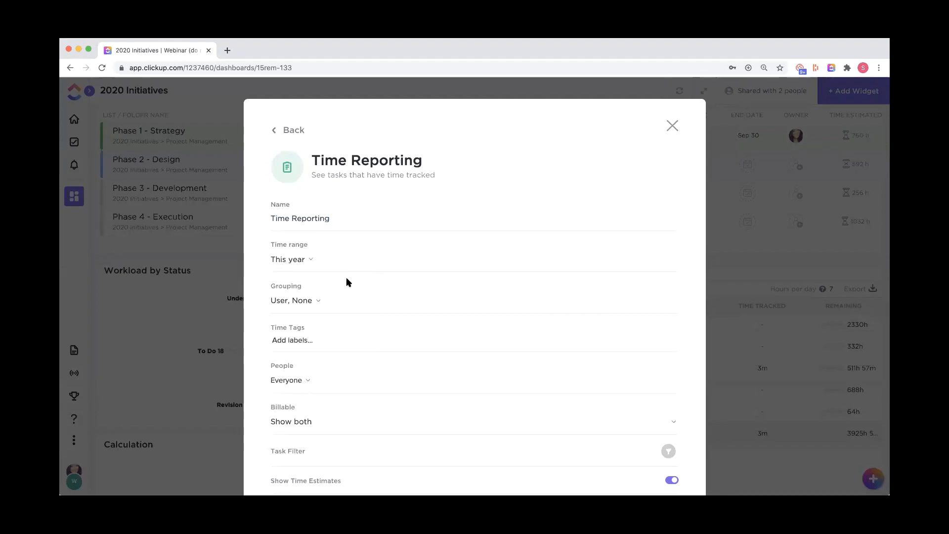
pyautogui.scroll(-3, 318, 311)
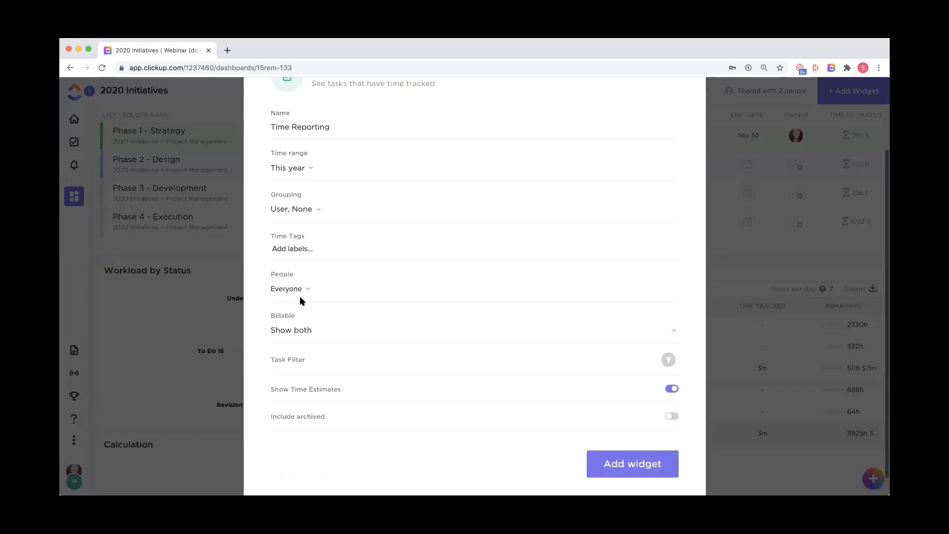
pyautogui.click(621, 463)
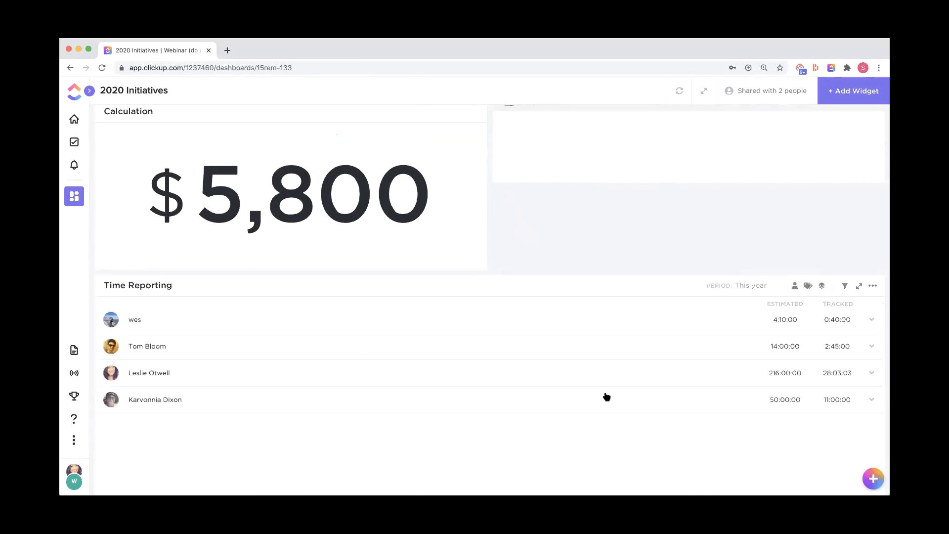
pyautogui.click(164, 347)
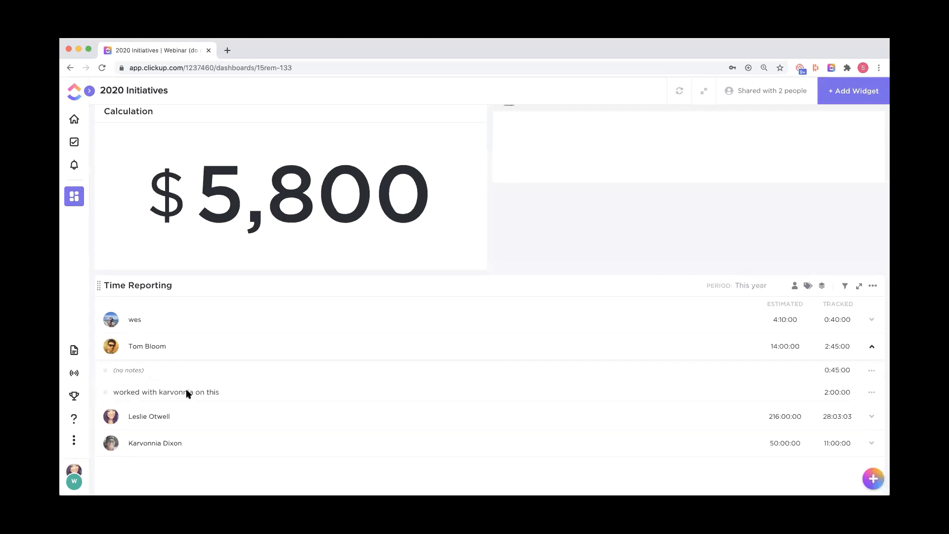
pyautogui.scroll(-1, 169, 418)
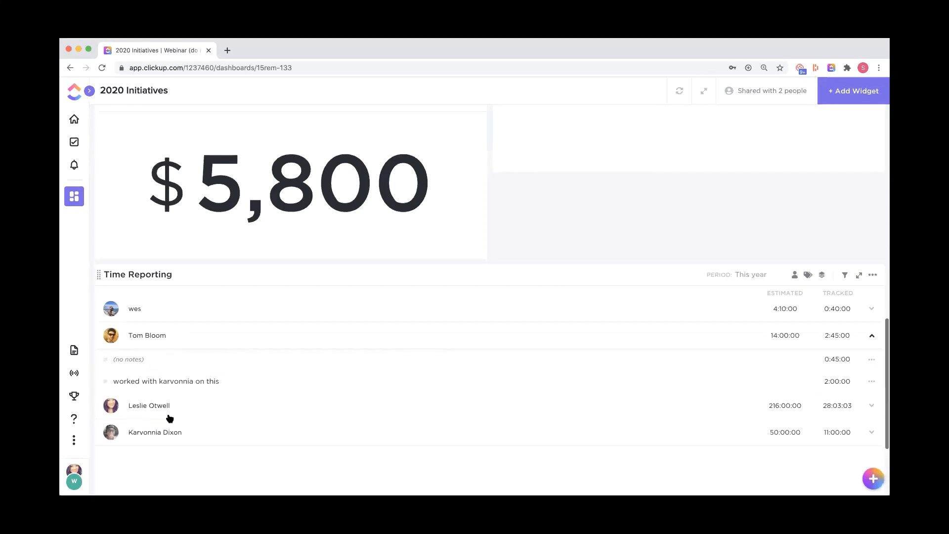
# Start a custom Bar Chart widget for the dashboard and set its X axis to Assignee.
pyautogui.click(703, 147)
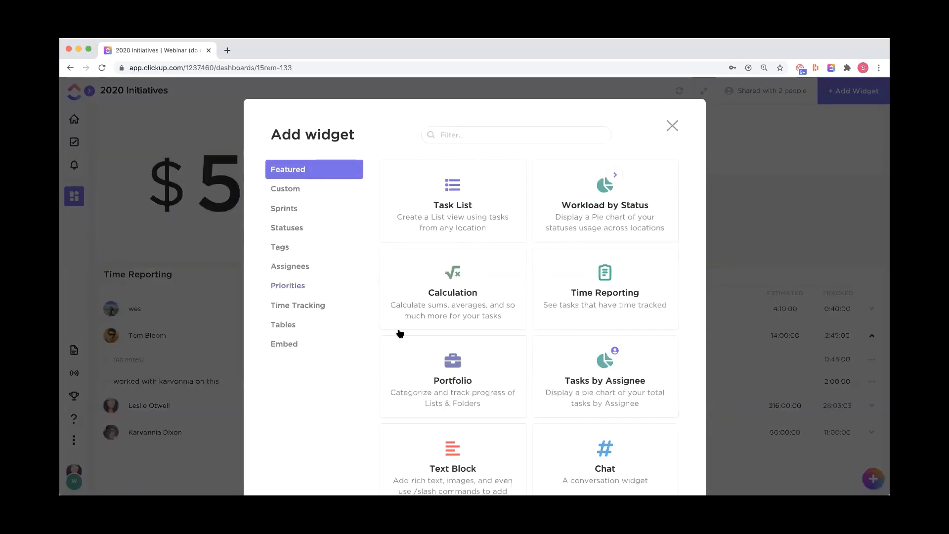
pyautogui.click(284, 193)
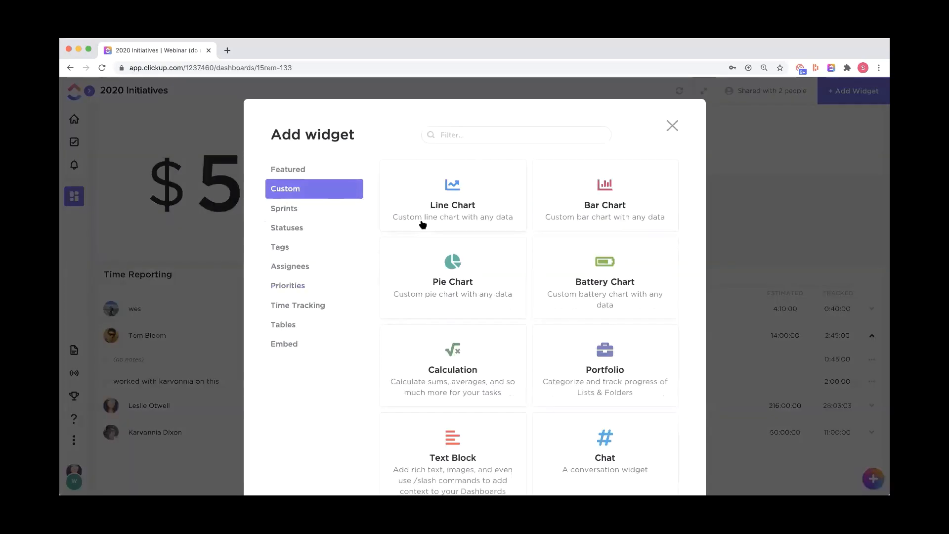
pyautogui.click(587, 204)
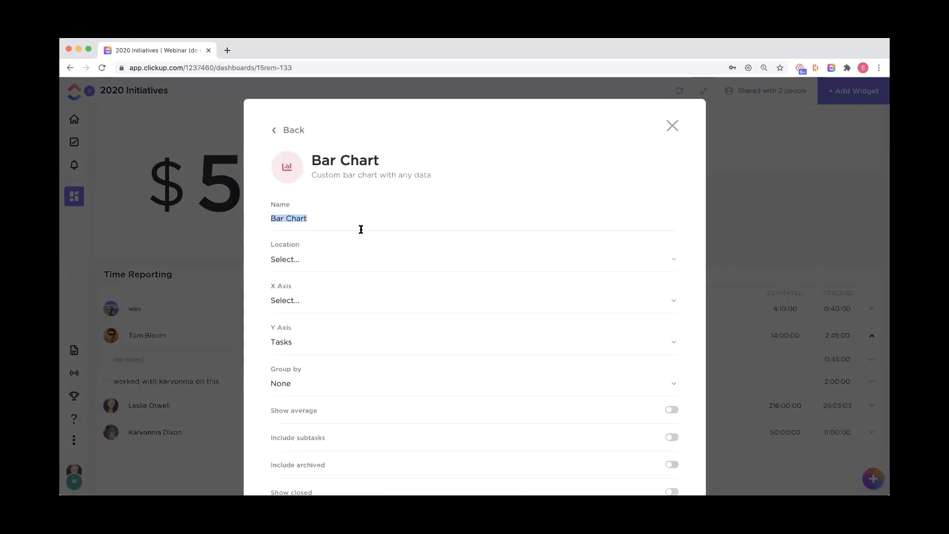
pyautogui.click(295, 259)
pyautogui.click(340, 246)
pyautogui.click(280, 301)
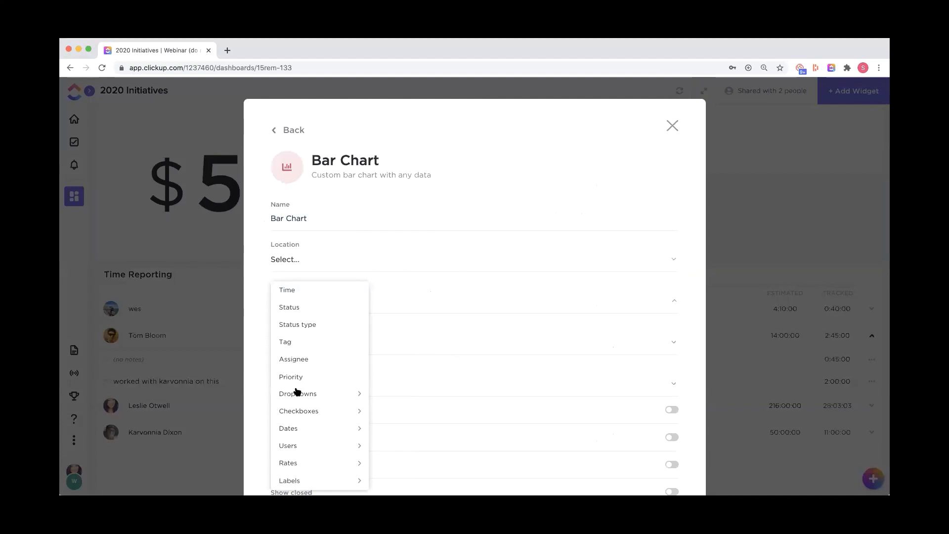
pyautogui.click(308, 361)
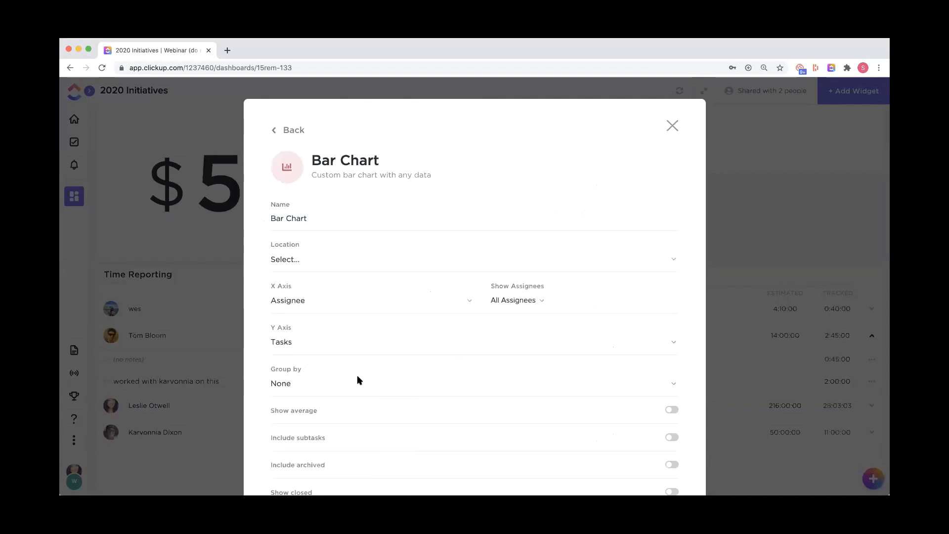
# Set the bar chart's location to all Spaces, add the widget to the dashboard, and inspect its bars.
pyautogui.click(290, 260)
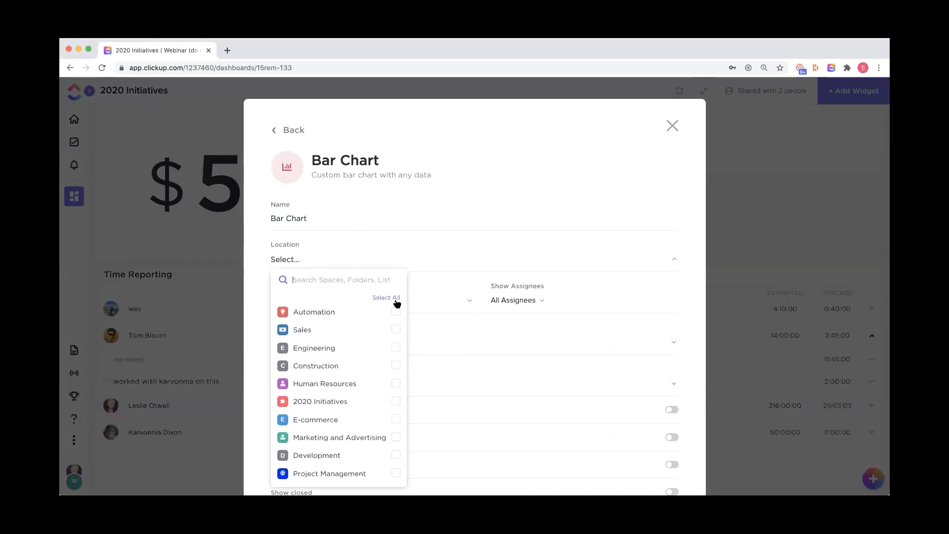
pyautogui.click(386, 297)
pyautogui.click(486, 313)
pyautogui.scroll(-5, 485, 314)
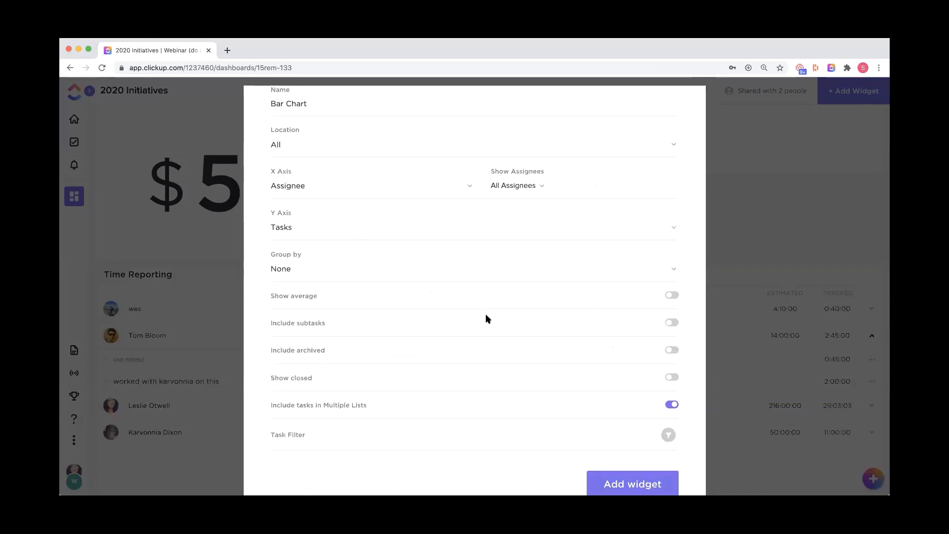
pyautogui.click(638, 440)
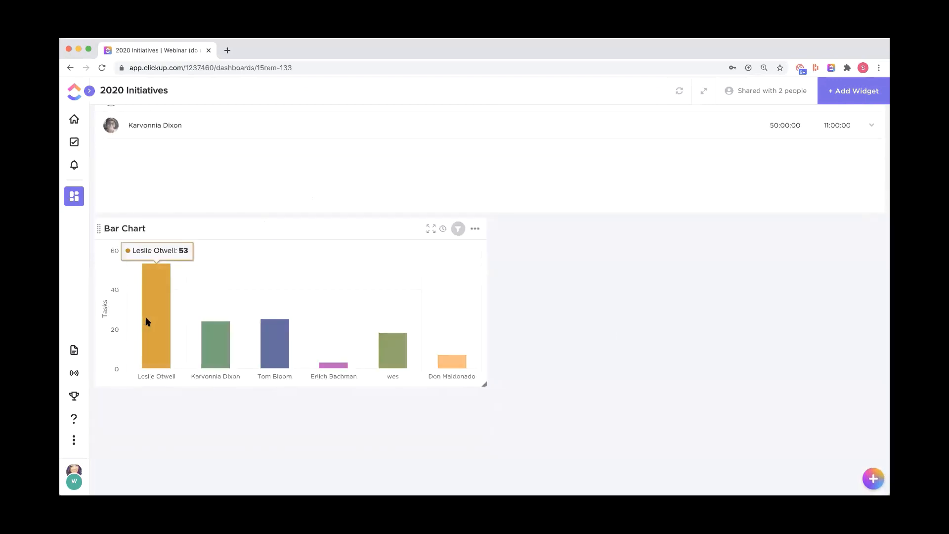
pyautogui.moveTo(218, 341)
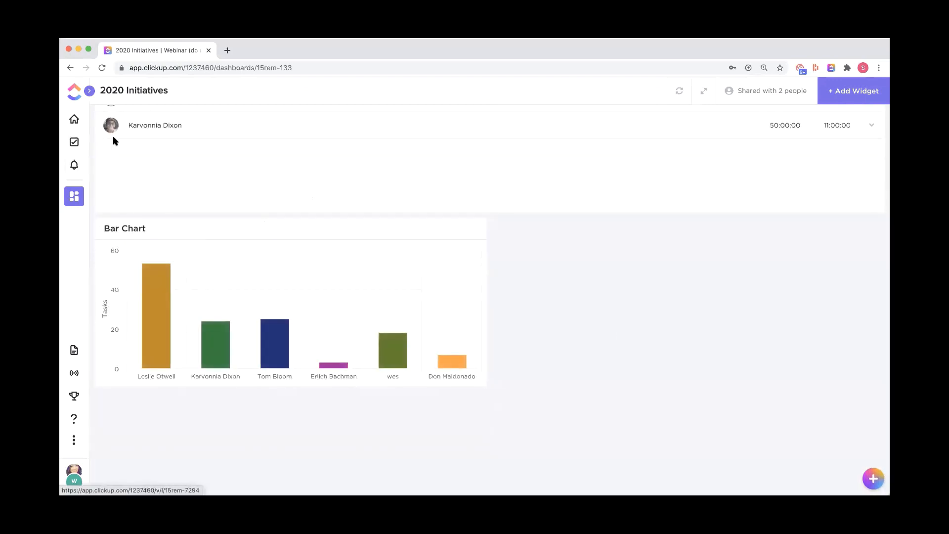
# From the Phase 1 - Strategy list, open the profile of the person assigned to "Research how to crush the competition".
pyautogui.click(75, 143)
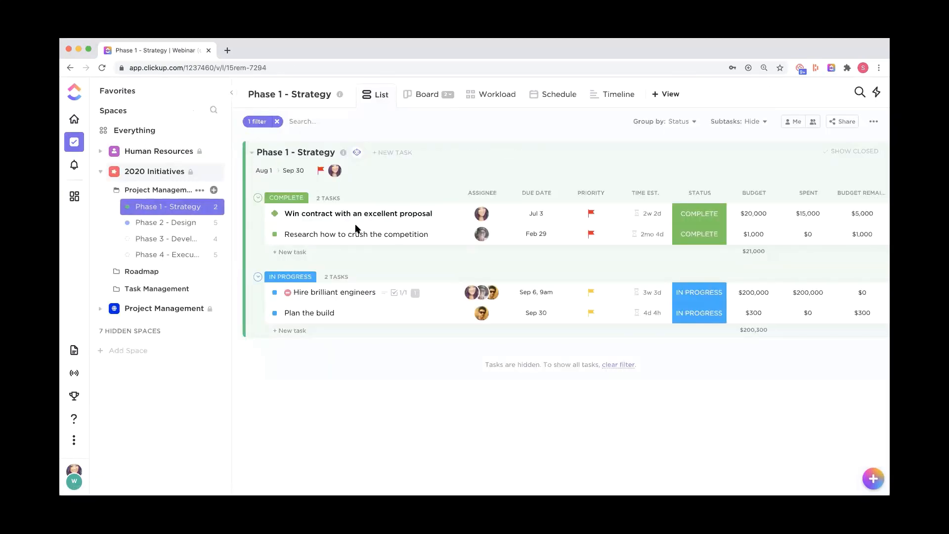
pyautogui.click(482, 236)
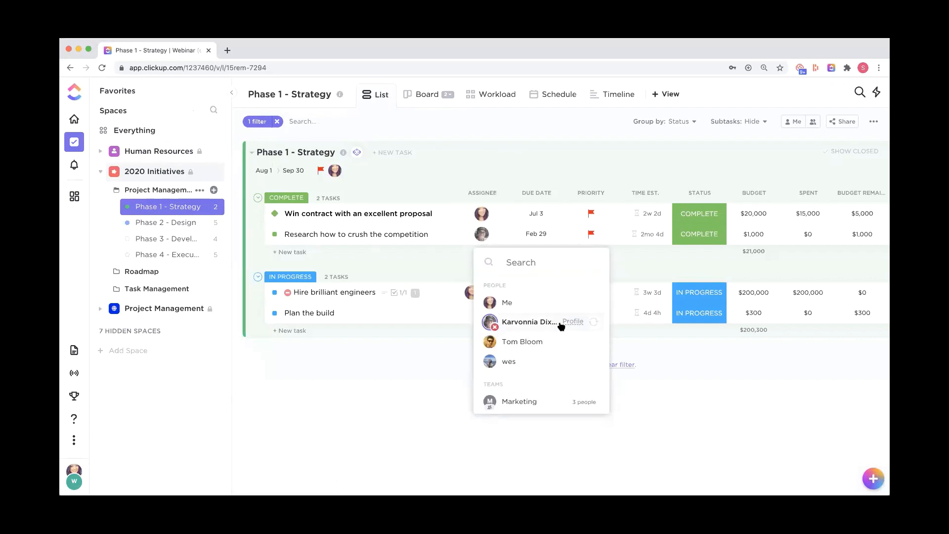
pyautogui.click(572, 322)
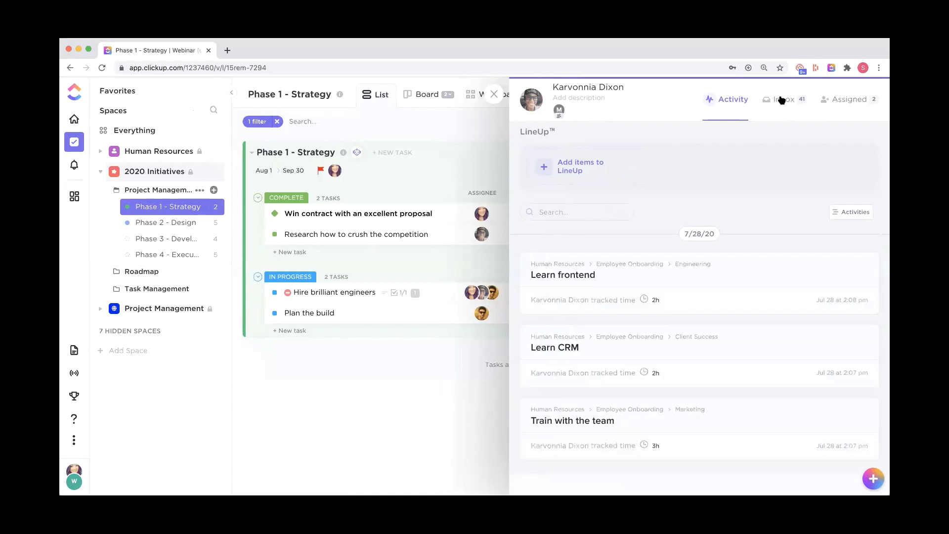
# Review the assignee's inbox, including the done and next items and the overdue work from earlier weeks.
pyautogui.click(782, 100)
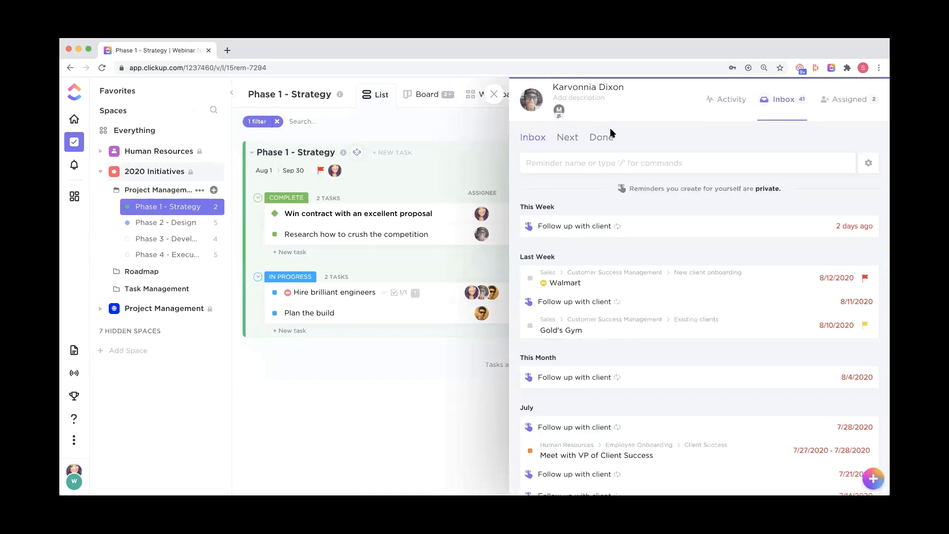
pyautogui.click(596, 142)
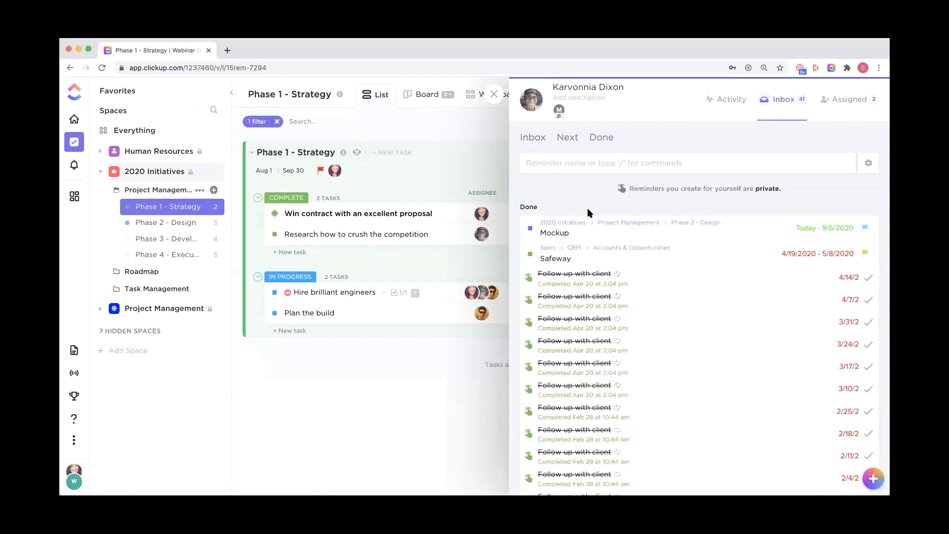
pyautogui.click(568, 143)
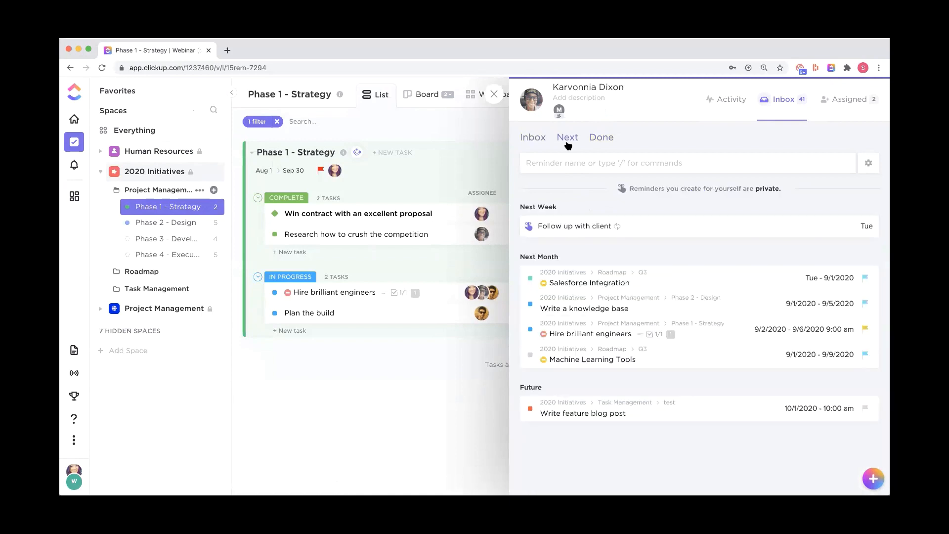
pyautogui.click(529, 137)
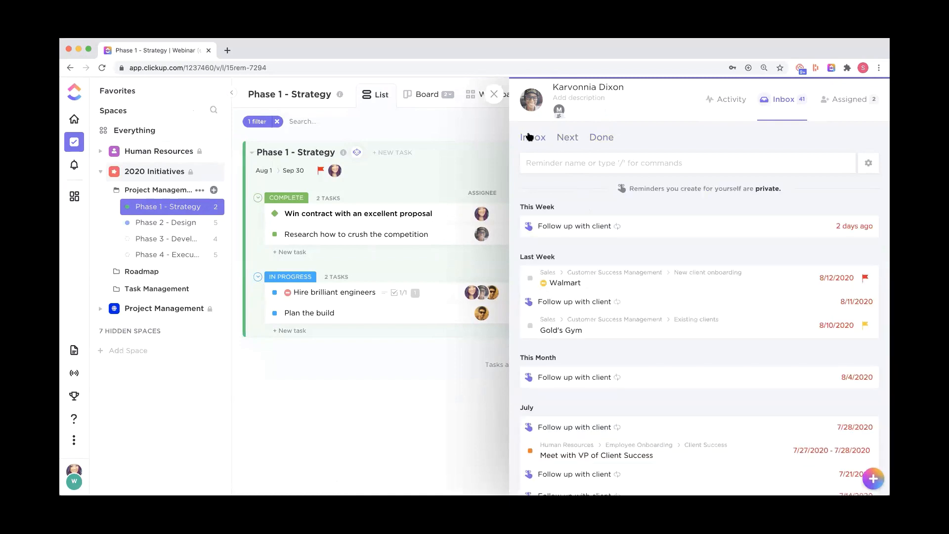
pyautogui.scroll(-3, 528, 294)
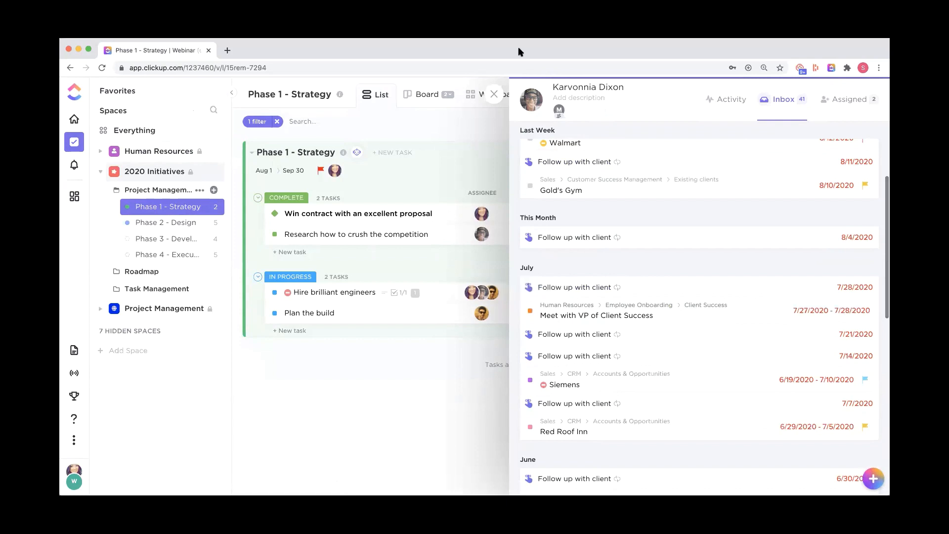
# Close the assignee's profile and try switching off Board as a required view in the 2020 Initiatives Space's default view settings.
pyautogui.click(494, 95)
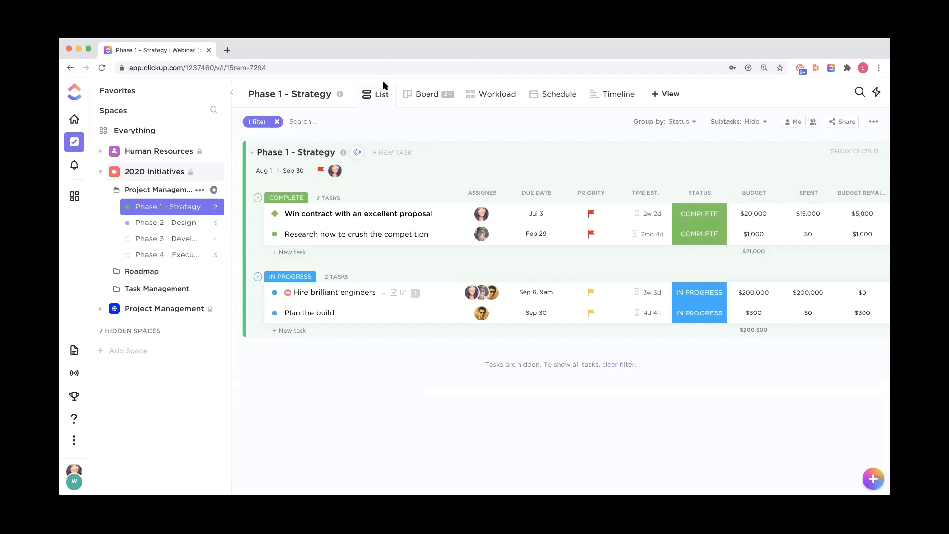
pyautogui.click(205, 173)
pyautogui.scroll(-2, 206, 180)
pyautogui.click(167, 294)
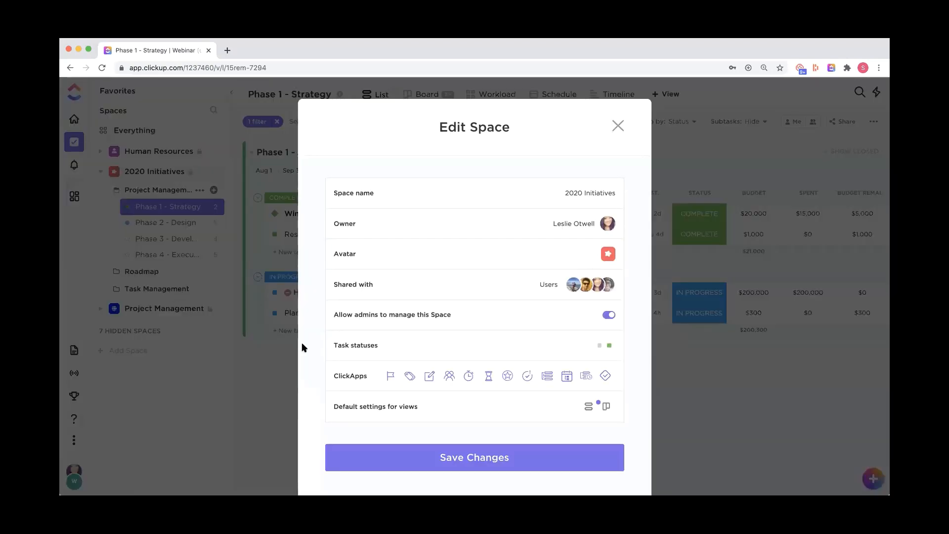
pyautogui.click(386, 408)
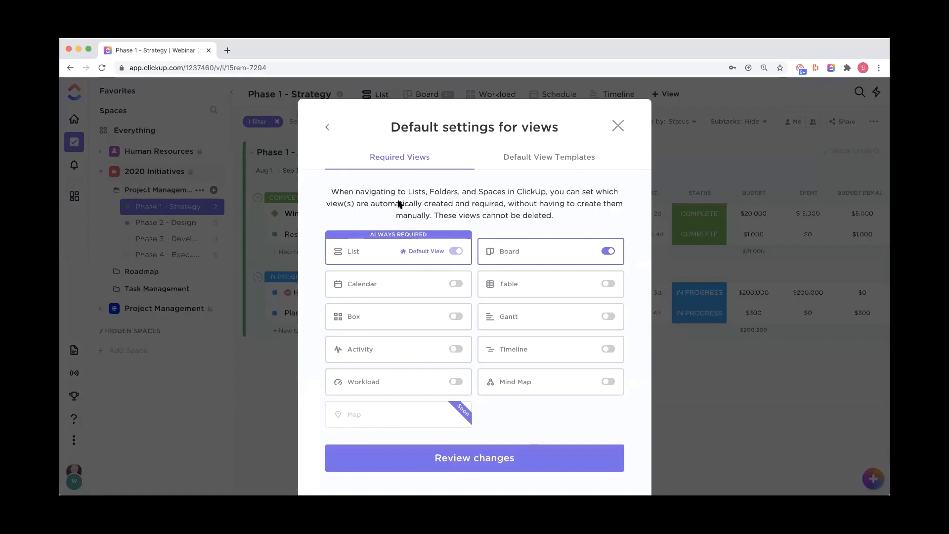
pyautogui.click(609, 251)
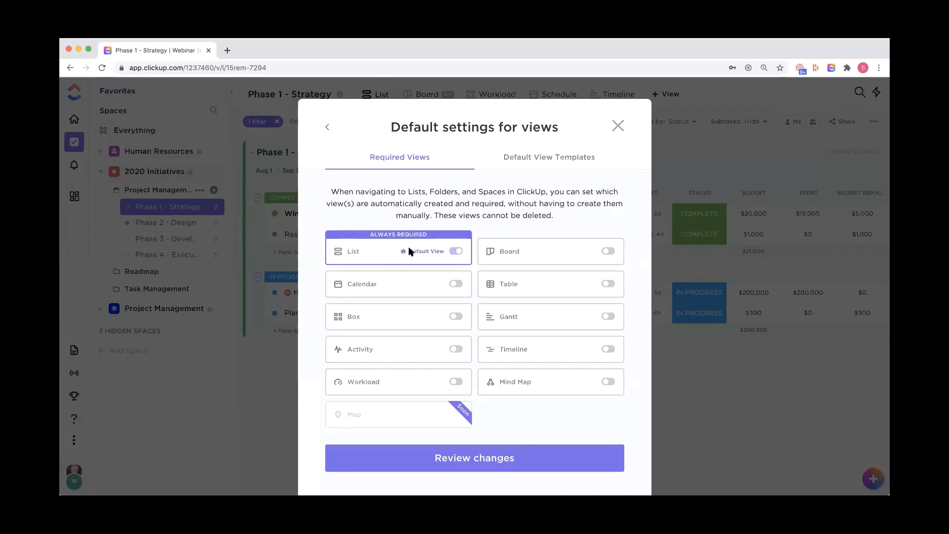
pyautogui.click(621, 126)
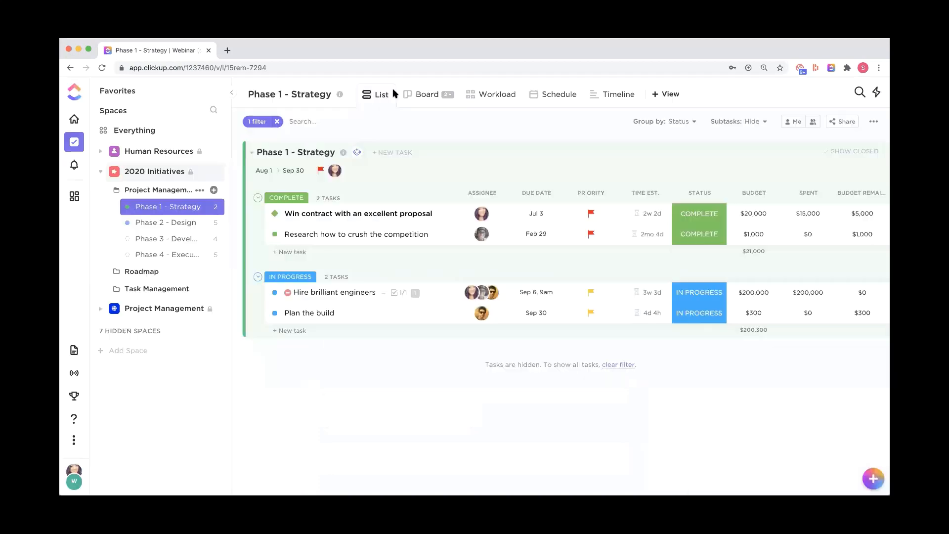
# Check the List view's options, and try again to make Board a non-required view for the 2020 Initiatives Space.
pyautogui.click(387, 95)
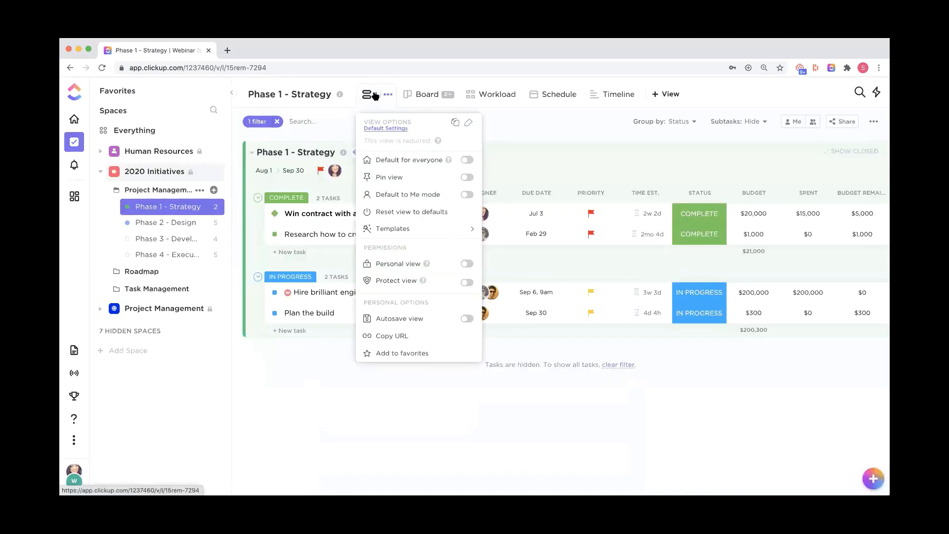
pyautogui.click(372, 95)
pyautogui.click(204, 172)
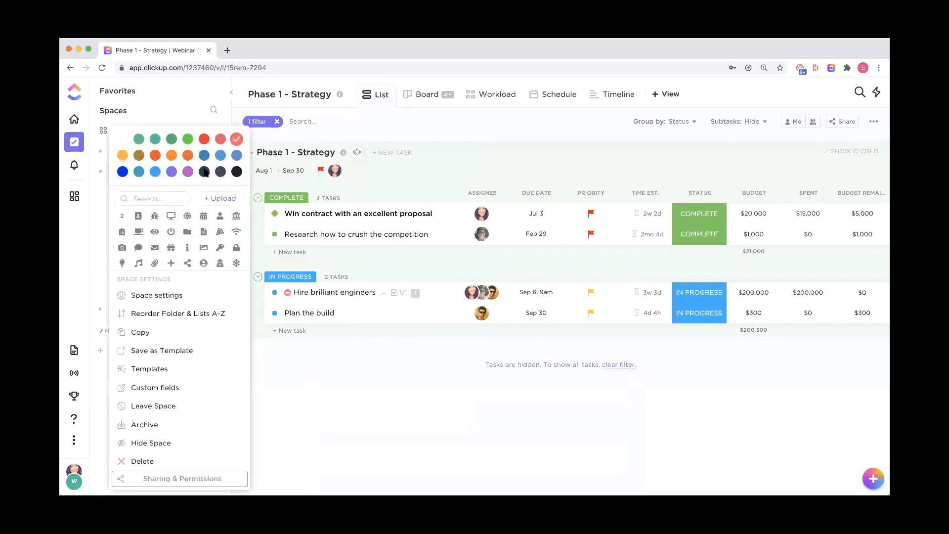
pyautogui.click(159, 296)
pyautogui.click(373, 398)
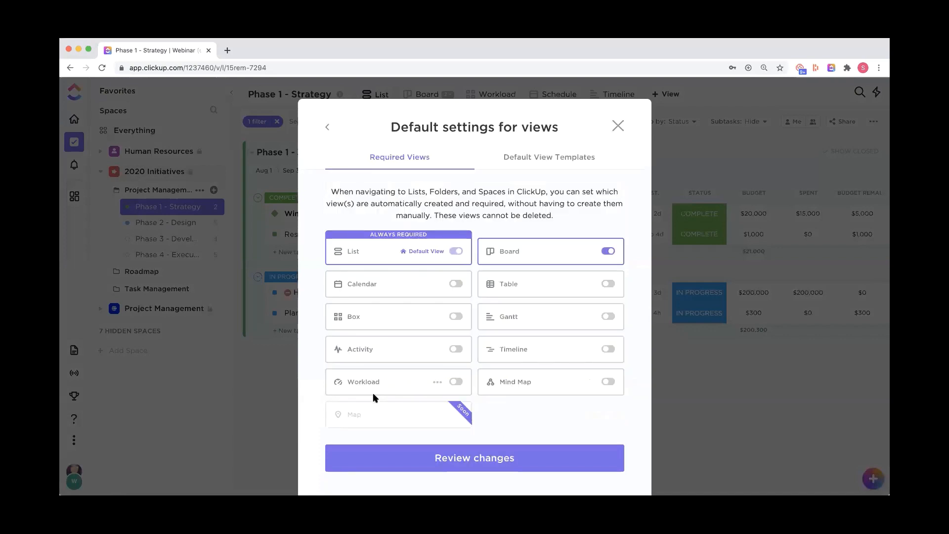
pyautogui.click(608, 251)
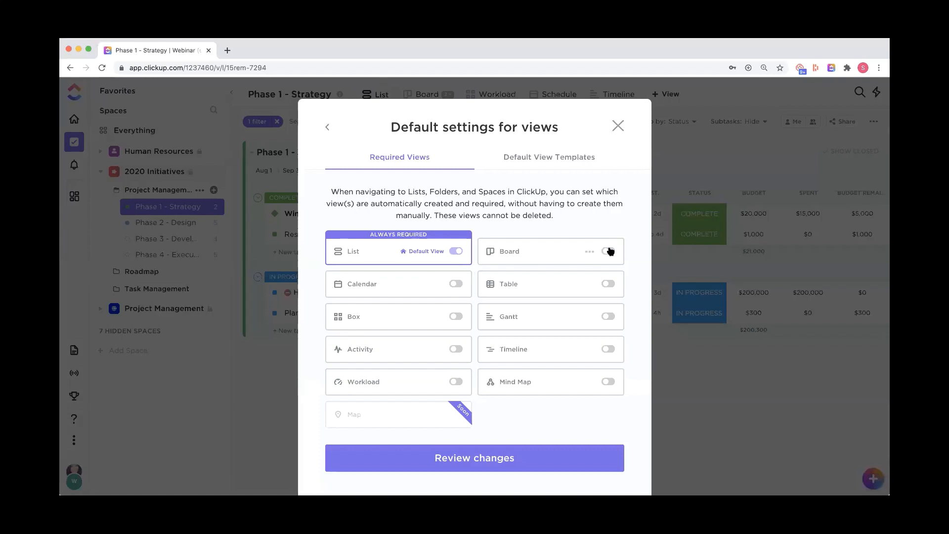
pyautogui.click(619, 126)
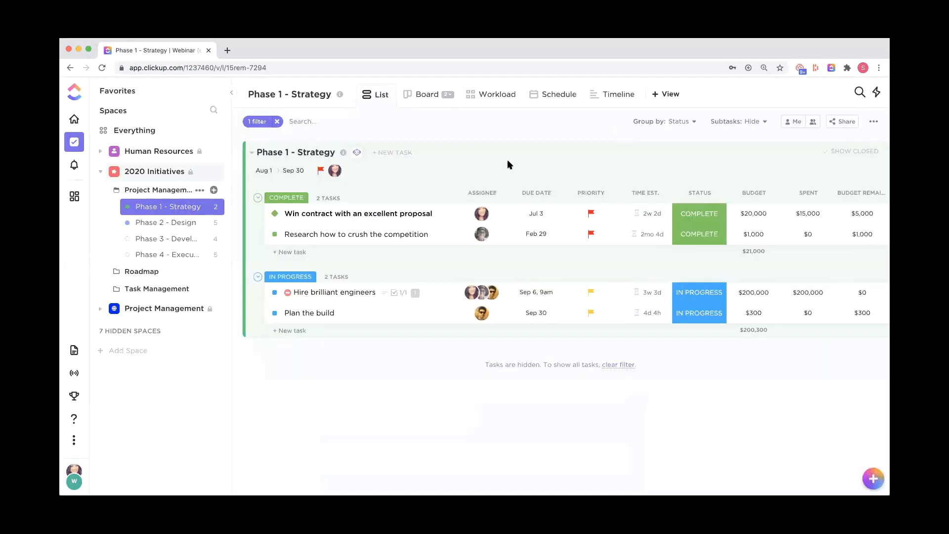
# Review the advanced permissions for guests, members and admins in the workspace's Security & Permissions settings, and return to the list.
pyautogui.click(77, 475)
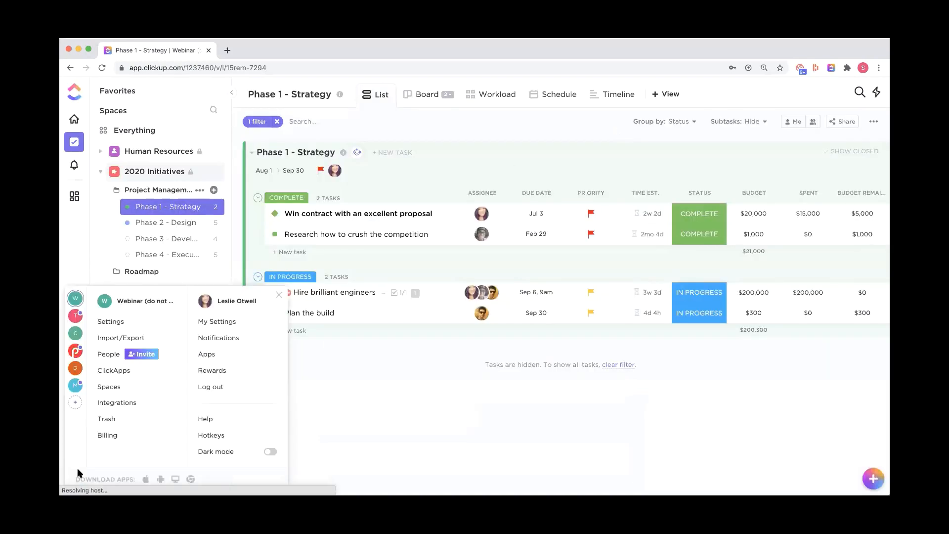
pyautogui.click(118, 322)
pyautogui.click(86, 388)
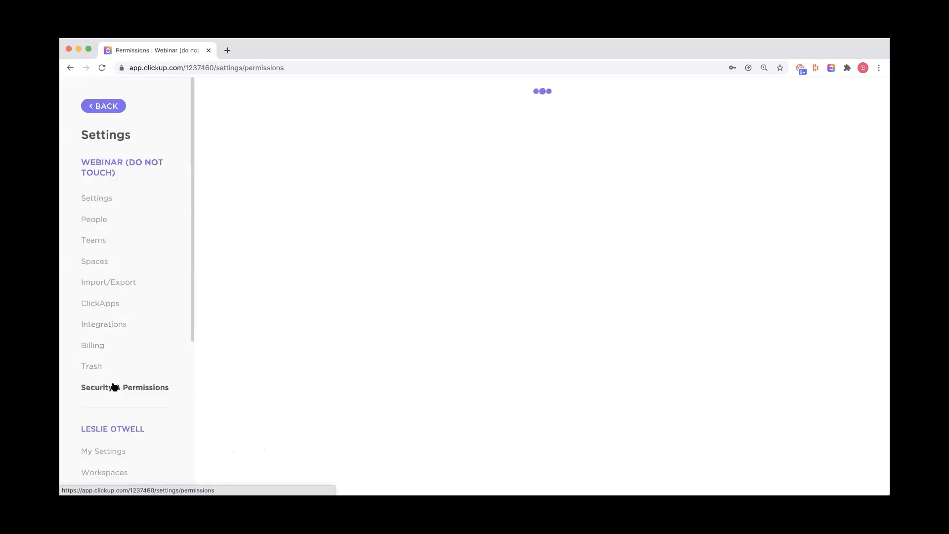
pyautogui.scroll(-5, 442, 317)
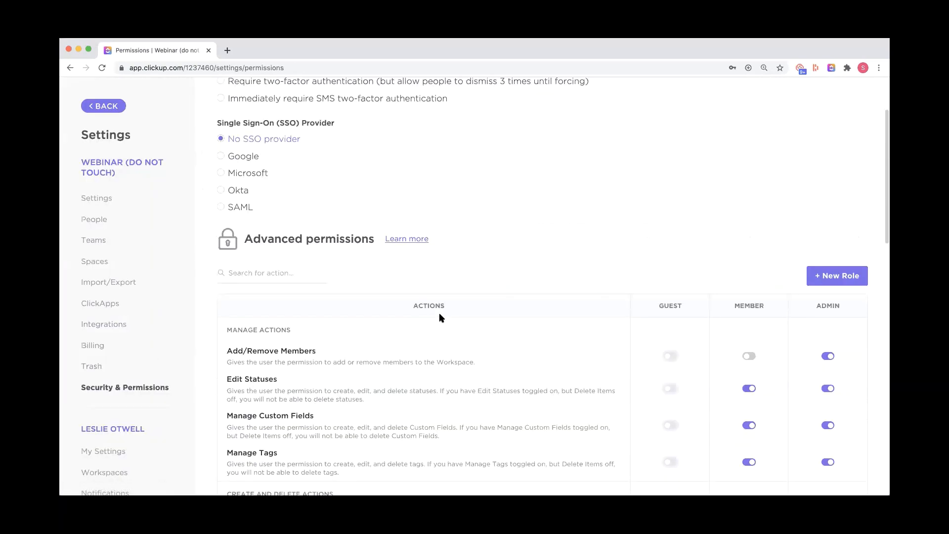
pyautogui.scroll(-3, 441, 317)
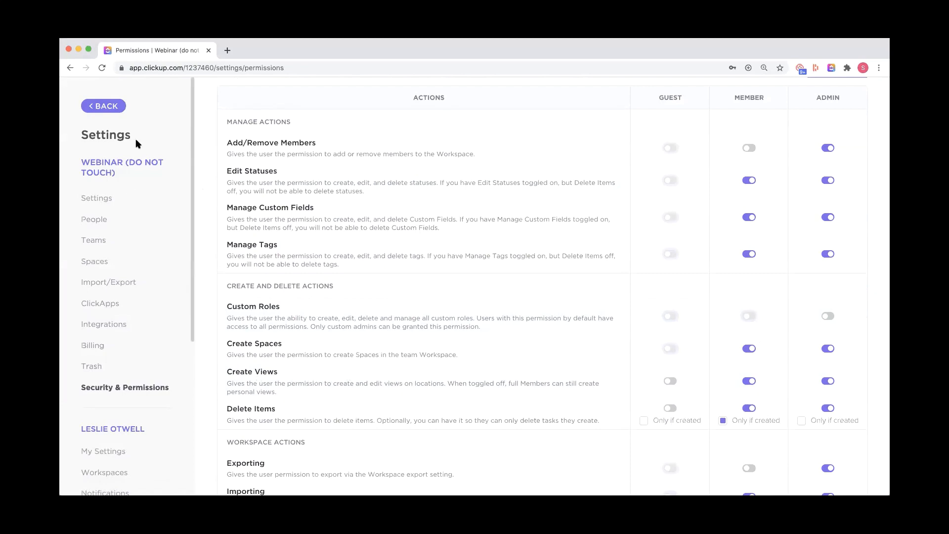
pyautogui.click(103, 105)
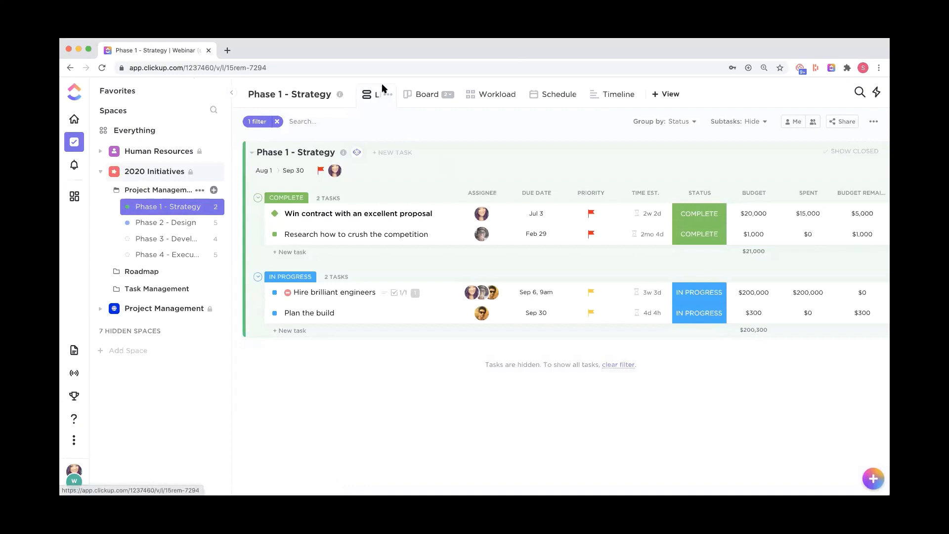
# Open the Project Management folder's List view and look at the Review options for "Win contract with an excellent proposal".
pyautogui.click(155, 190)
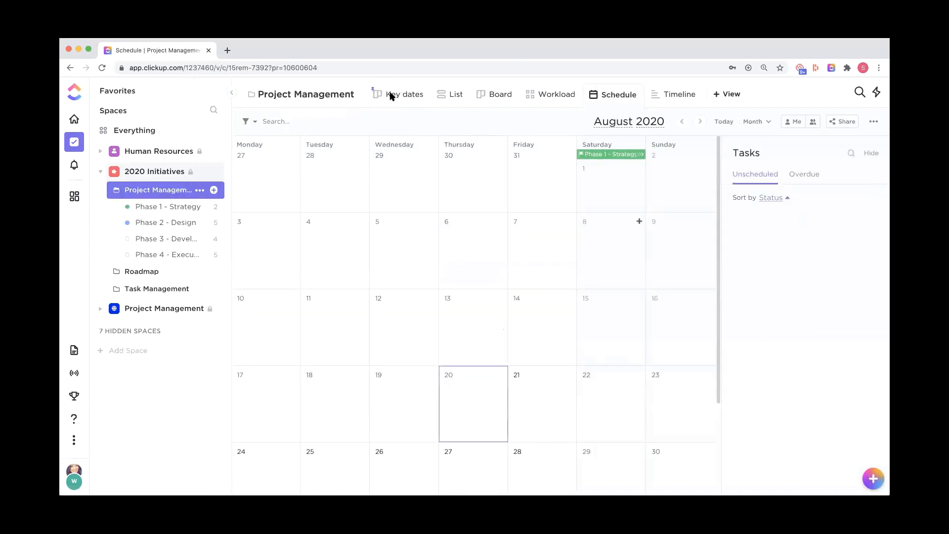
pyautogui.click(441, 94)
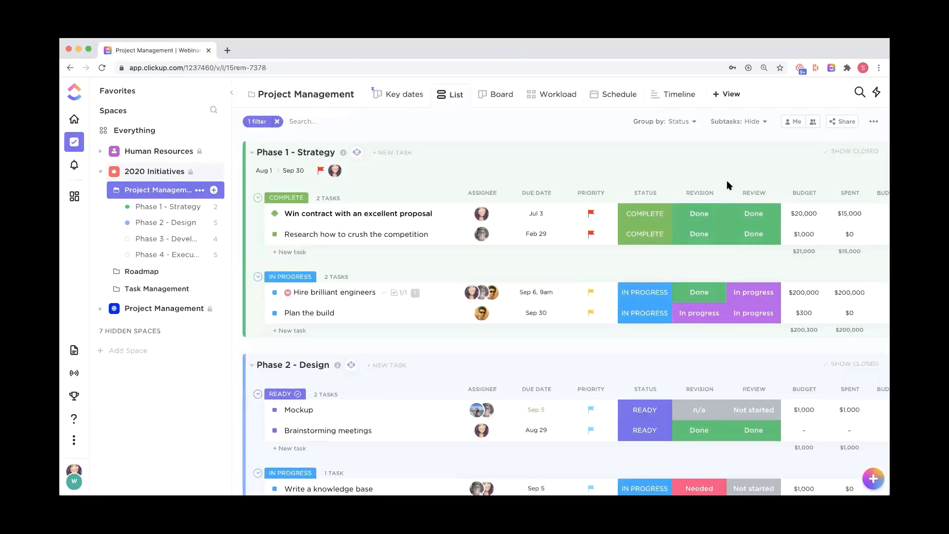
pyautogui.hscroll(5, 727, 185)
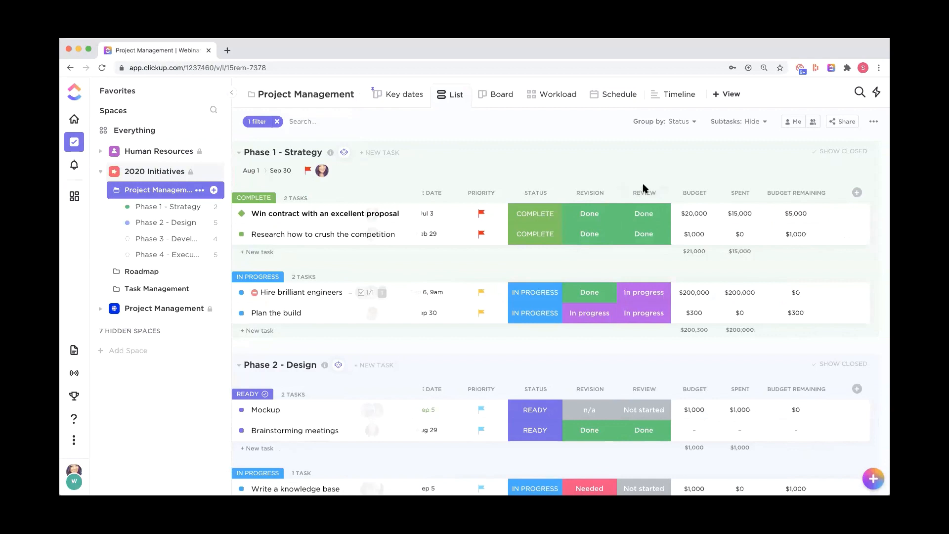
pyautogui.click(641, 215)
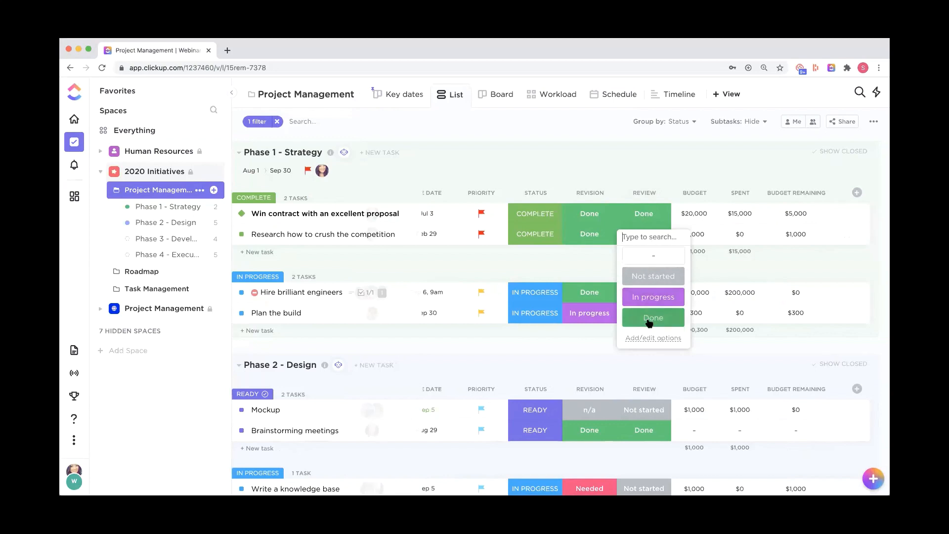
pyautogui.click(631, 171)
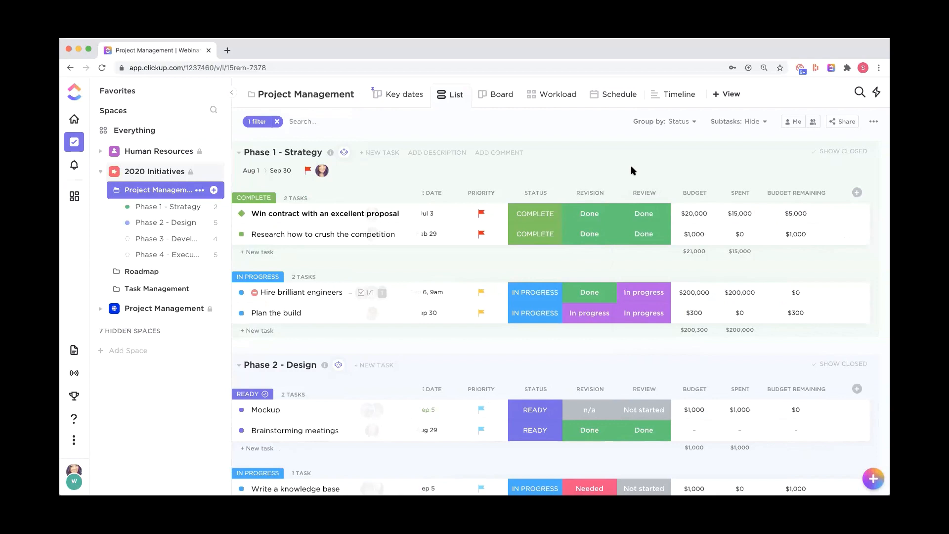
# Group the Project Management list by the Review custom field, and reload the view to discard the layout change.
pyautogui.click(674, 123)
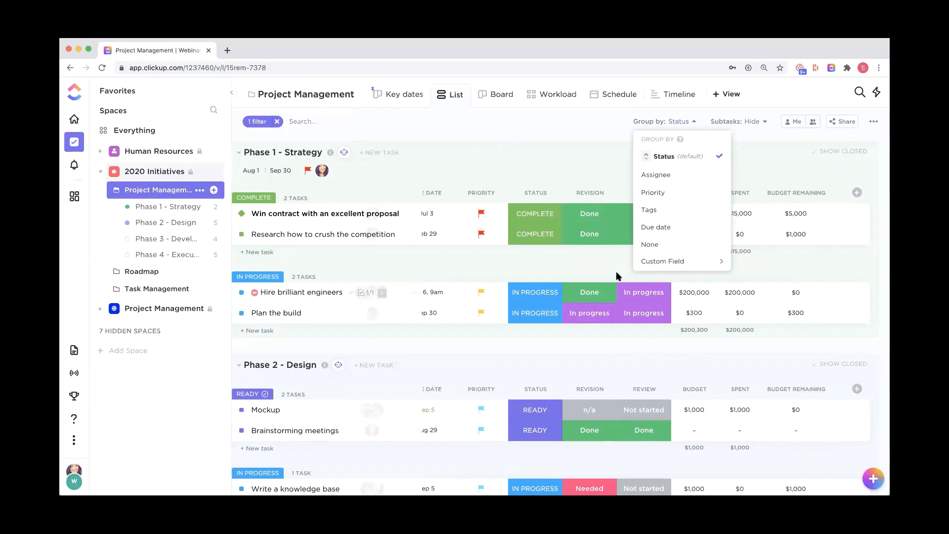
pyautogui.click(657, 262)
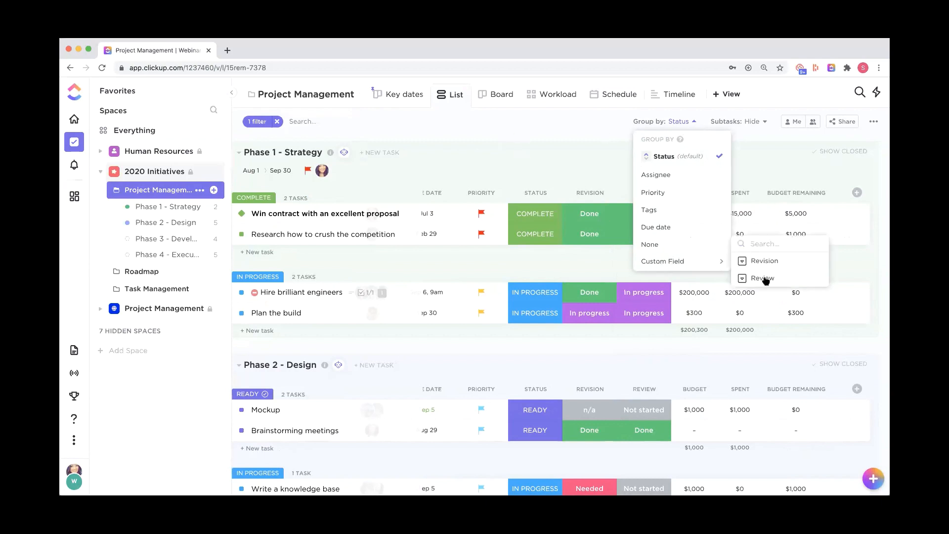
pyautogui.click(764, 279)
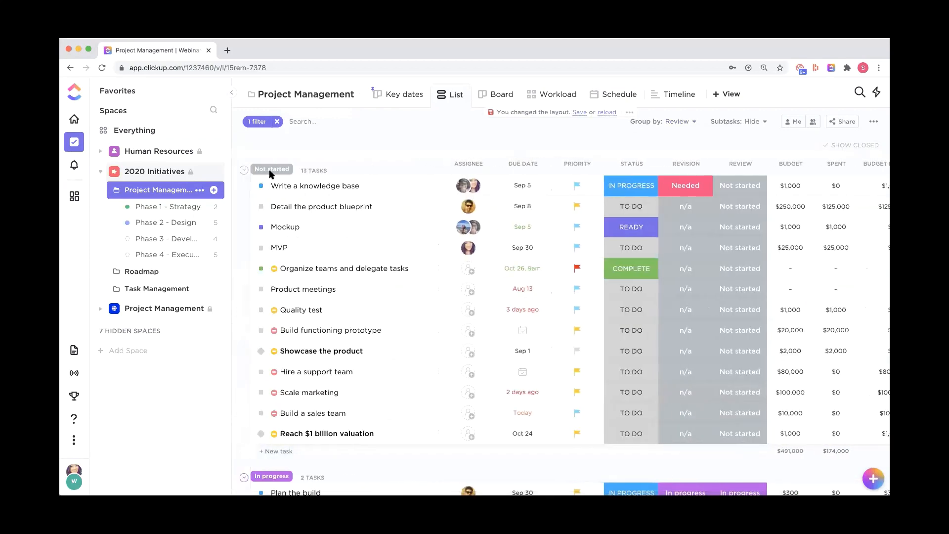
pyautogui.click(608, 113)
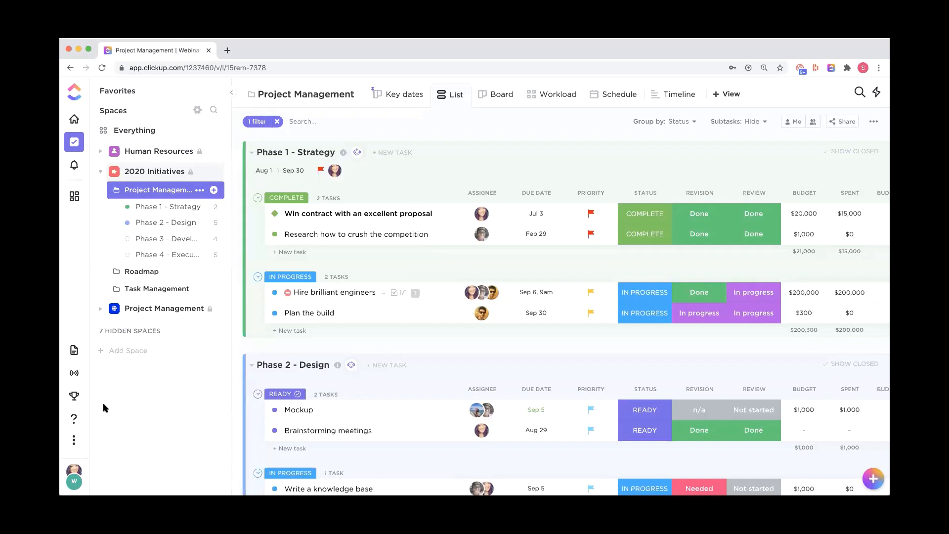
# Look over the learning and support options in the Resource Center and close it.
pyautogui.click(74, 421)
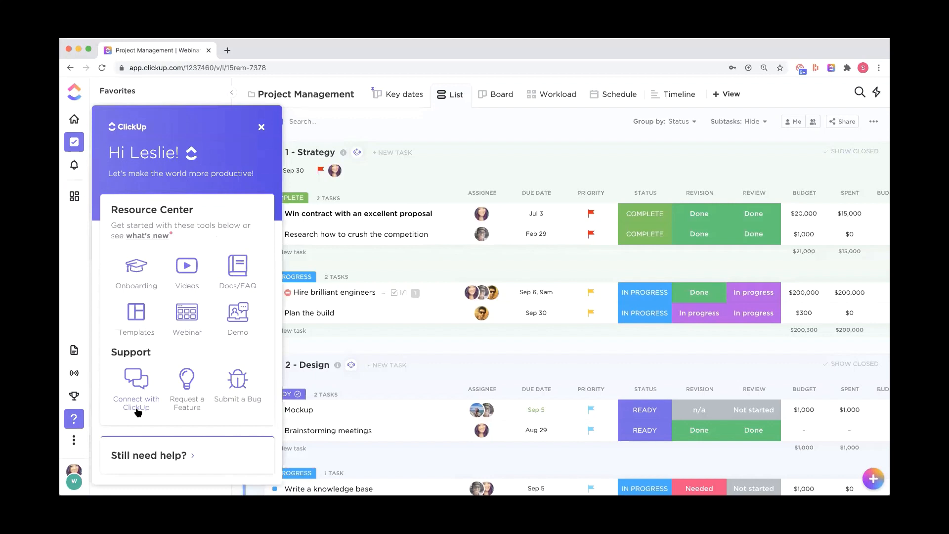
pyautogui.click(261, 127)
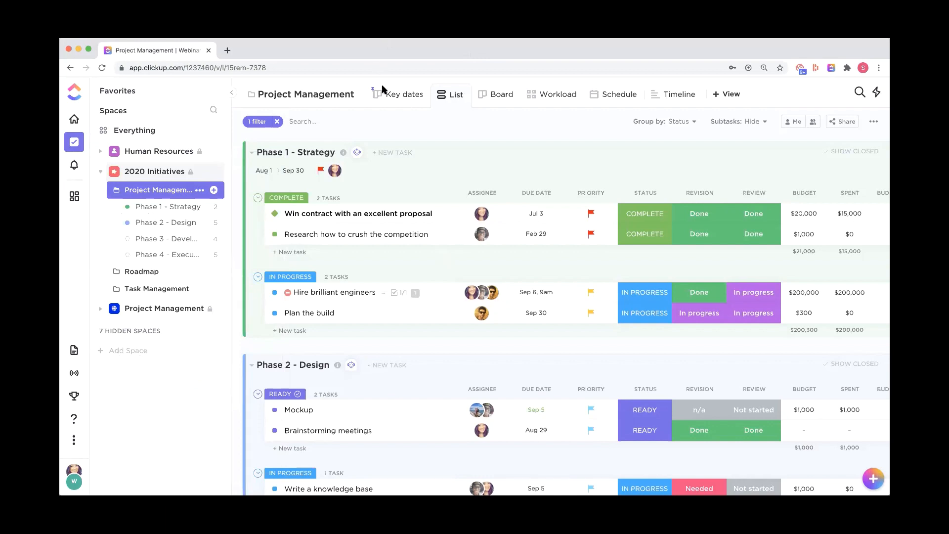
# Open the workspace's ClickApps settings and search for "granul".
pyautogui.click(73, 478)
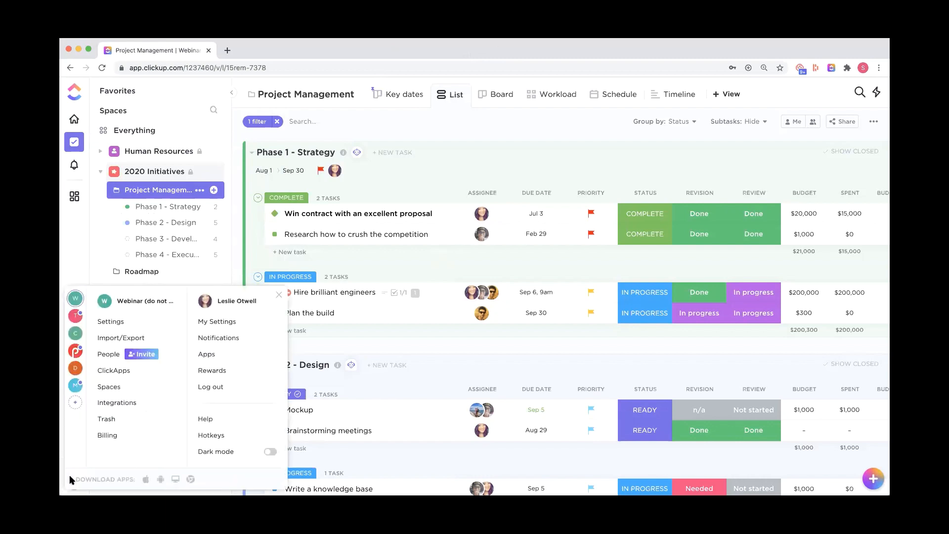
pyautogui.click(105, 371)
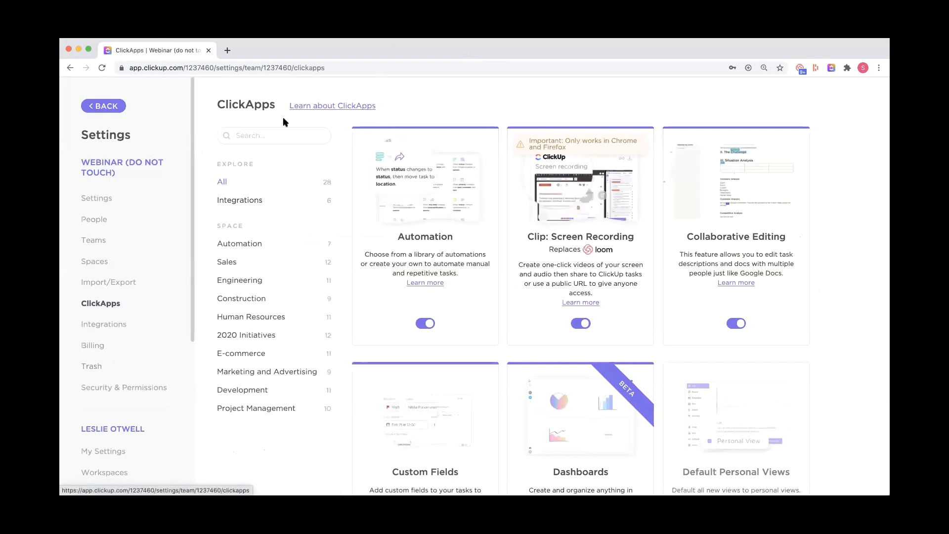
pyautogui.click(261, 132)
pyautogui.write('gra')
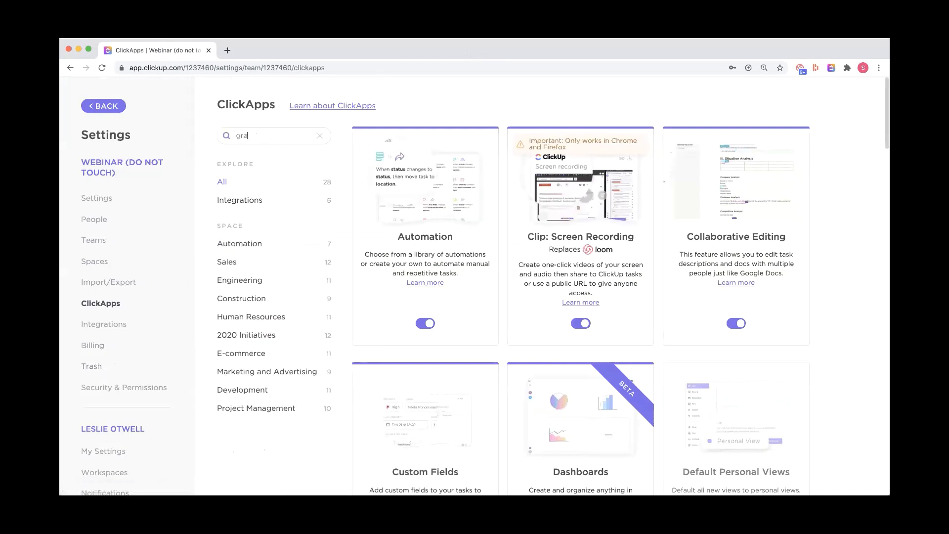
pyautogui.write('nul')
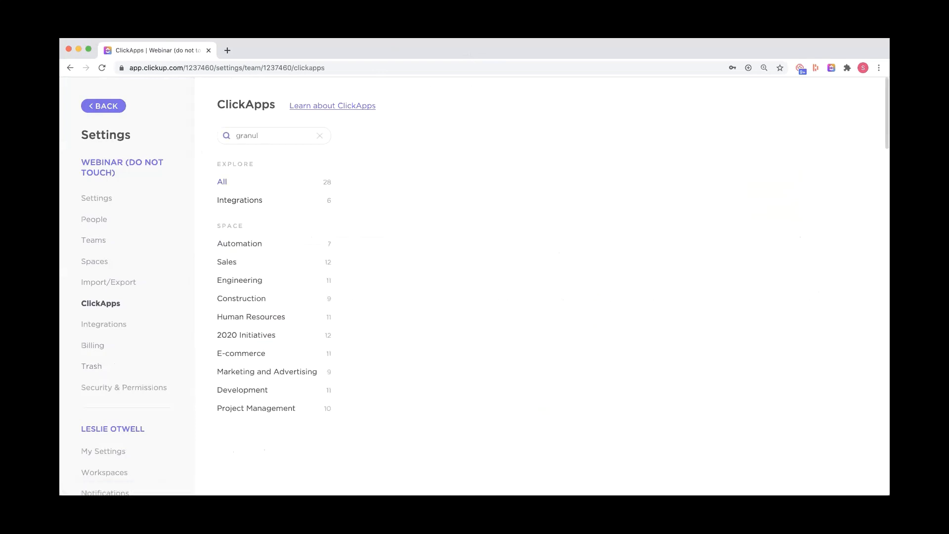
# Replace the ClickApps search term with "time esti".
pyautogui.press('BackSpace')
pyautogui.press('BackSpace')
pyautogui.press('BackSpace')
pyautogui.press('BackSpace')
pyautogui.press('BackSpace')
pyautogui.press('BackSpace')
pyautogui.write('tije')
pyautogui.press('BackSpace')
pyautogui.press('BackSpace')
pyautogui.press('BackSpace')
pyautogui.press('BackSpace')
pyautogui.write('tije')
pyautogui.press('BackSpace')
pyautogui.press('BackSpace')
pyautogui.write('me esti')
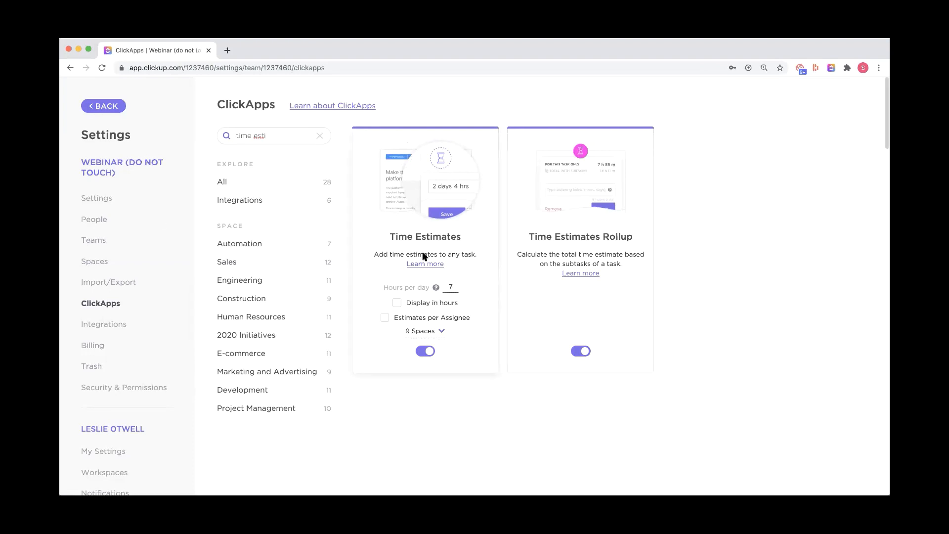
# Enable Estimates per Assignee in the Time Estimates ClickApp, and check which Spaces use it.
pyautogui.click(385, 318)
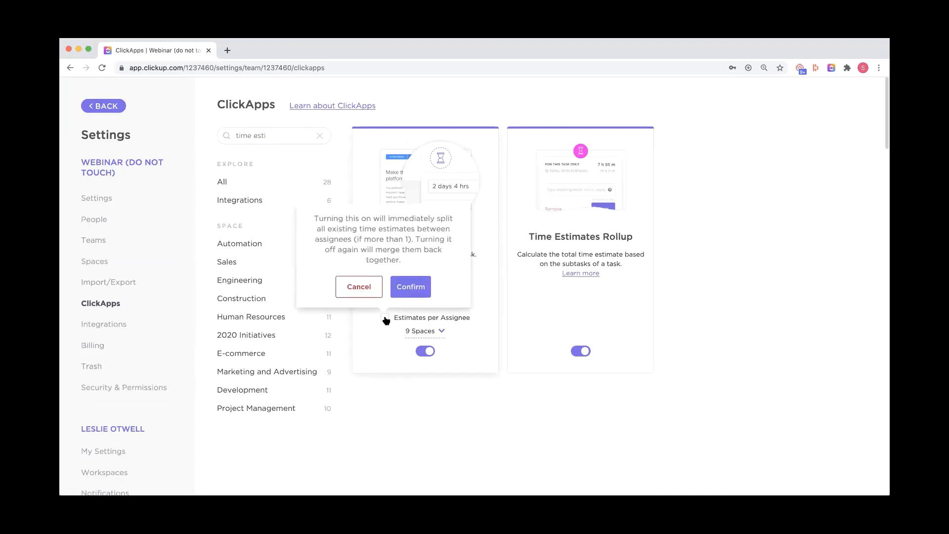
pyautogui.click(418, 292)
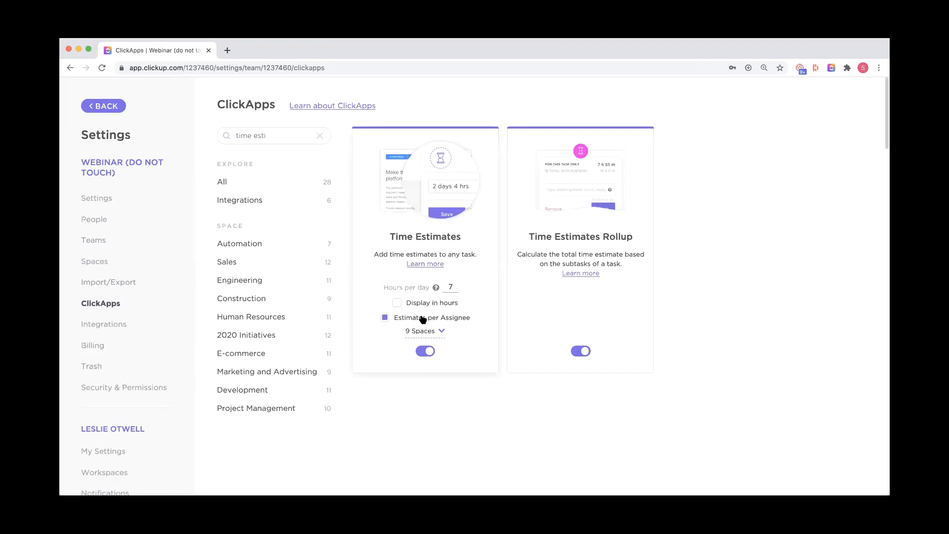
pyautogui.click(422, 332)
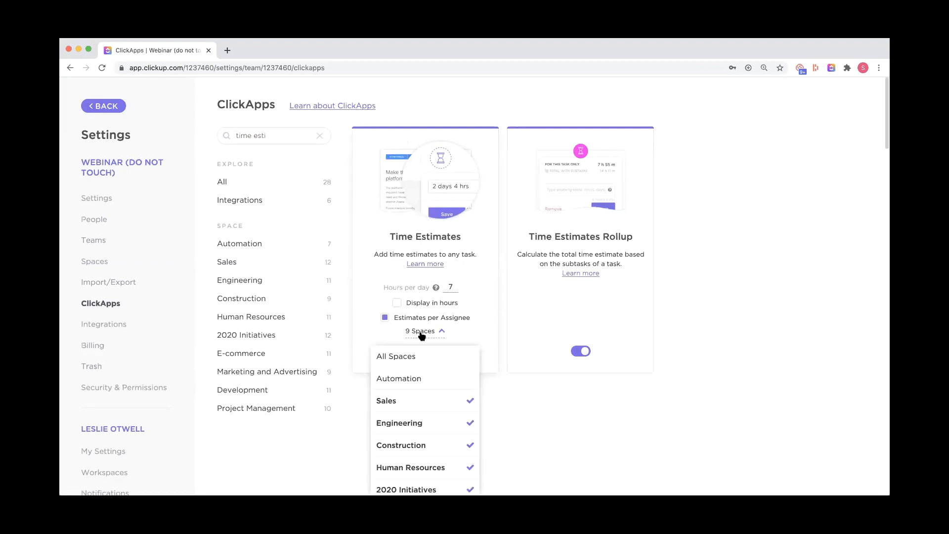
pyautogui.click(474, 321)
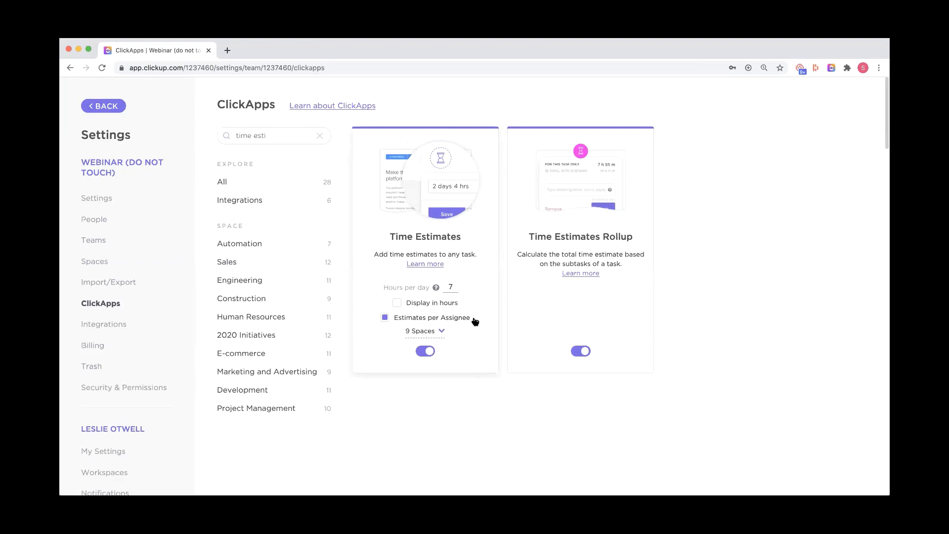
# Leave the settings, open the task "Research how to crush the competition", and add a second assignee to it.
pyautogui.click(103, 106)
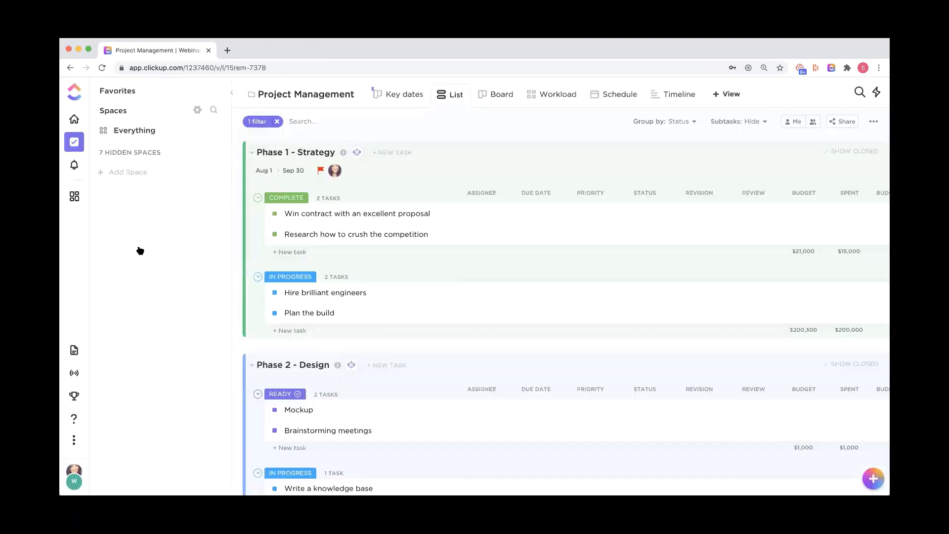
pyautogui.click(333, 234)
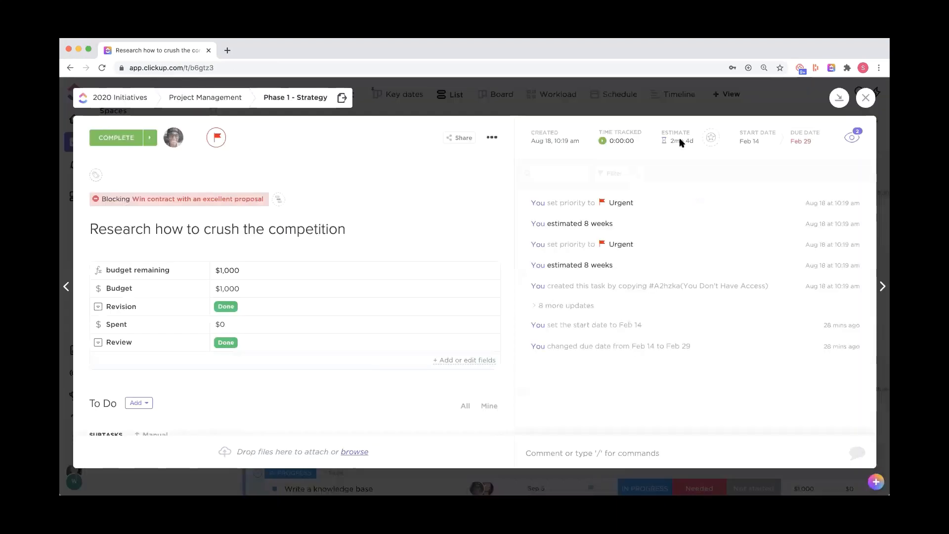
pyautogui.click(680, 141)
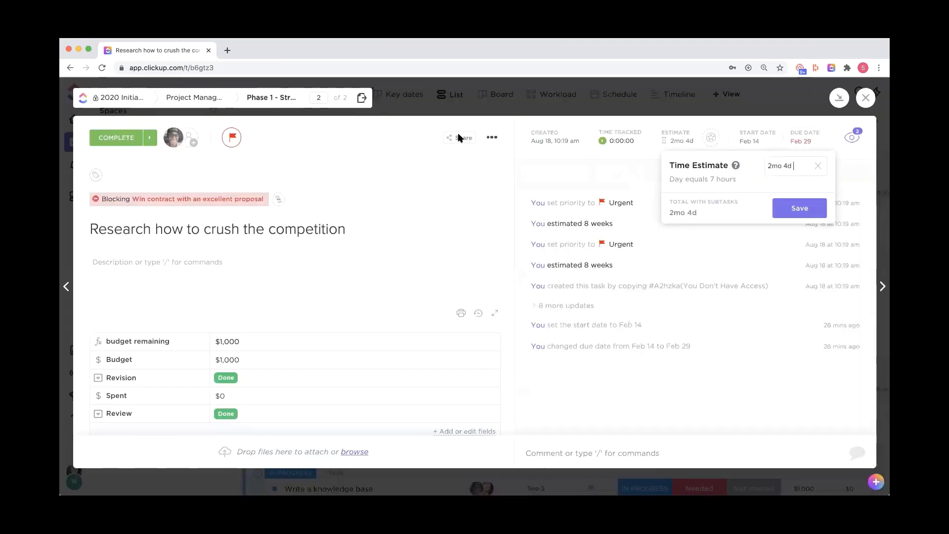
pyautogui.click(306, 121)
pyautogui.click(190, 139)
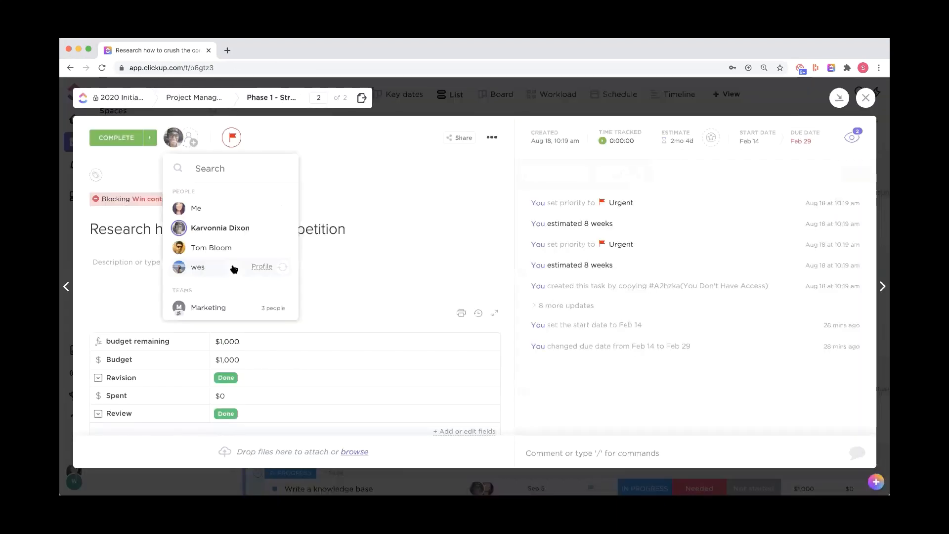
pyautogui.click(211, 247)
# Set the newly added assignee's time estimate to 6 hr, check the assignee breakdown, and close the task.
pyautogui.click(678, 142)
pyautogui.click(678, 143)
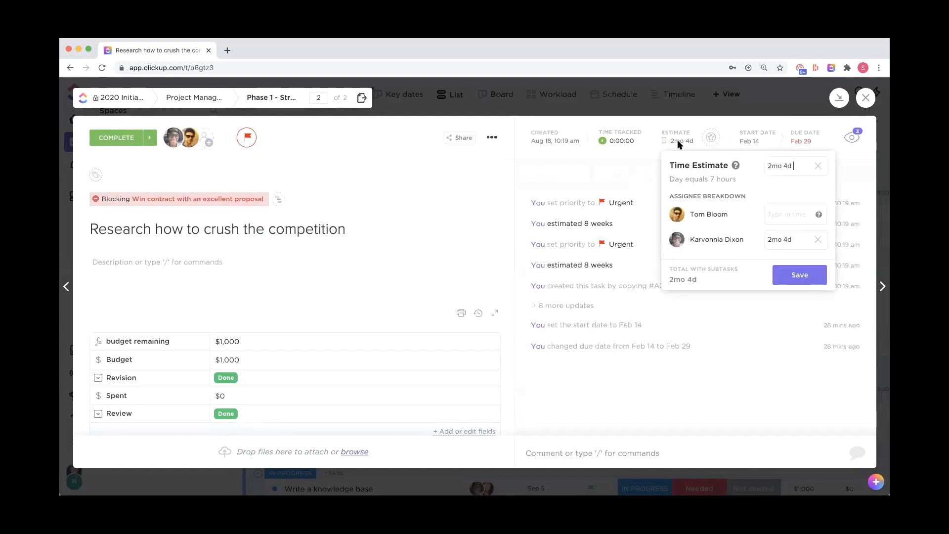
pyautogui.click(786, 215)
pyautogui.write('6 hr')
pyautogui.press('Return')
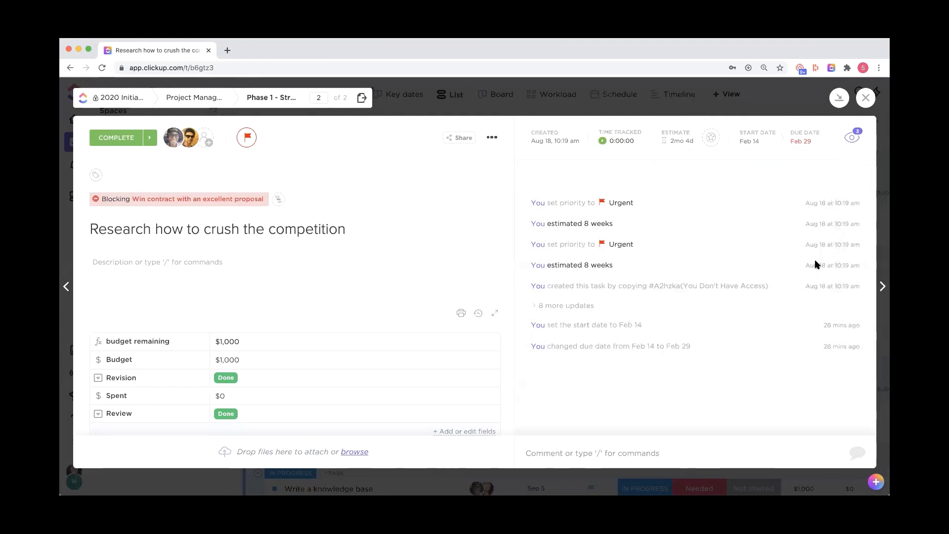
pyautogui.click(695, 142)
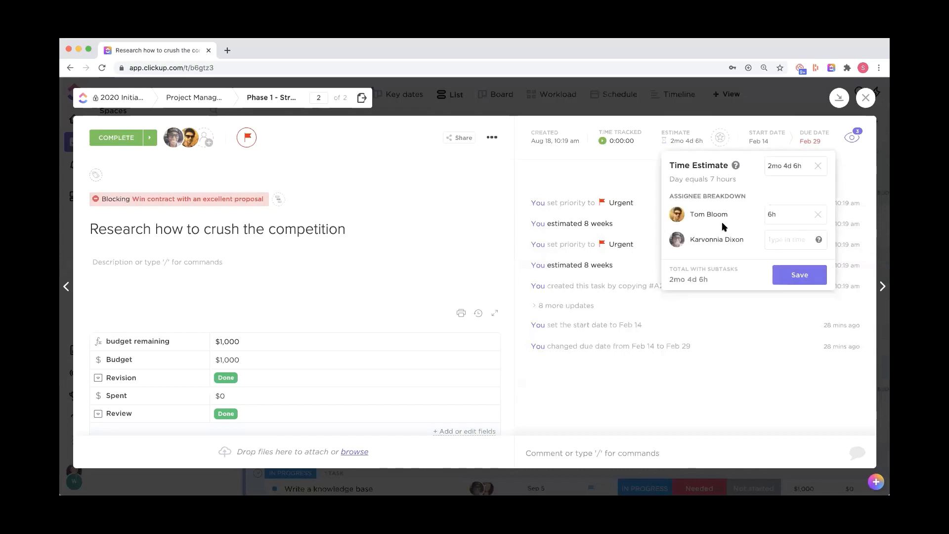
pyautogui.click(638, 172)
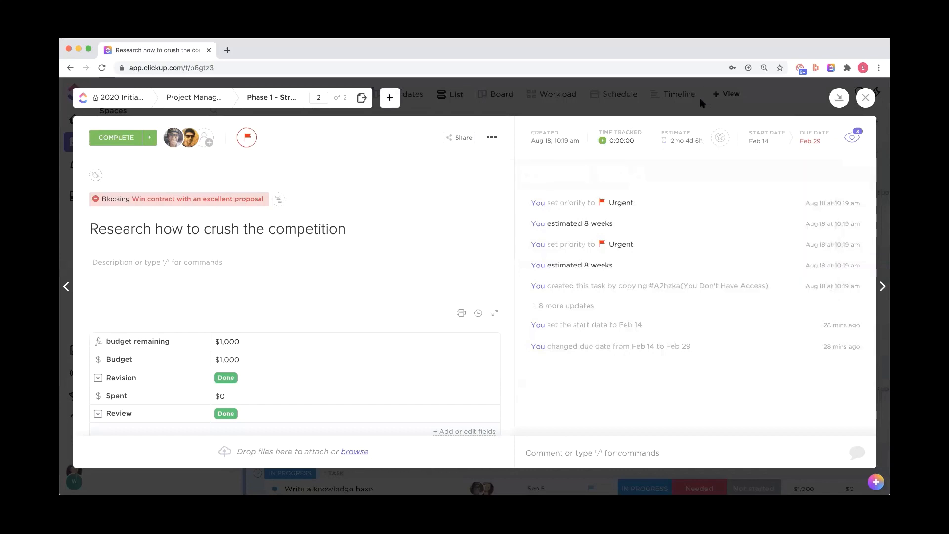
pyautogui.click(701, 98)
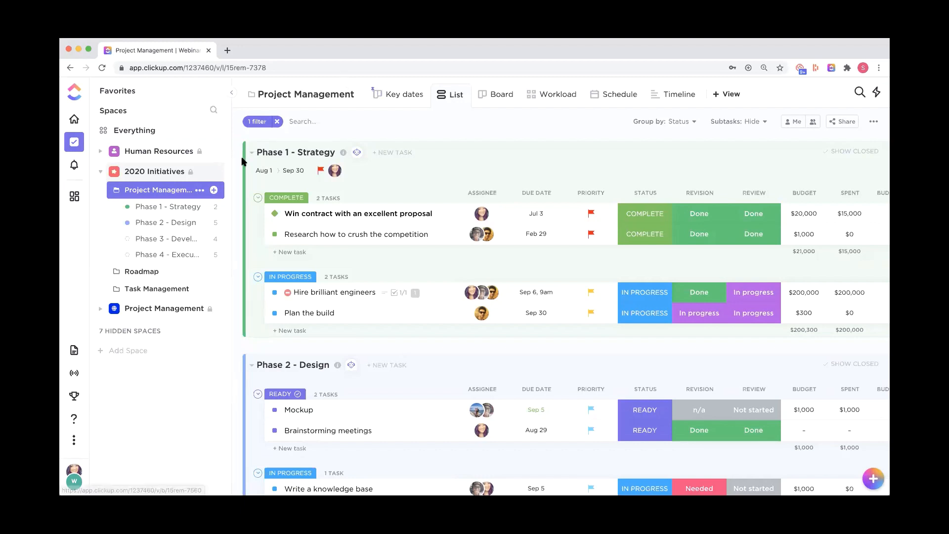
# Look over the status options of "Research how to crush the competition" and the list color labels offered for Phase 1 - Strategy.
pyautogui.click(275, 235)
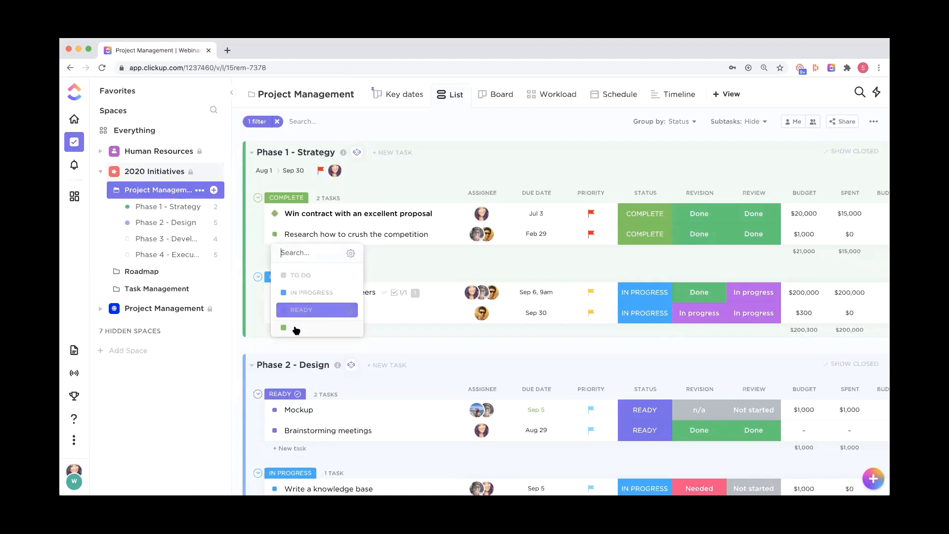
pyautogui.click(360, 133)
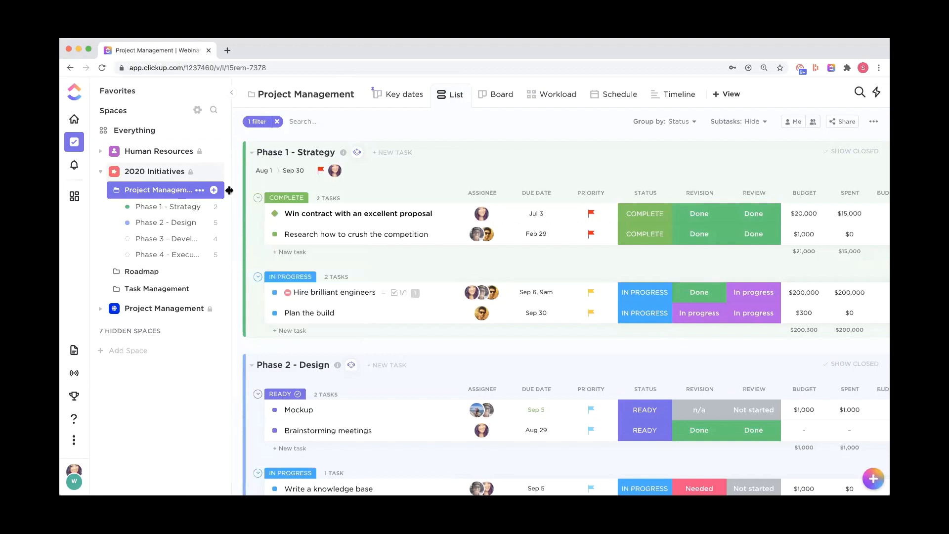
pyautogui.click(128, 208)
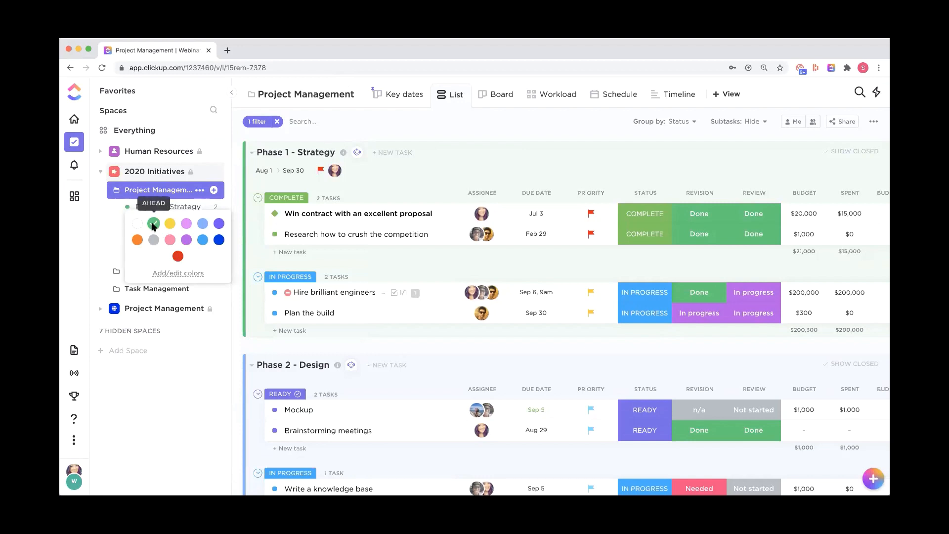
pyautogui.click(177, 273)
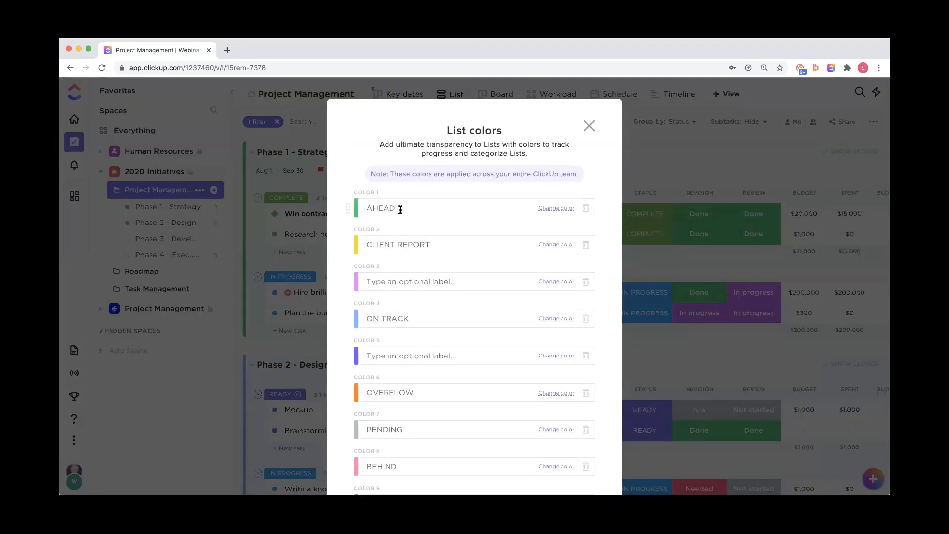
pyautogui.doubleClick(375, 210)
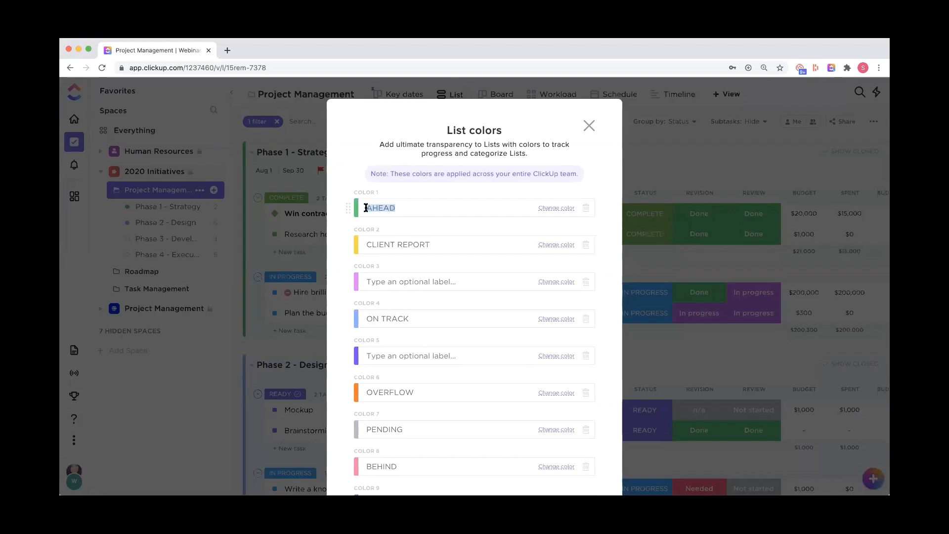
pyautogui.click(398, 204)
pyautogui.click(589, 126)
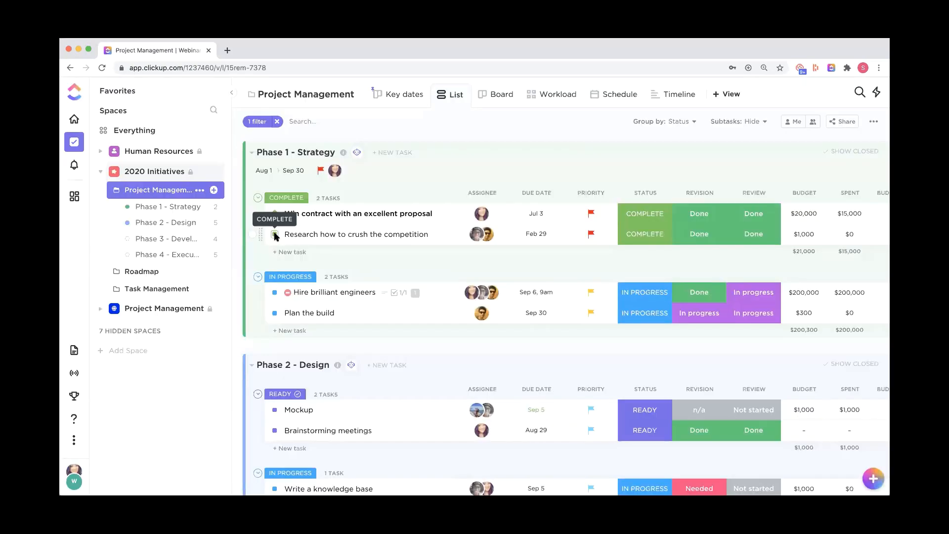
# Review the available statuses for "Research how to crush the competition" again without changing the task.
pyautogui.click(275, 235)
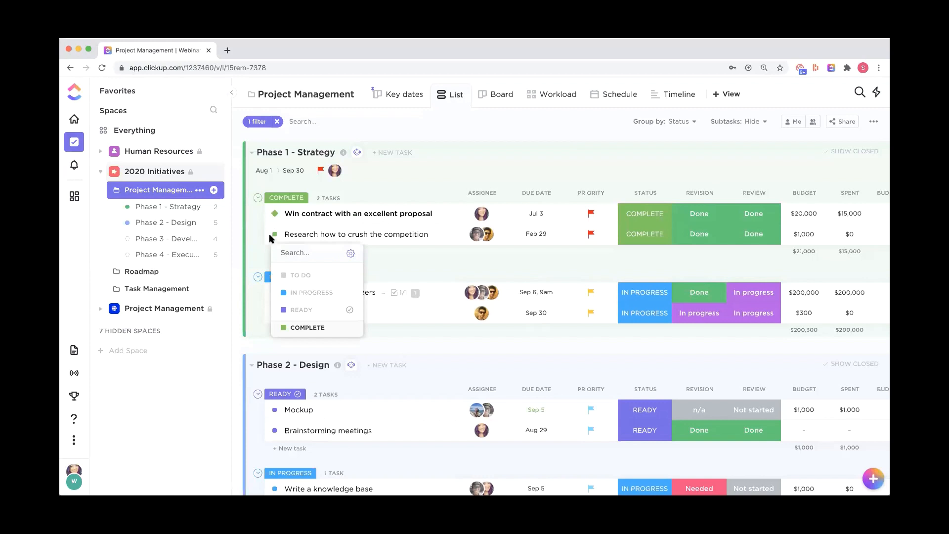
pyautogui.click(275, 235)
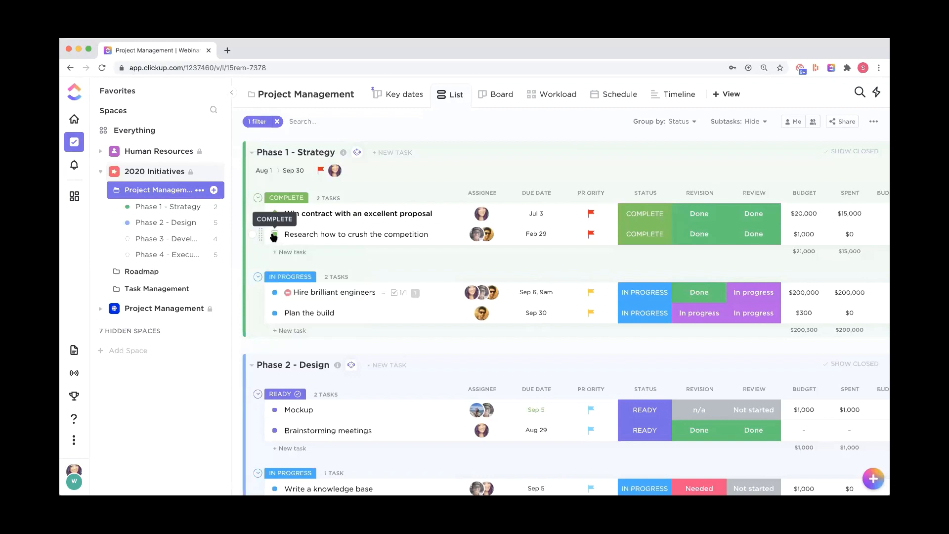
pyautogui.click(274, 235)
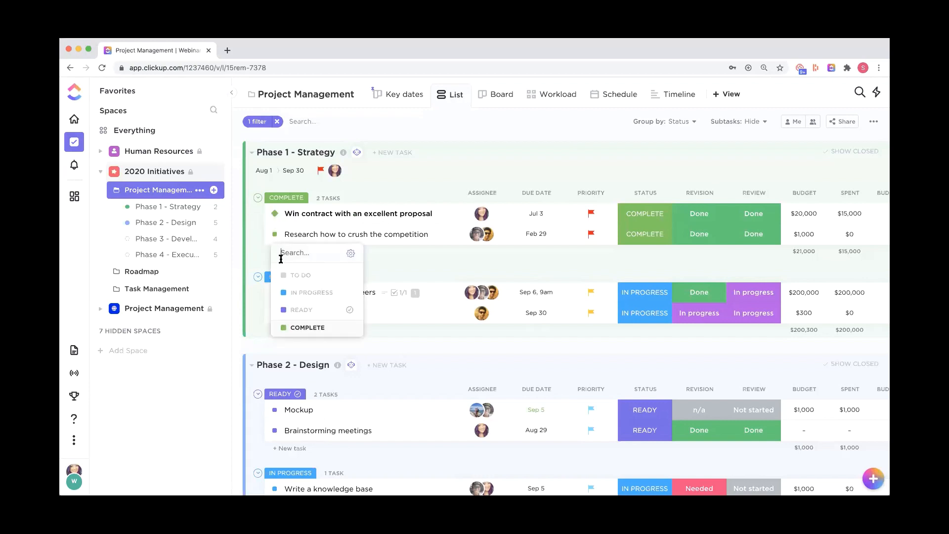
pyautogui.click(543, 143)
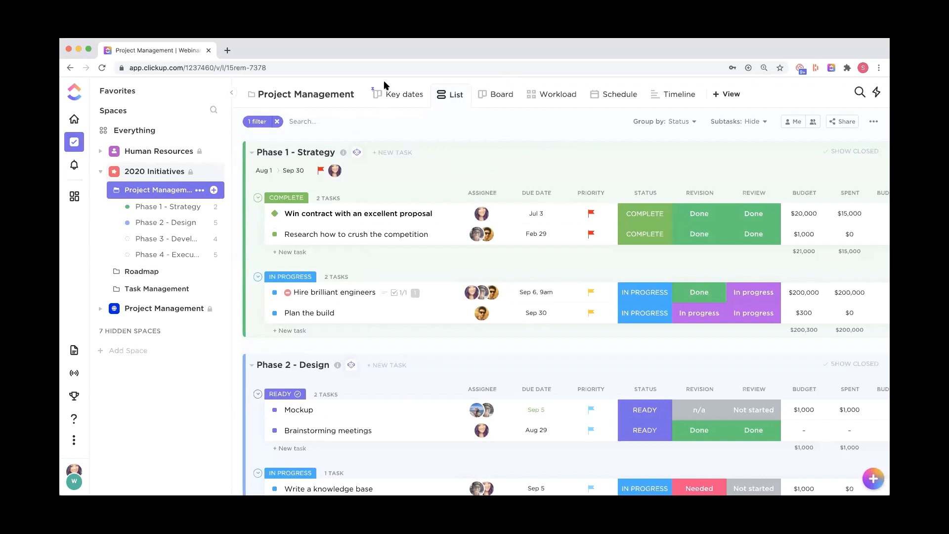
# Open the 2020 Initiatives dashboard and start a Time Tracked (legacy) widget, found by searching for "time trac".
pyautogui.click(74, 196)
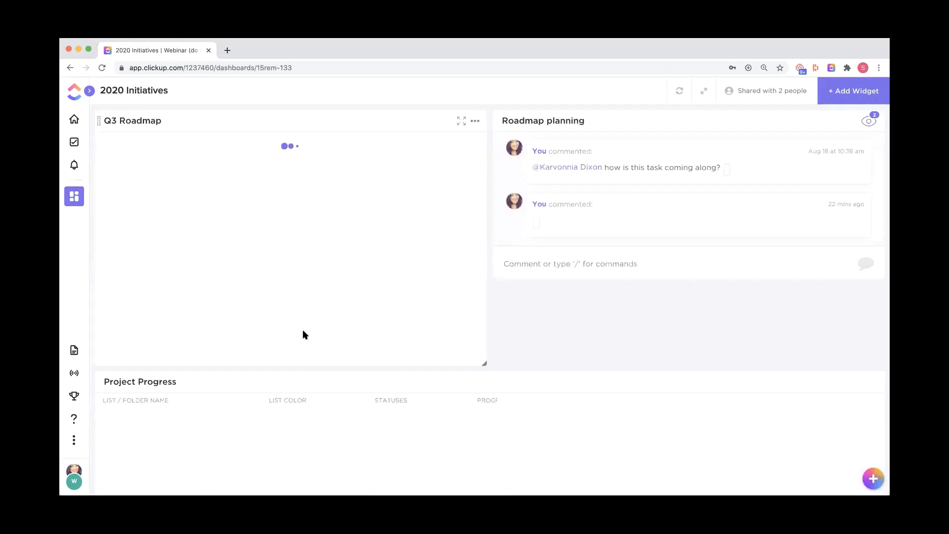
pyautogui.click(854, 91)
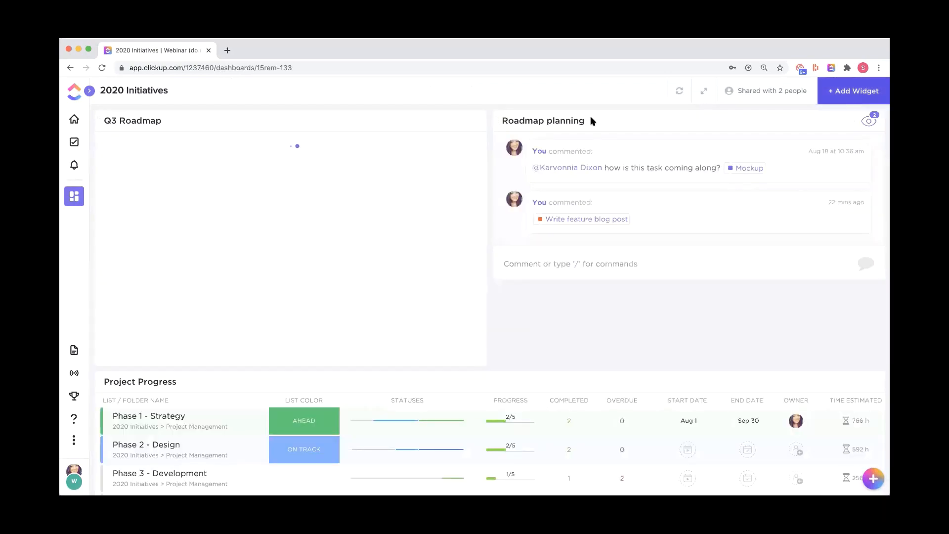
pyautogui.write('ti')
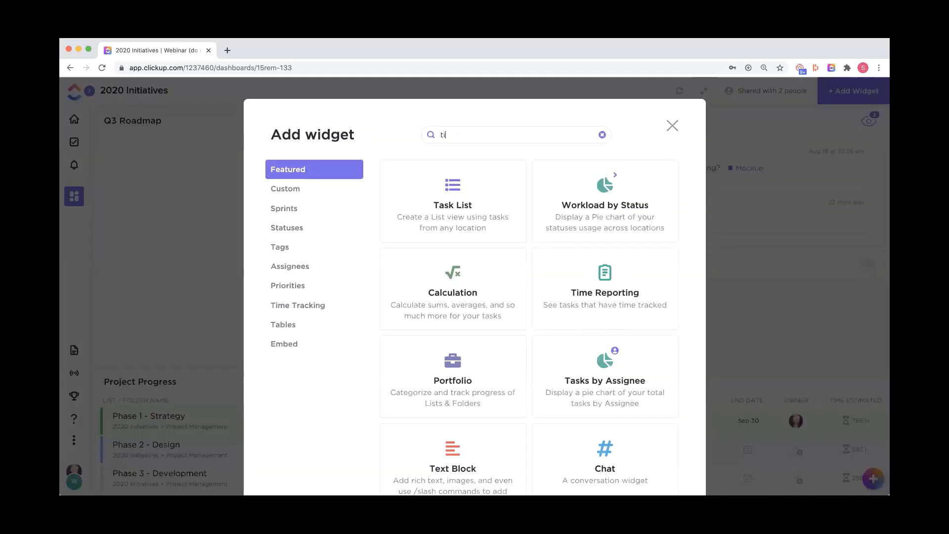
pyautogui.write('me trac')
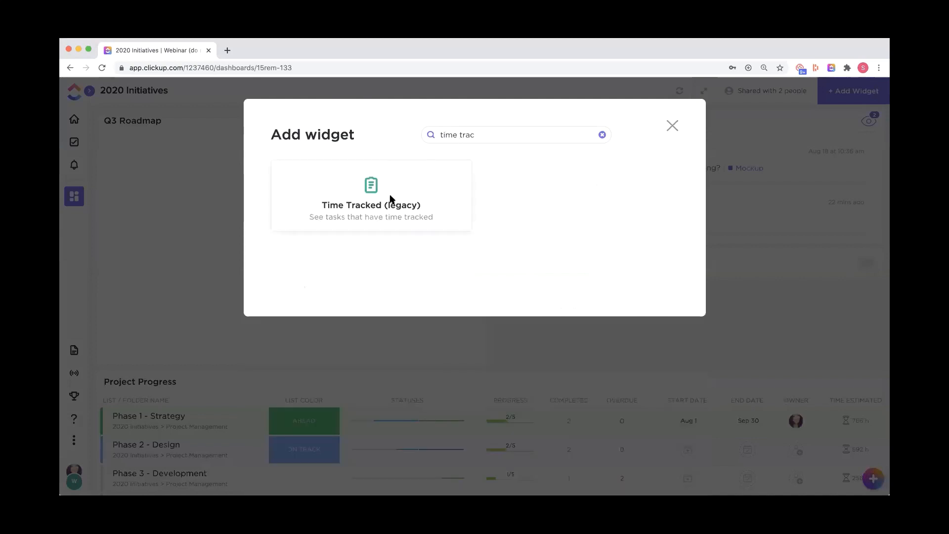
pyautogui.click(388, 201)
# Set the widget's location to All and its time range to This year, and add it to the dashboard.
pyautogui.click(286, 259)
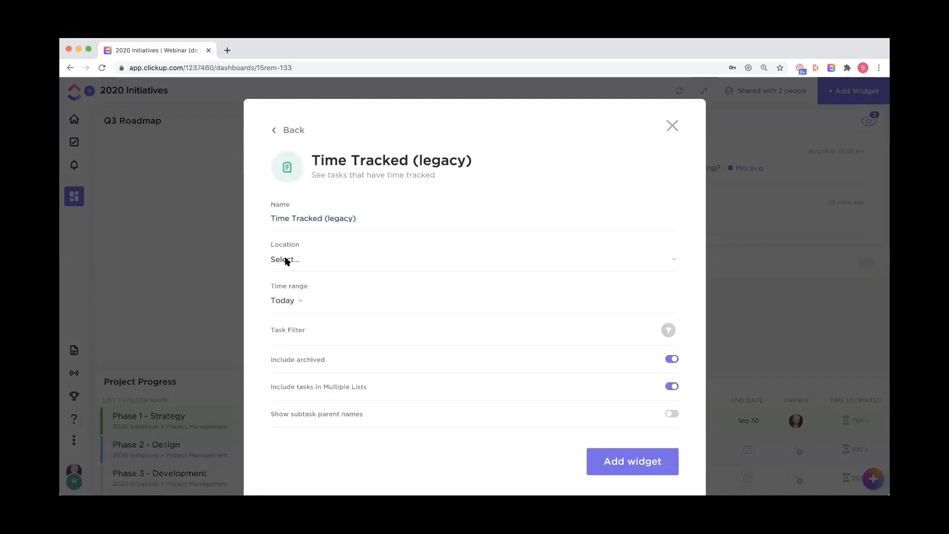
pyautogui.click(386, 298)
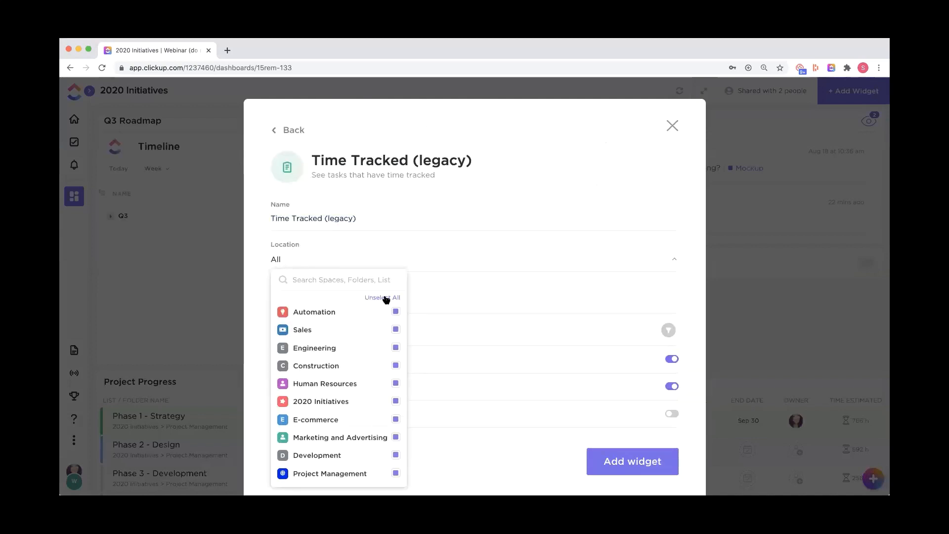
pyautogui.click(478, 283)
pyautogui.click(282, 299)
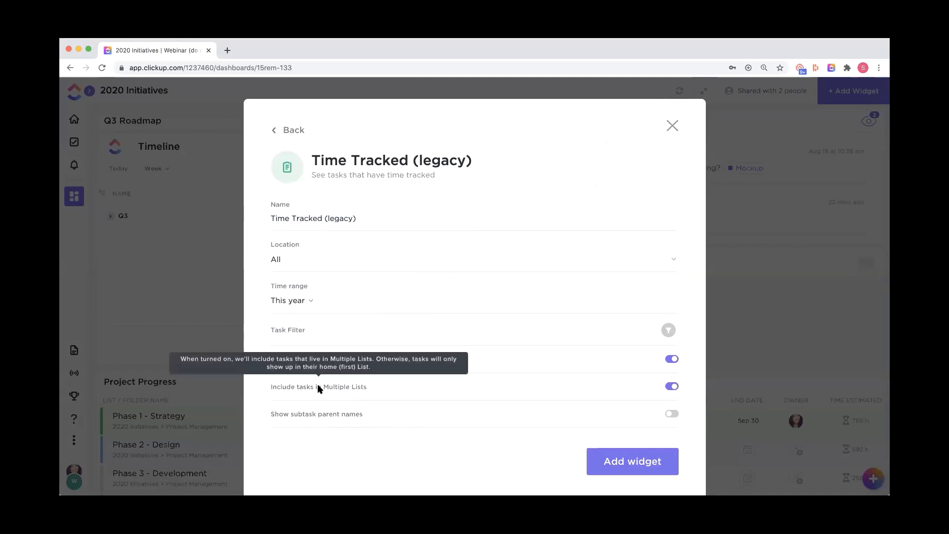
pyautogui.click(626, 463)
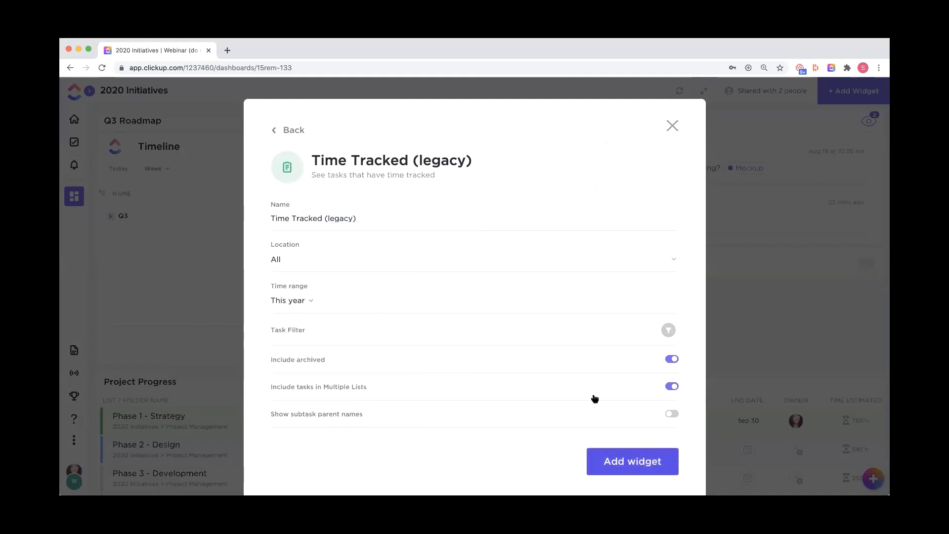
# Expand the first person's entry in the Time Tracked (legacy) widget to examine the time tracked per task.
pyautogui.scroll(-7, 590, 329)
pyautogui.scroll(-10, 592, 335)
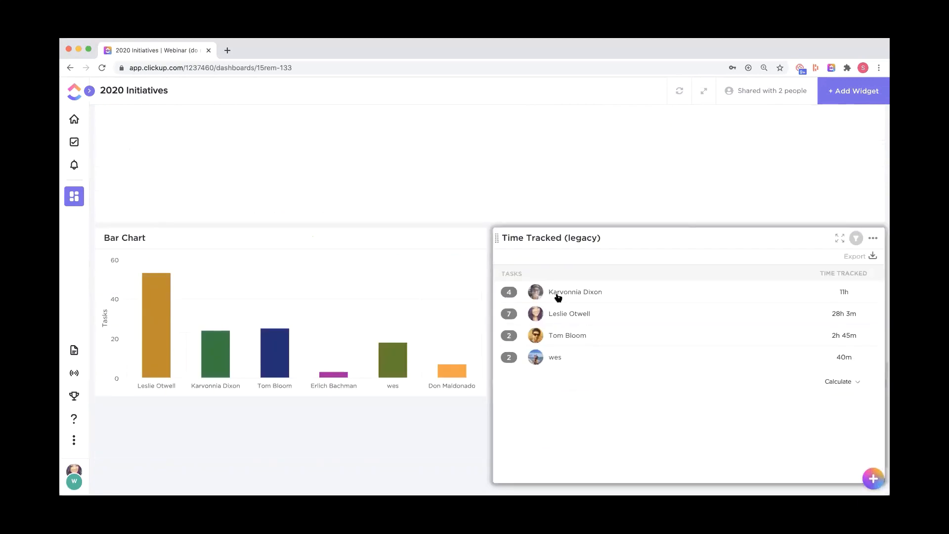
pyautogui.click(559, 296)
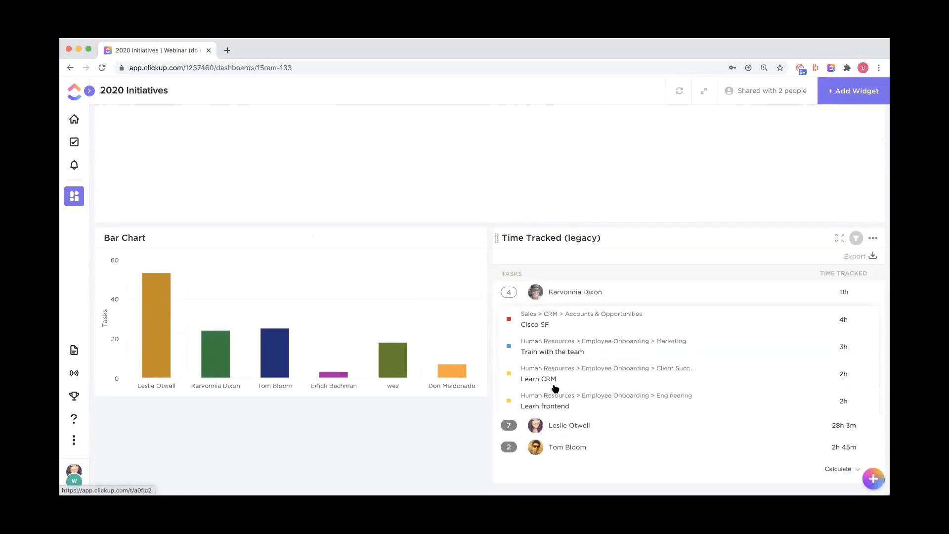
pyautogui.click(561, 300)
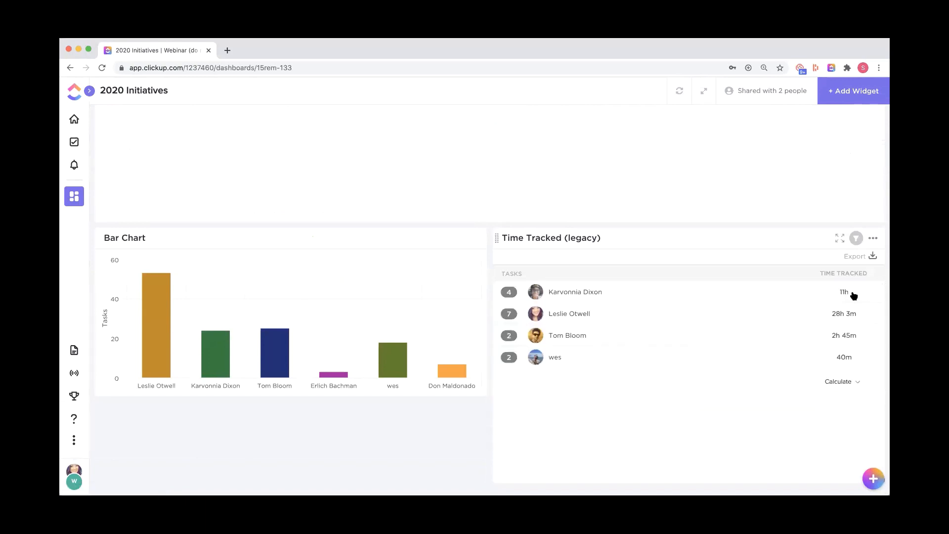
pyautogui.click(600, 291)
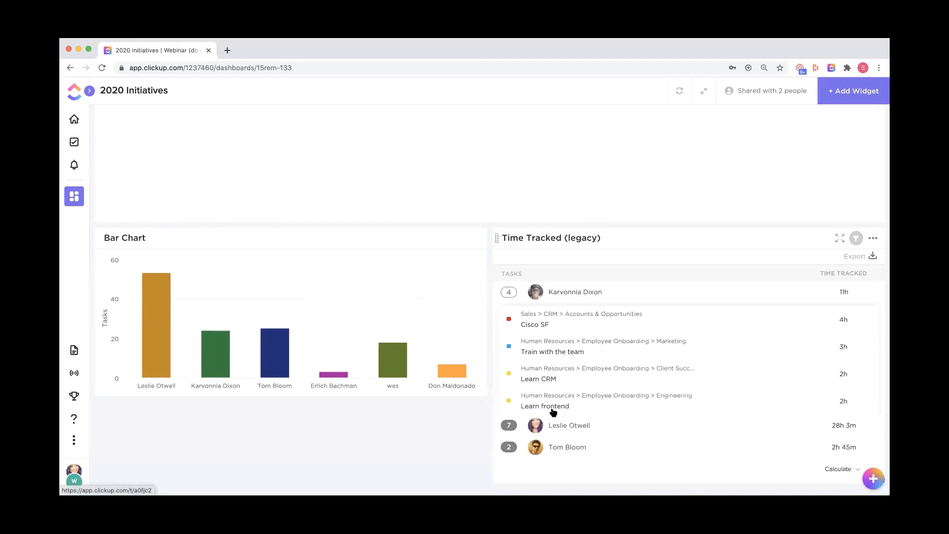
# Open the Team Capacity view of the Roadmap folder and review the workload settings without changing the measure.
pyautogui.click(74, 142)
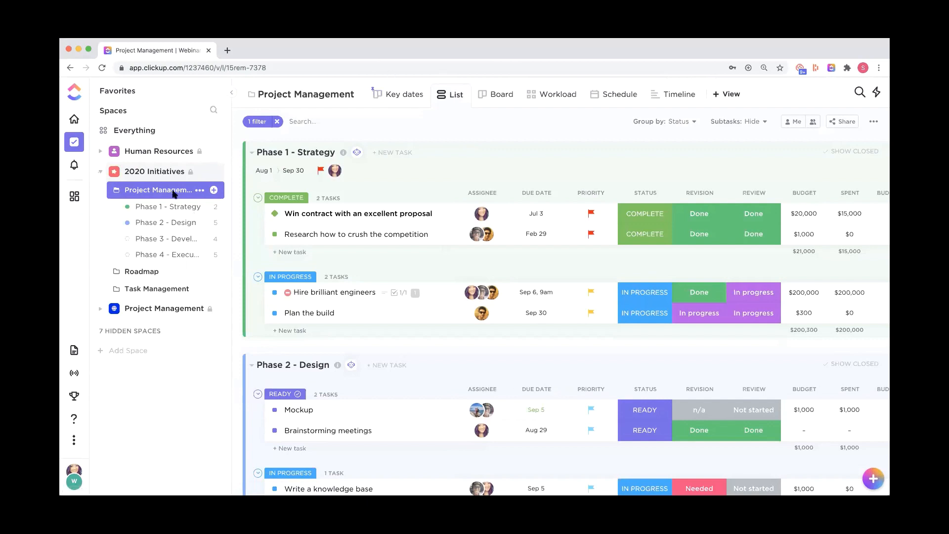
pyautogui.click(141, 273)
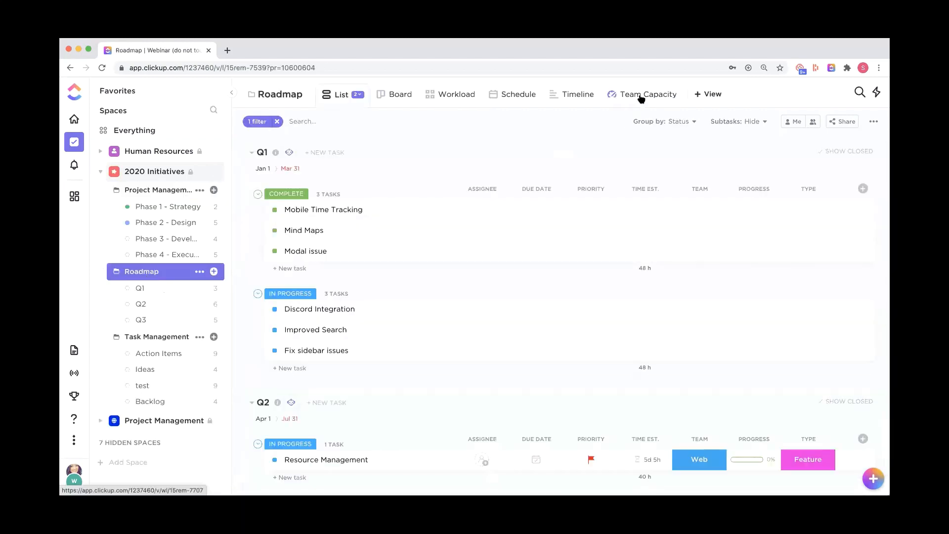
pyautogui.click(642, 95)
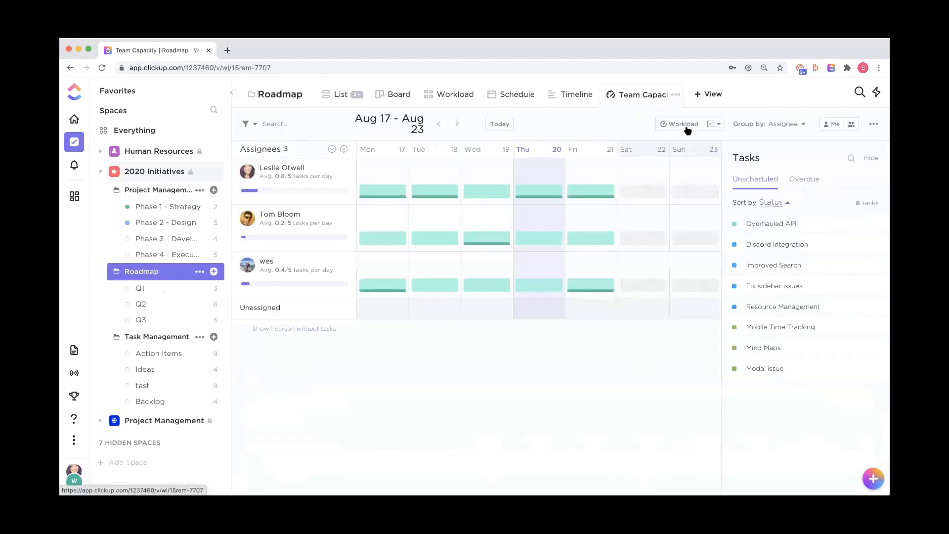
pyautogui.click(686, 127)
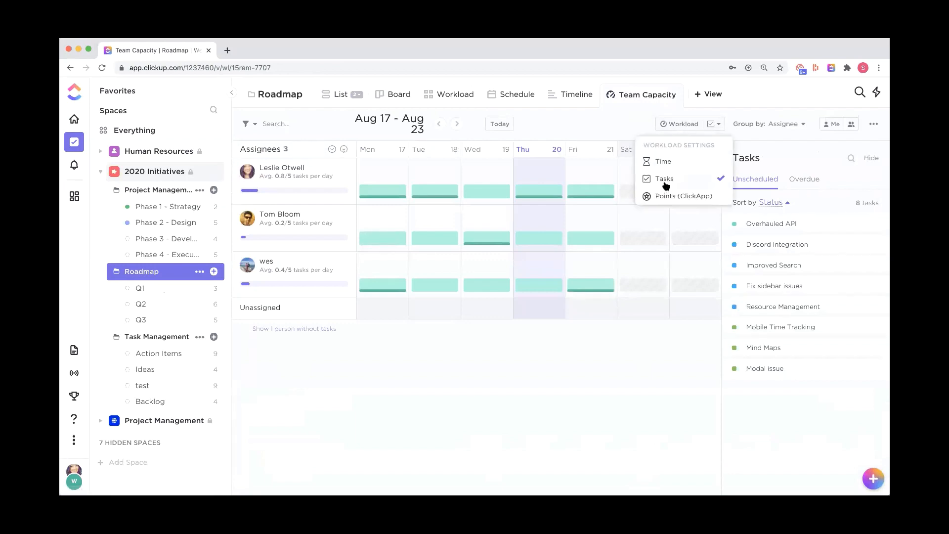
pyautogui.click(529, 138)
# Expand the first assignee's row and open the "Translation and Localization" task to check its start and due dates, then return to the view.
pyautogui.click(544, 198)
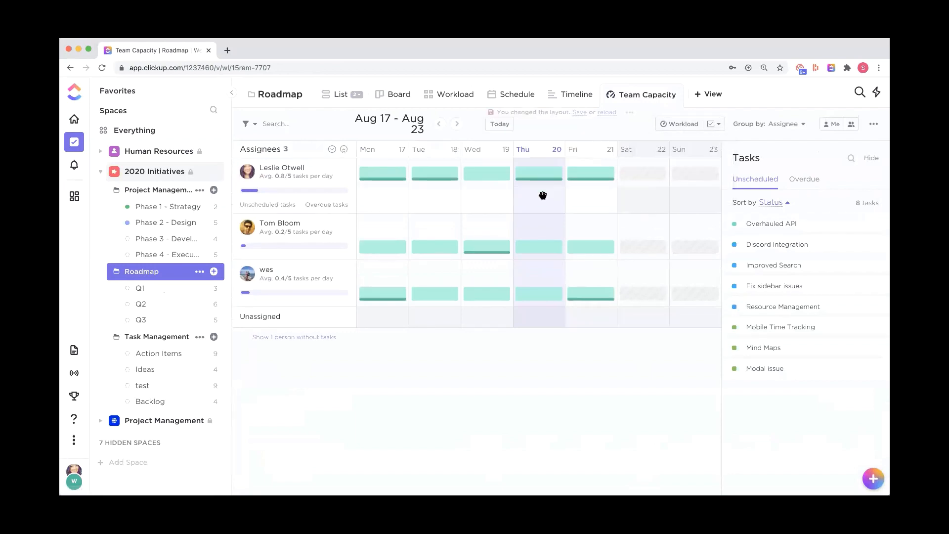
pyautogui.moveTo(542, 197)
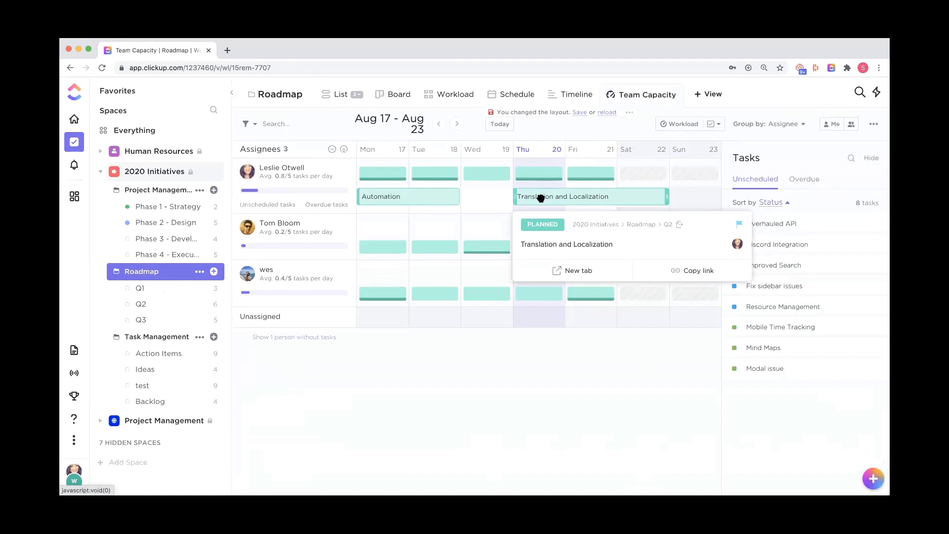
pyautogui.click(541, 197)
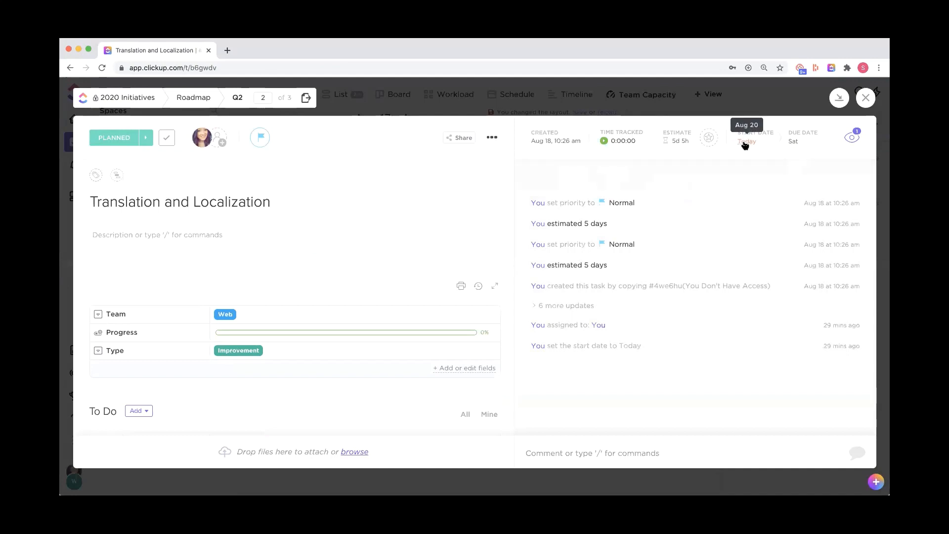
pyautogui.click(786, 105)
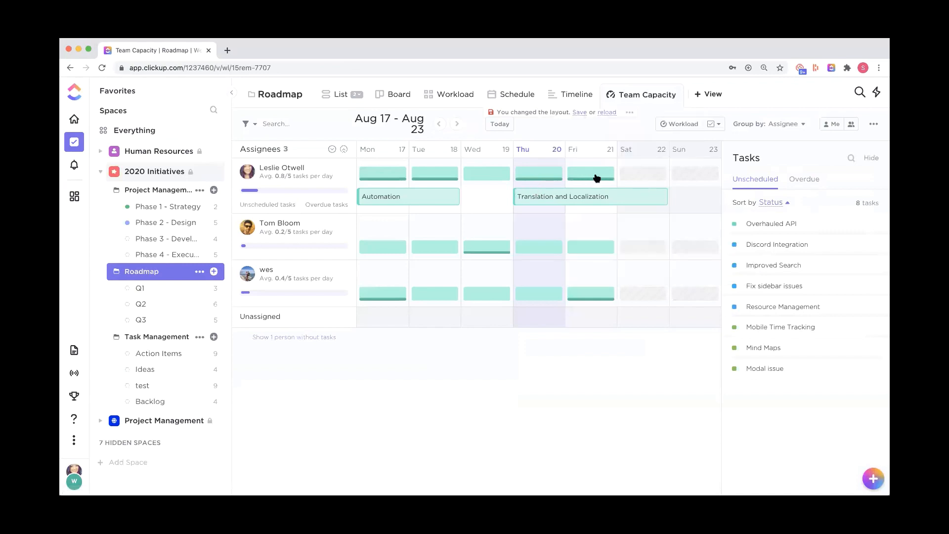
# Check the first assignee's daily capacity setting and switch the Team Capacity workload measure to Time.
pyautogui.moveTo(547, 181)
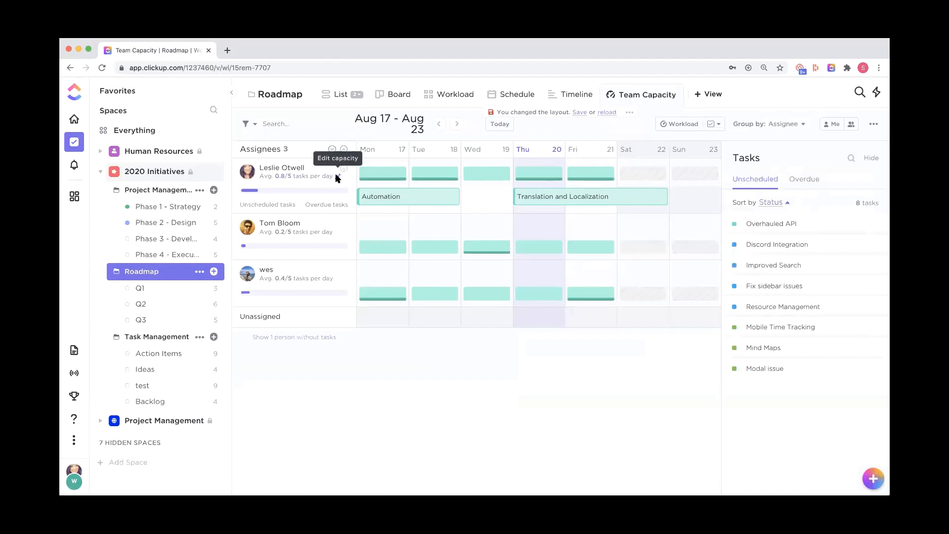
pyautogui.click(338, 177)
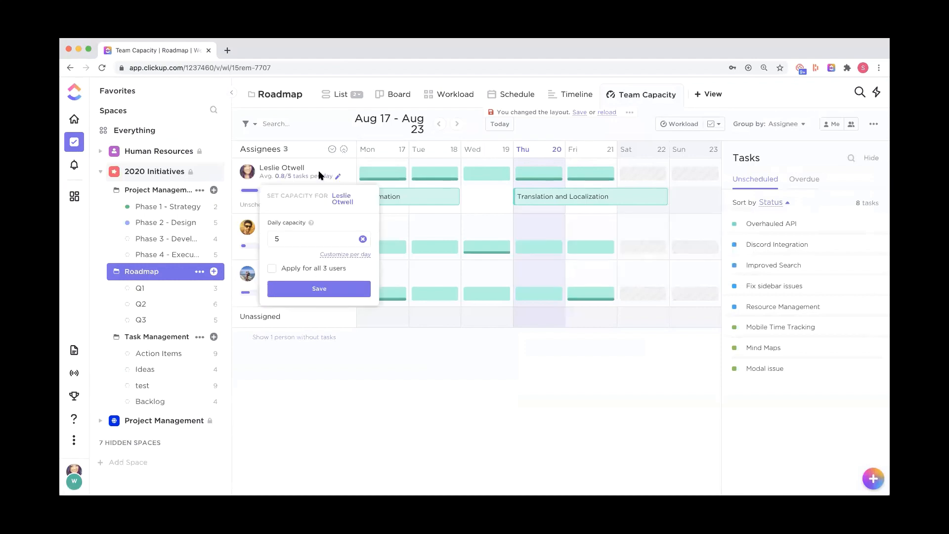
pyautogui.click(685, 125)
pyautogui.click(674, 166)
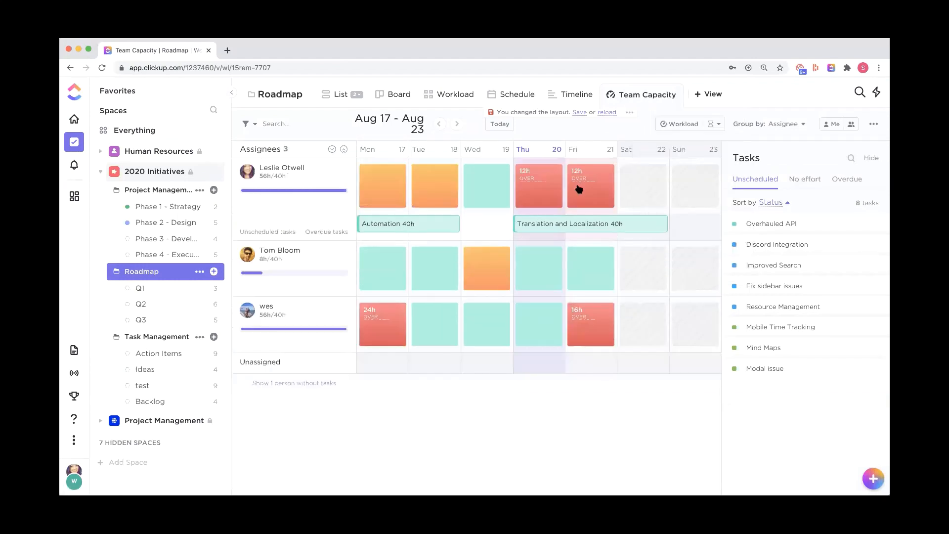
# Examine the time estimate and dates of "Translation and Localization", and compare them with the assignee's daily workload in Team Capacity.
pyautogui.click(558, 221)
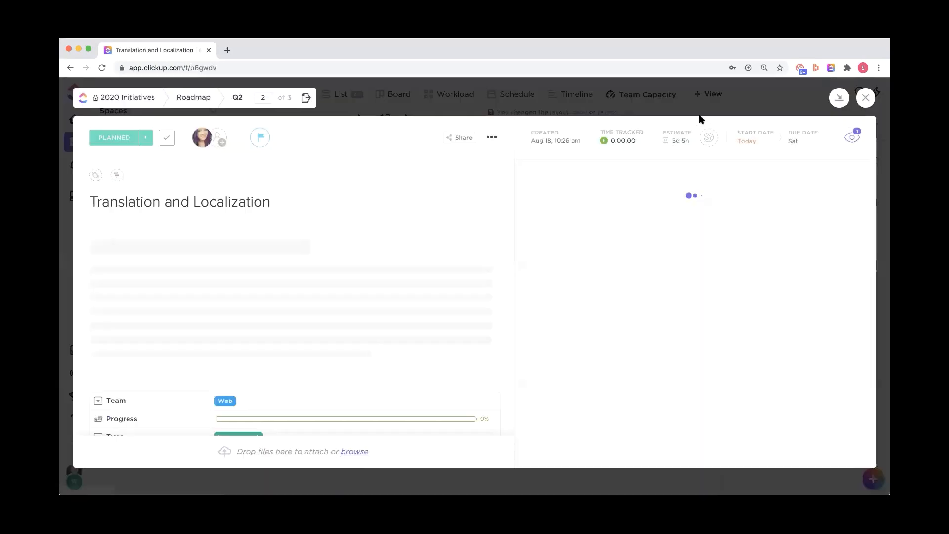
pyautogui.click(679, 142)
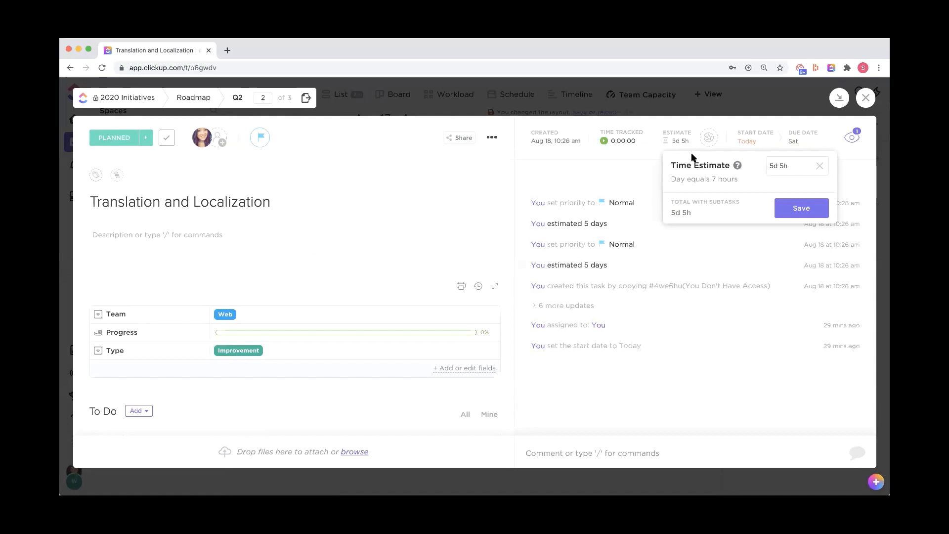
pyautogui.click(727, 127)
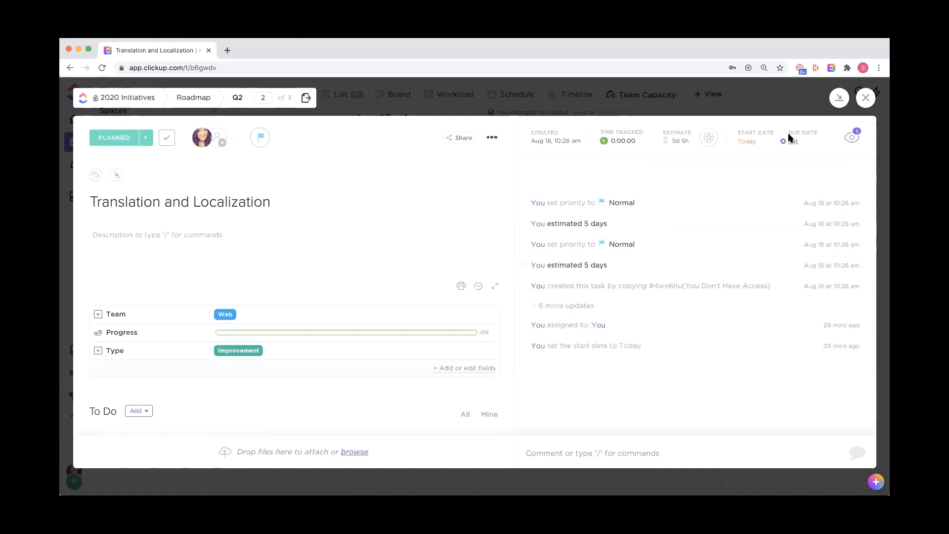
pyautogui.click(755, 99)
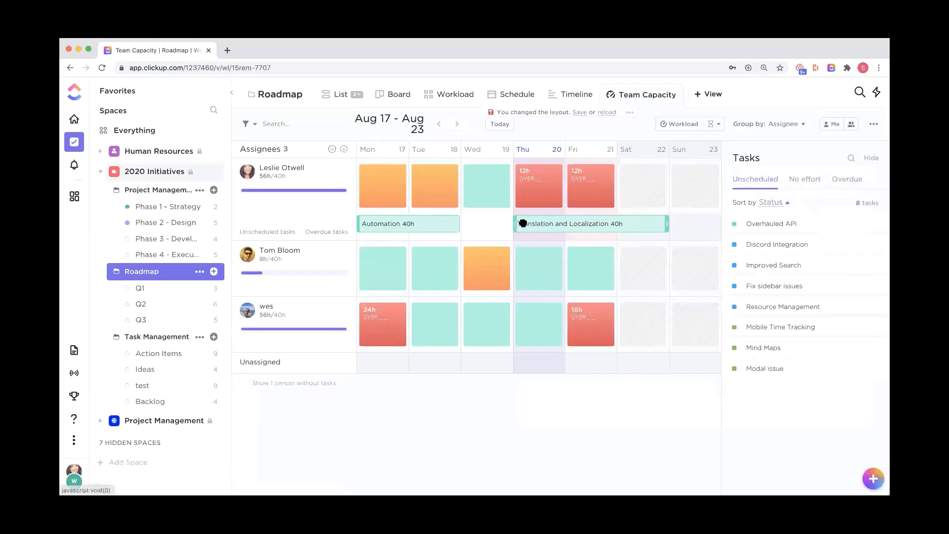
pyautogui.moveTo(523, 223)
pyautogui.moveTo(588, 203)
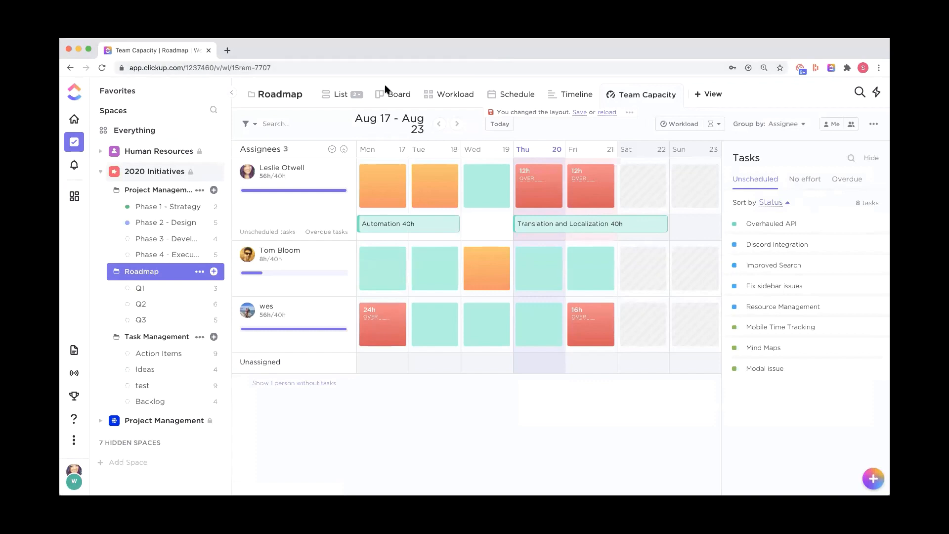
# Open "Discord Integration" from the Roadmap list, start a recurrence with the due date Today, and switch to legacy recurring.
pyautogui.click(337, 95)
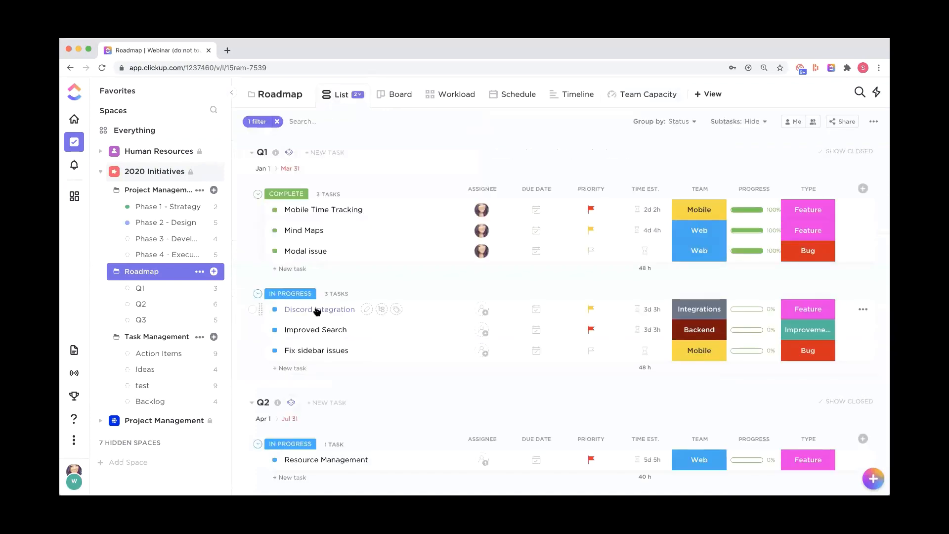
pyautogui.click(318, 310)
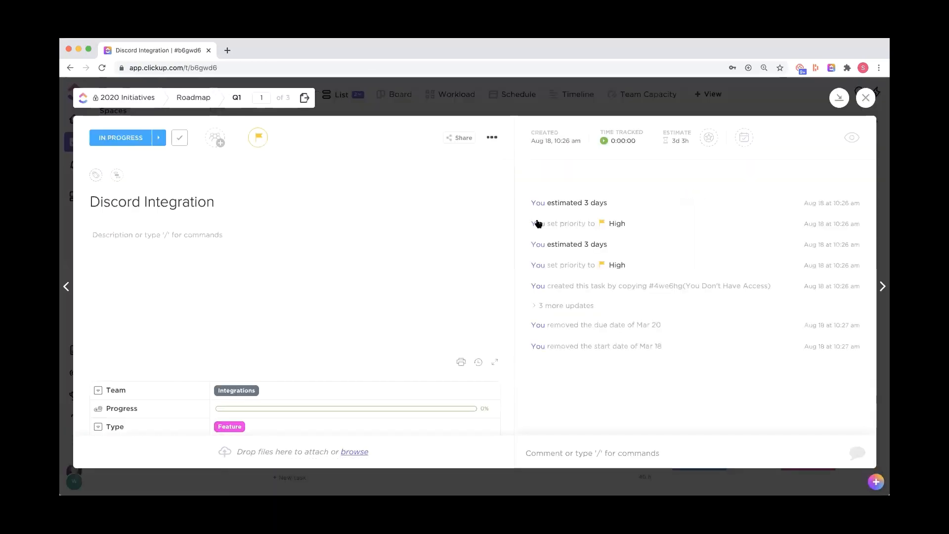
pyautogui.click(744, 141)
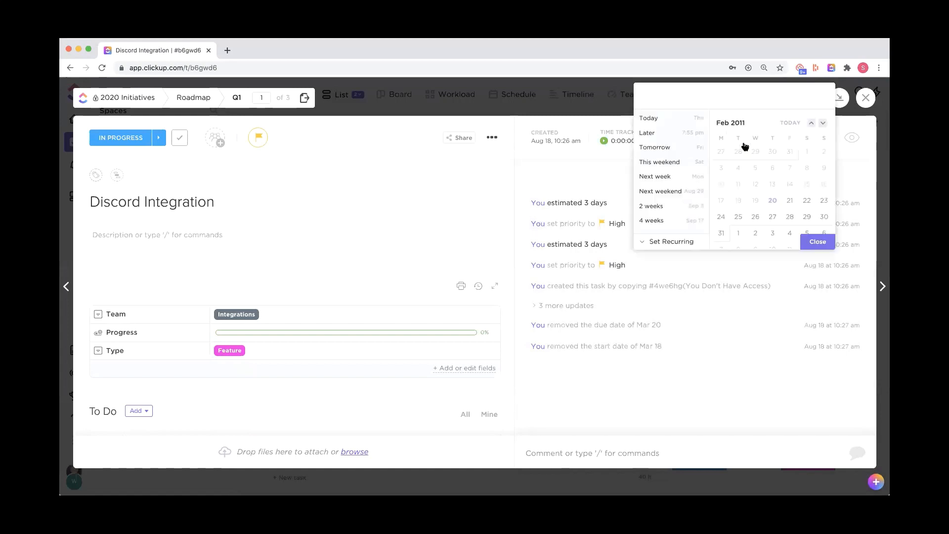
pyautogui.click(678, 243)
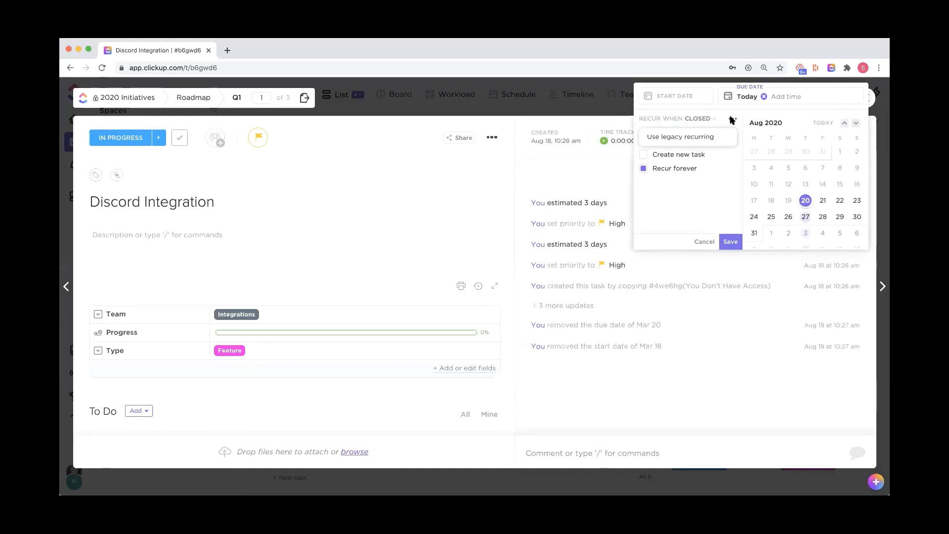
pyautogui.click(708, 134)
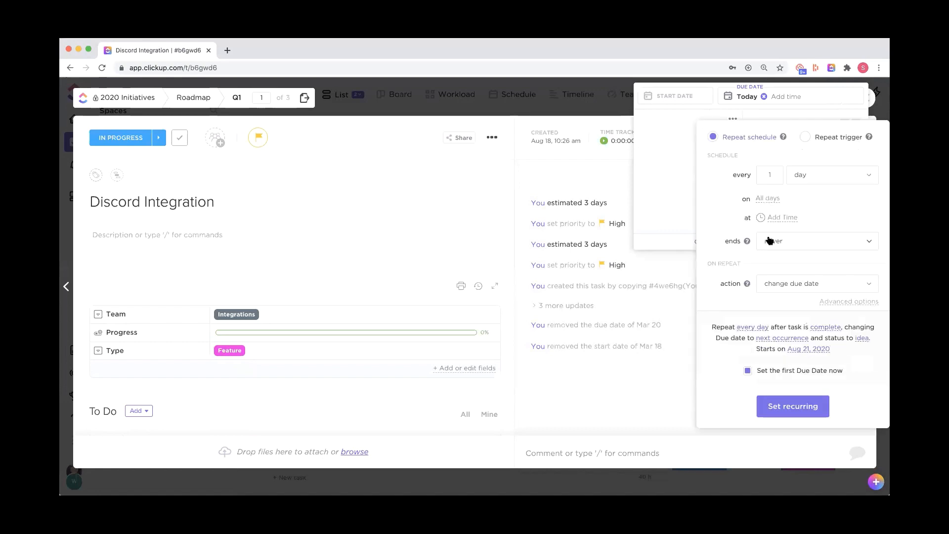
# Review the copy source and included items for the "create new task" recurrence action, and leave without setting the recurrence.
pyautogui.click(826, 286)
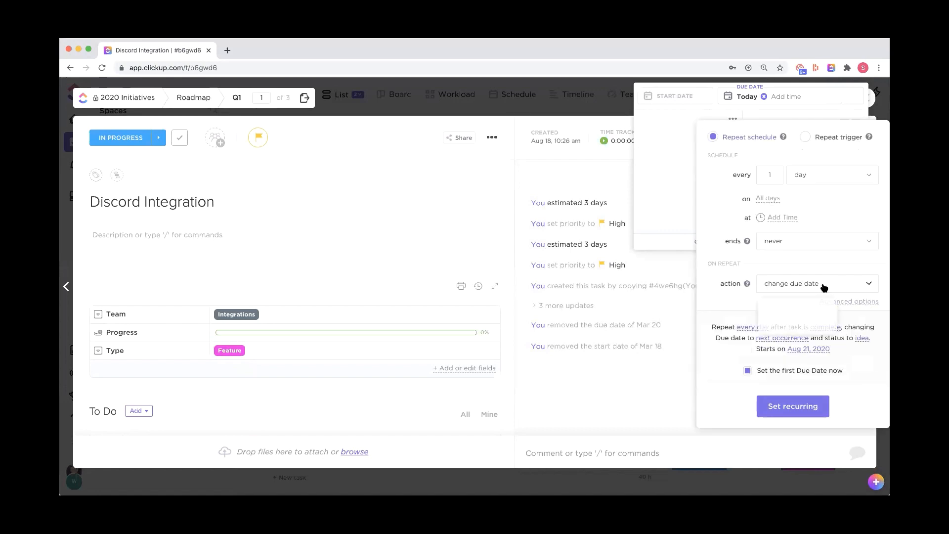
pyautogui.click(803, 327)
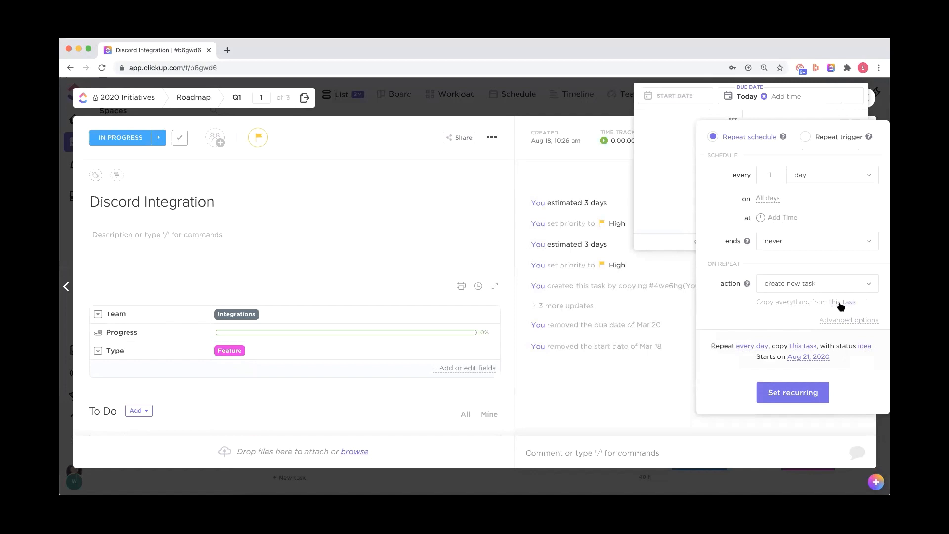
pyautogui.click(840, 304)
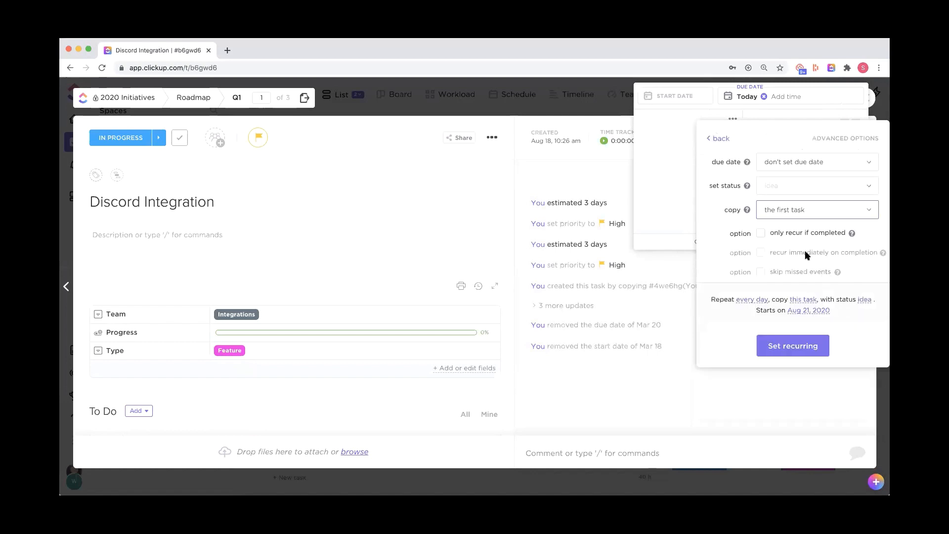
pyautogui.click(725, 140)
pyautogui.click(786, 303)
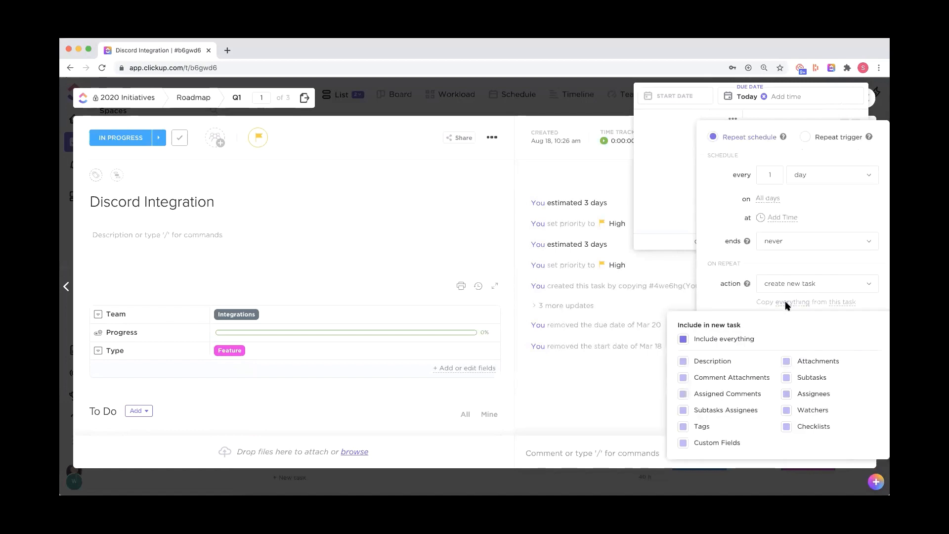
pyautogui.click(666, 105)
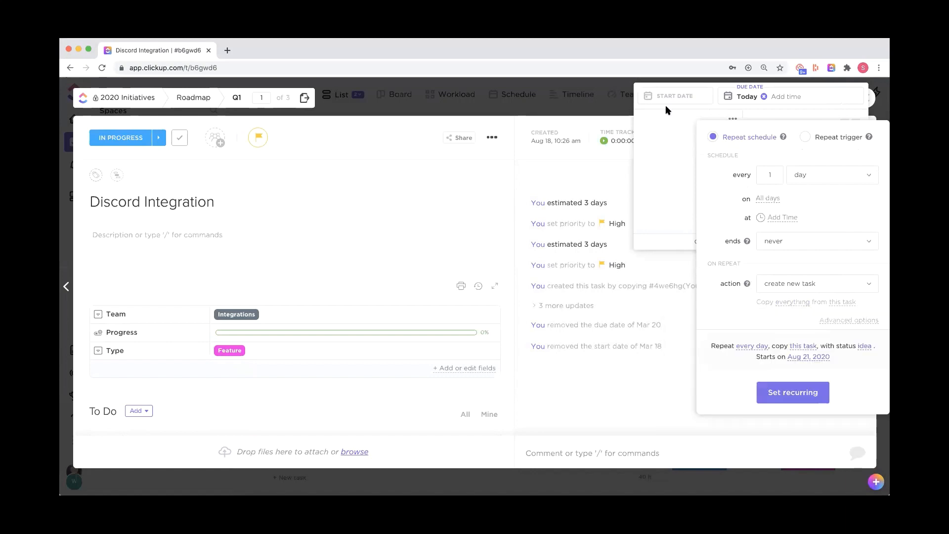
pyautogui.click(679, 140)
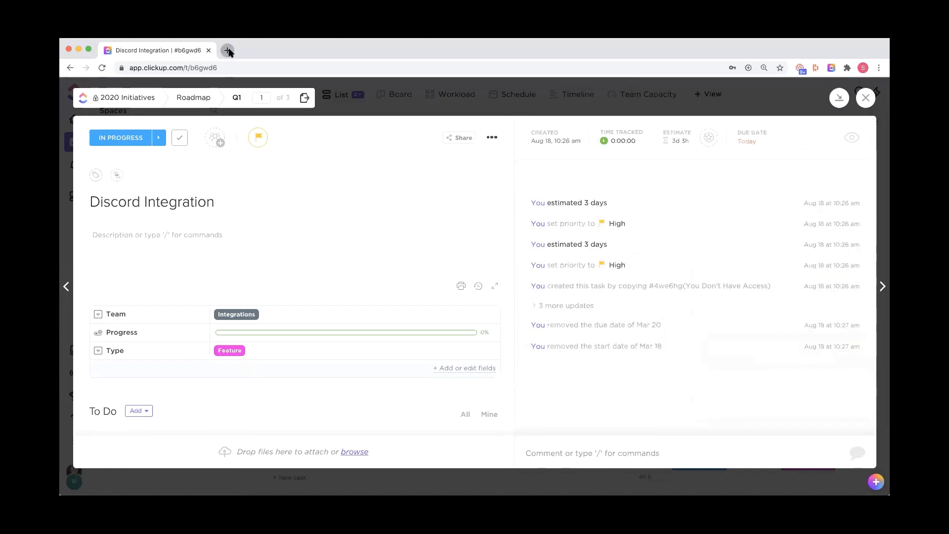
# Open feedback.clickup.com in a new browser tab and go to the Feature Requests board.
pyautogui.click(227, 50)
pyautogui.write('feedback.clickup.com')
pyautogui.press('Return')
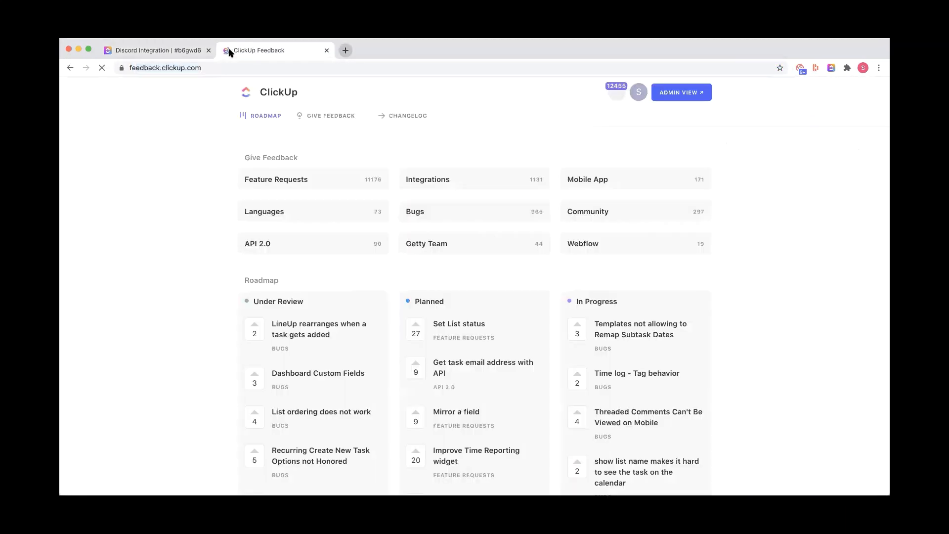
pyautogui.click(312, 181)
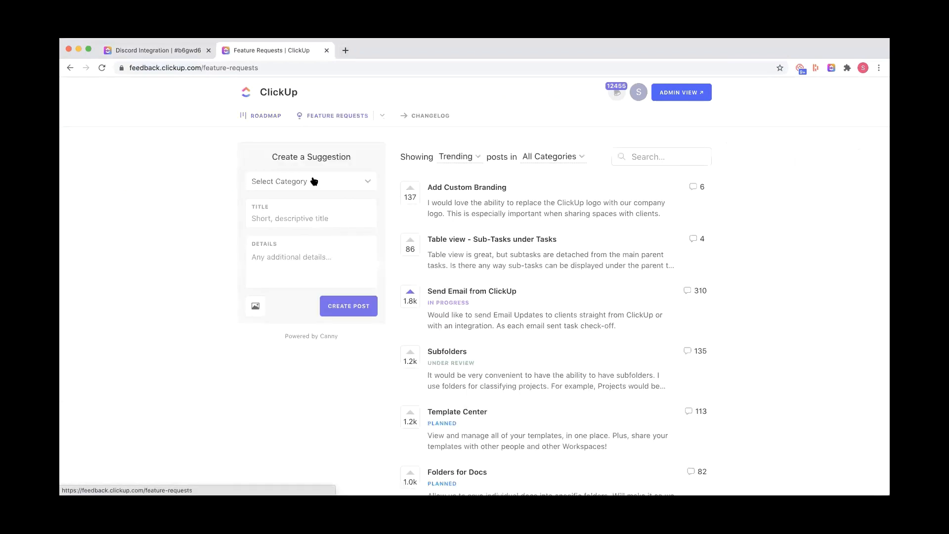
# Search the feature requests for "dependencies recurring", read the "Copy Dependencies in Recurring Tasks" post, and return to the "Discord Integration" task.
pyautogui.click(651, 158)
pyautogui.write('dependen')
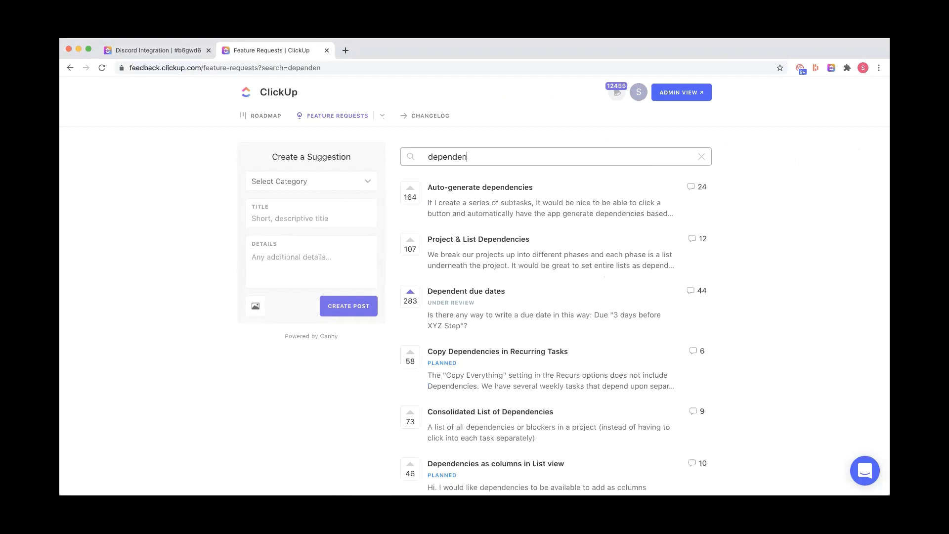
pyautogui.write('cies')
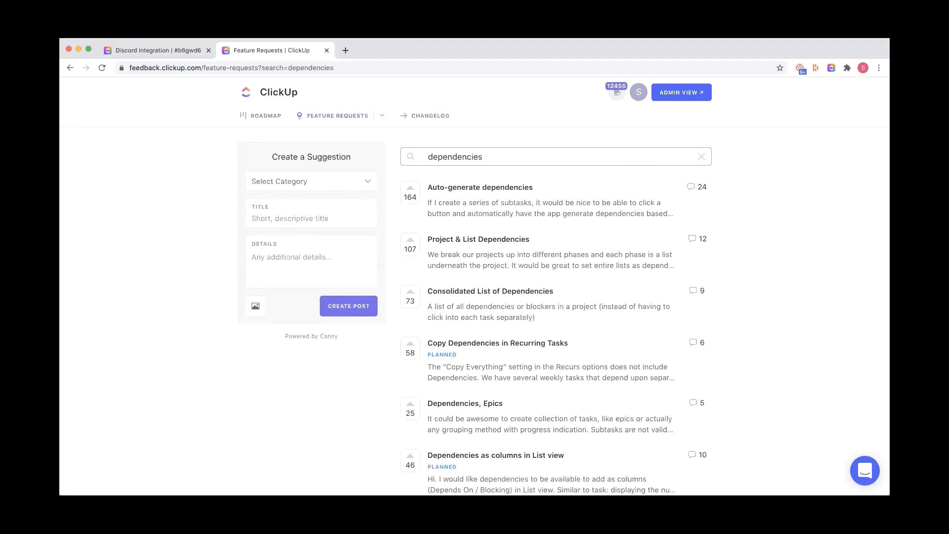
pyautogui.write(' recurring')
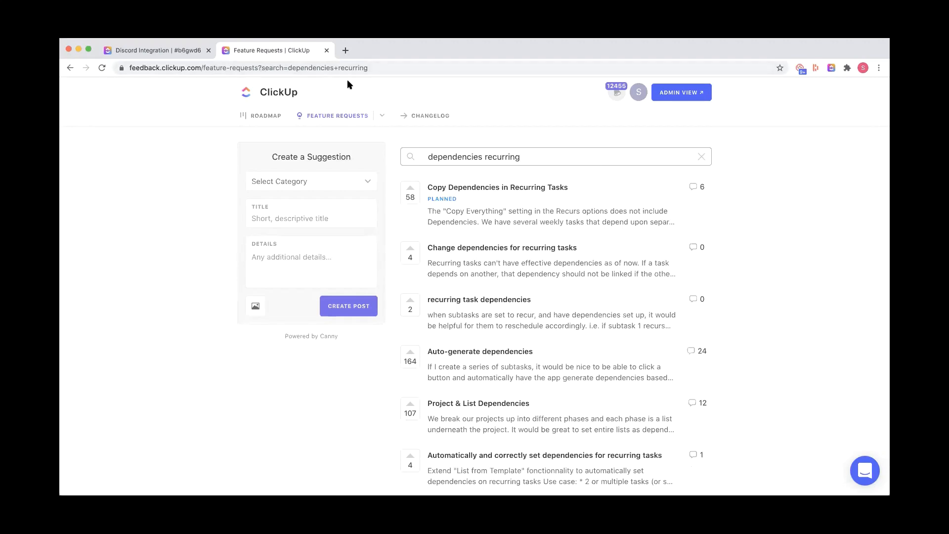
pyautogui.click(503, 189)
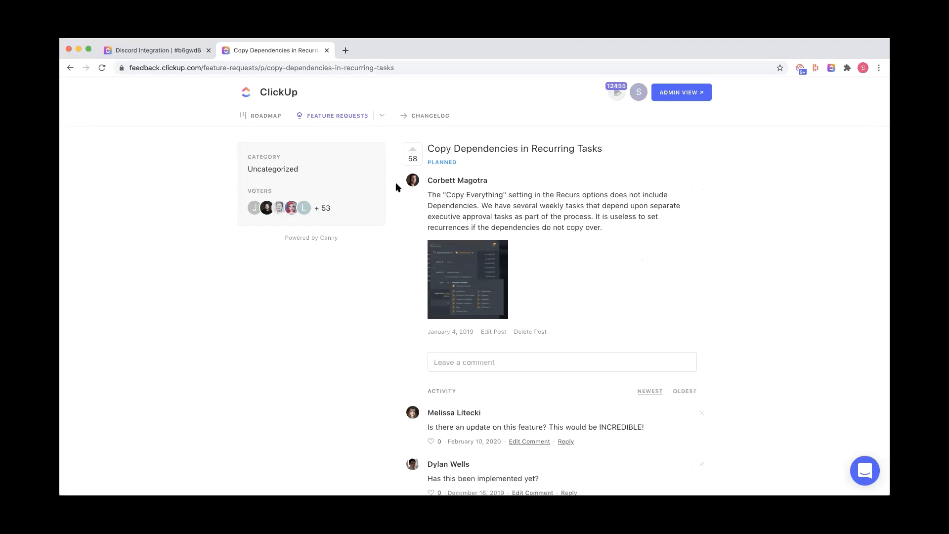
pyautogui.click(326, 51)
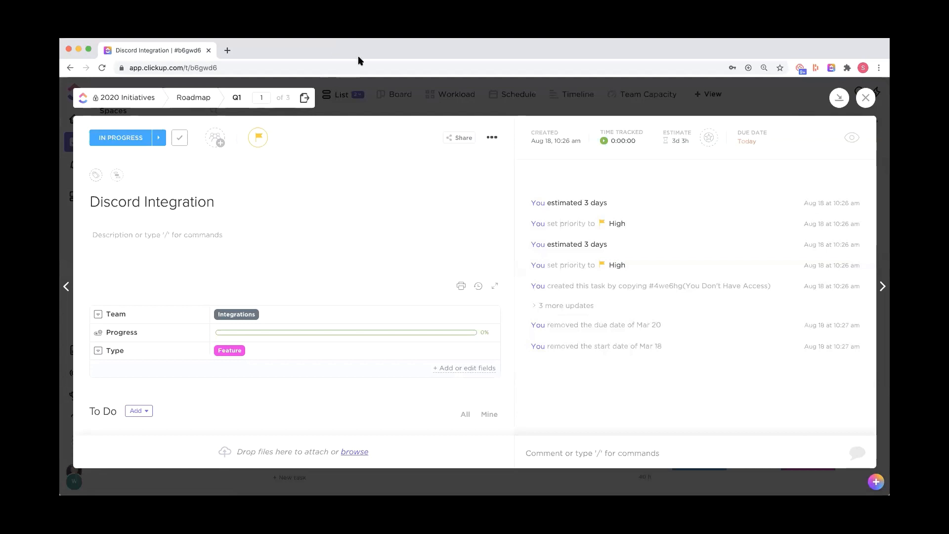
# Check the actions available for the "Discord Integration" task, and review how to create tasks by email in the Q1 list.
pyautogui.click(491, 139)
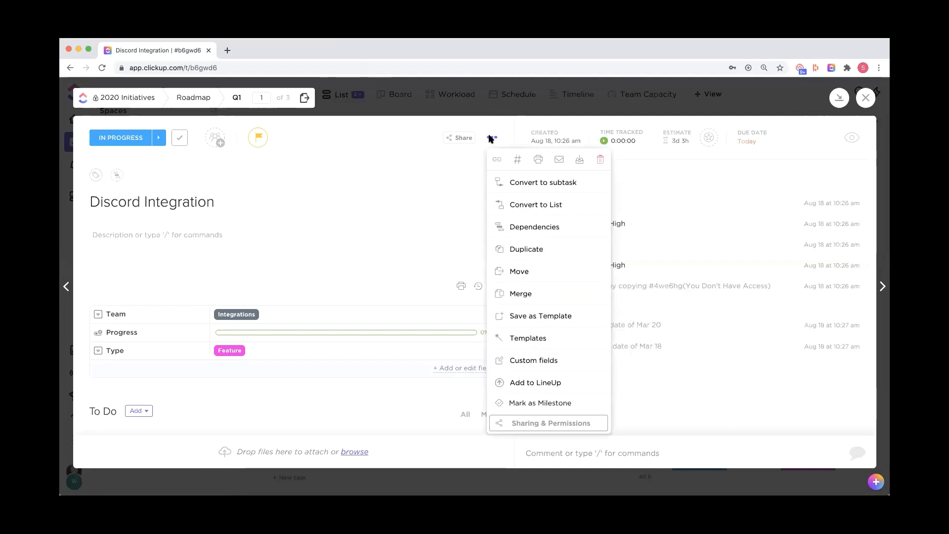
pyautogui.click(487, 102)
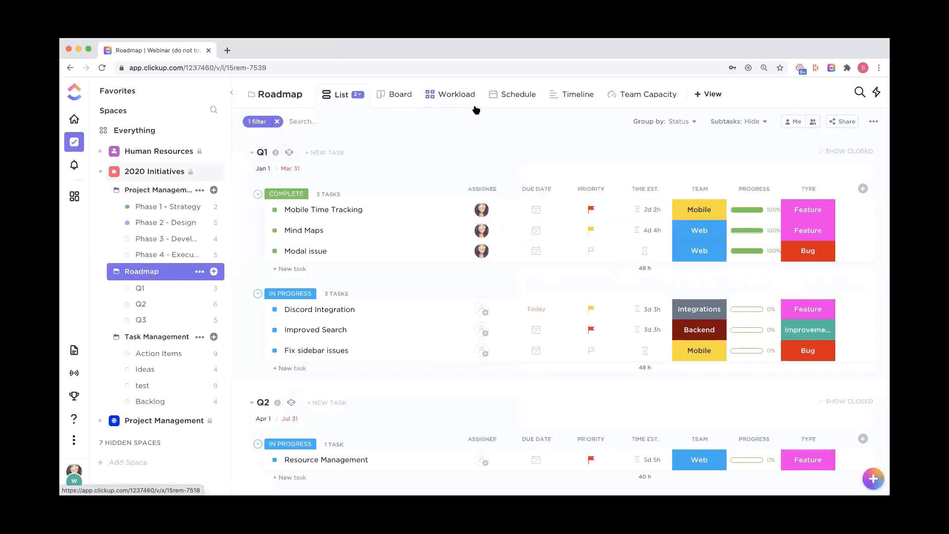
pyautogui.click(214, 289)
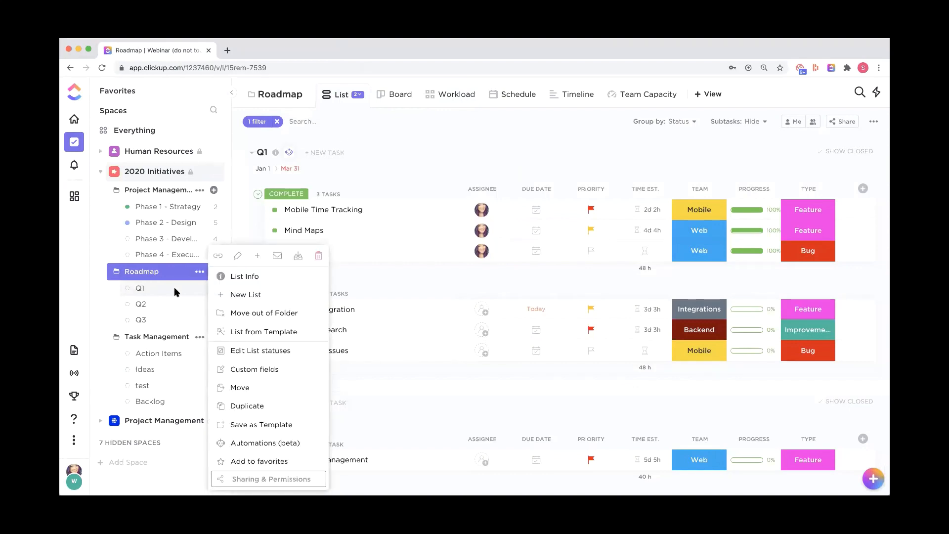
pyautogui.click(277, 257)
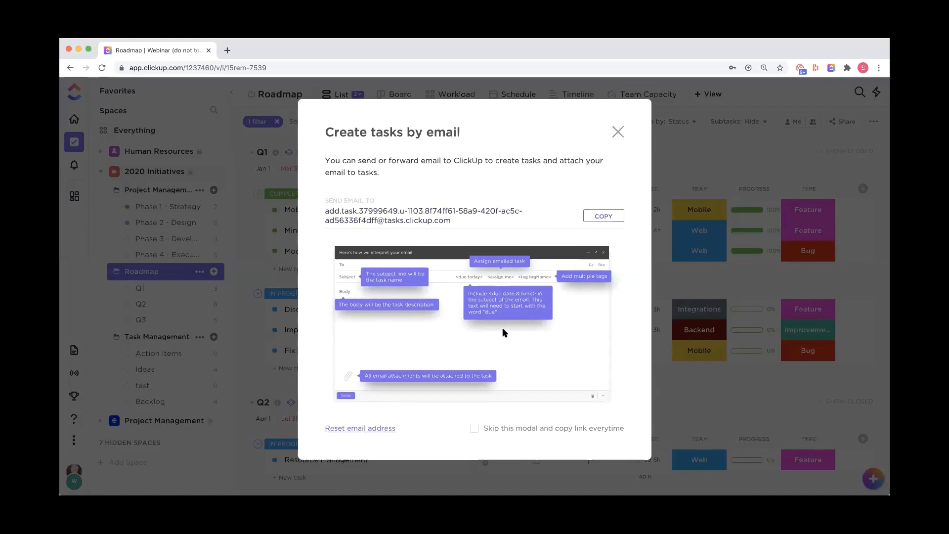
pyautogui.click(619, 132)
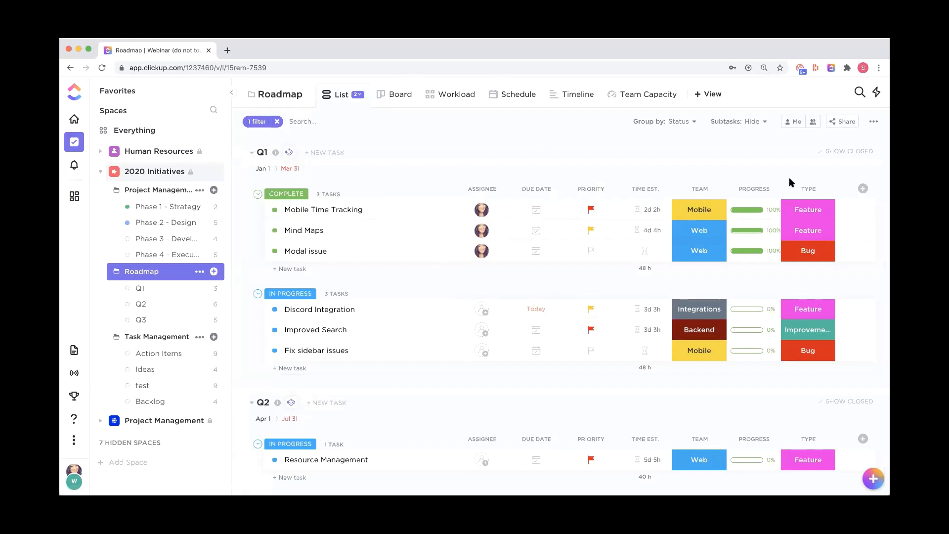
# Add a Date custom field named "Planned release" as a column in the Roadmap folder's List view.
pyautogui.click(862, 188)
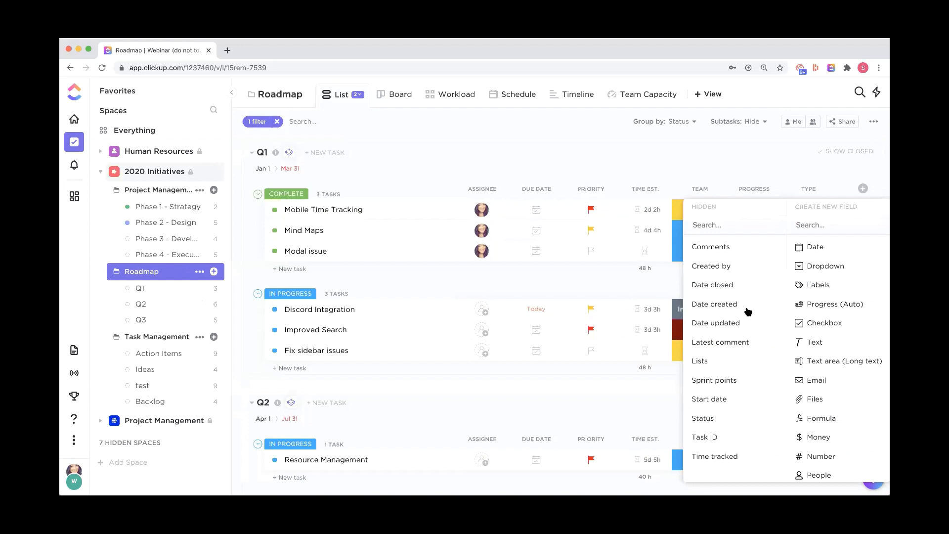
pyautogui.click(815, 247)
pyautogui.write('Pla')
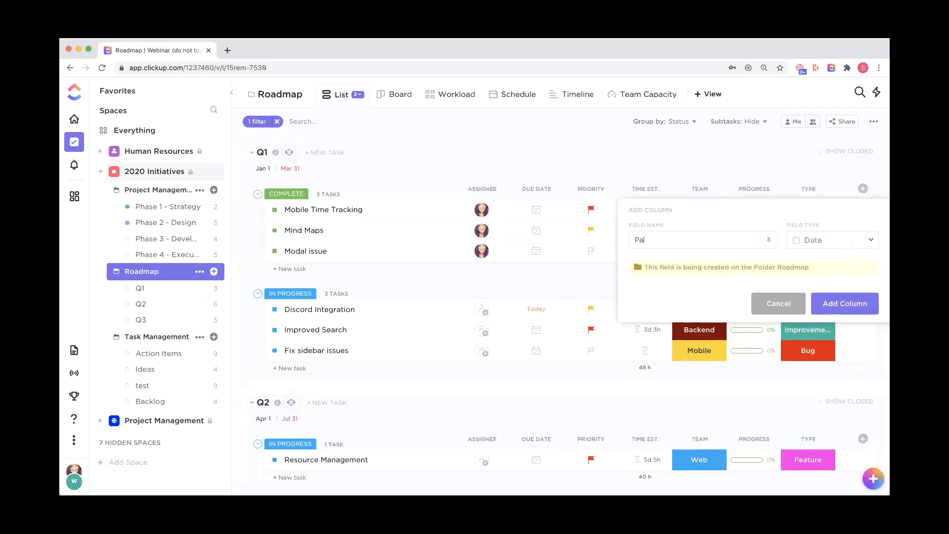
pyautogui.write('nned release')
pyautogui.click(845, 303)
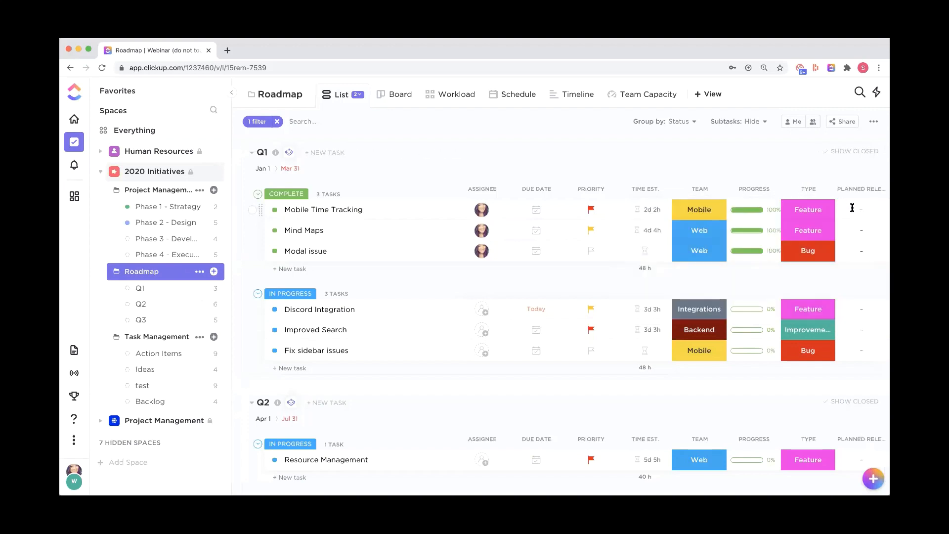
# Set the planned release date of "Mobile Time Tracking" to 8/28/20, and look at the task's start and due date options without setting them.
pyautogui.click(853, 208)
pyautogui.click(831, 356)
pyautogui.hscroll(2, 806, 198)
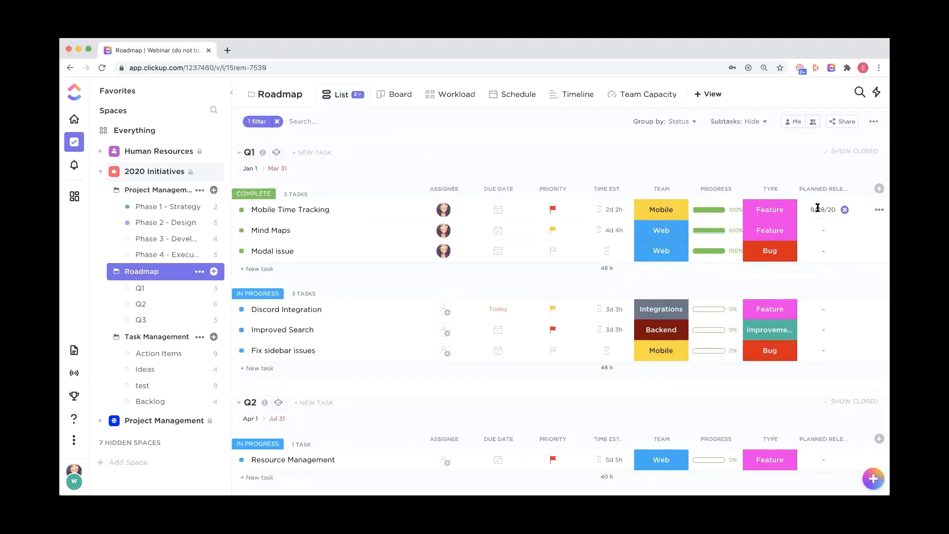
pyautogui.click(498, 210)
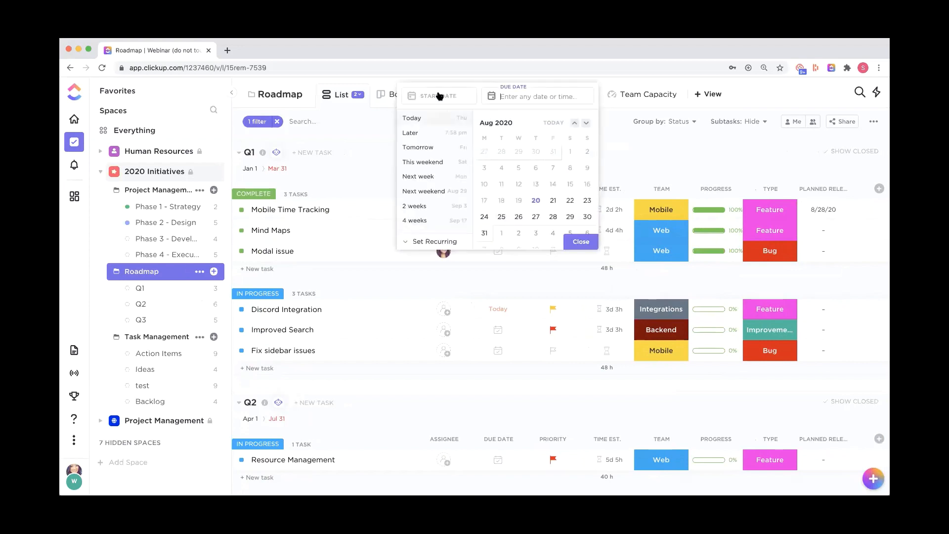
pyautogui.click(689, 163)
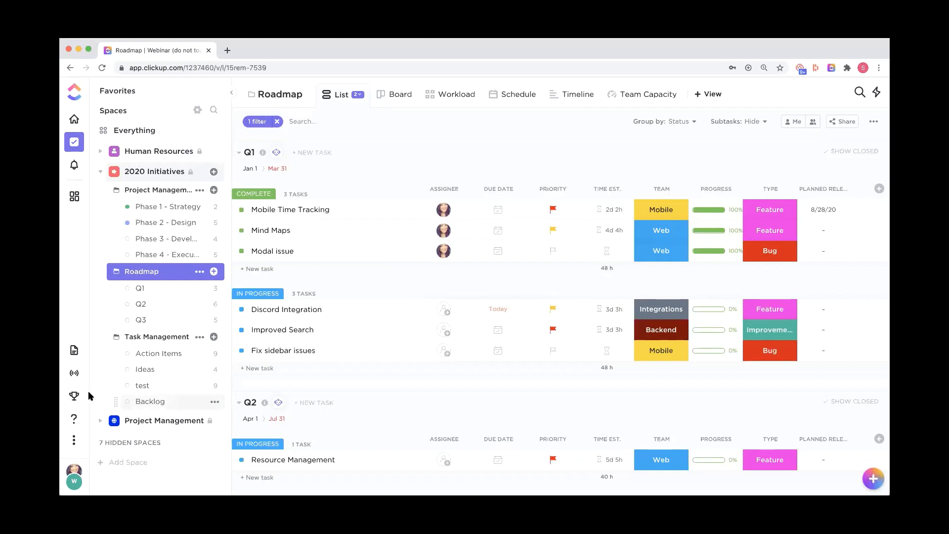
# Review the Resource Center and Support options in the ClickUp help window, and close it.
pyautogui.click(75, 421)
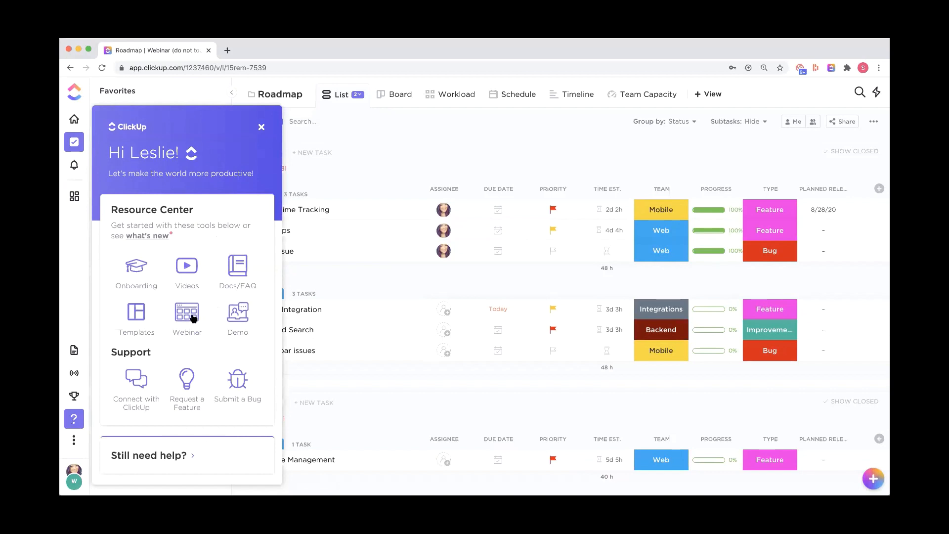
pyautogui.click(263, 128)
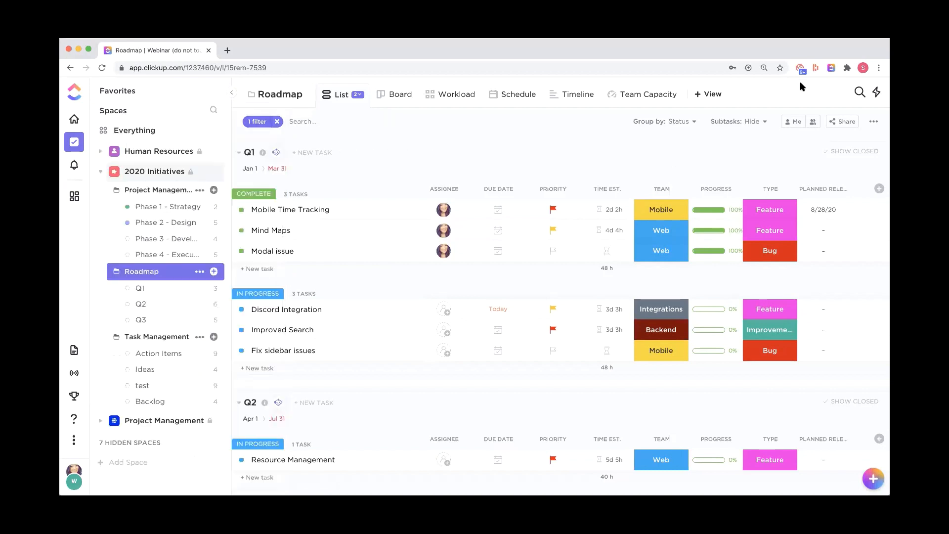